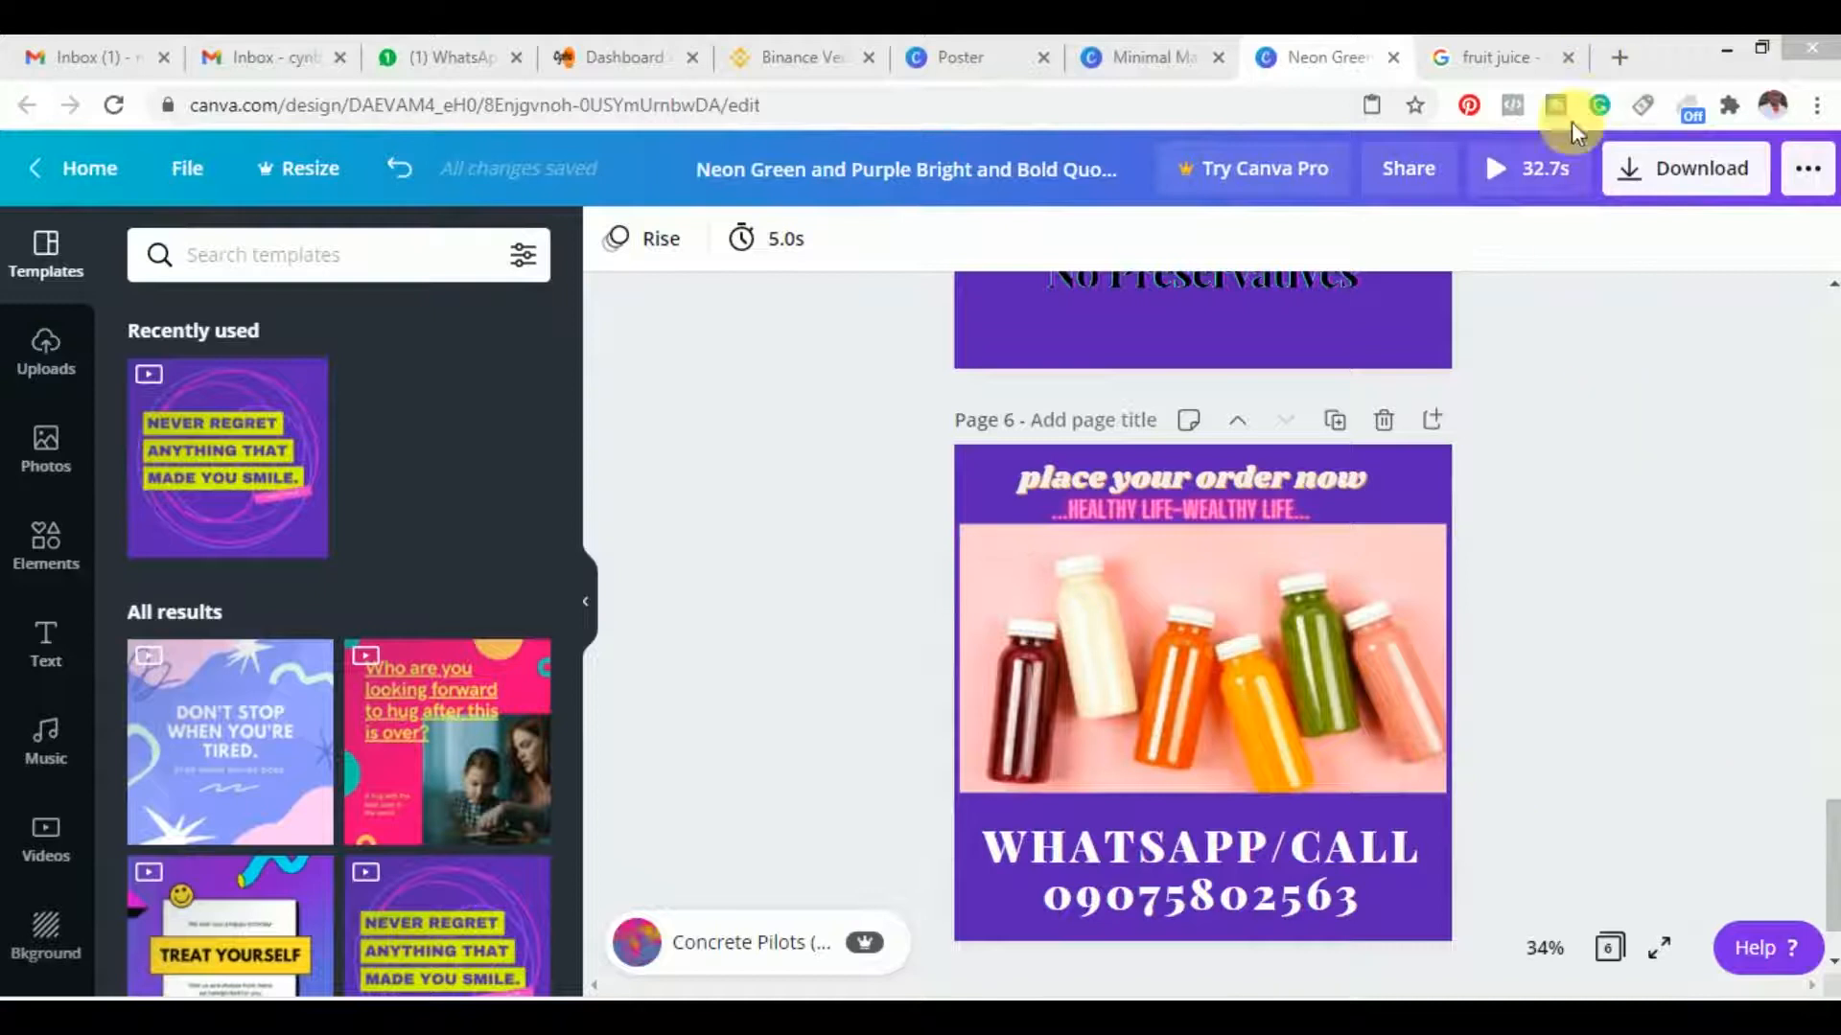
# Play the full preview of the six-page fruit juice video design and close it
pyautogui.click(1517, 188)
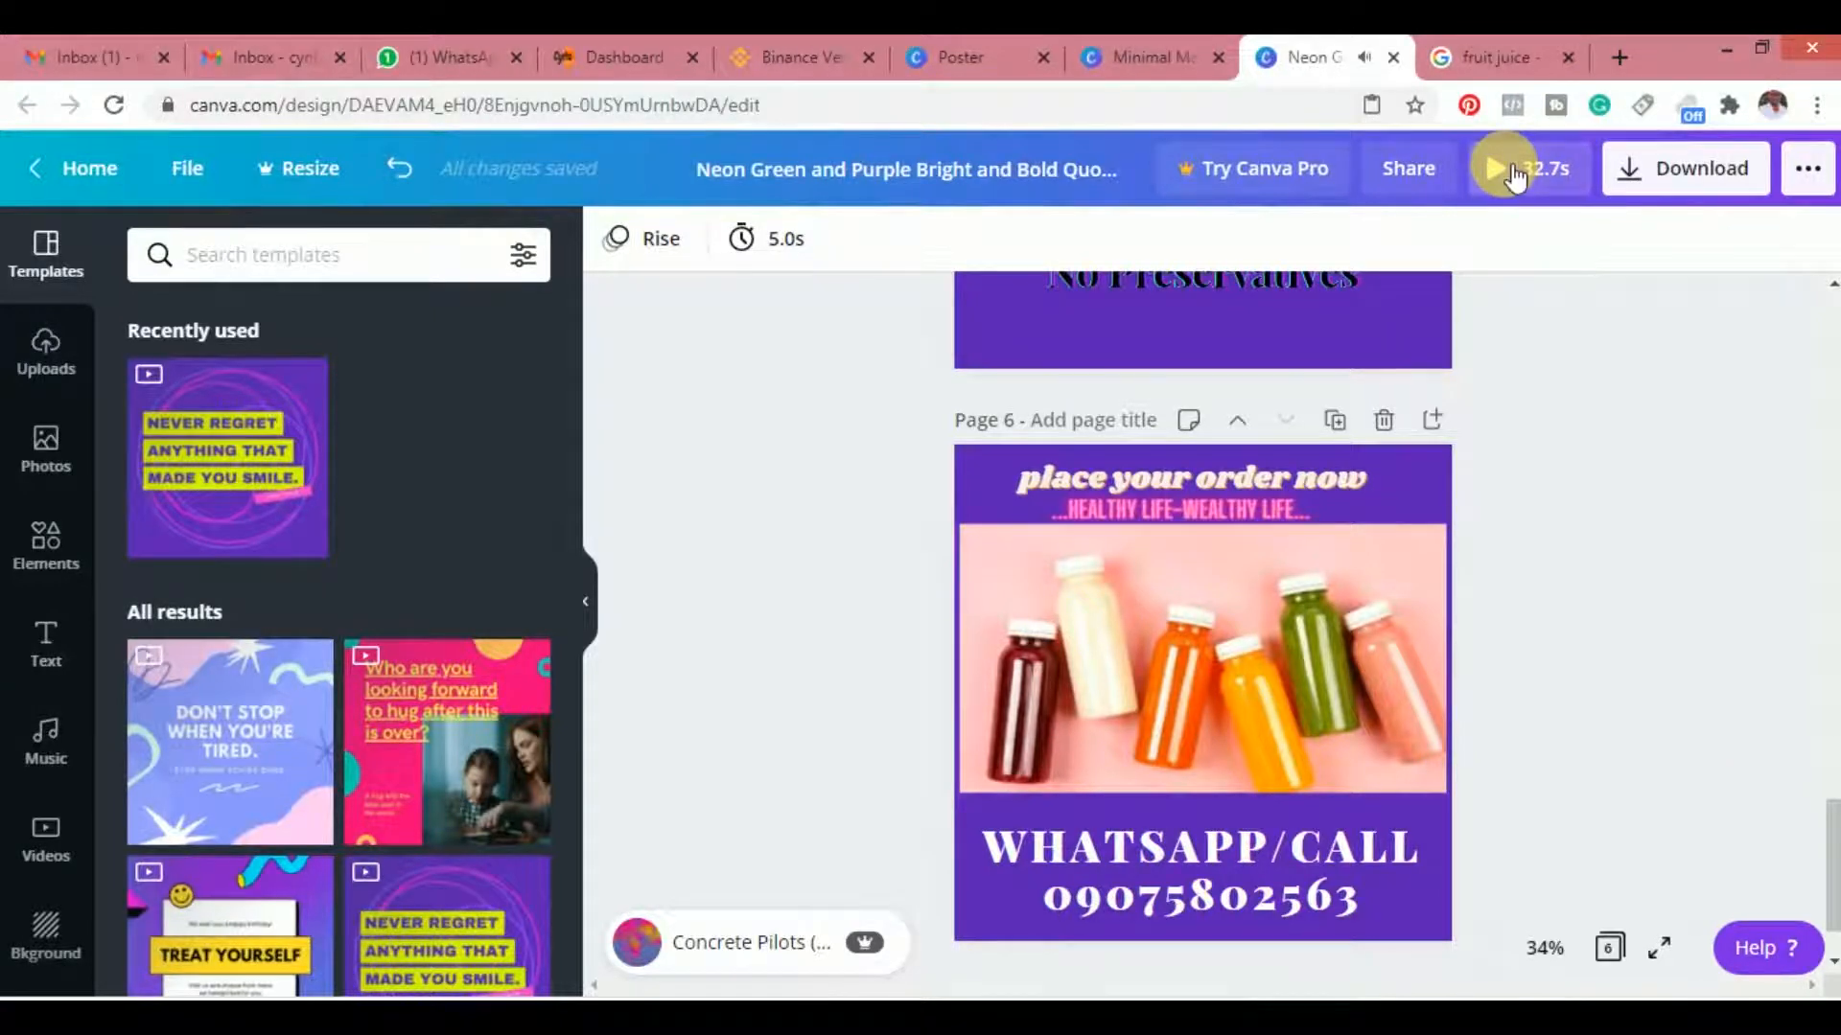
pyautogui.click(1513, 176)
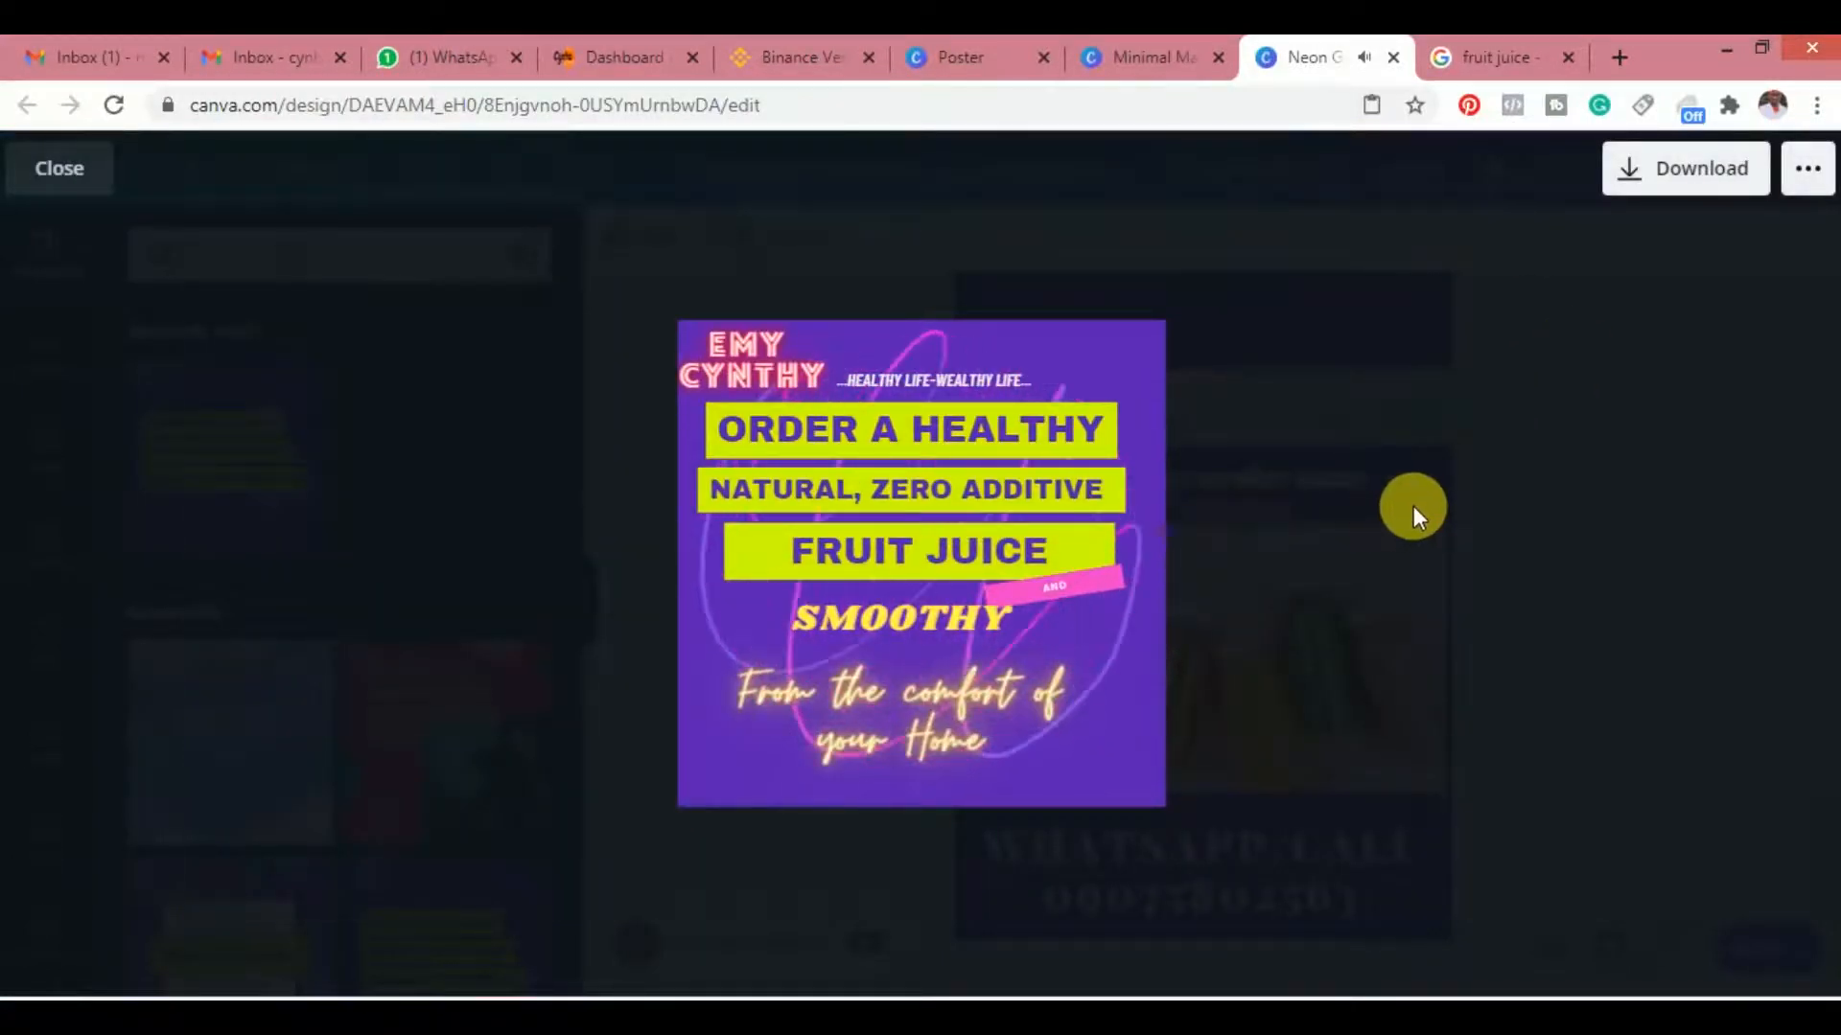
pyautogui.press('Escape')
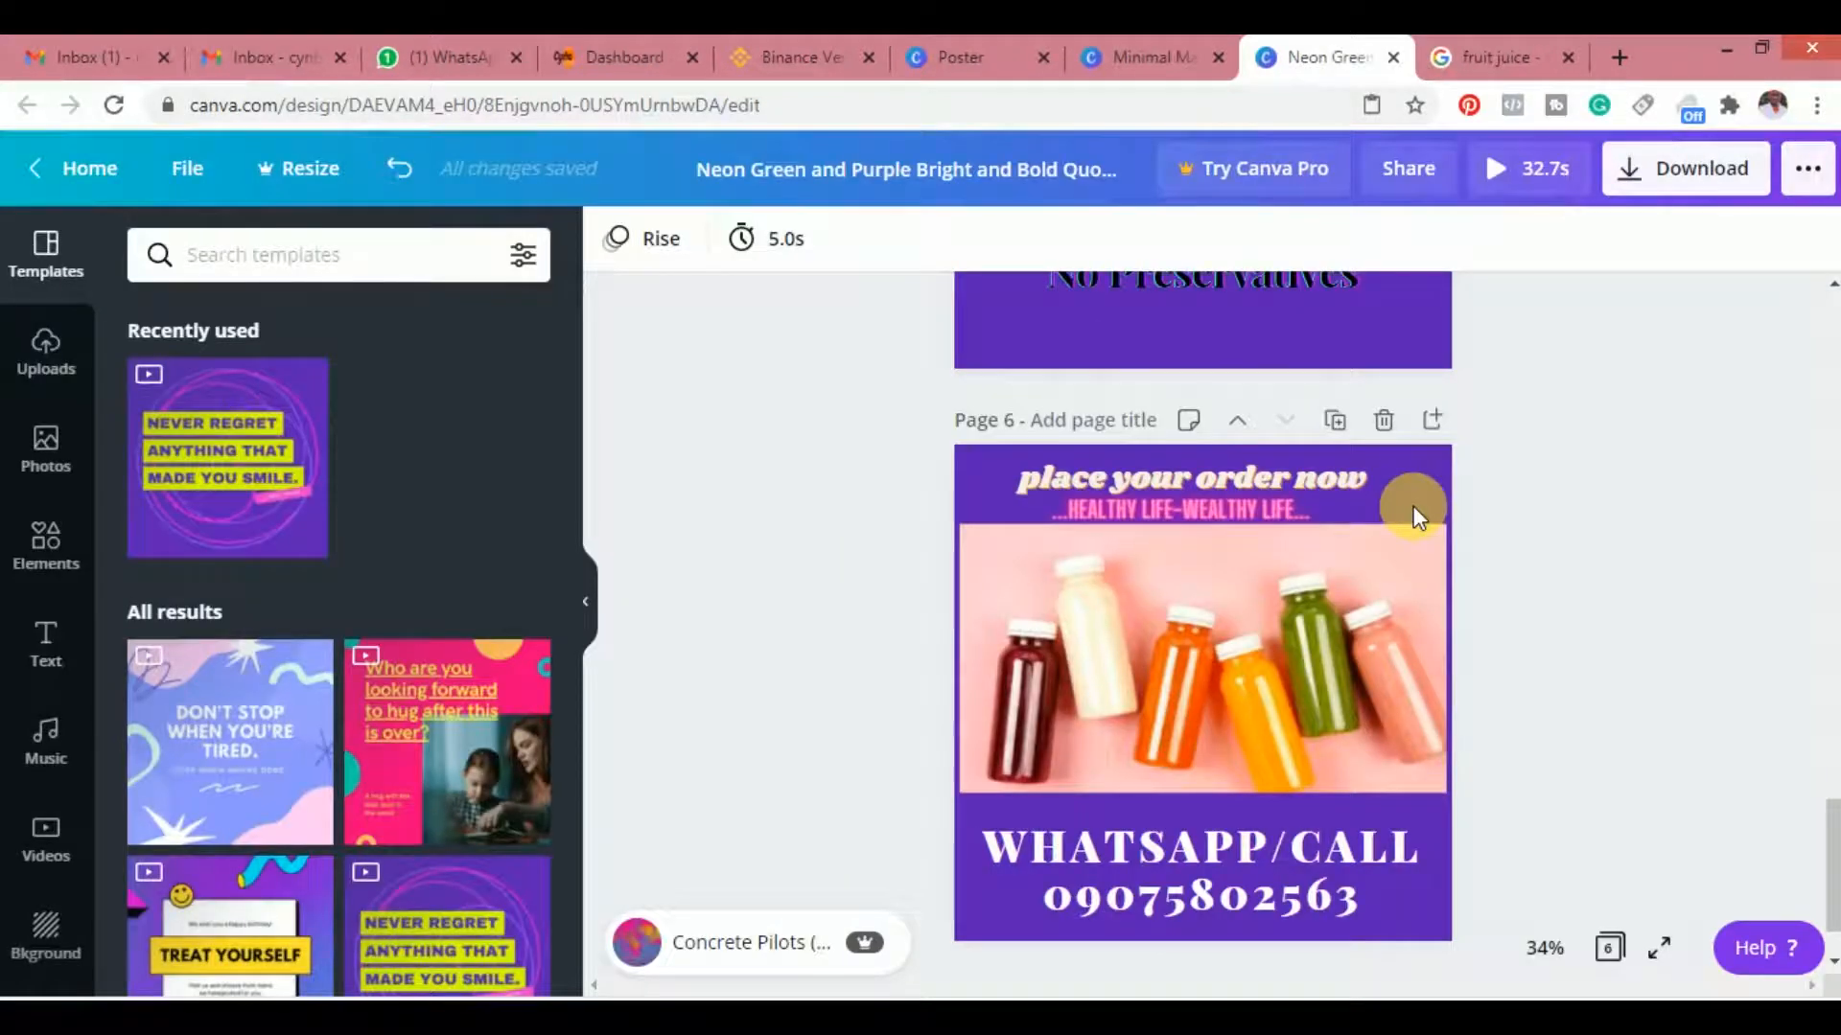
pyautogui.click(1516, 172)
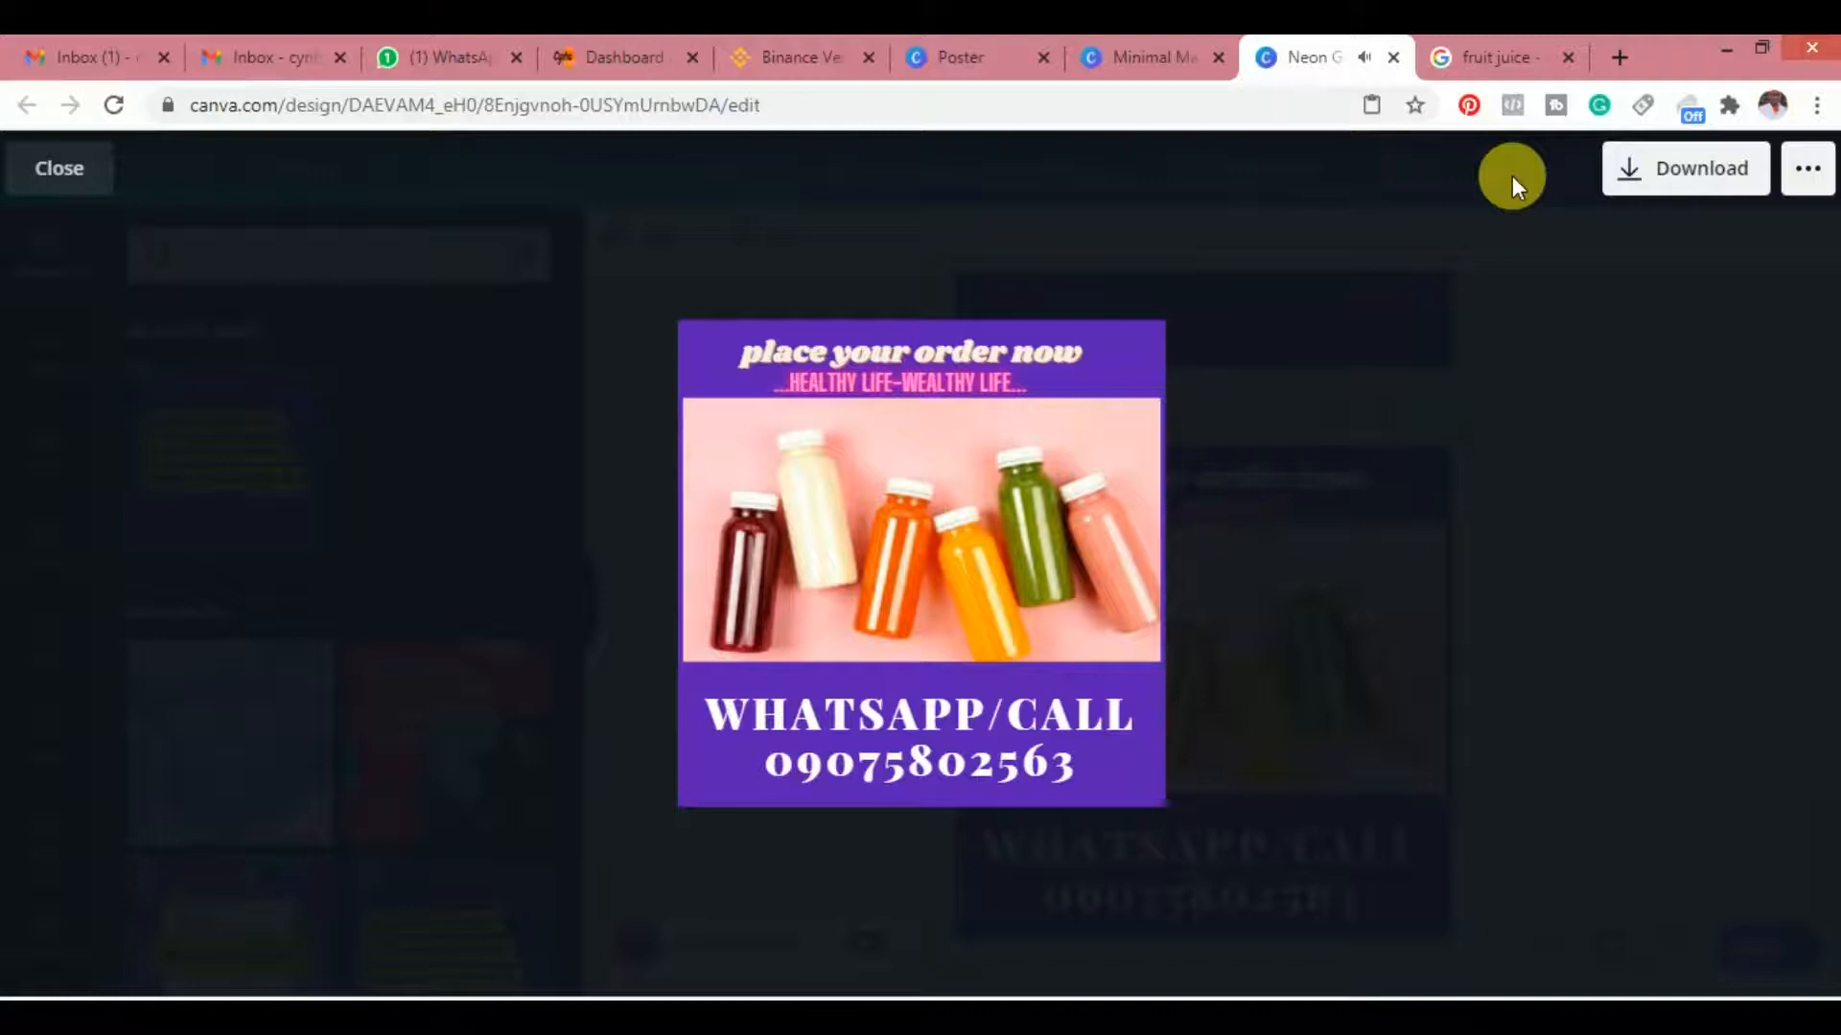
pyautogui.click(1521, 225)
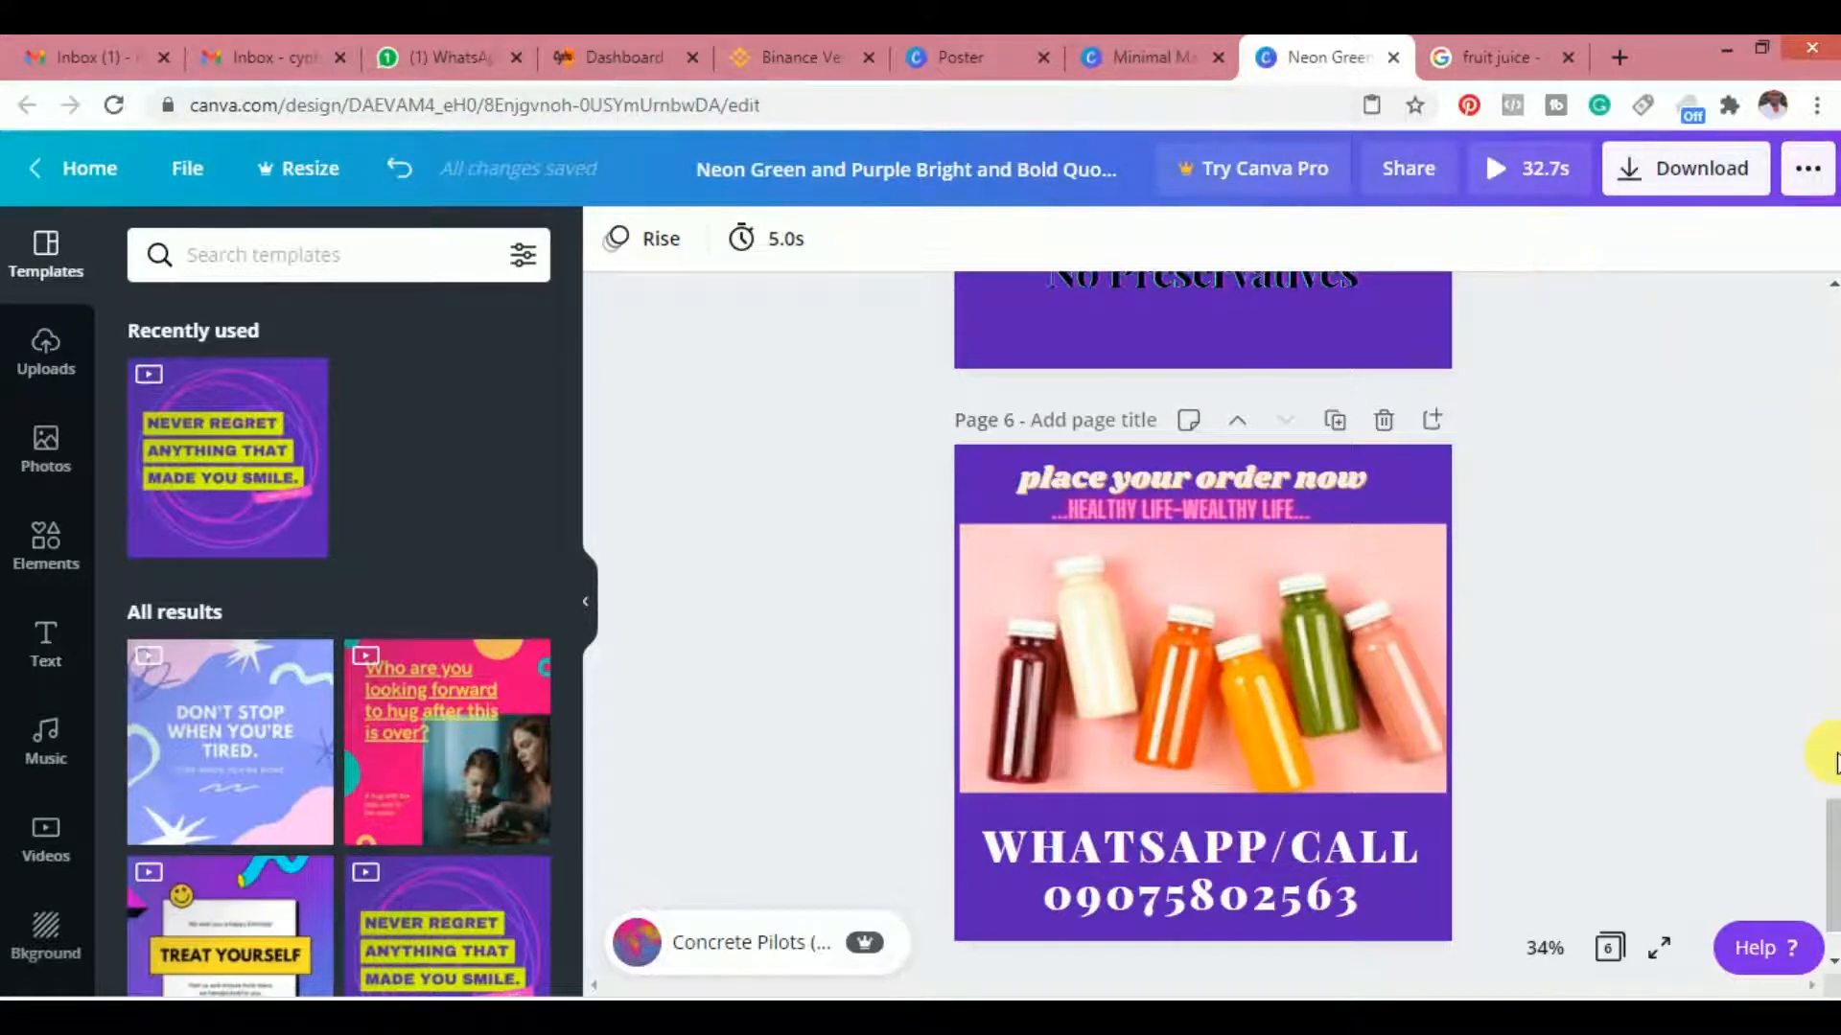
# Review the first page of the juice video design and the second page of the Minimal Mango Festival Flyer
pyautogui.moveTo(1833, 870); pyautogui.dragTo(1825, 345)
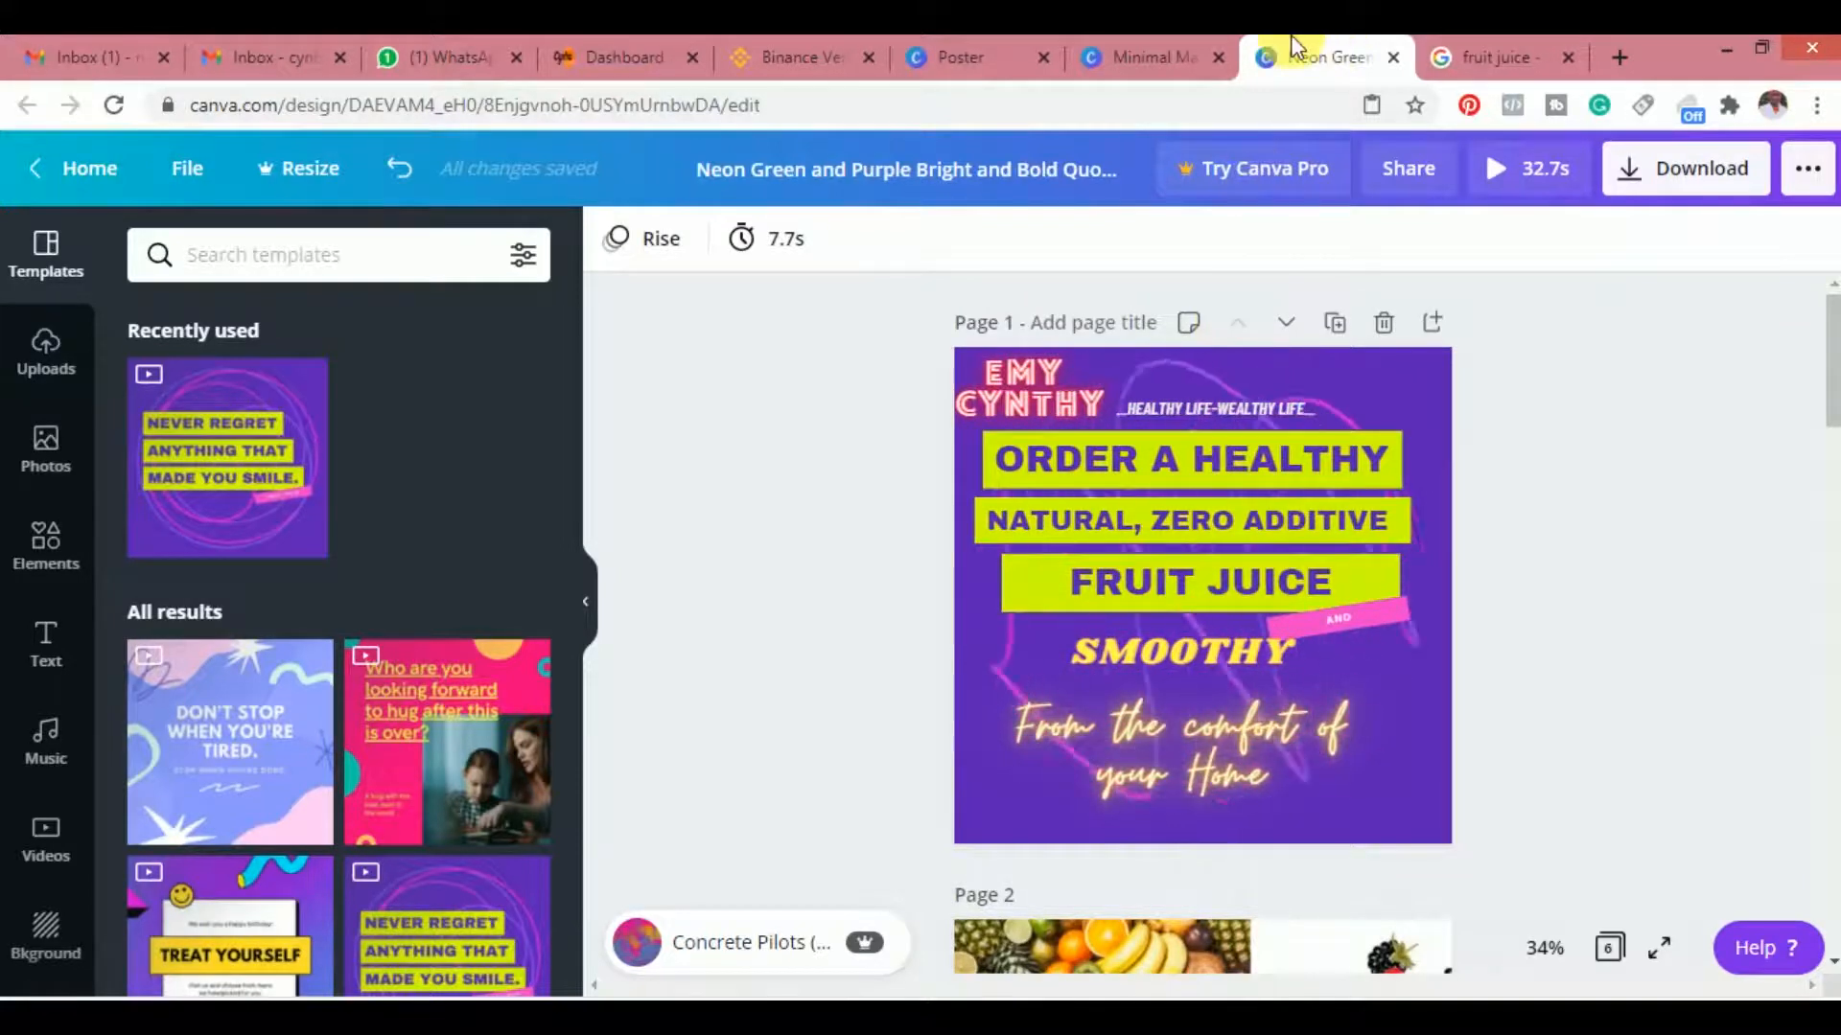
pyautogui.click(1127, 46)
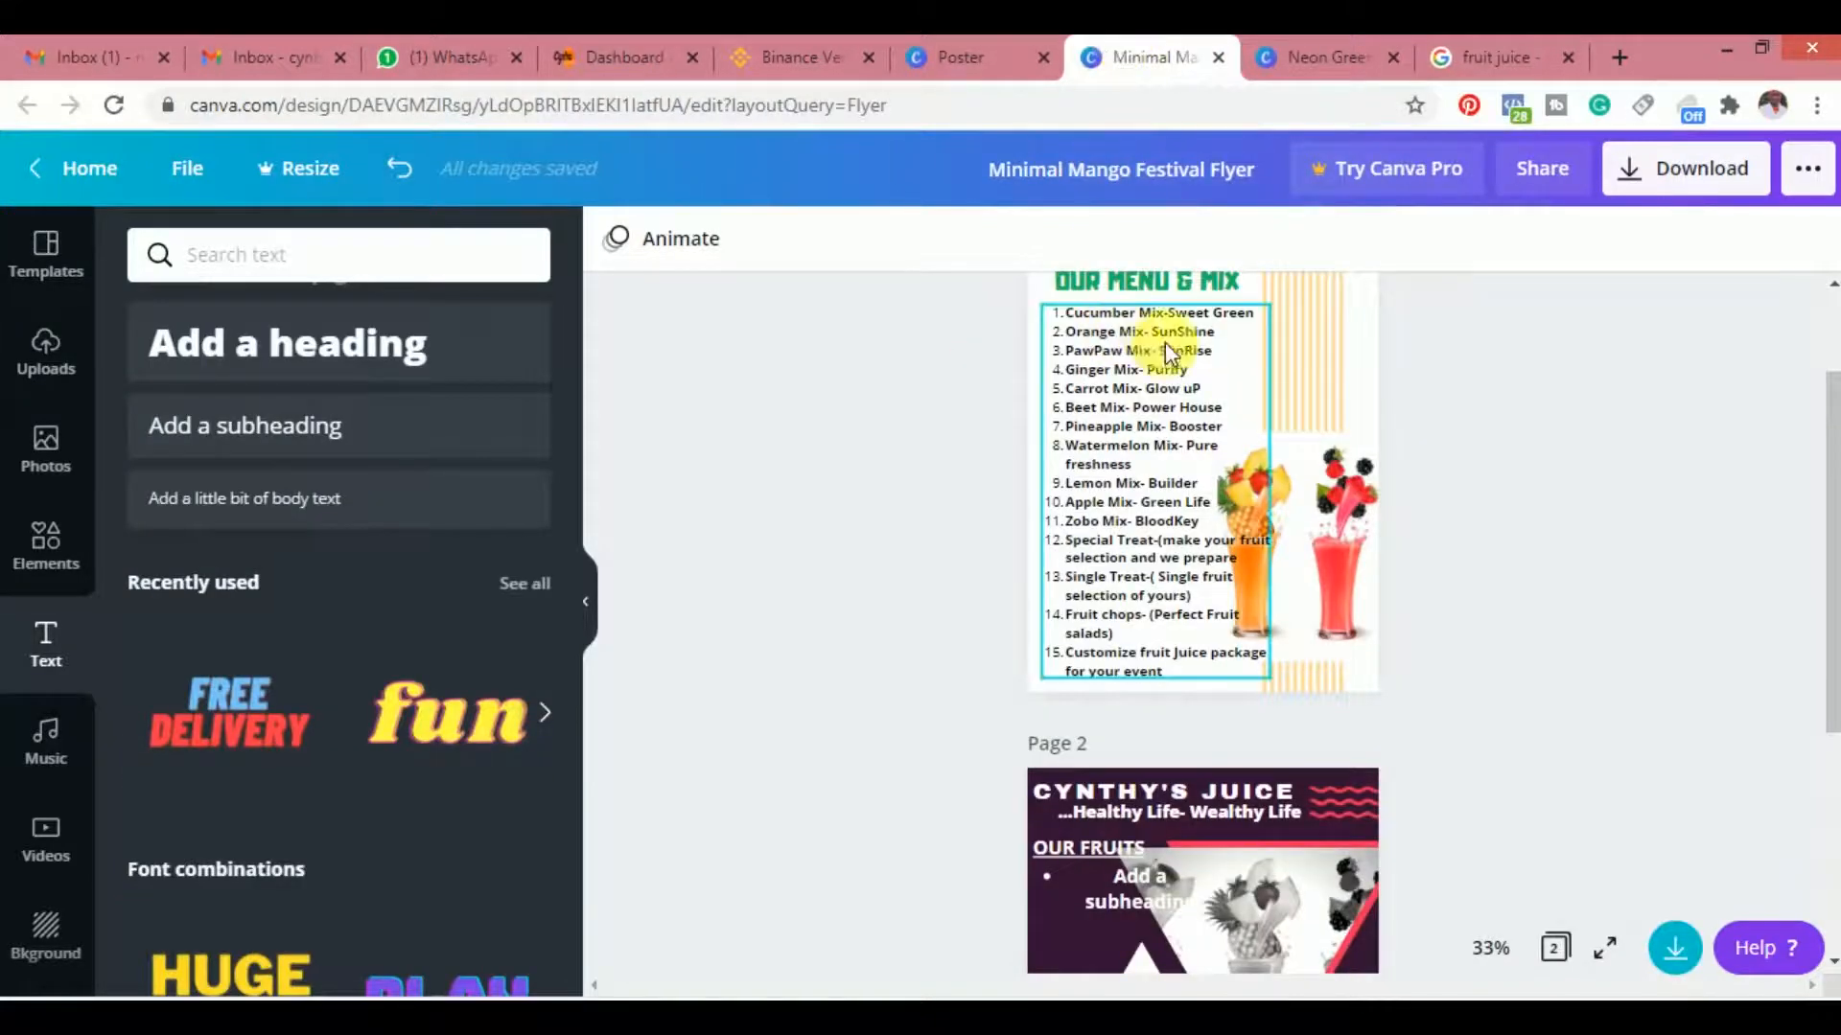
pyautogui.moveTo(1828, 607); pyautogui.dragTo(1831, 858)
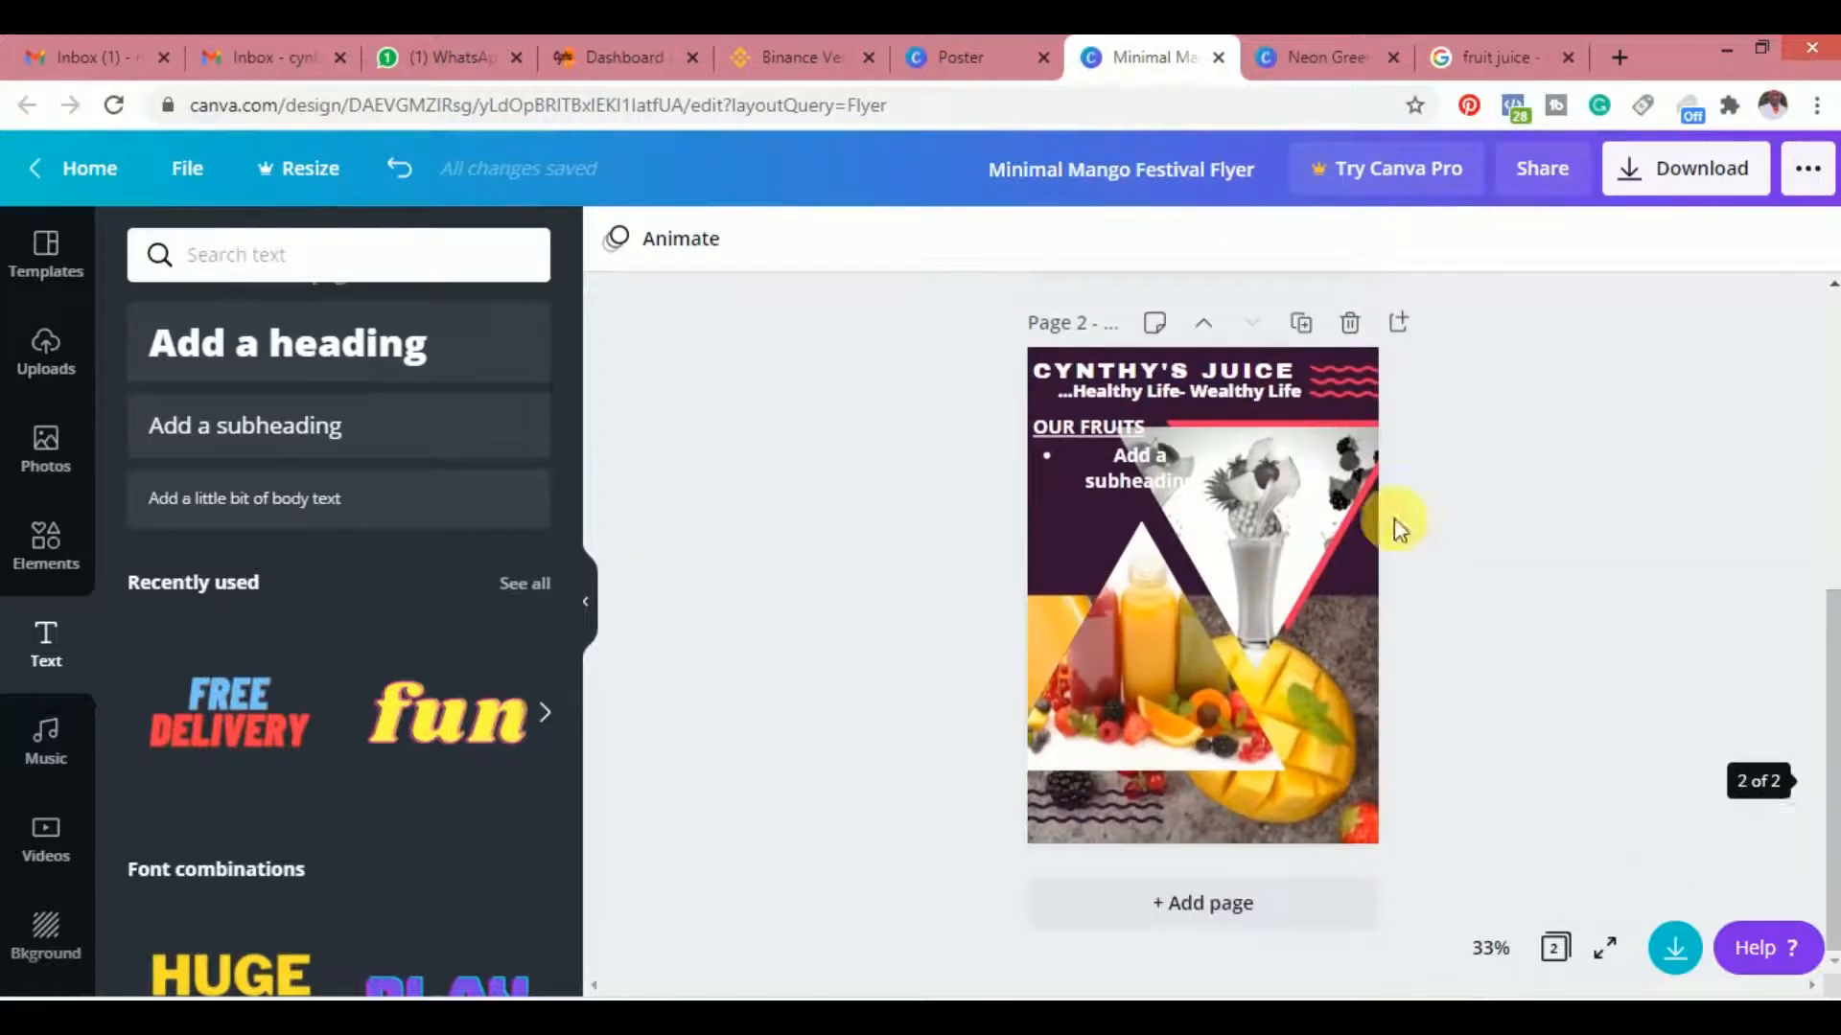
# Return from the poster template search to the Canva home page and look through the recommended design types
pyautogui.click(954, 56)
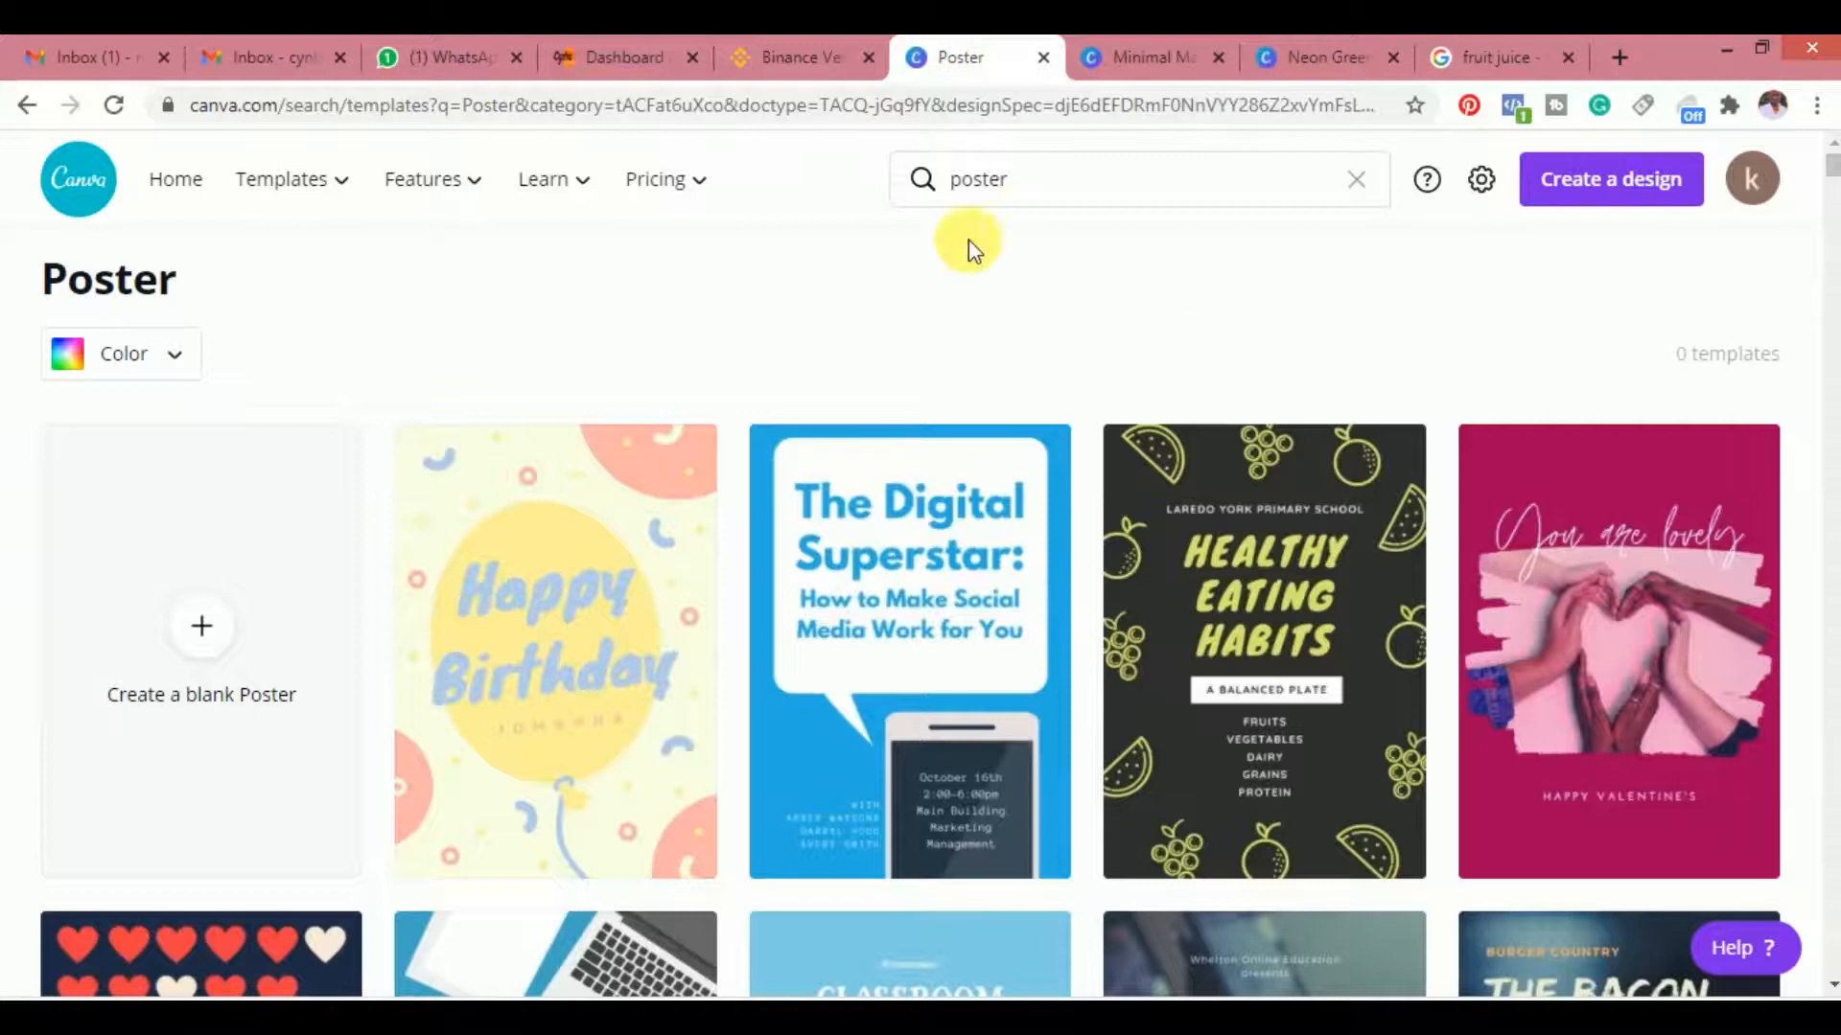
pyautogui.click(34, 106)
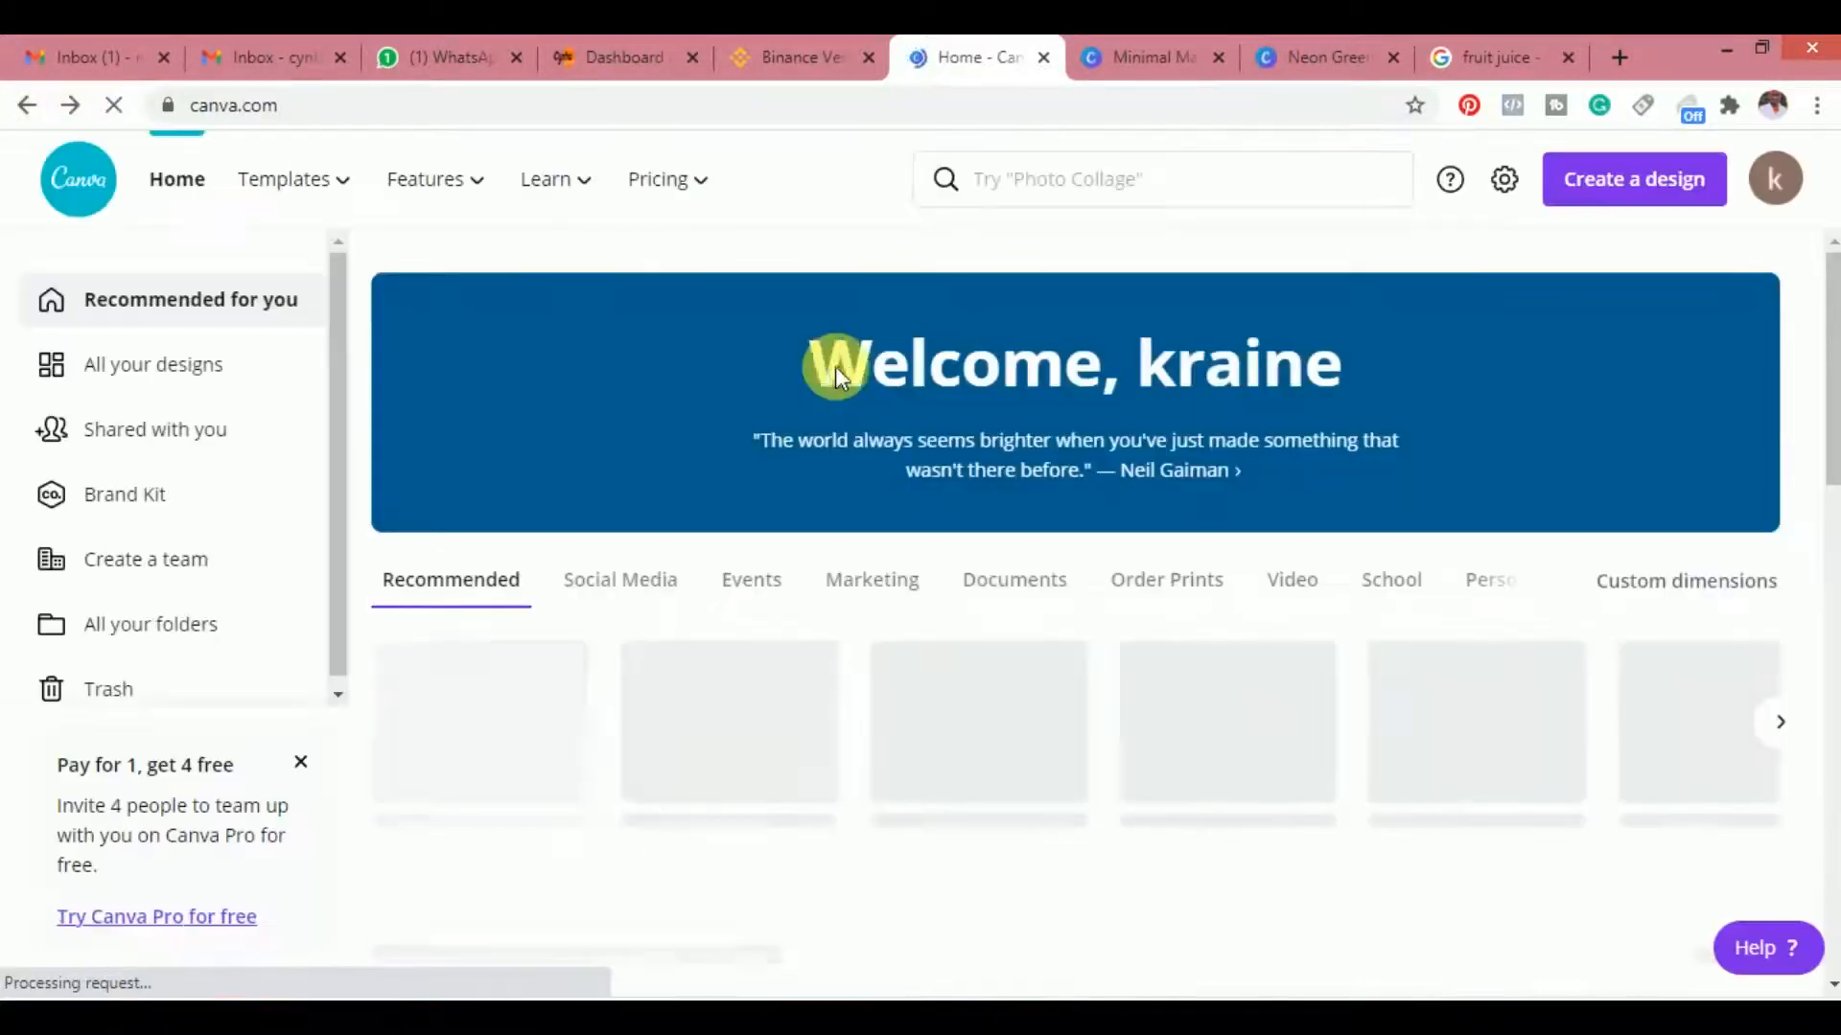
pyautogui.moveTo(1831, 378); pyautogui.dragTo(1831, 409)
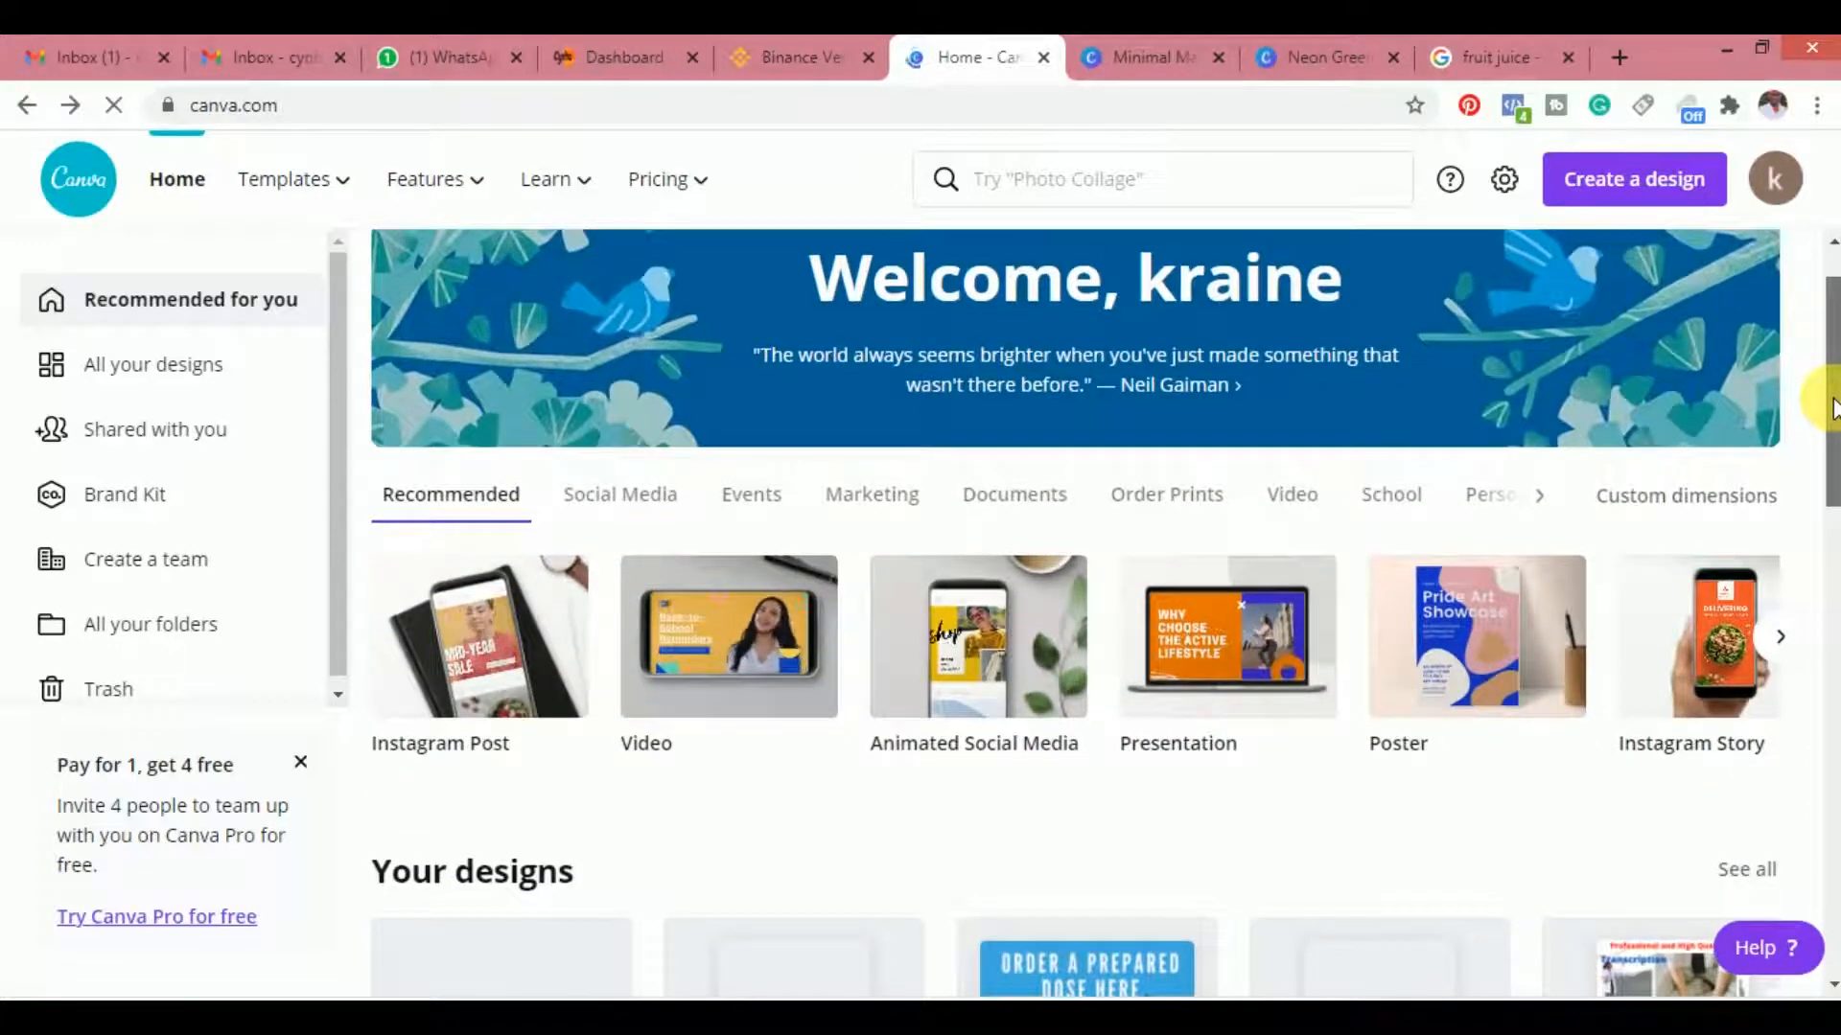
pyautogui.moveTo(1831, 409); pyautogui.dragTo(1833, 508)
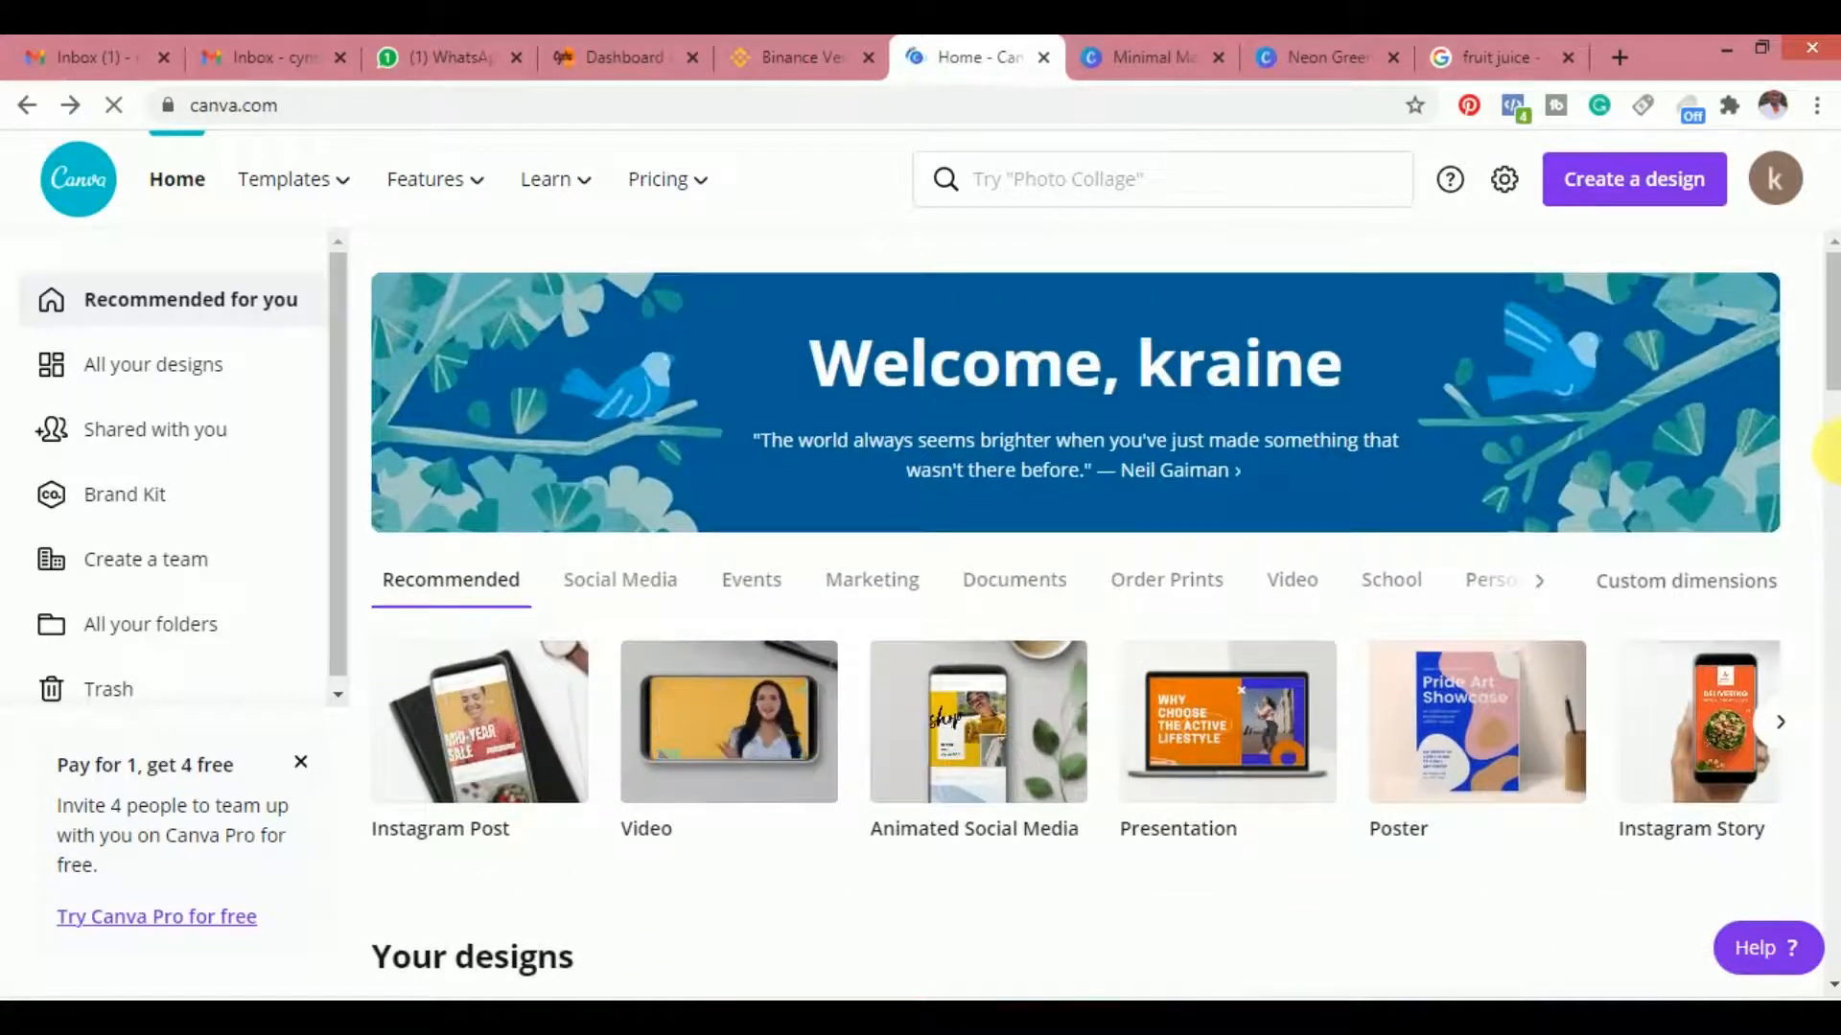
# On page 2 of the Minimal Mango Festival Flyer, try several text effects on the "OUR FRUITS" heading and apply Splice
pyautogui.click(1177, 40)
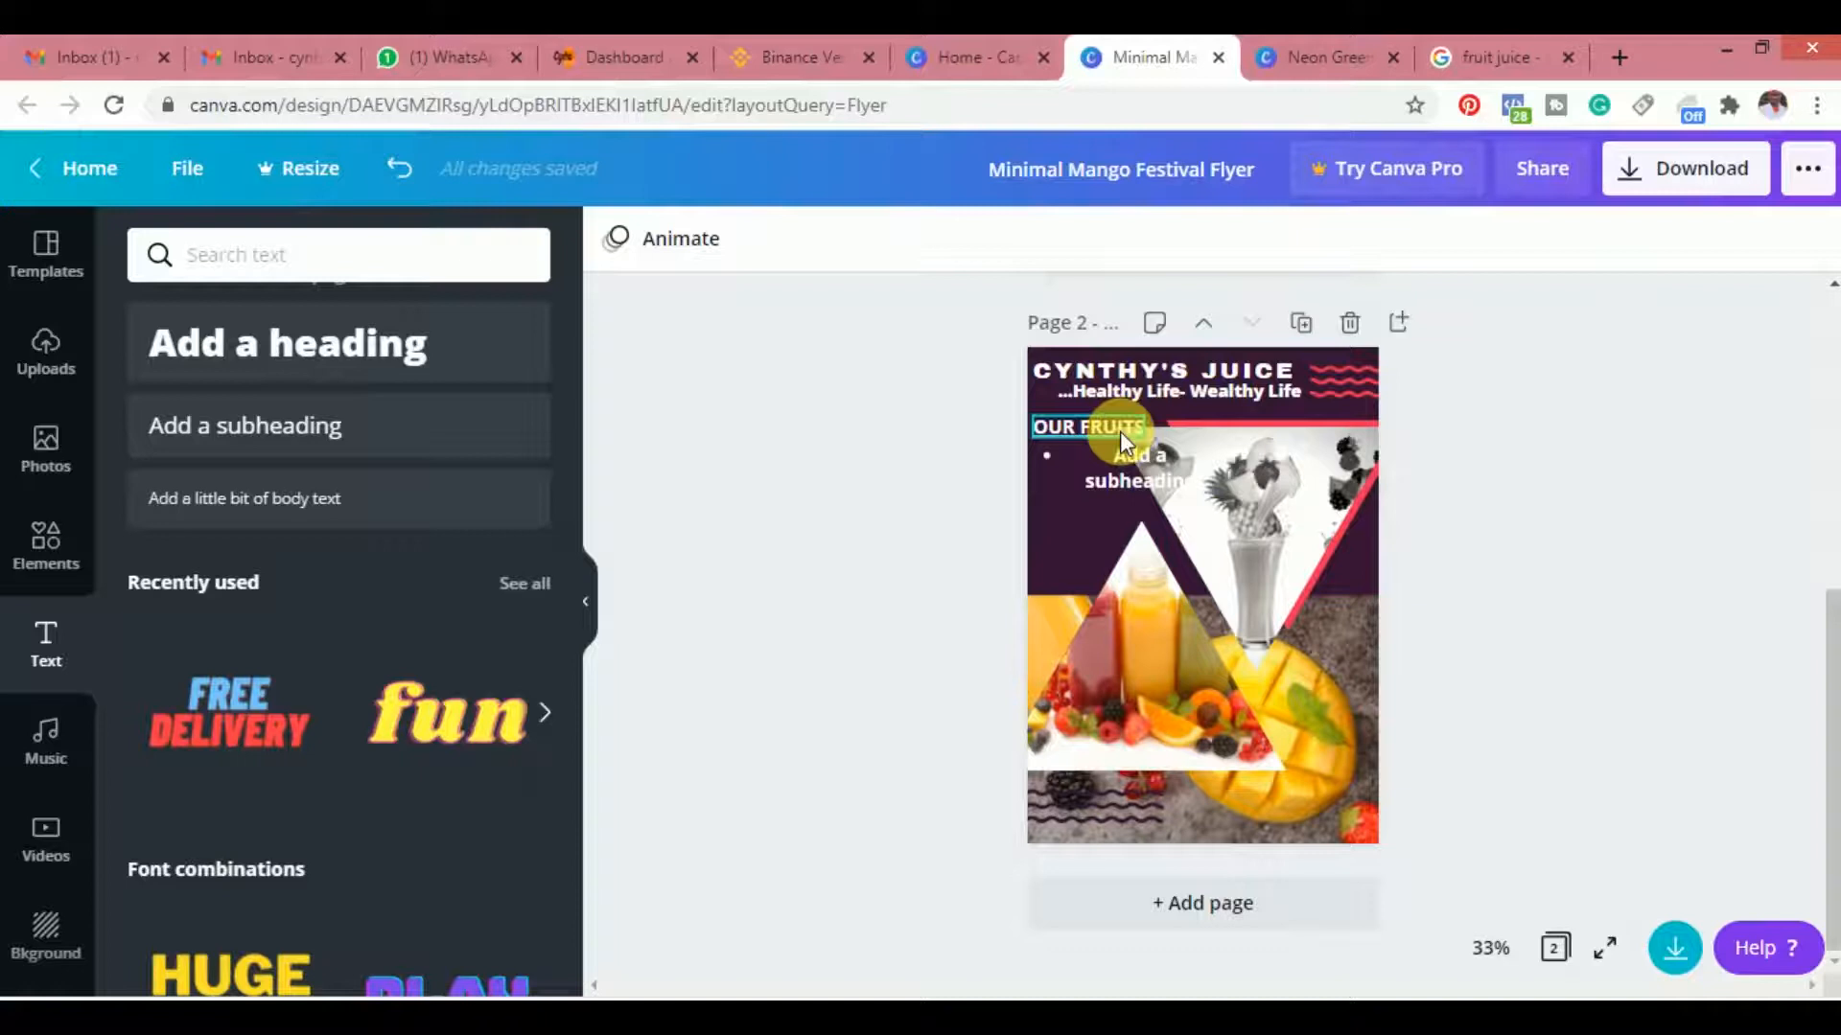
pyautogui.click(1194, 477)
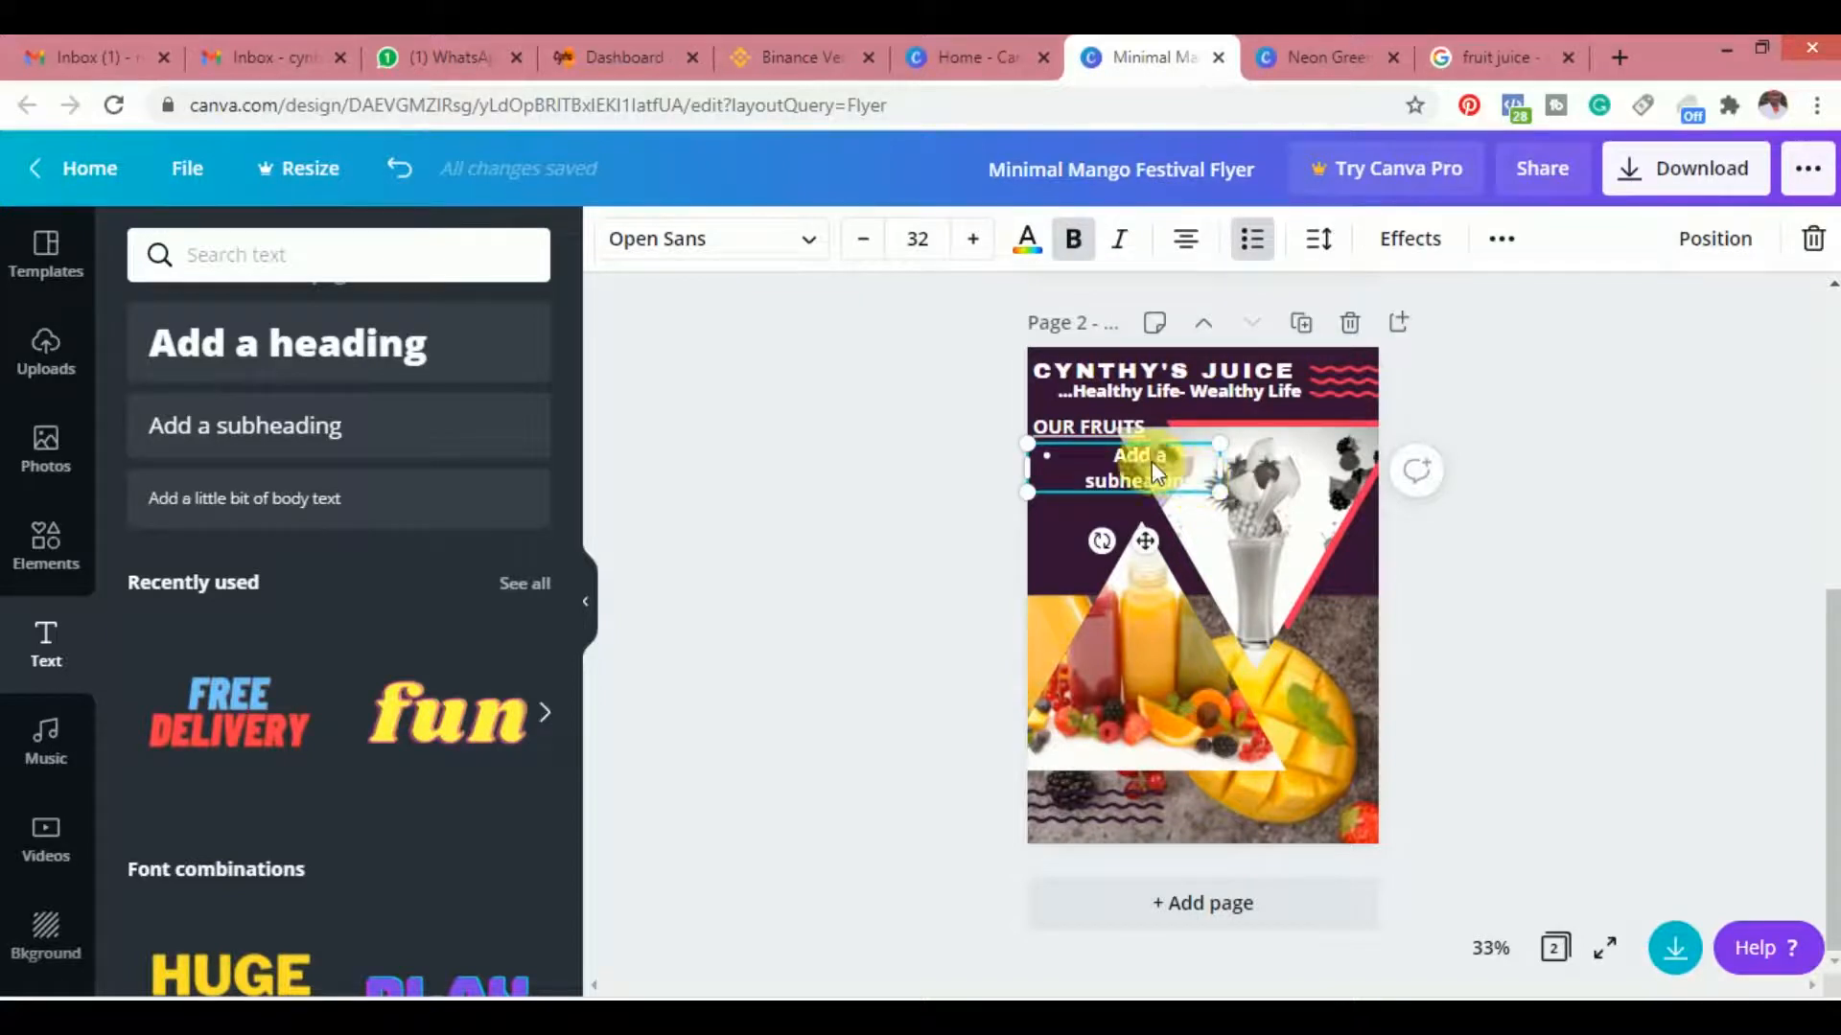
pyautogui.click(1112, 433)
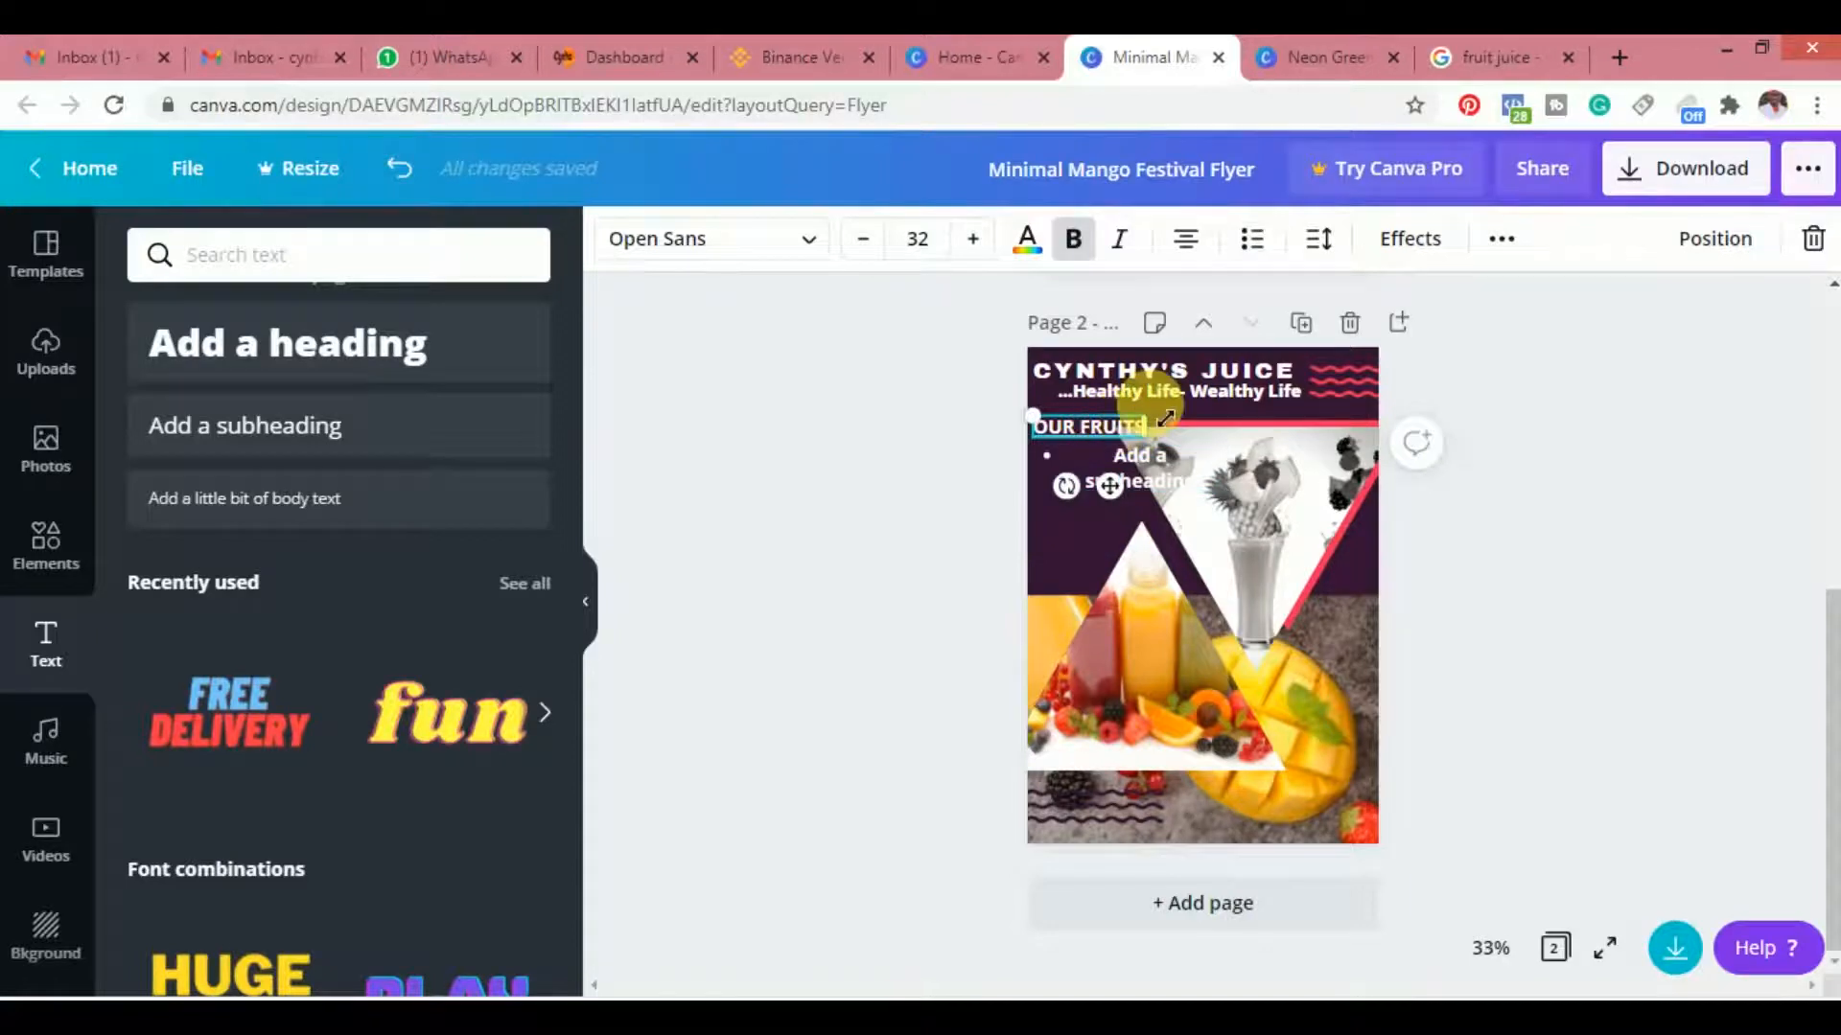
pyautogui.click(1408, 239)
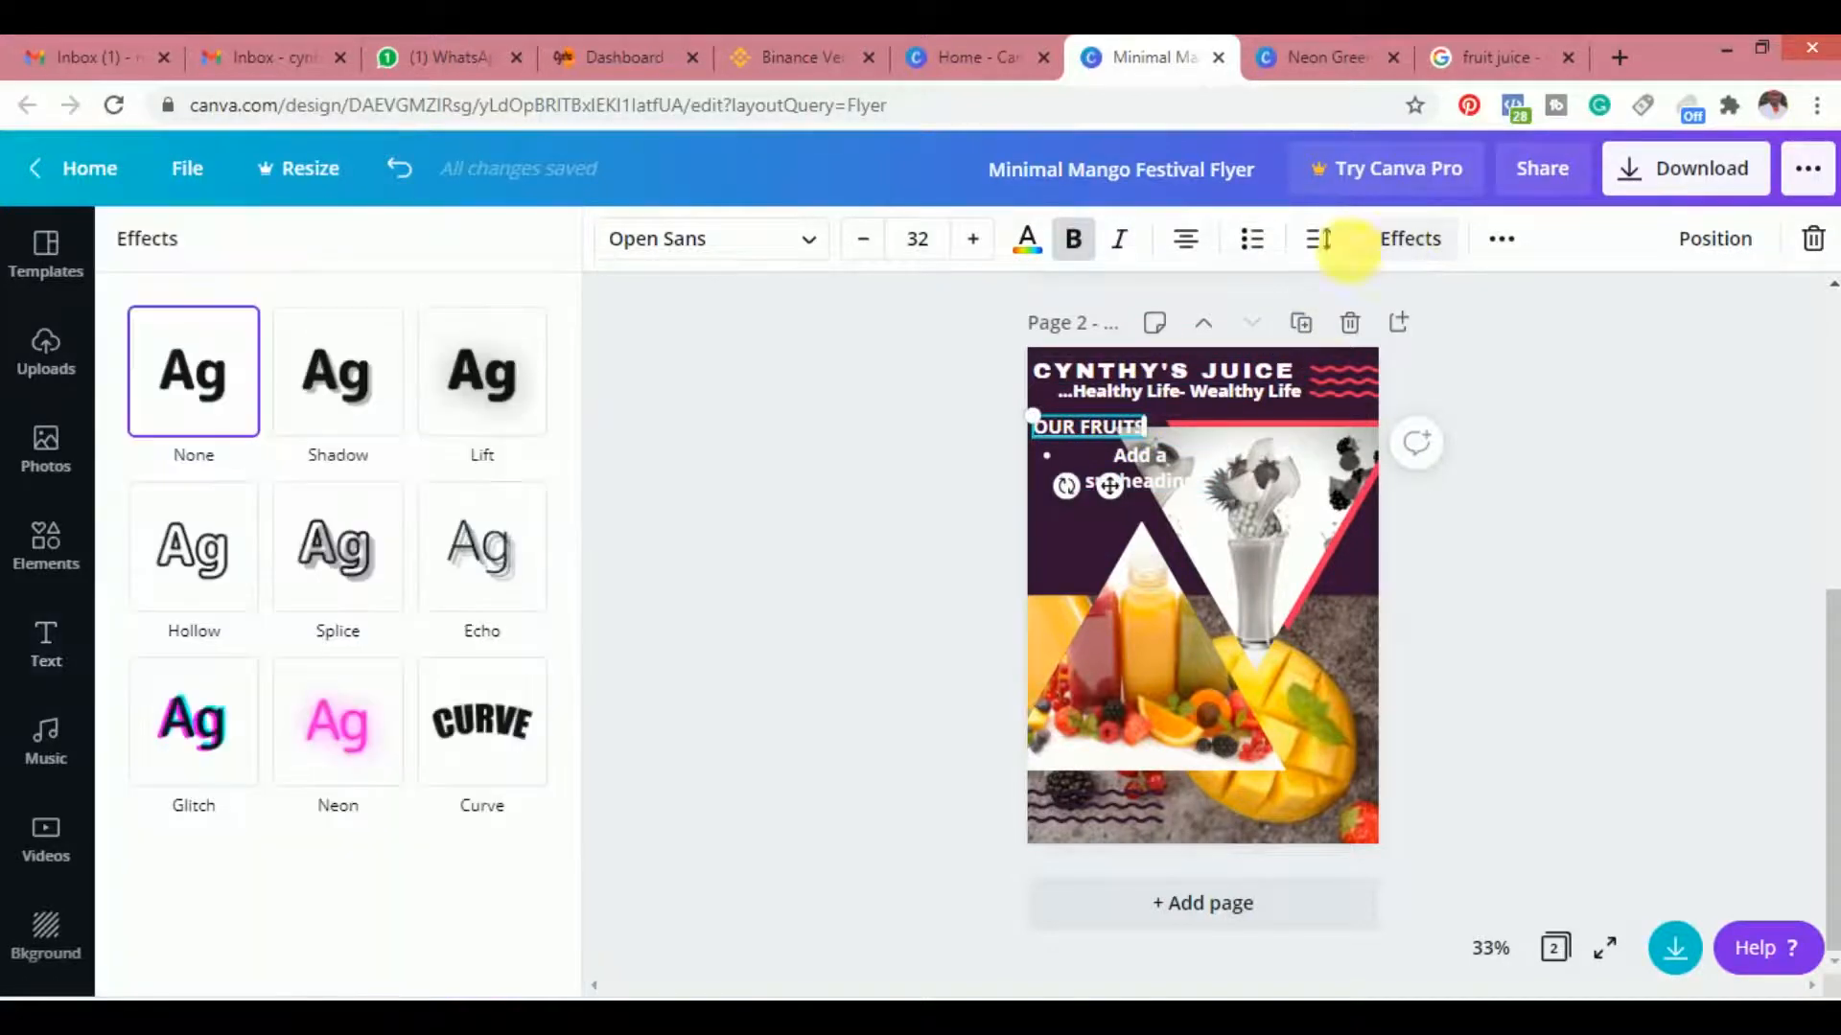
pyautogui.click(308, 586)
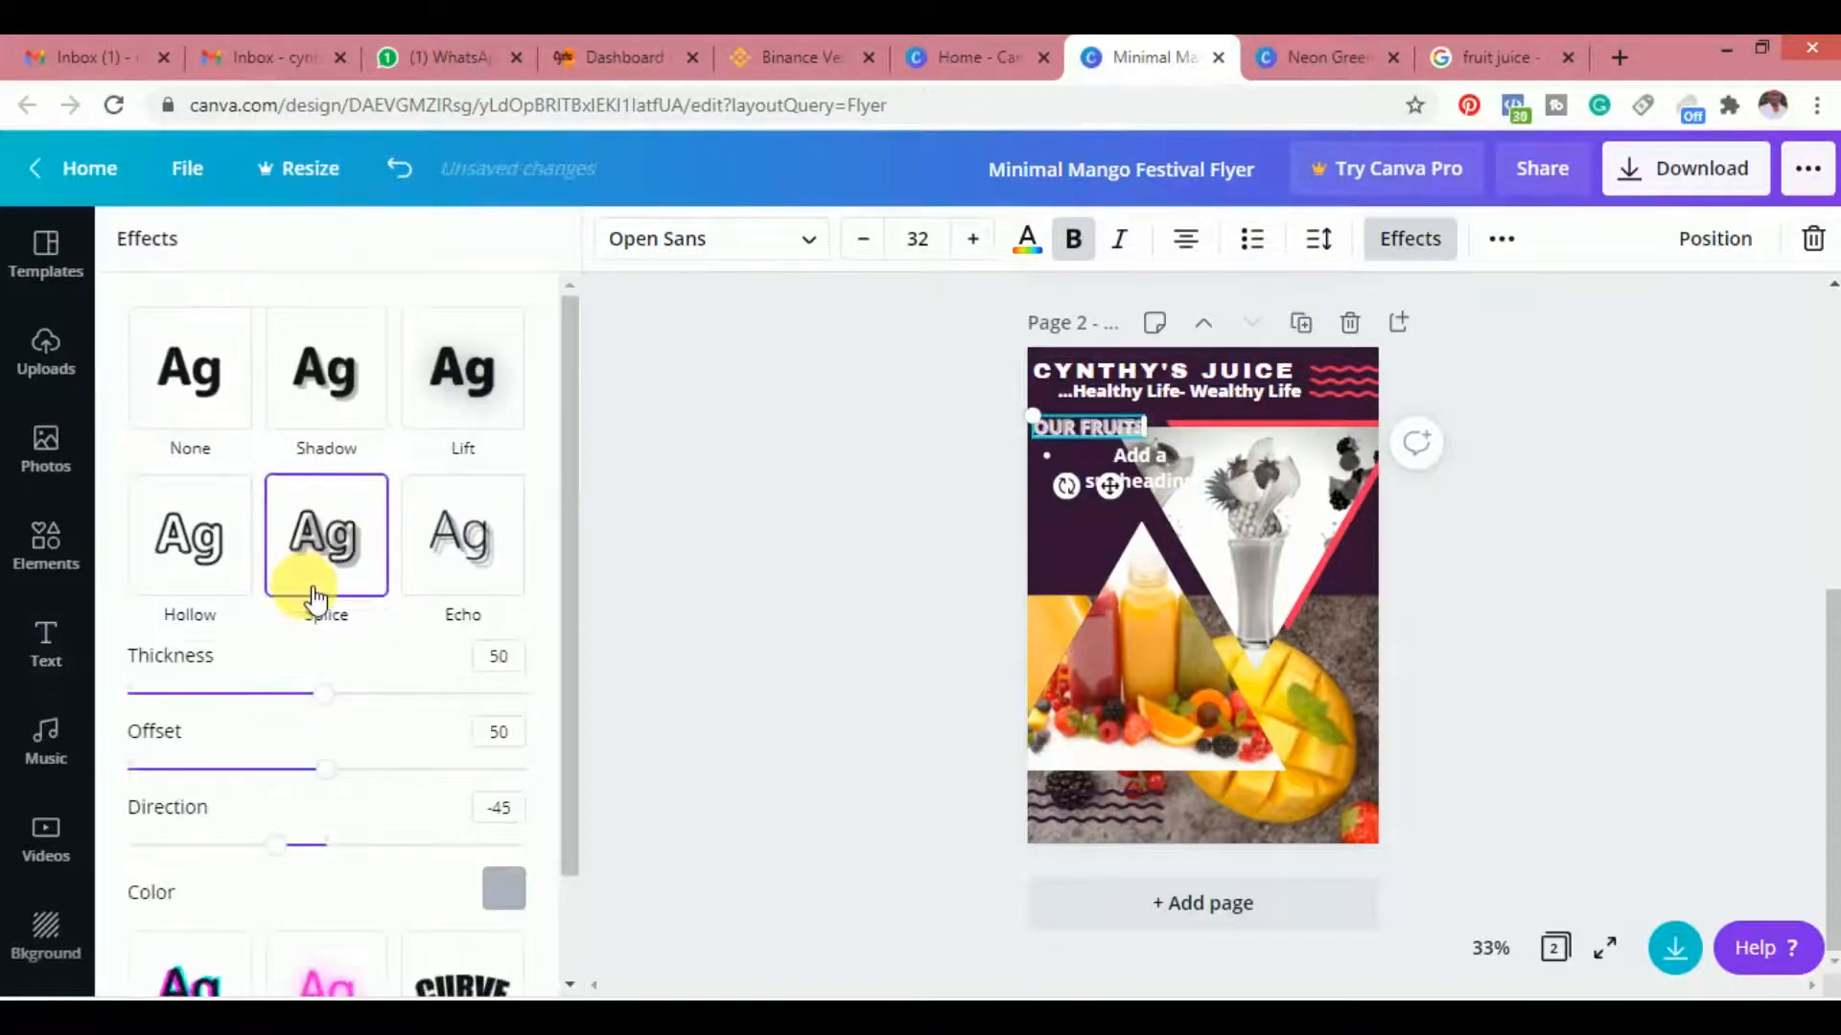
pyautogui.click(460, 528)
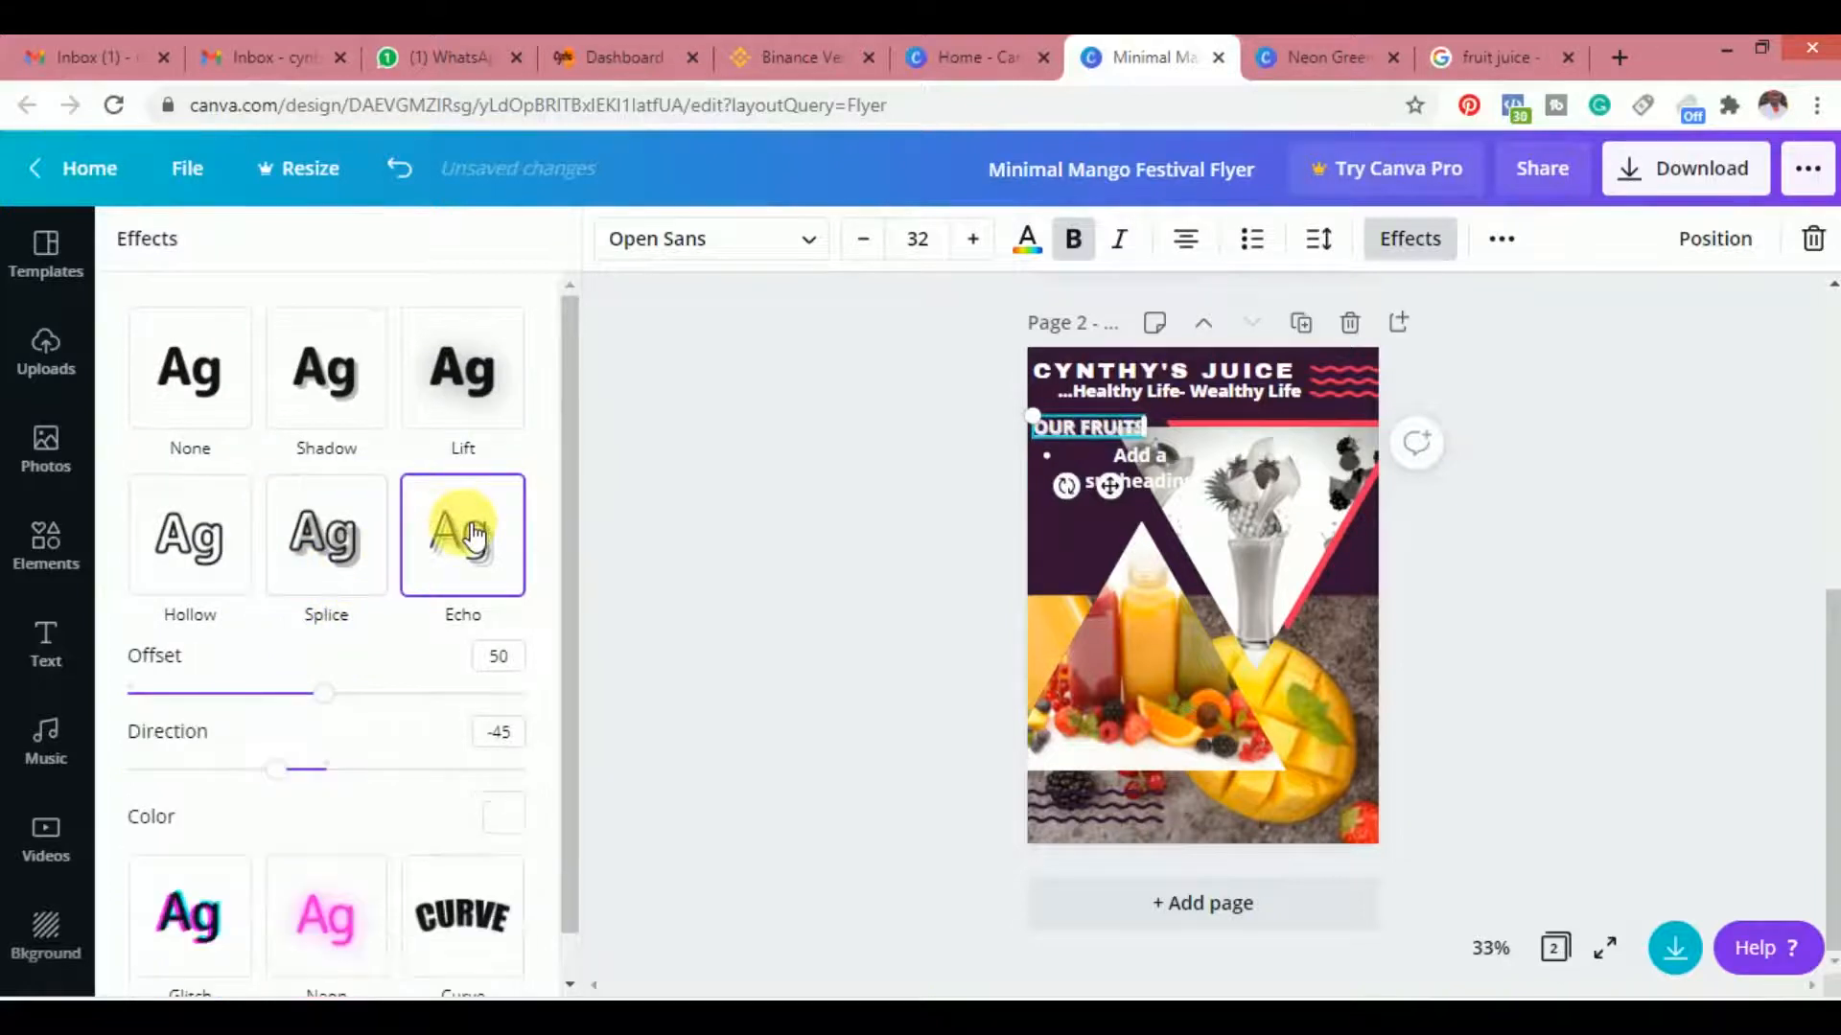
pyautogui.click(478, 398)
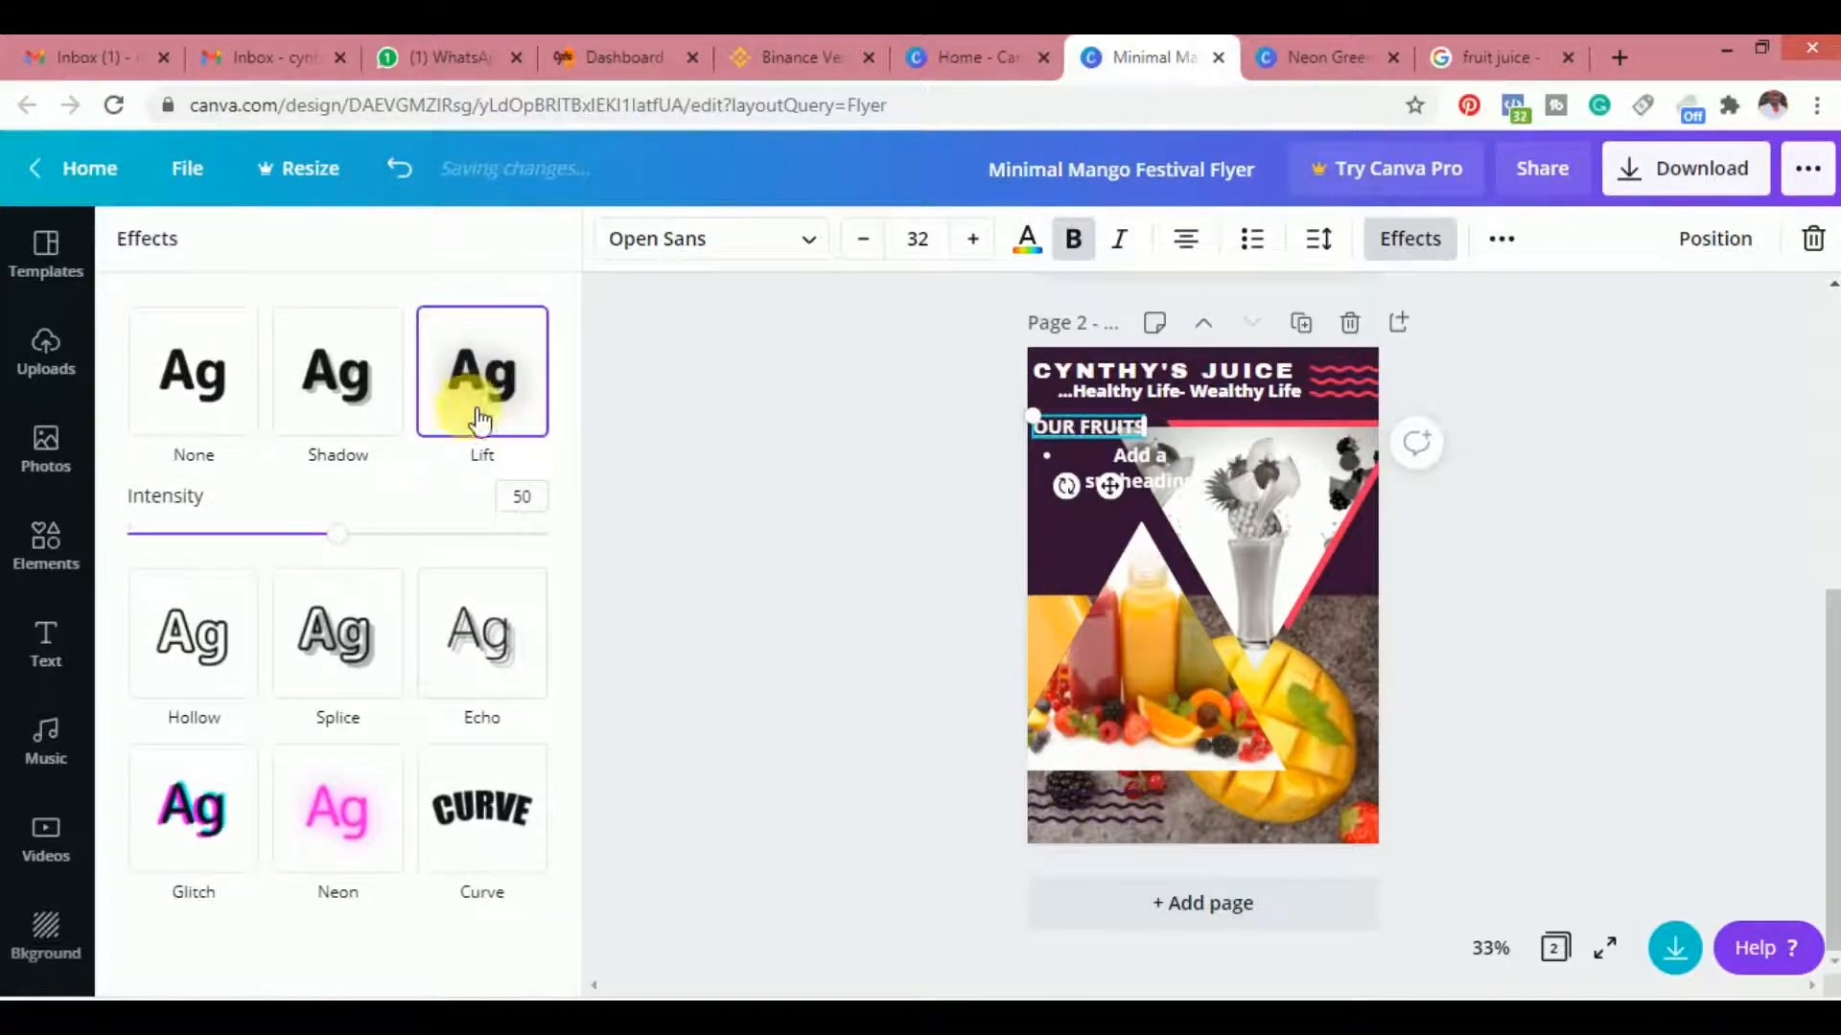
pyautogui.click(337, 800)
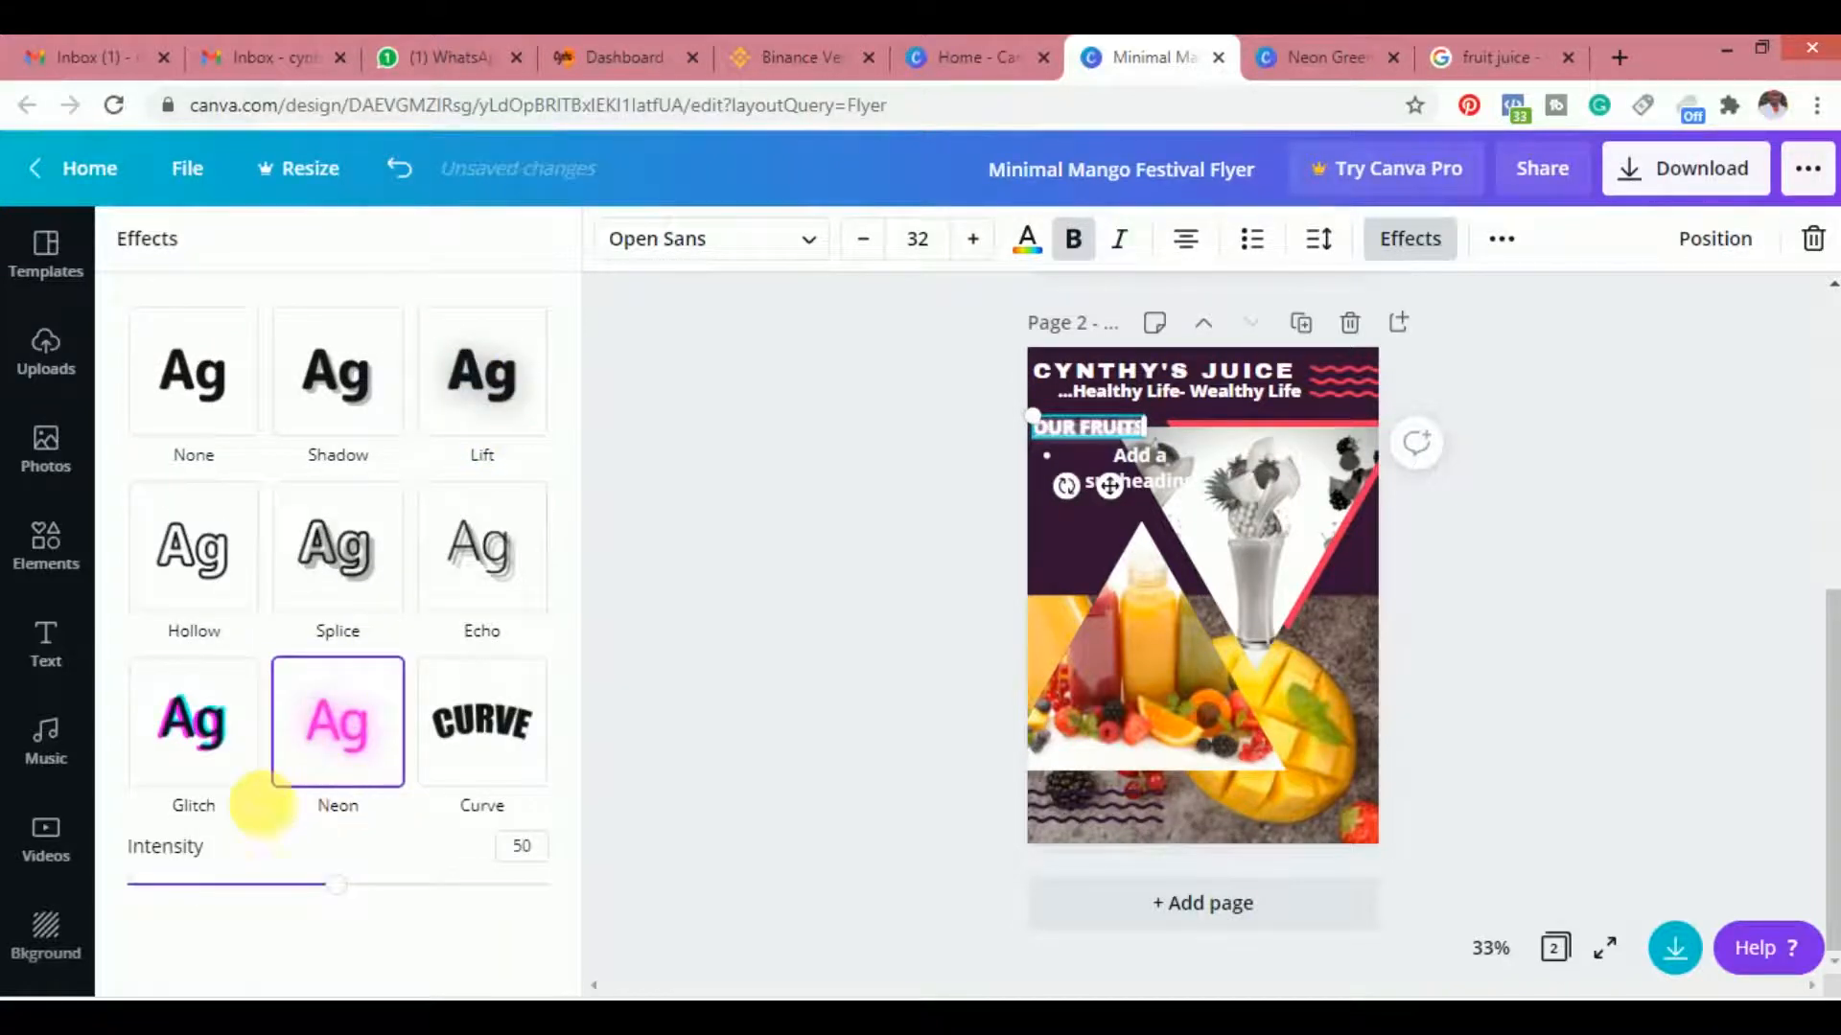
pyautogui.click(217, 725)
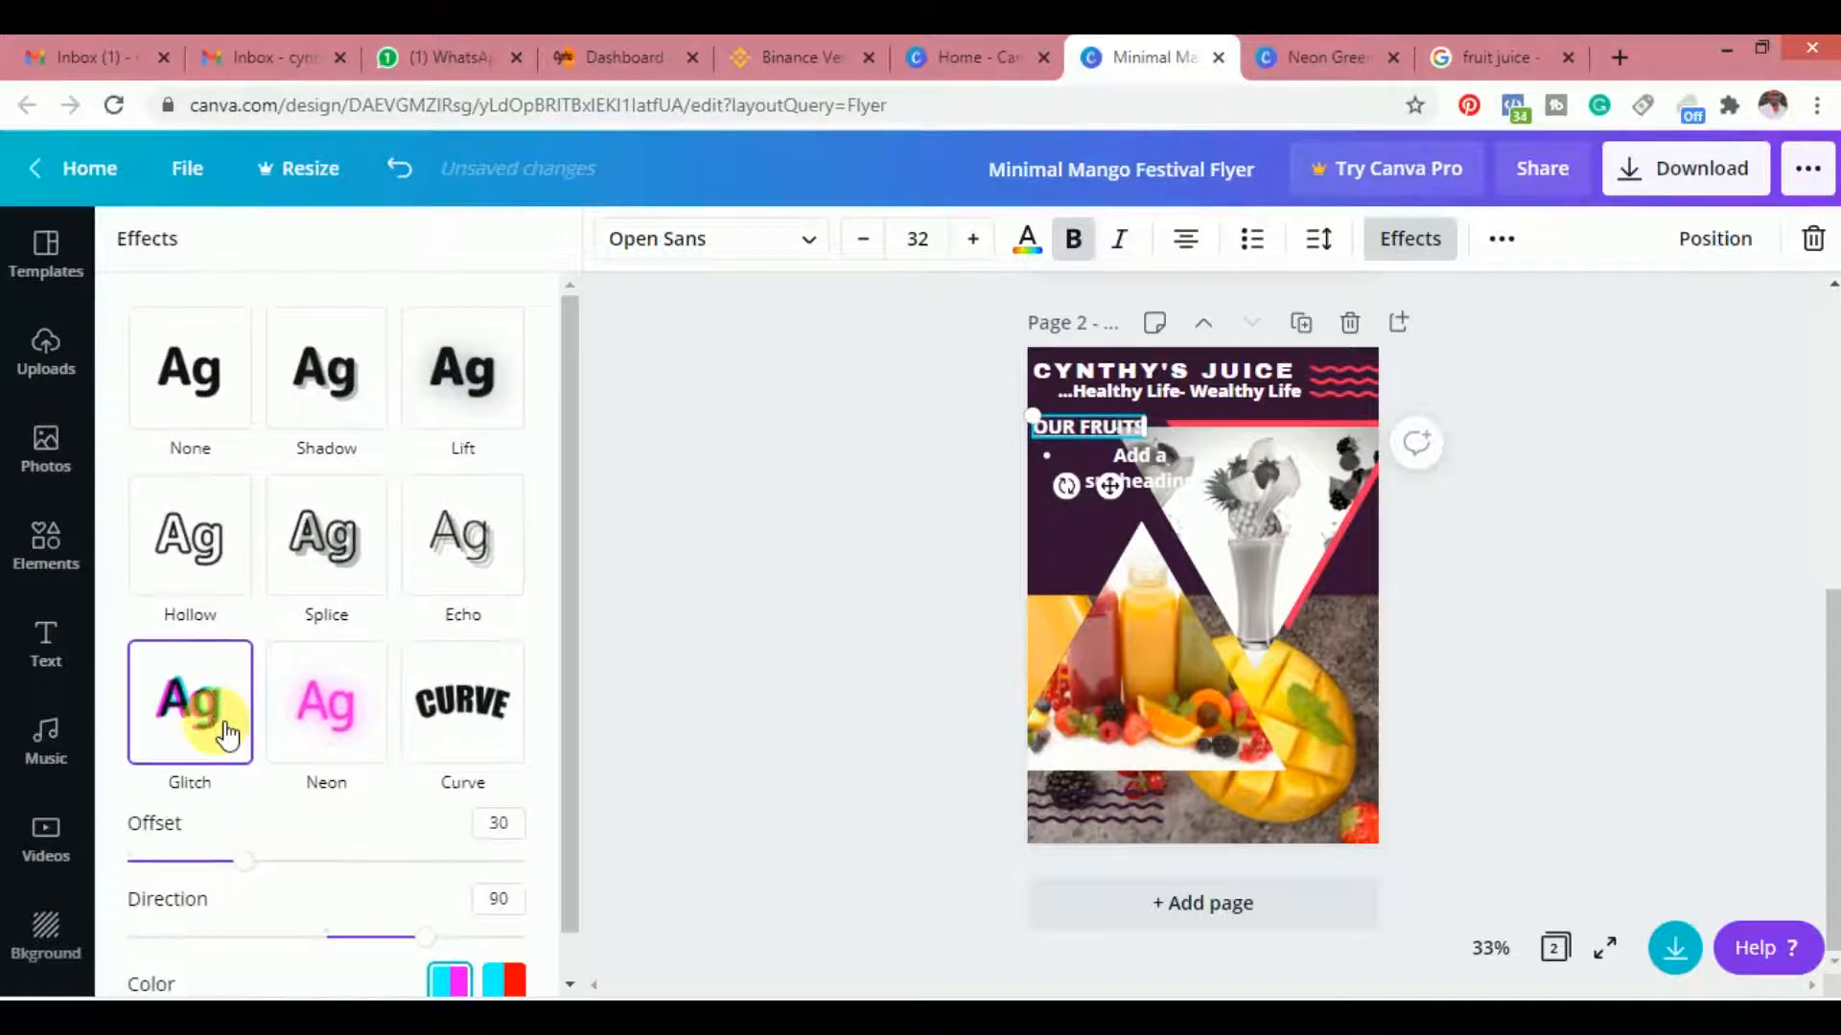
pyautogui.scroll(-1, 568, 588)
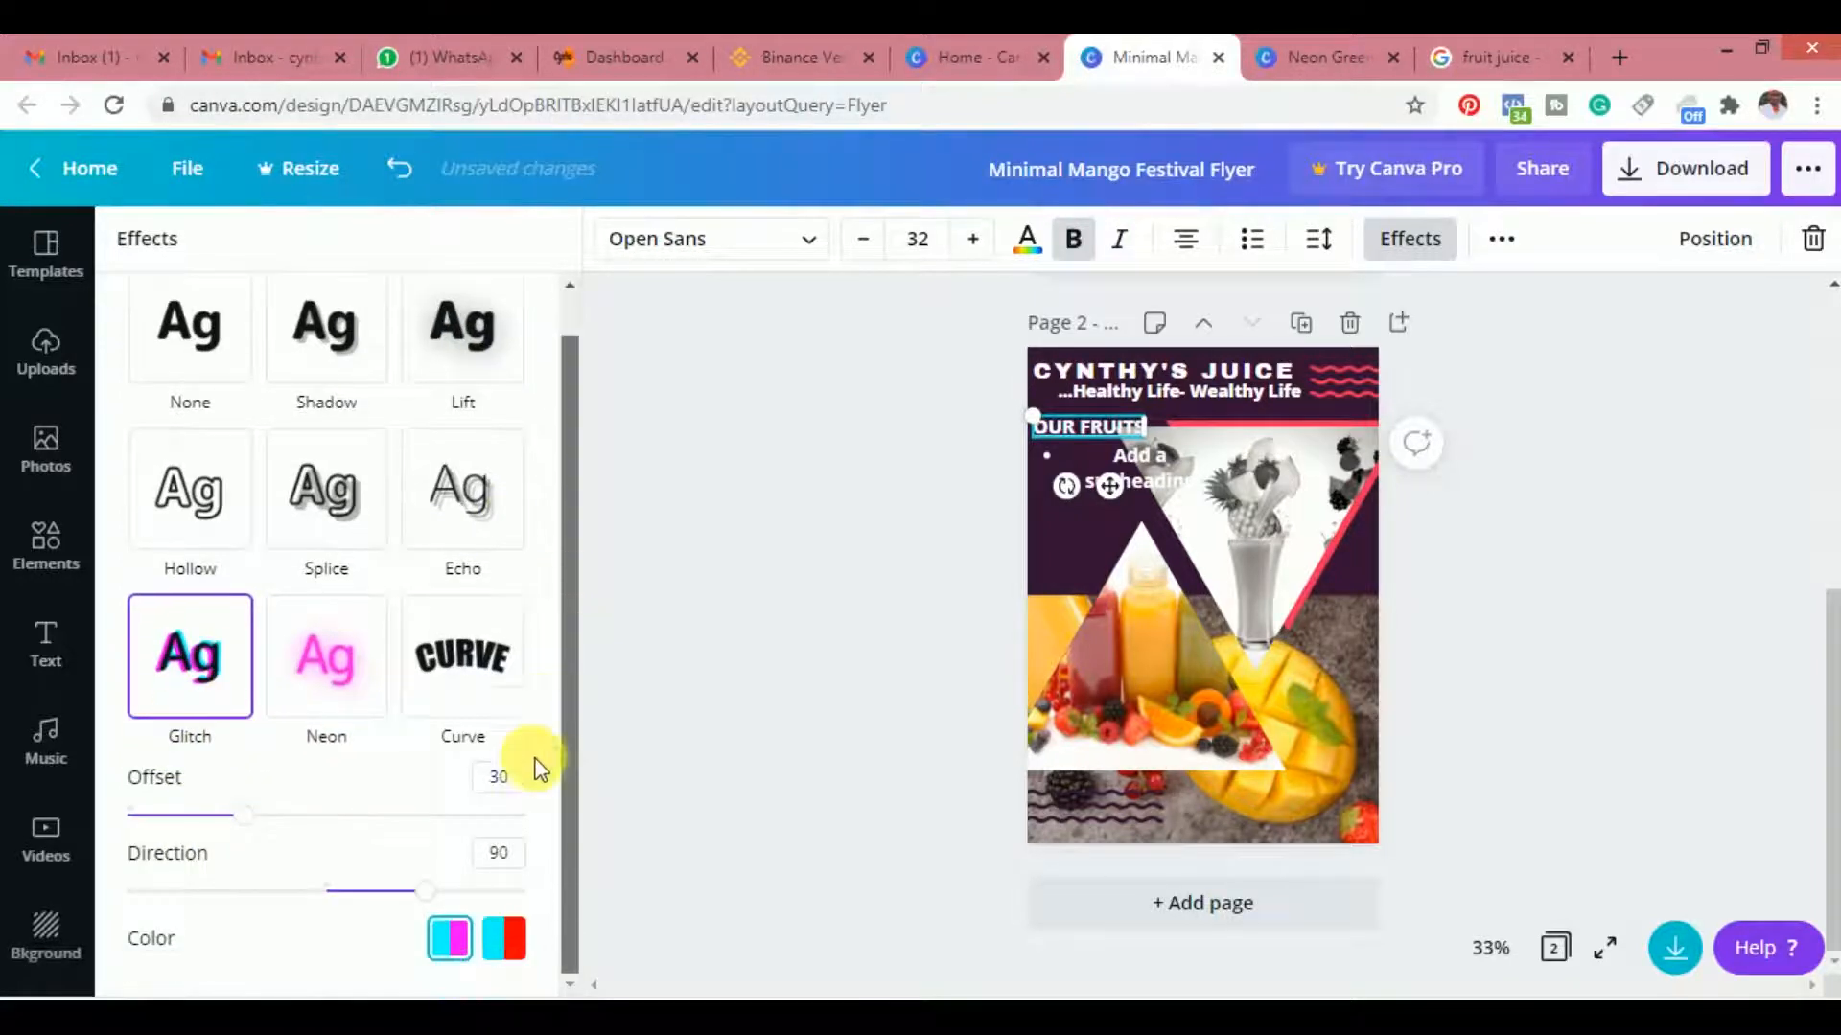
pyautogui.scroll(1, 542, 690)
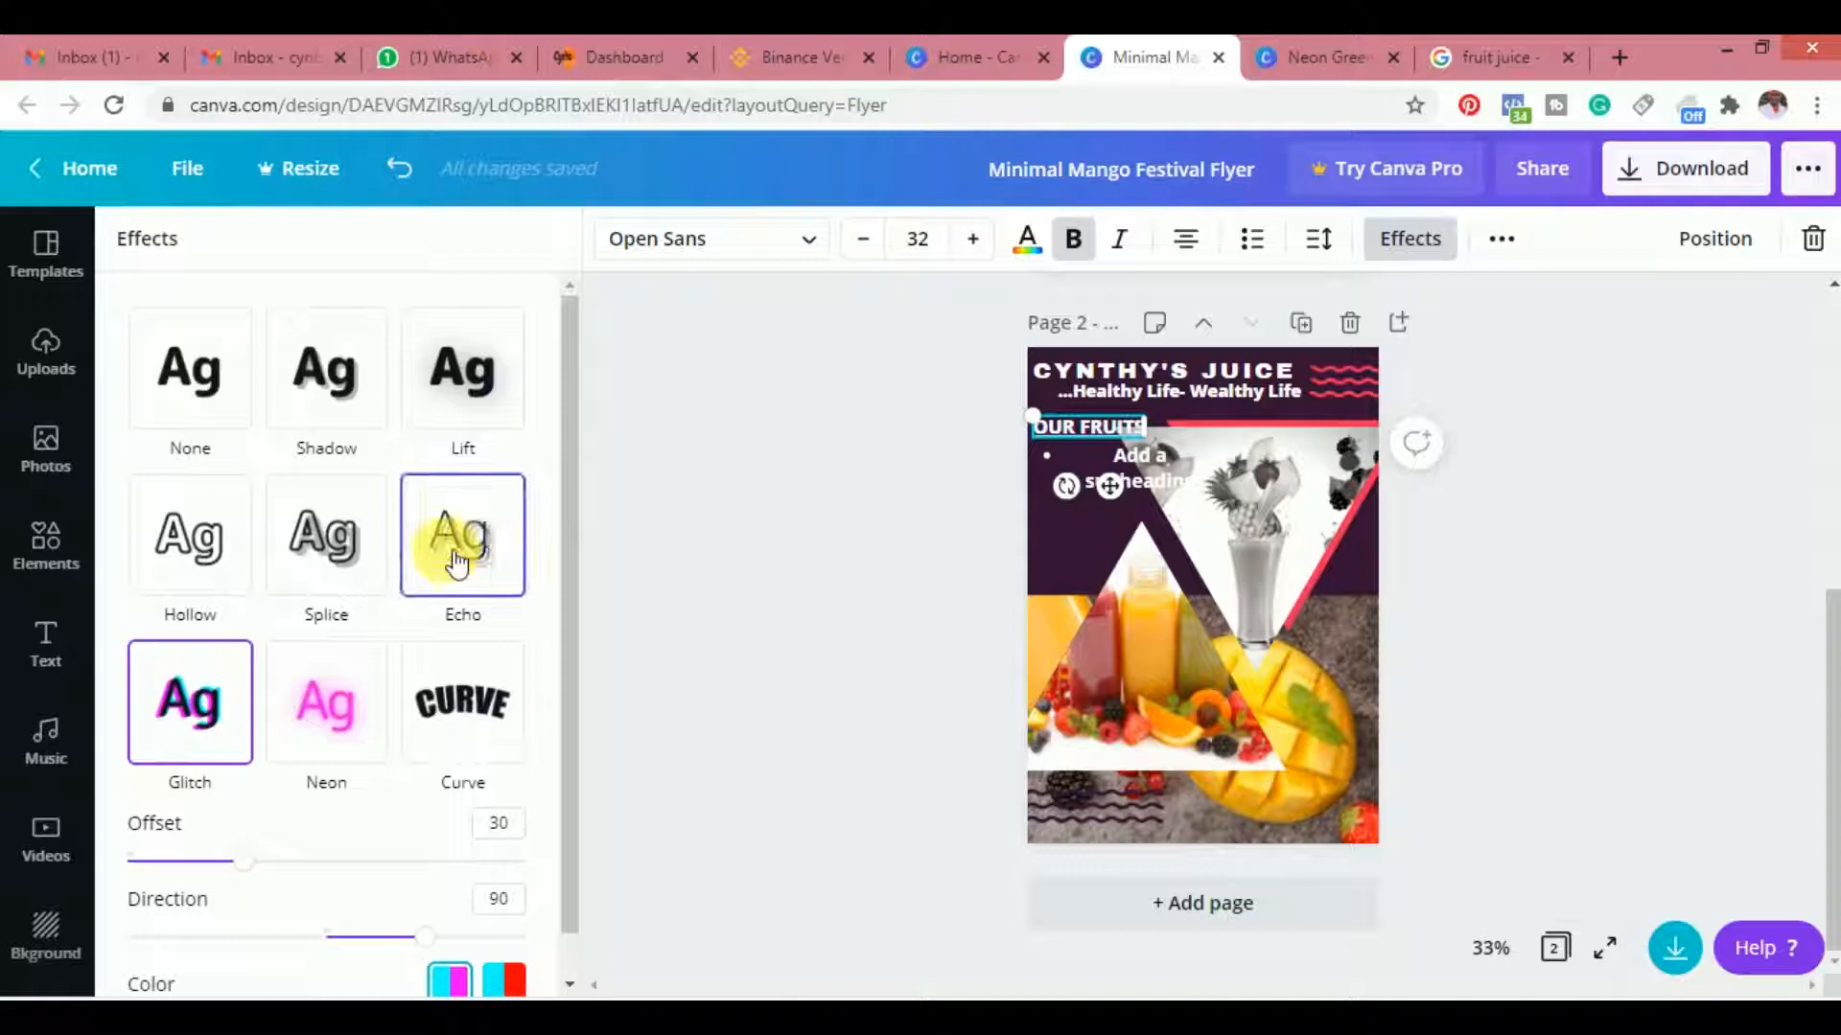
pyautogui.click(355, 556)
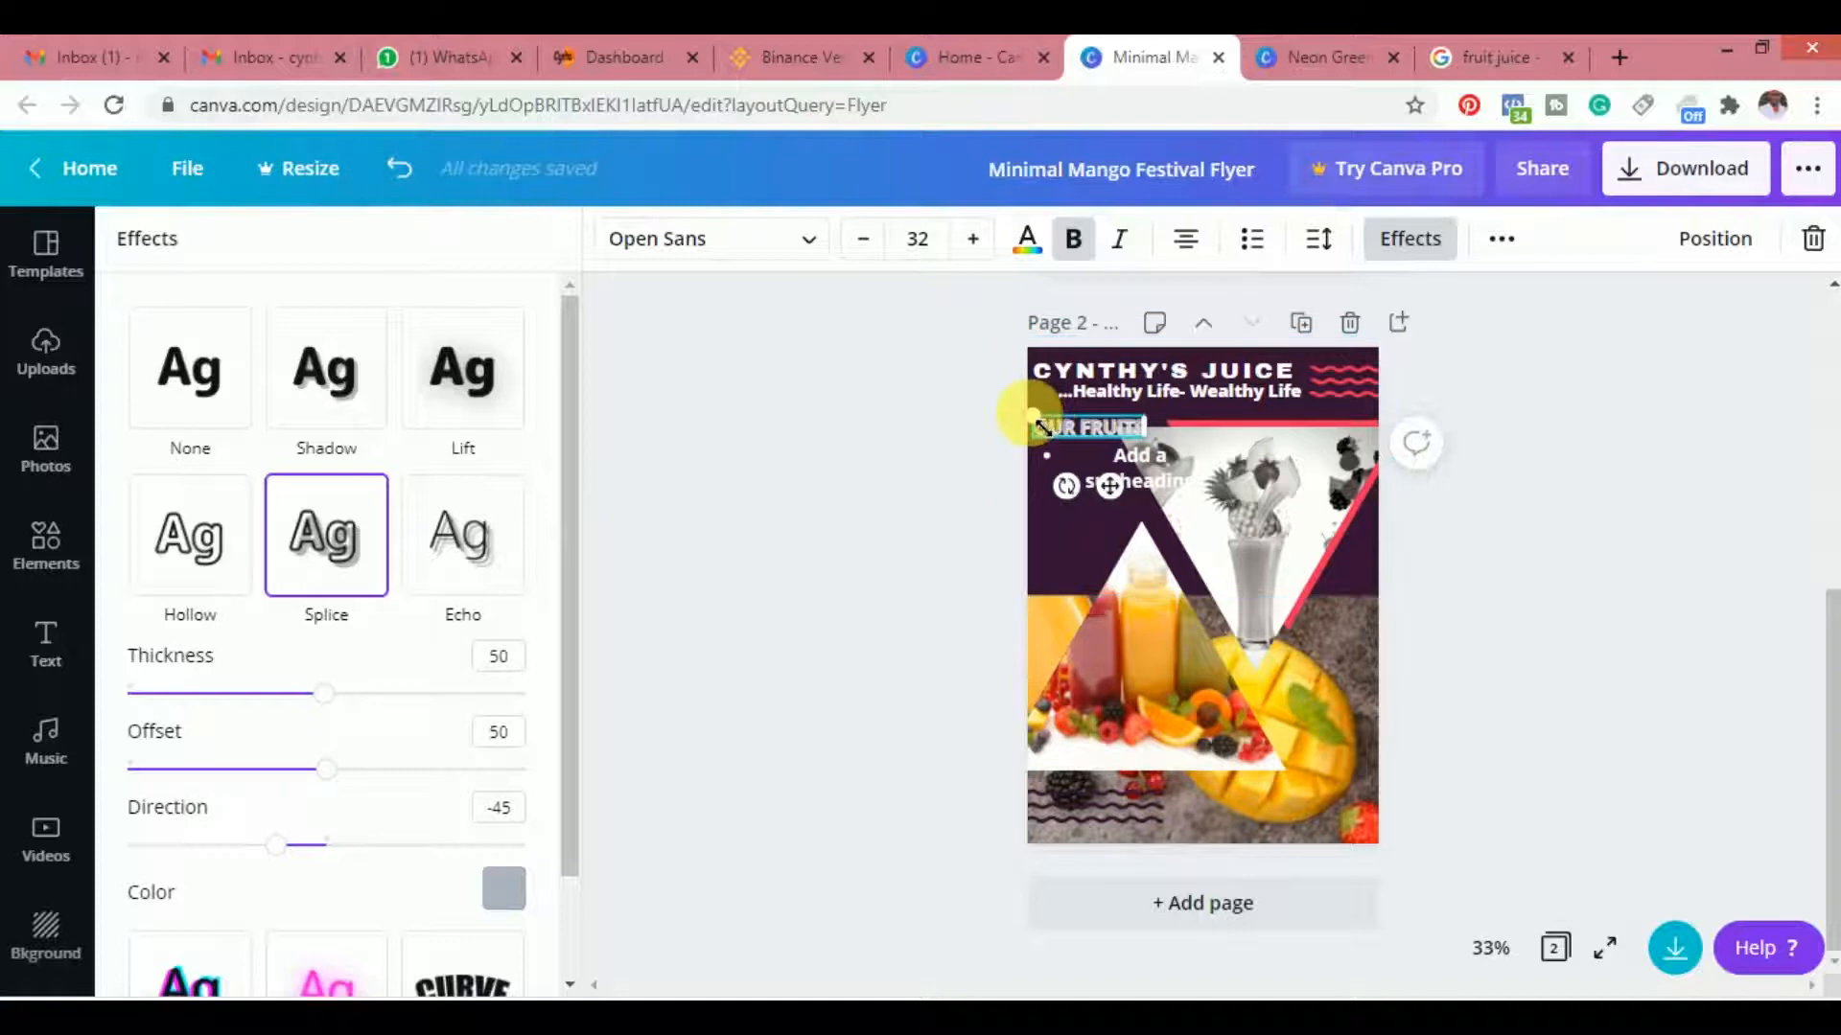
# Enlarge the "OUR FRUITS" heading to a font size of about 37.8 and position it just below the tagline
pyautogui.moveTo(1040, 422); pyautogui.dragTo(1019, 373)
pyautogui.moveTo(1088, 425); pyautogui.dragTo(1130, 436)
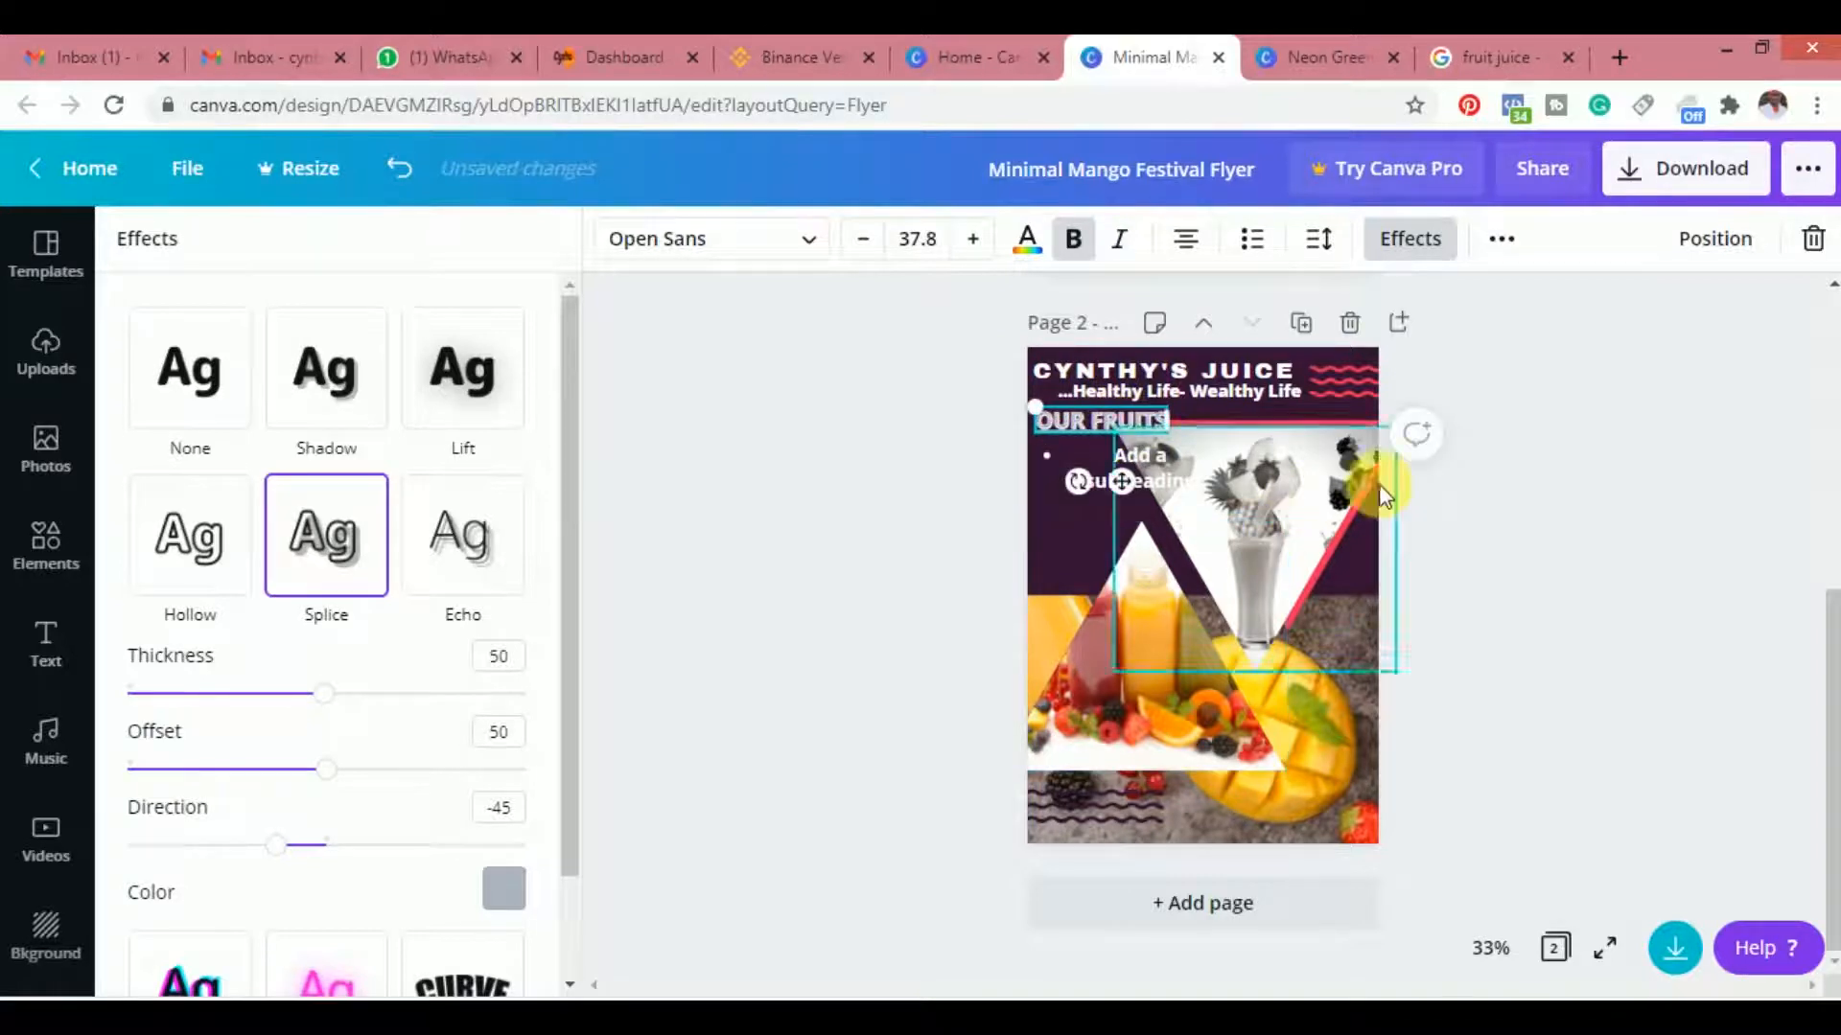
pyautogui.click(1327, 403)
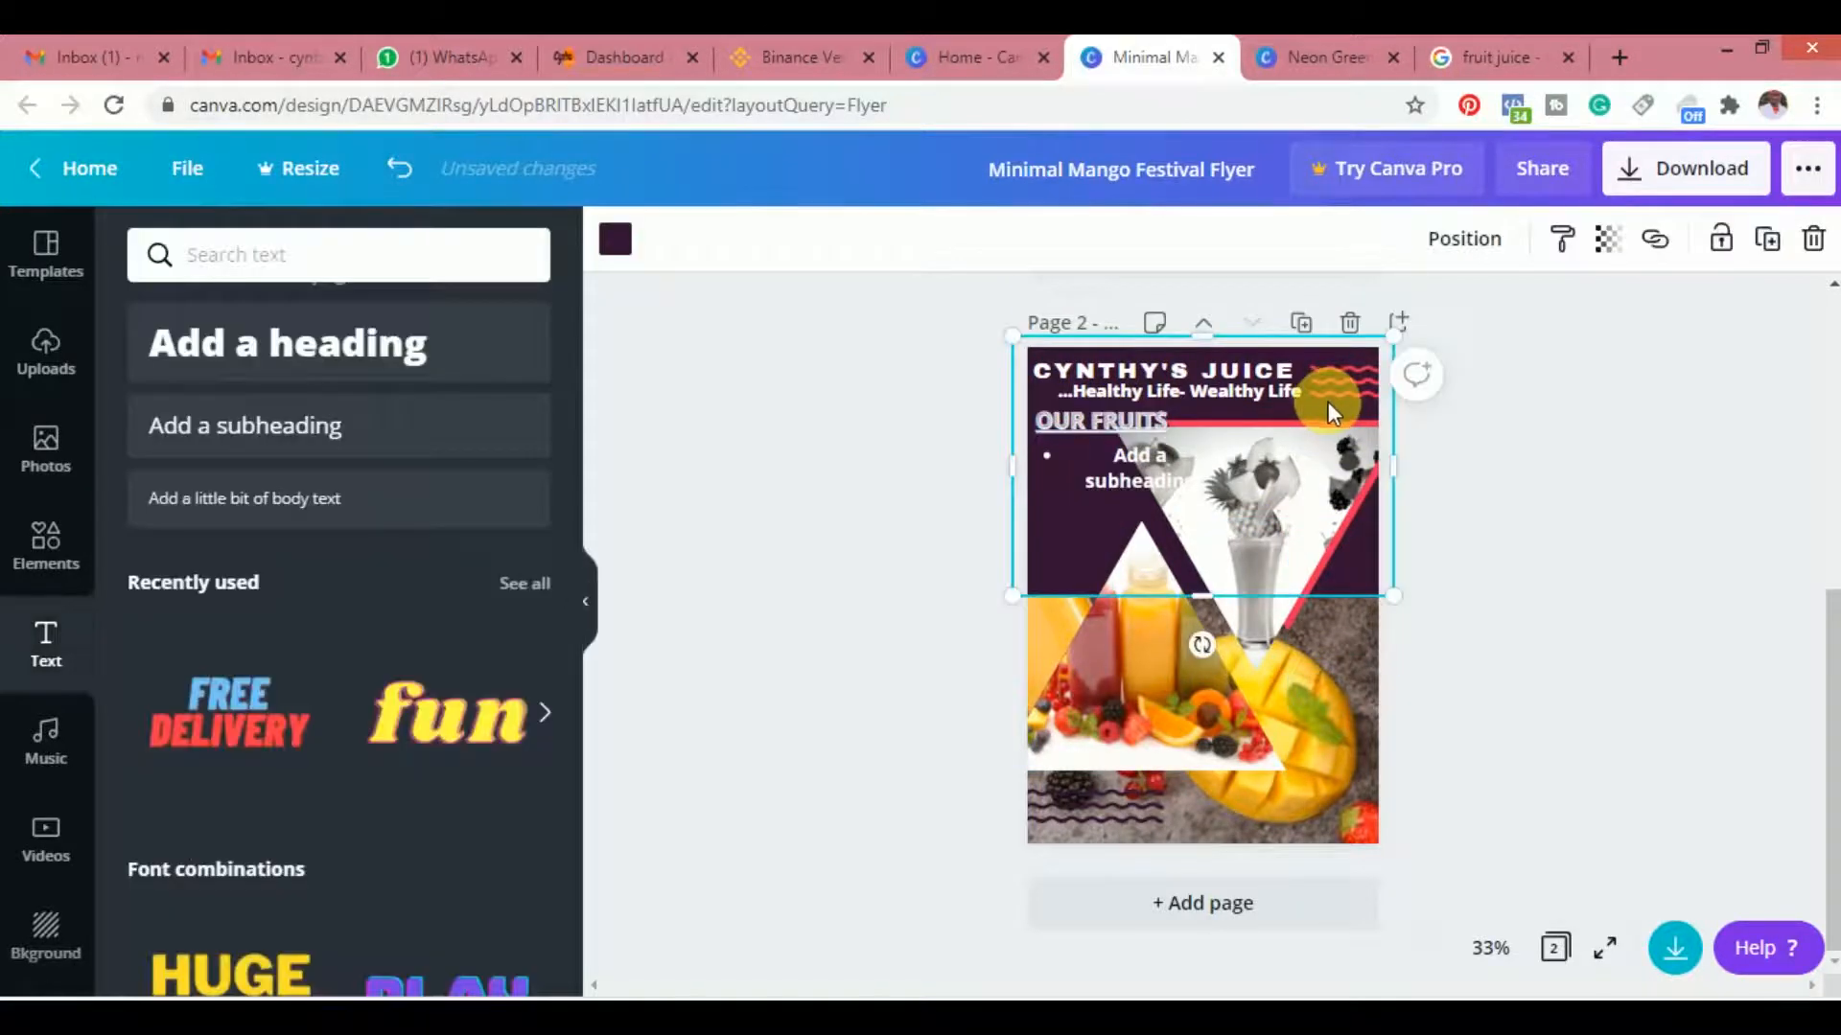
pyautogui.click(1662, 508)
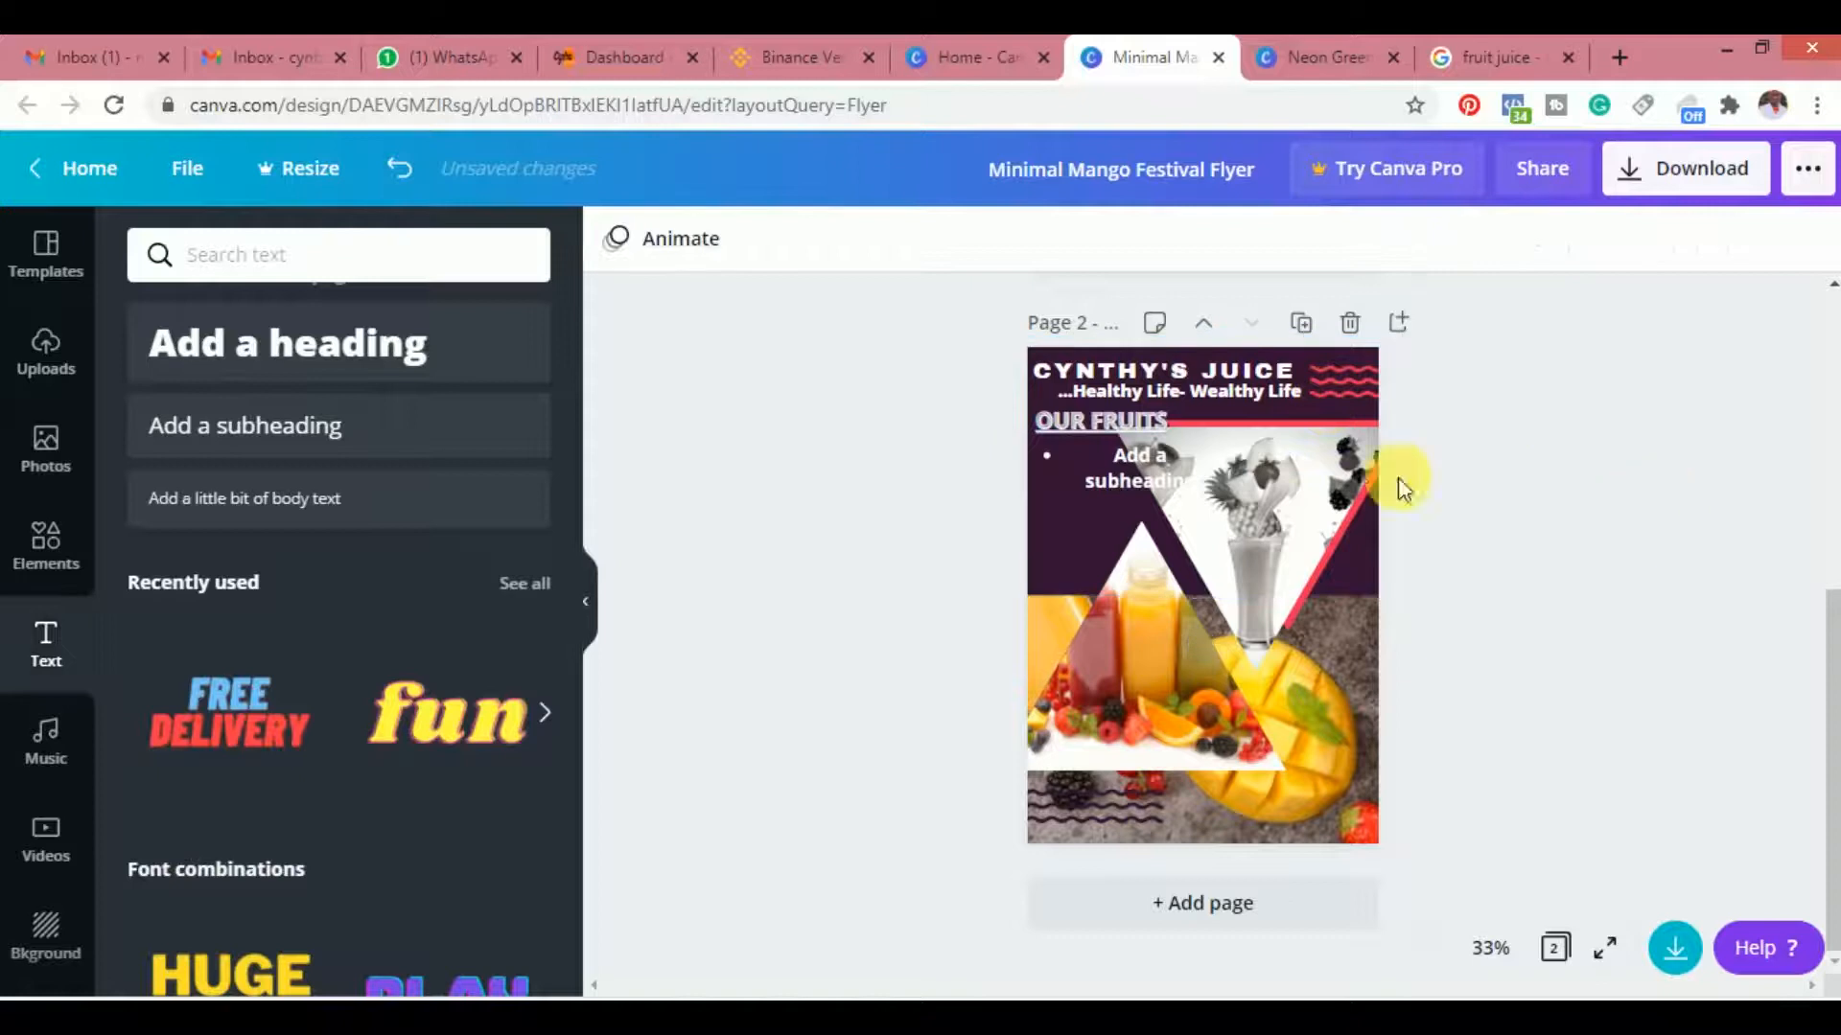
# Remove the underline from the "OUR FRUITS" heading
pyautogui.click(1133, 420)
pyautogui.press('Right')
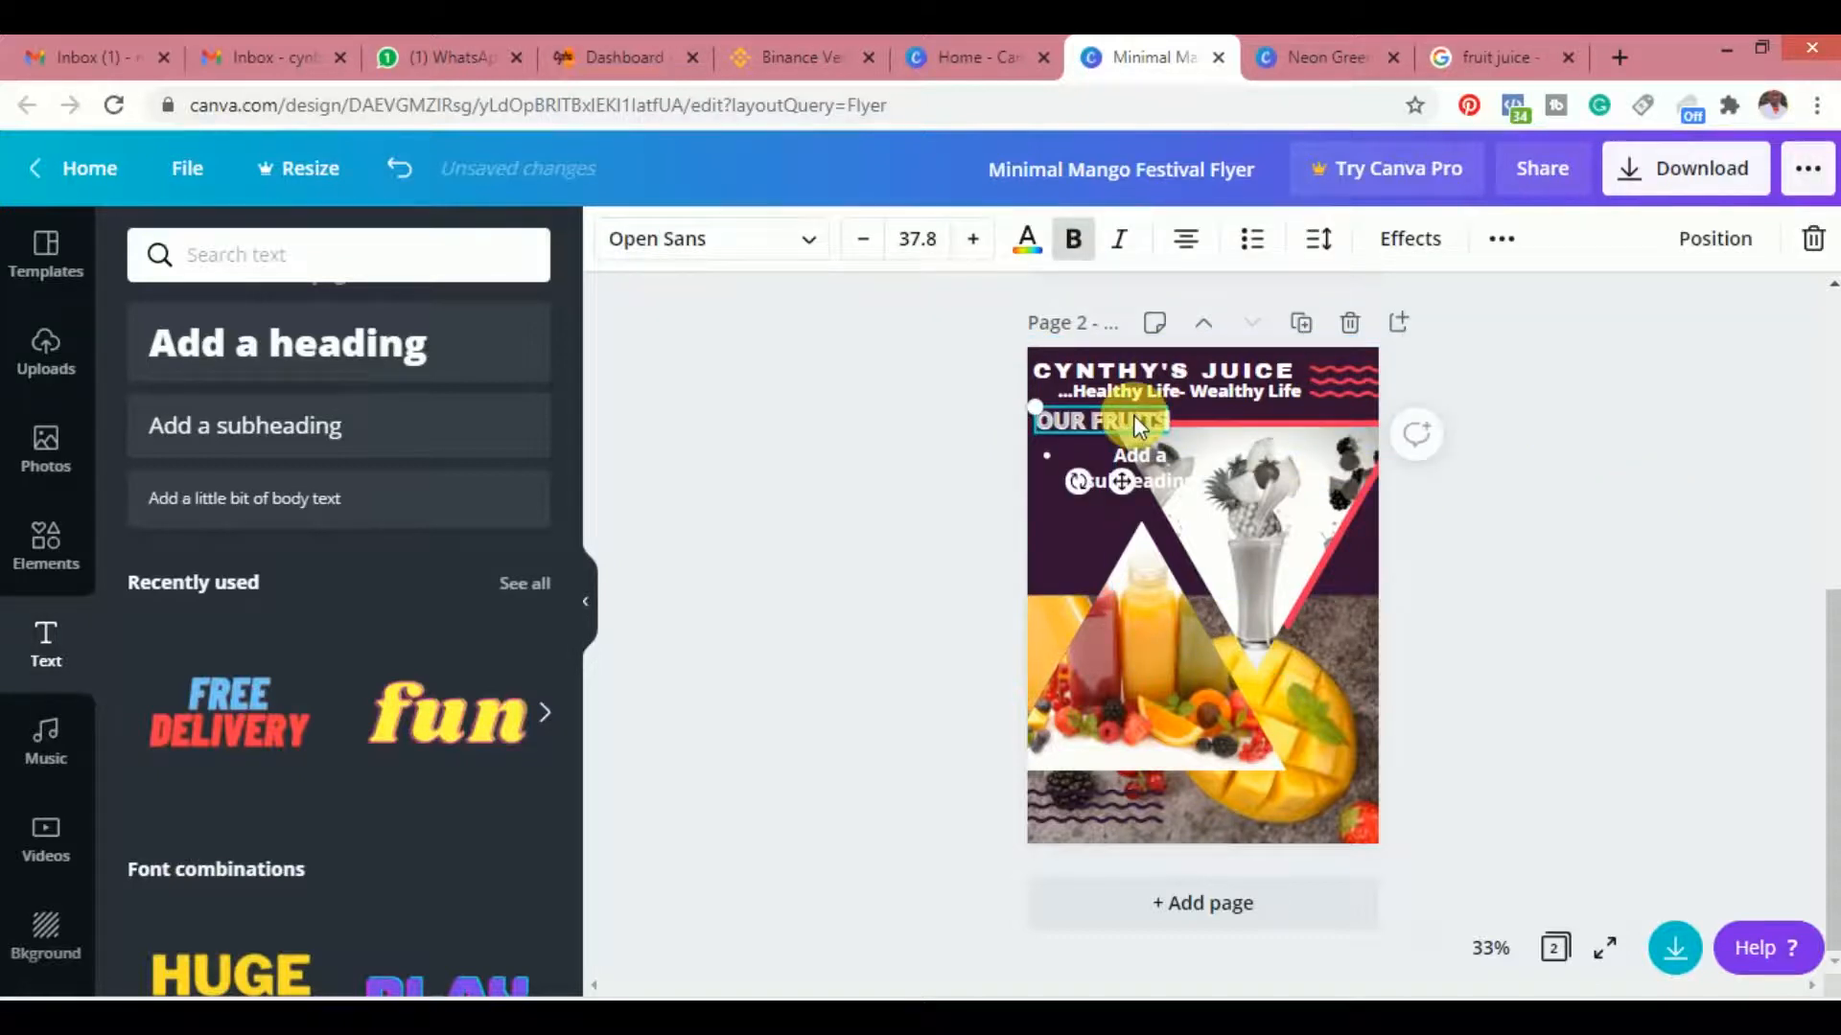
pyautogui.click(1256, 439)
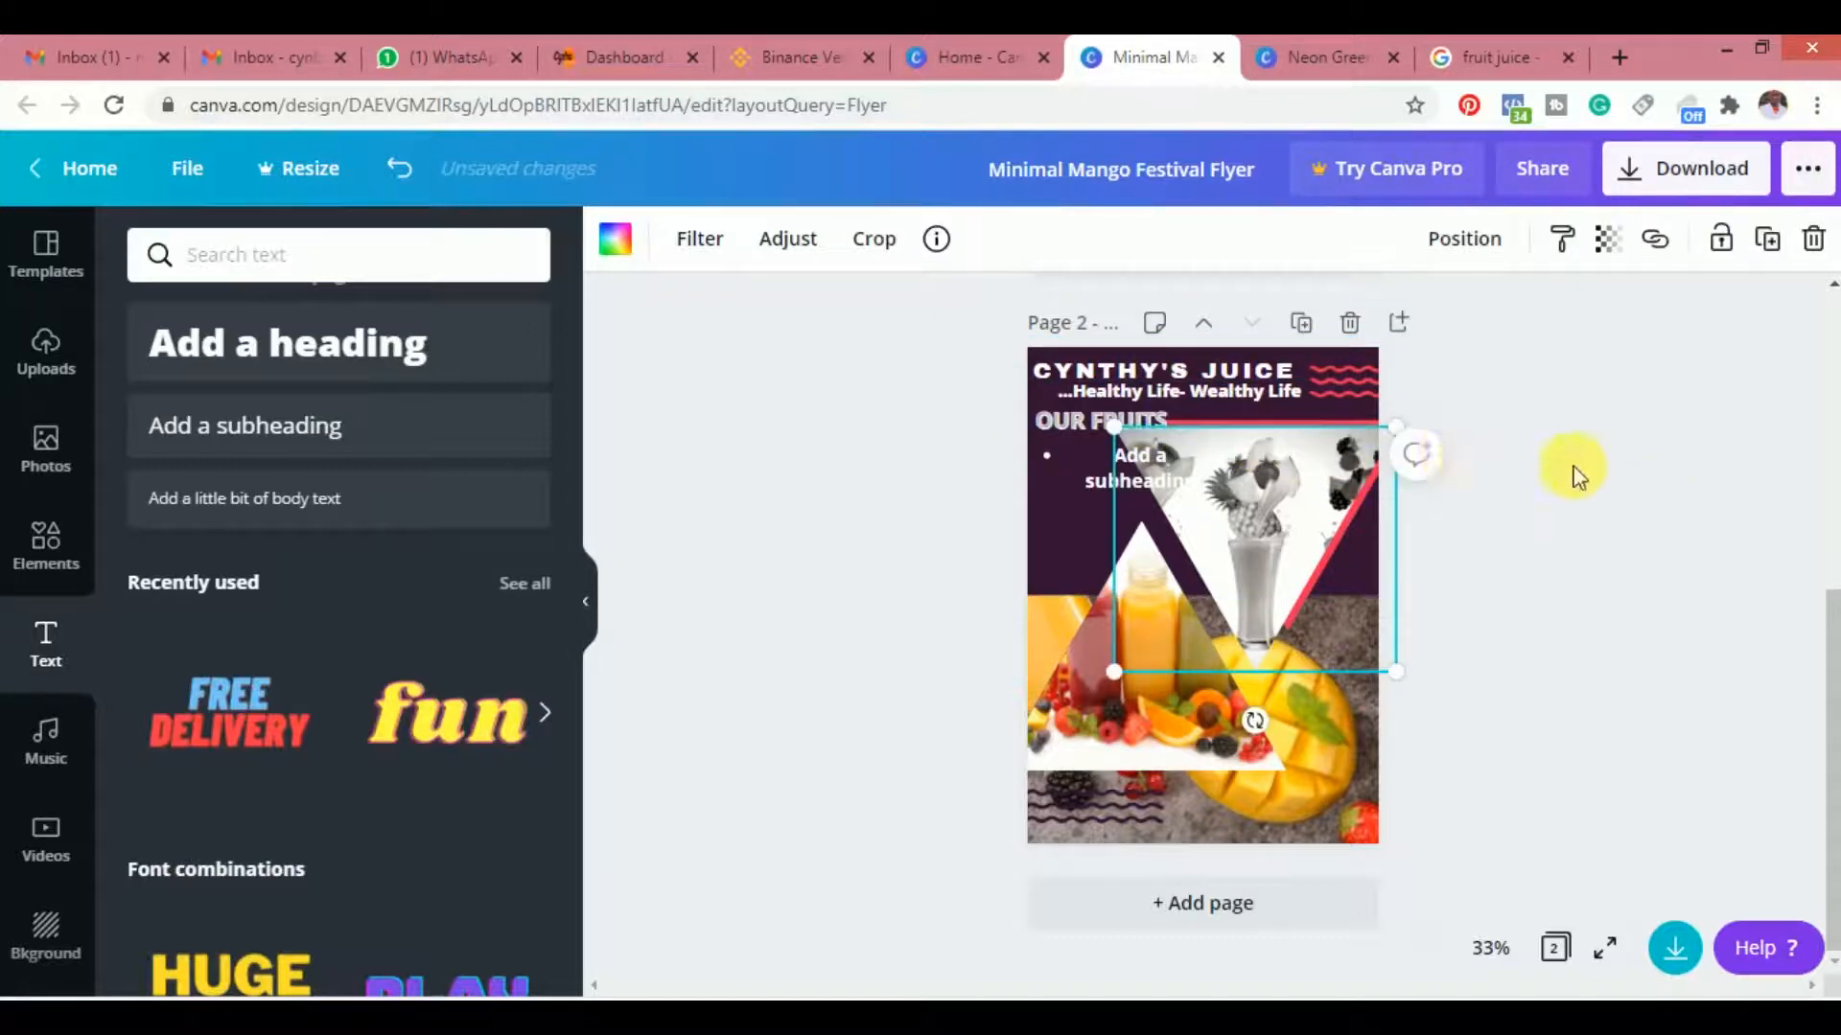
pyautogui.click(1651, 484)
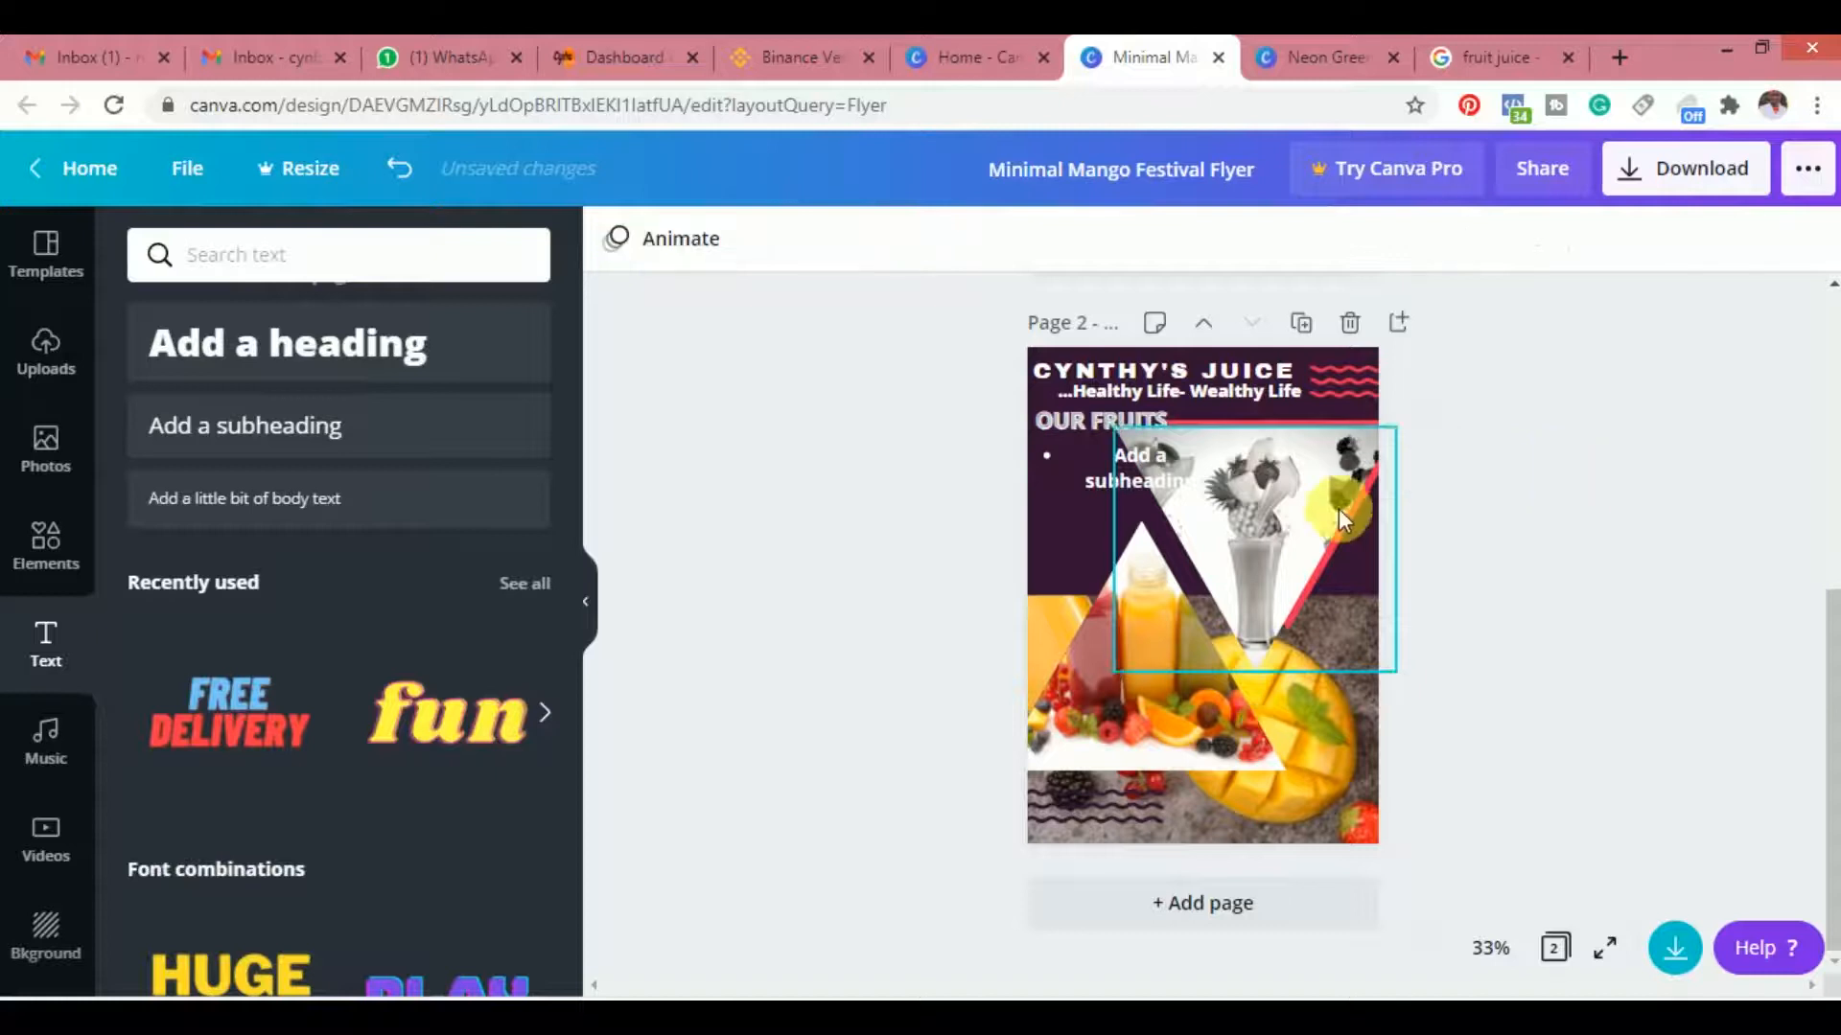
# Change the bulleted subheading placeholder below "OUR FRUITS" to a numbered list and open its text for editing
pyautogui.click(1146, 466)
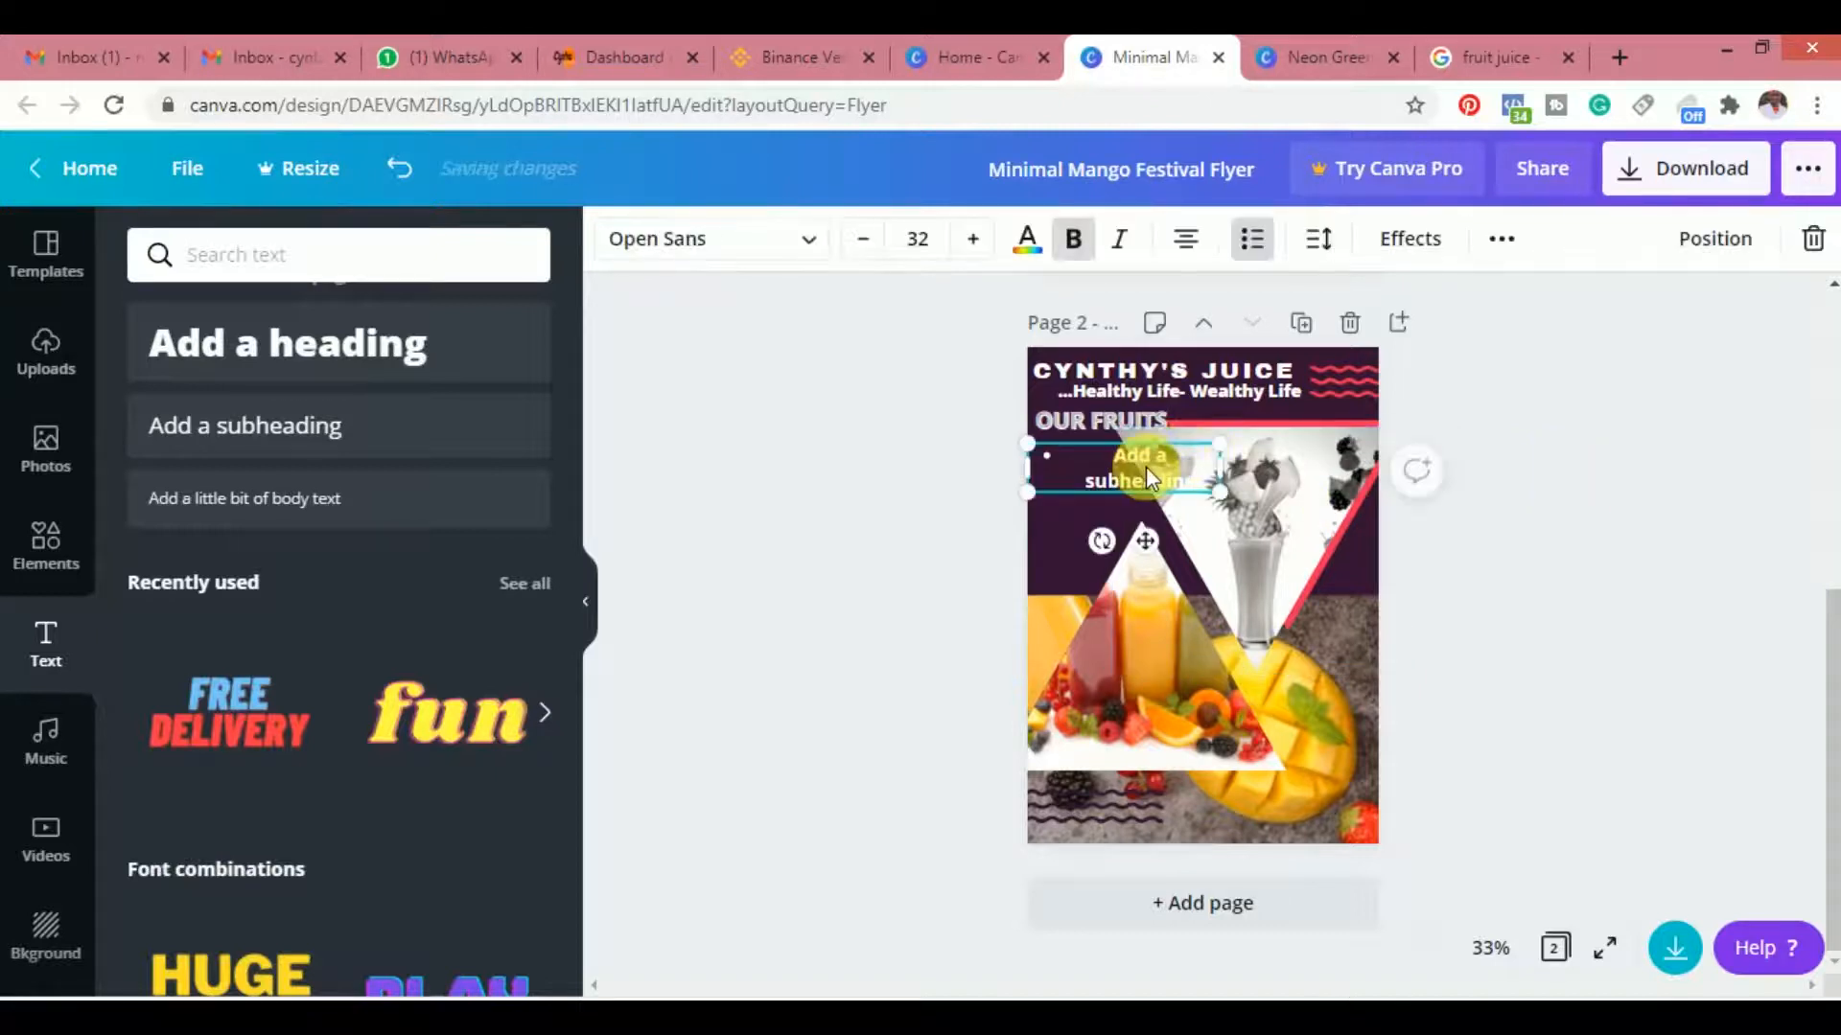
pyautogui.click(1263, 244)
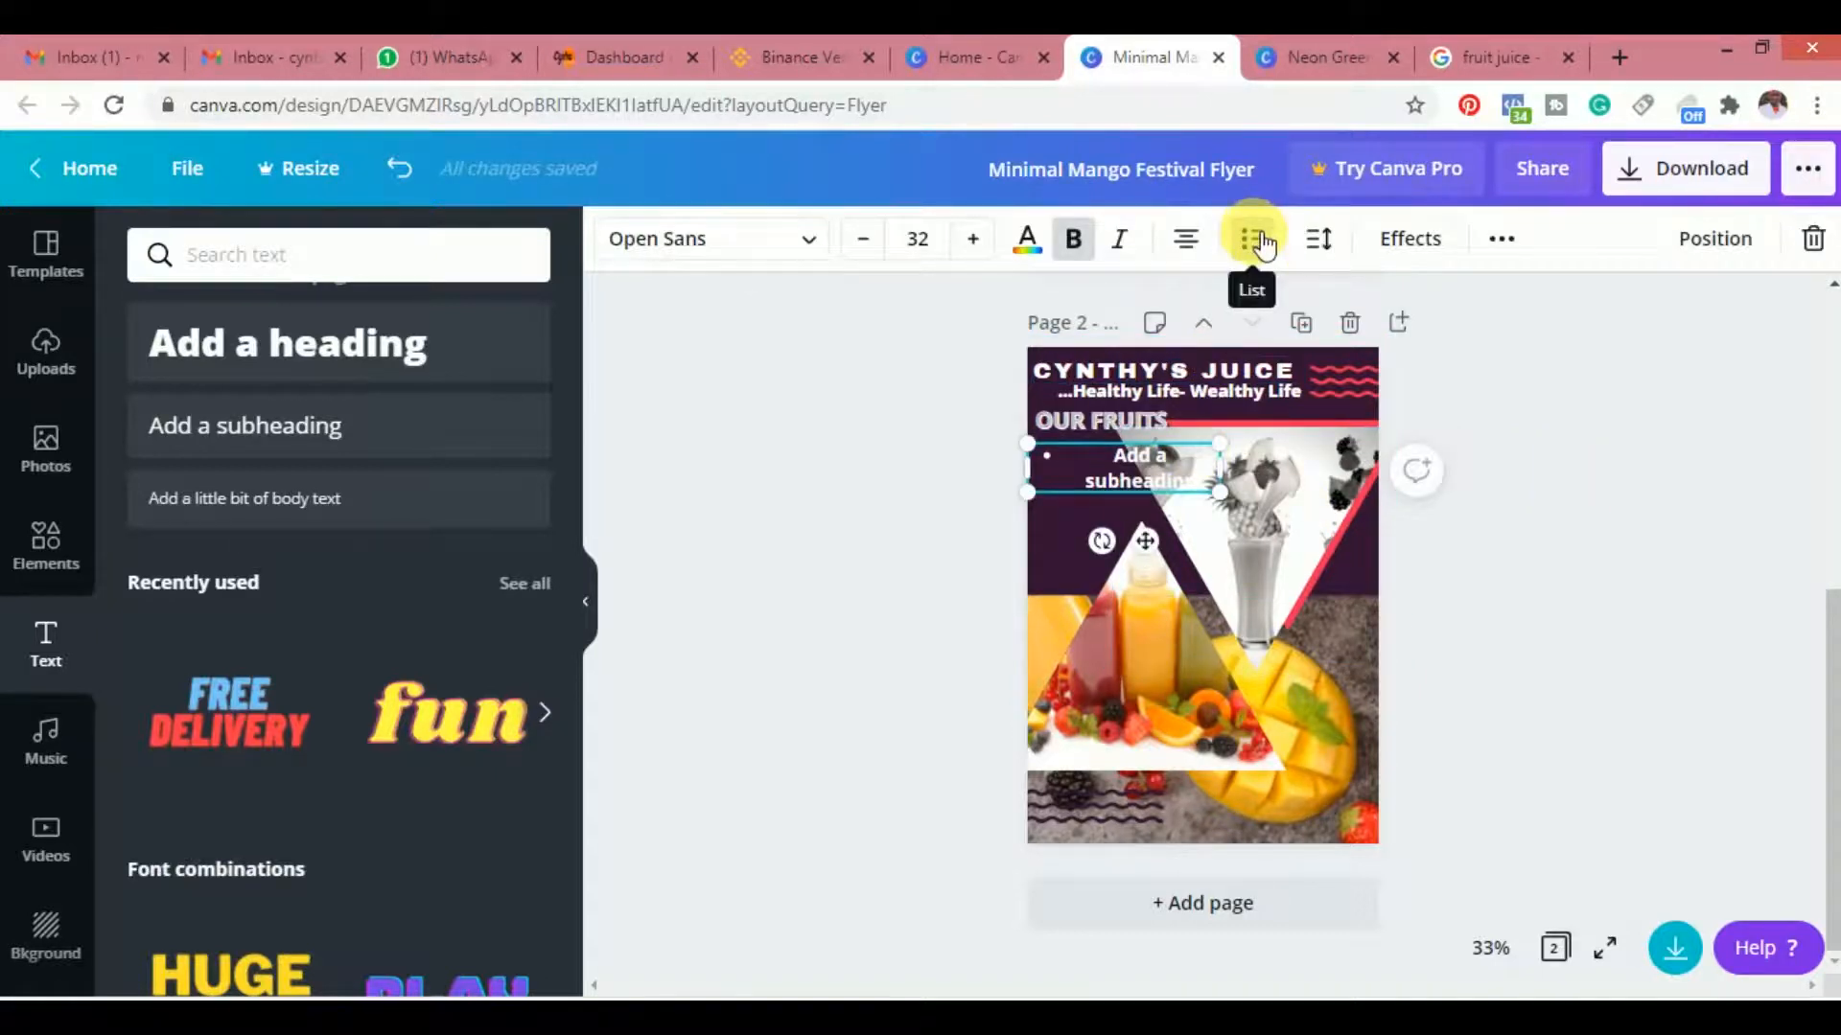
pyautogui.click(1264, 244)
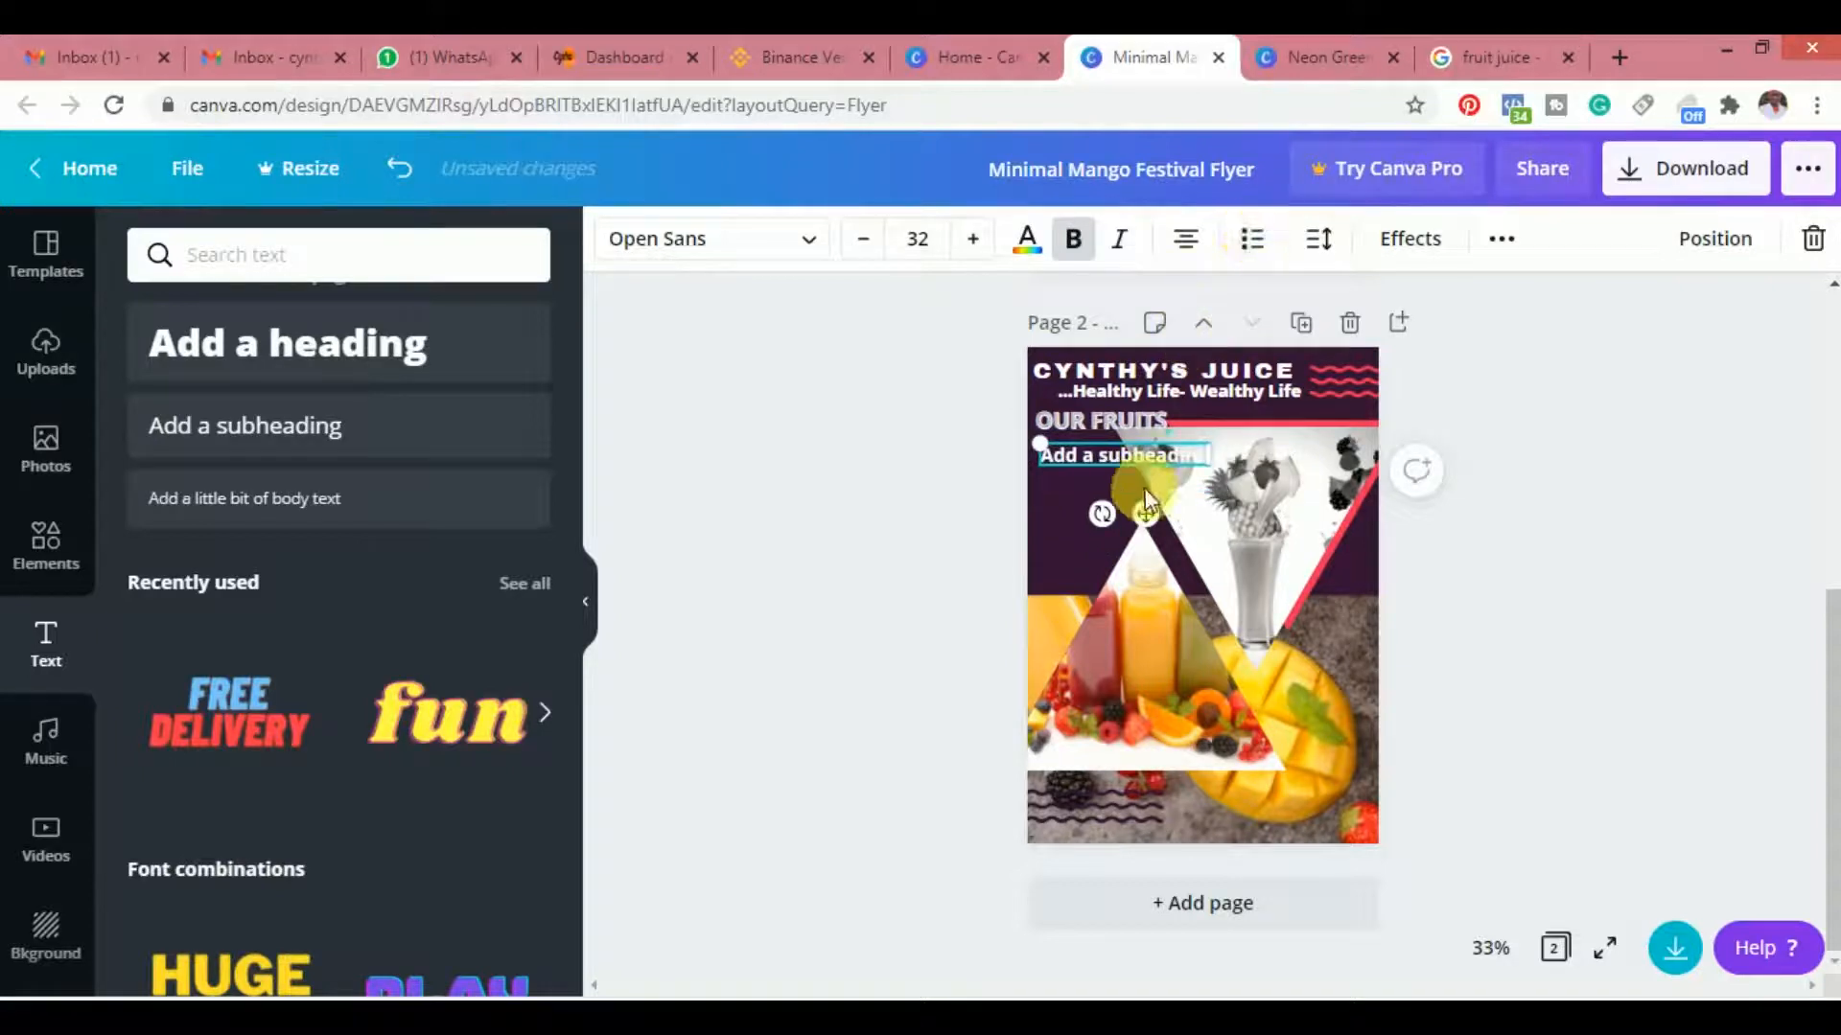
pyautogui.click(1268, 248)
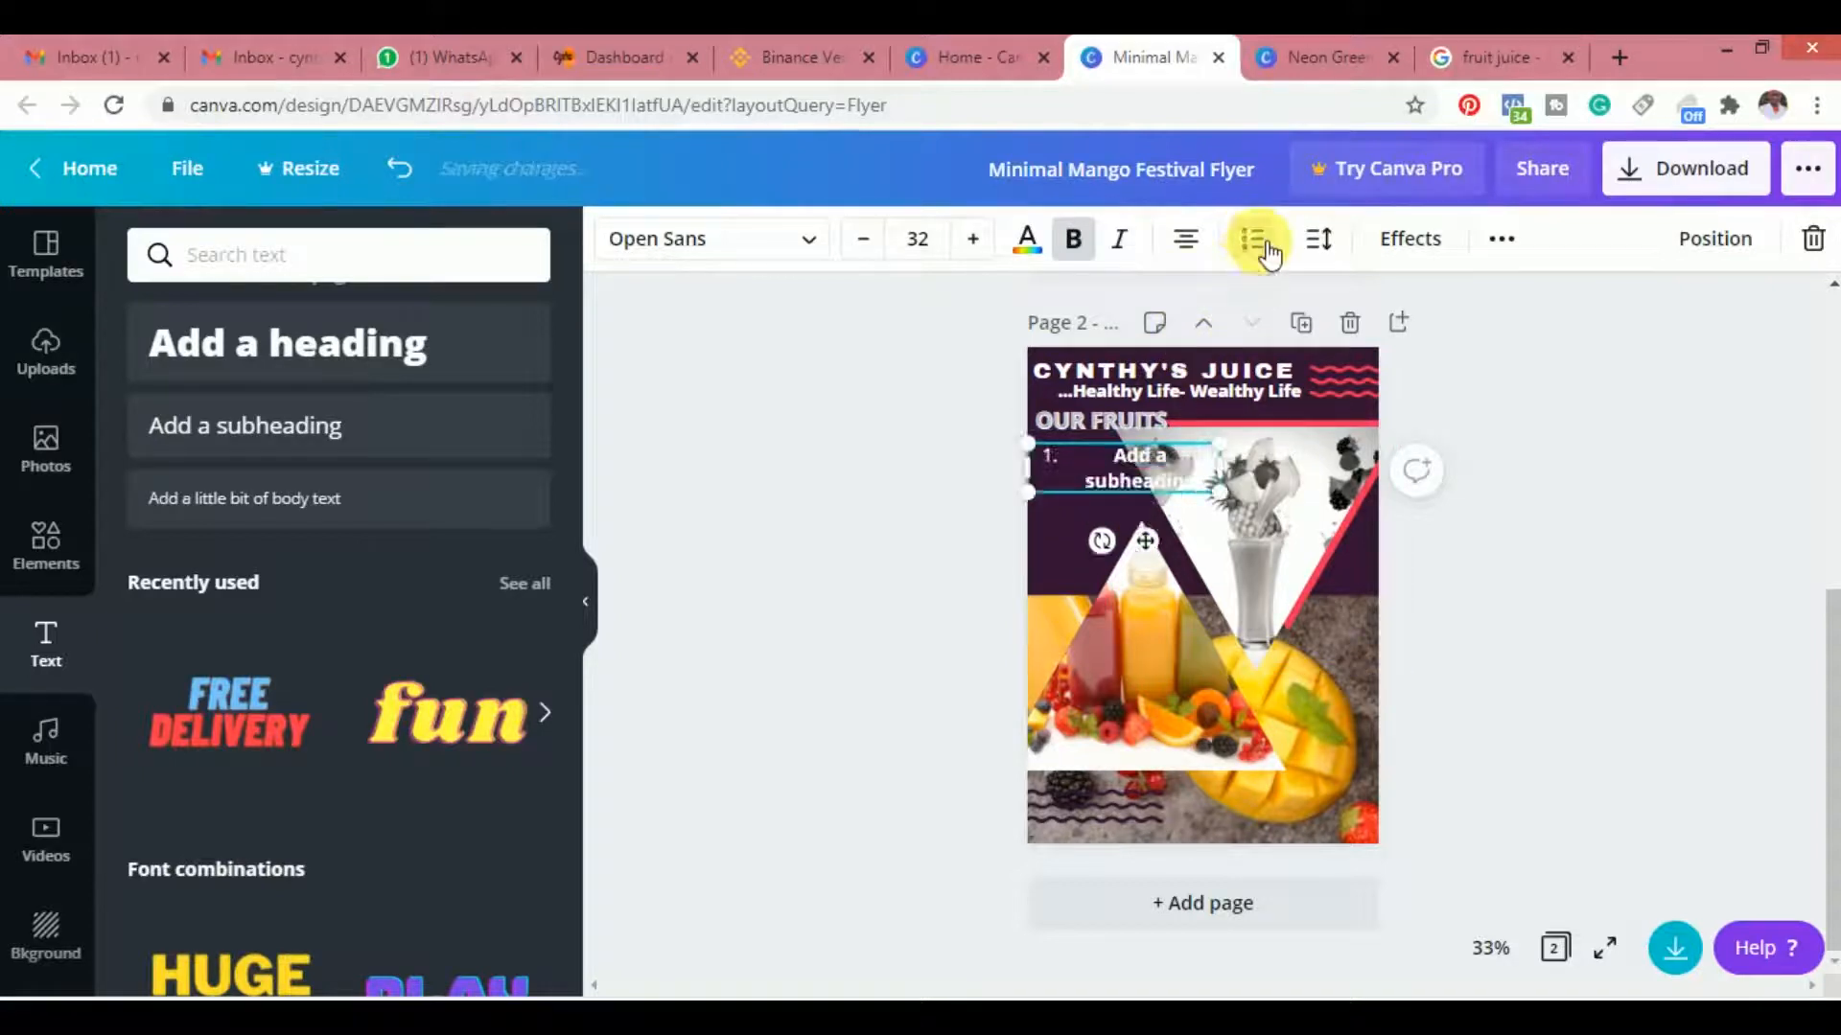
pyautogui.doubleClick(1190, 474)
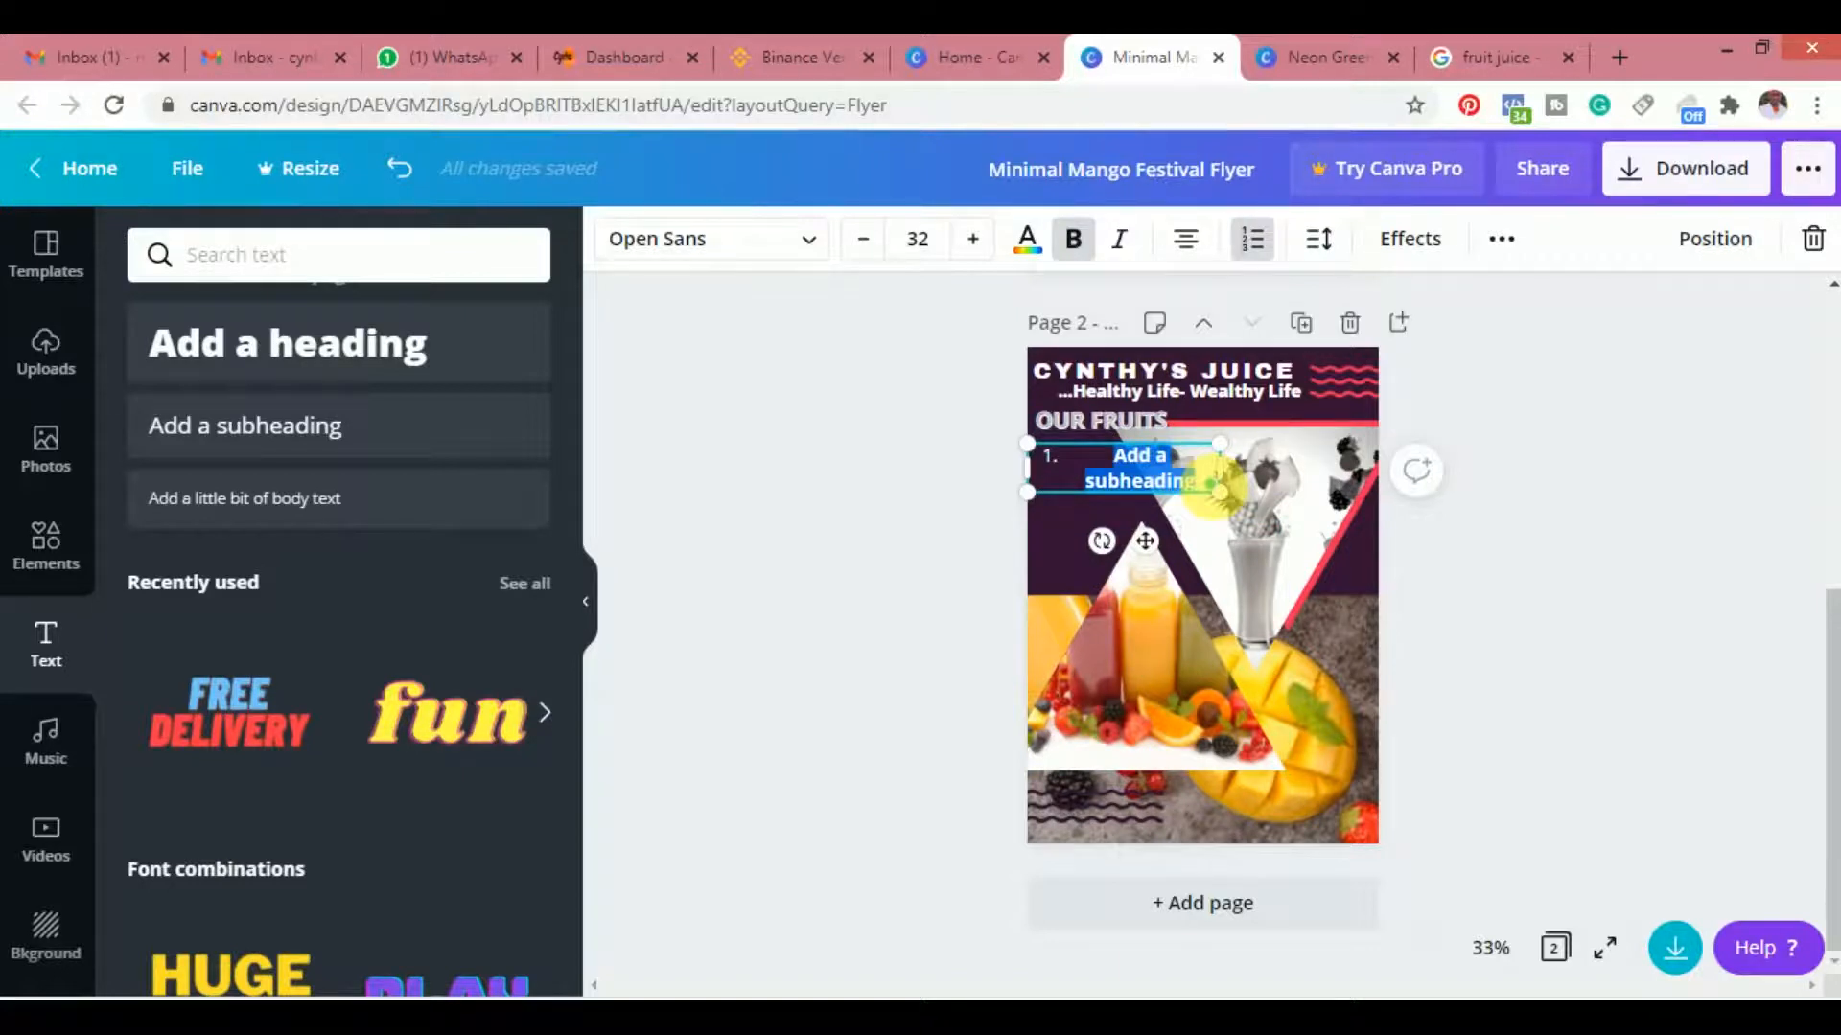
# Clear the placeholder text of the numbered list below "OUR FRUITS" and undo the rectangle accidentally added over the page
pyautogui.press('BackSpace')
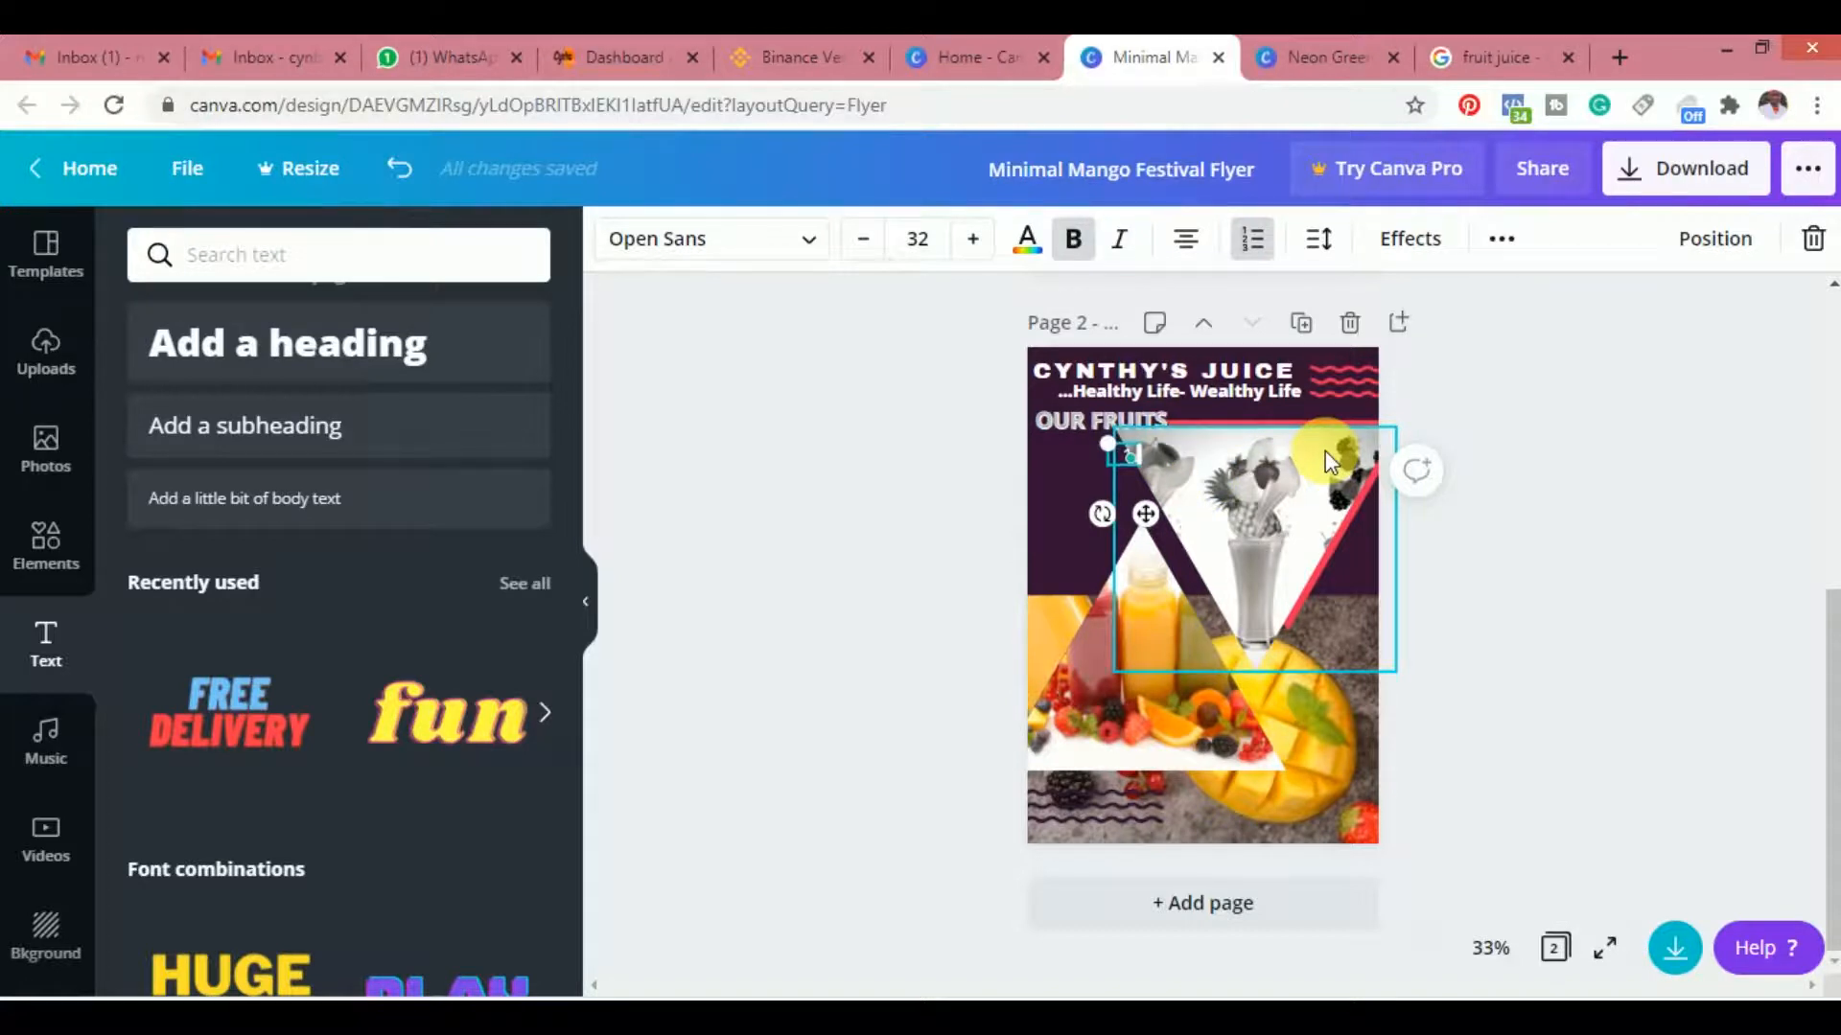
pyautogui.write('wATr')
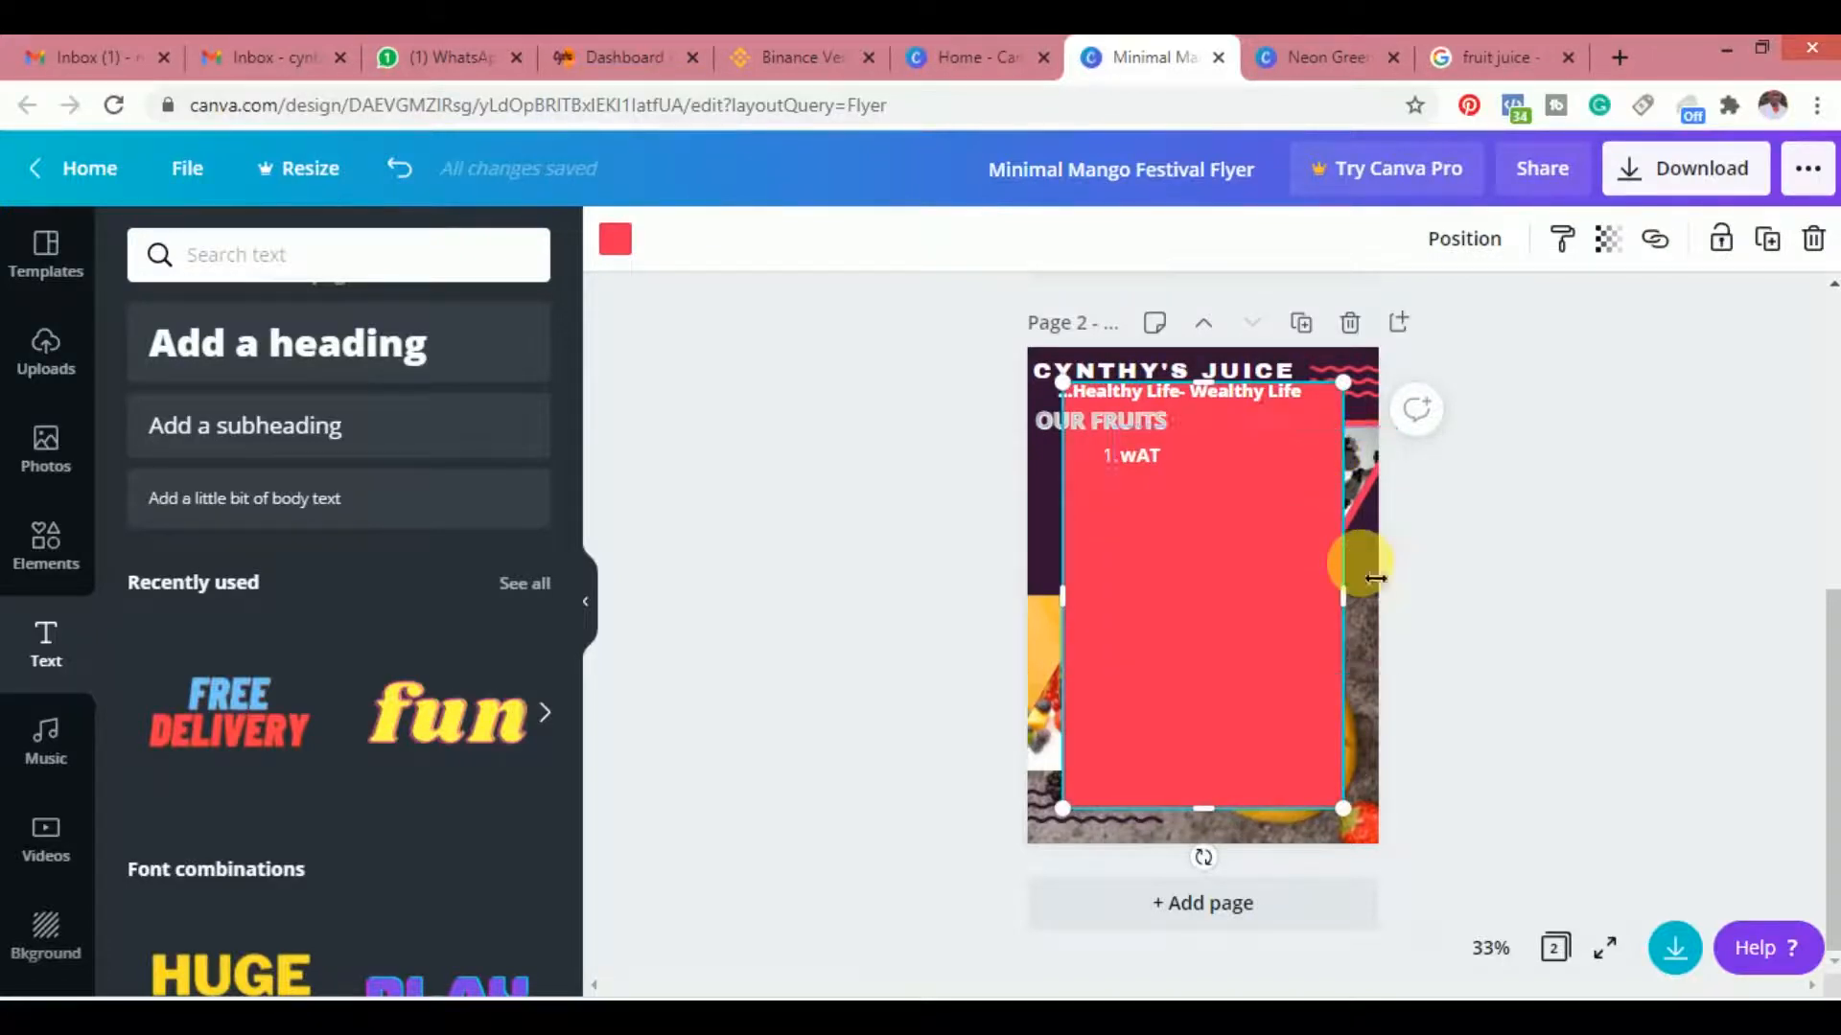
pyautogui.hotkey('ctrl', 'z')
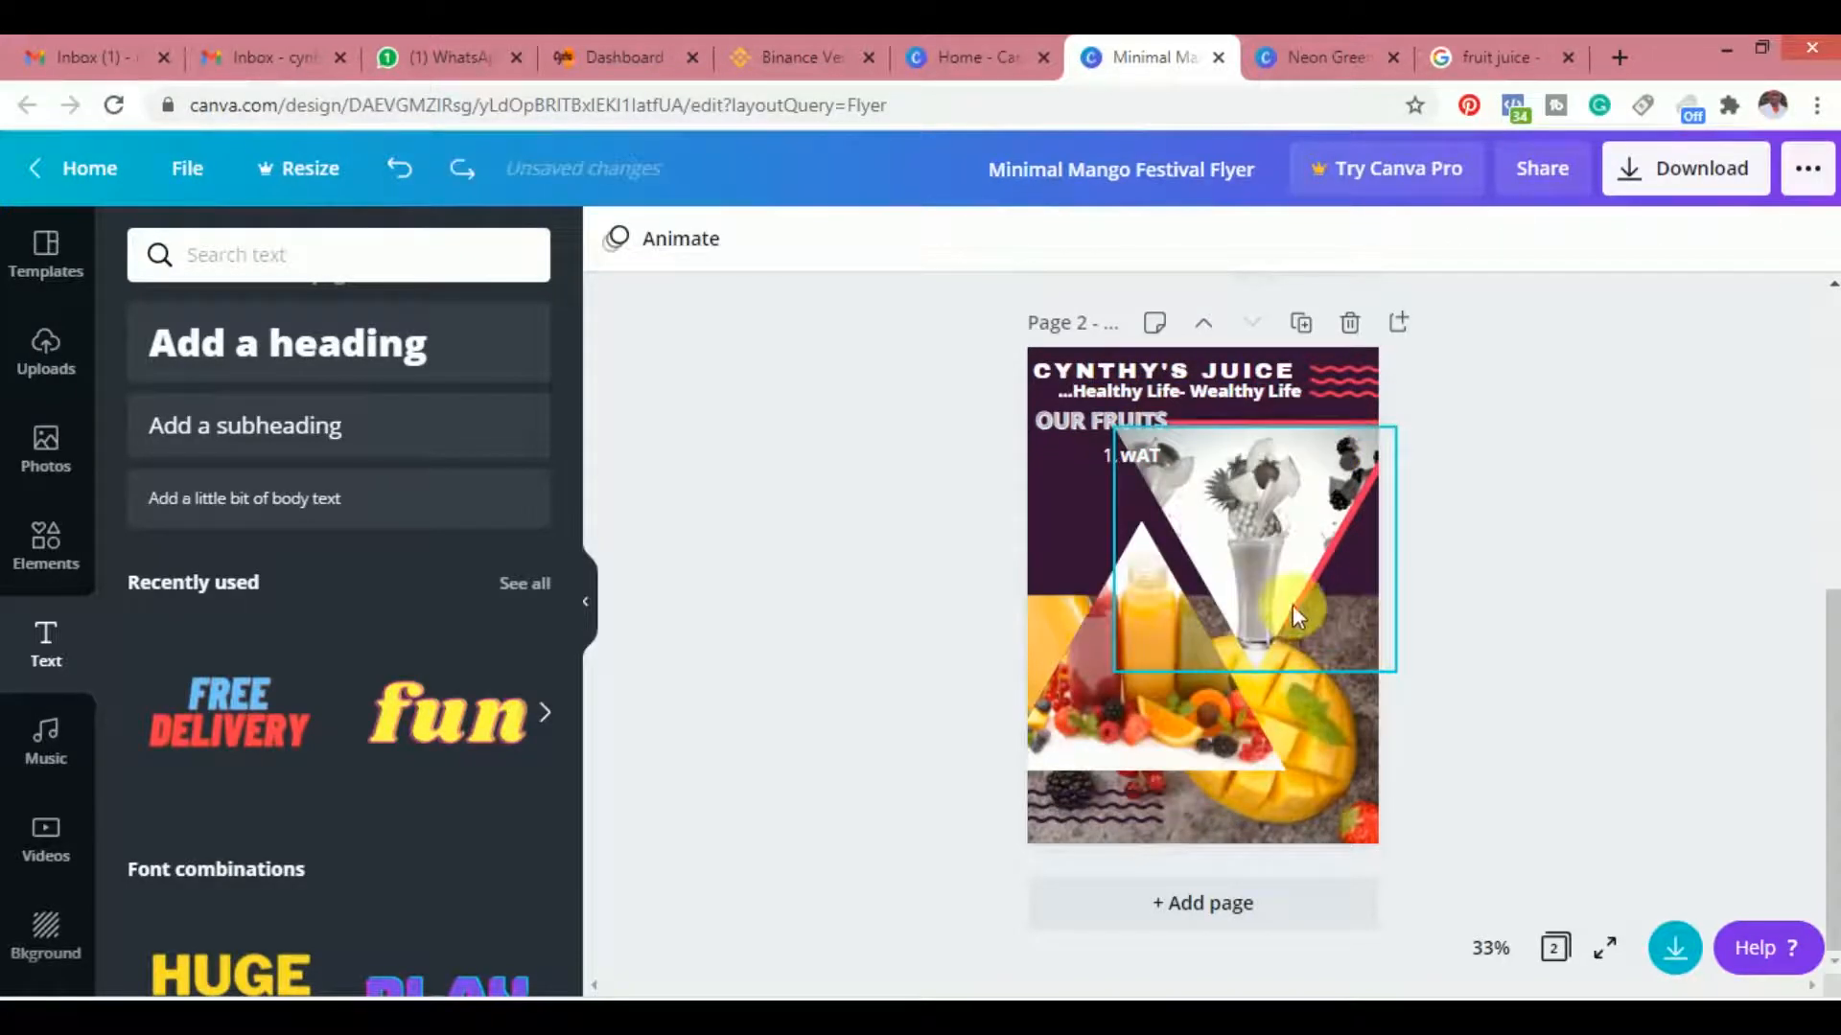
pyautogui.click(1162, 458)
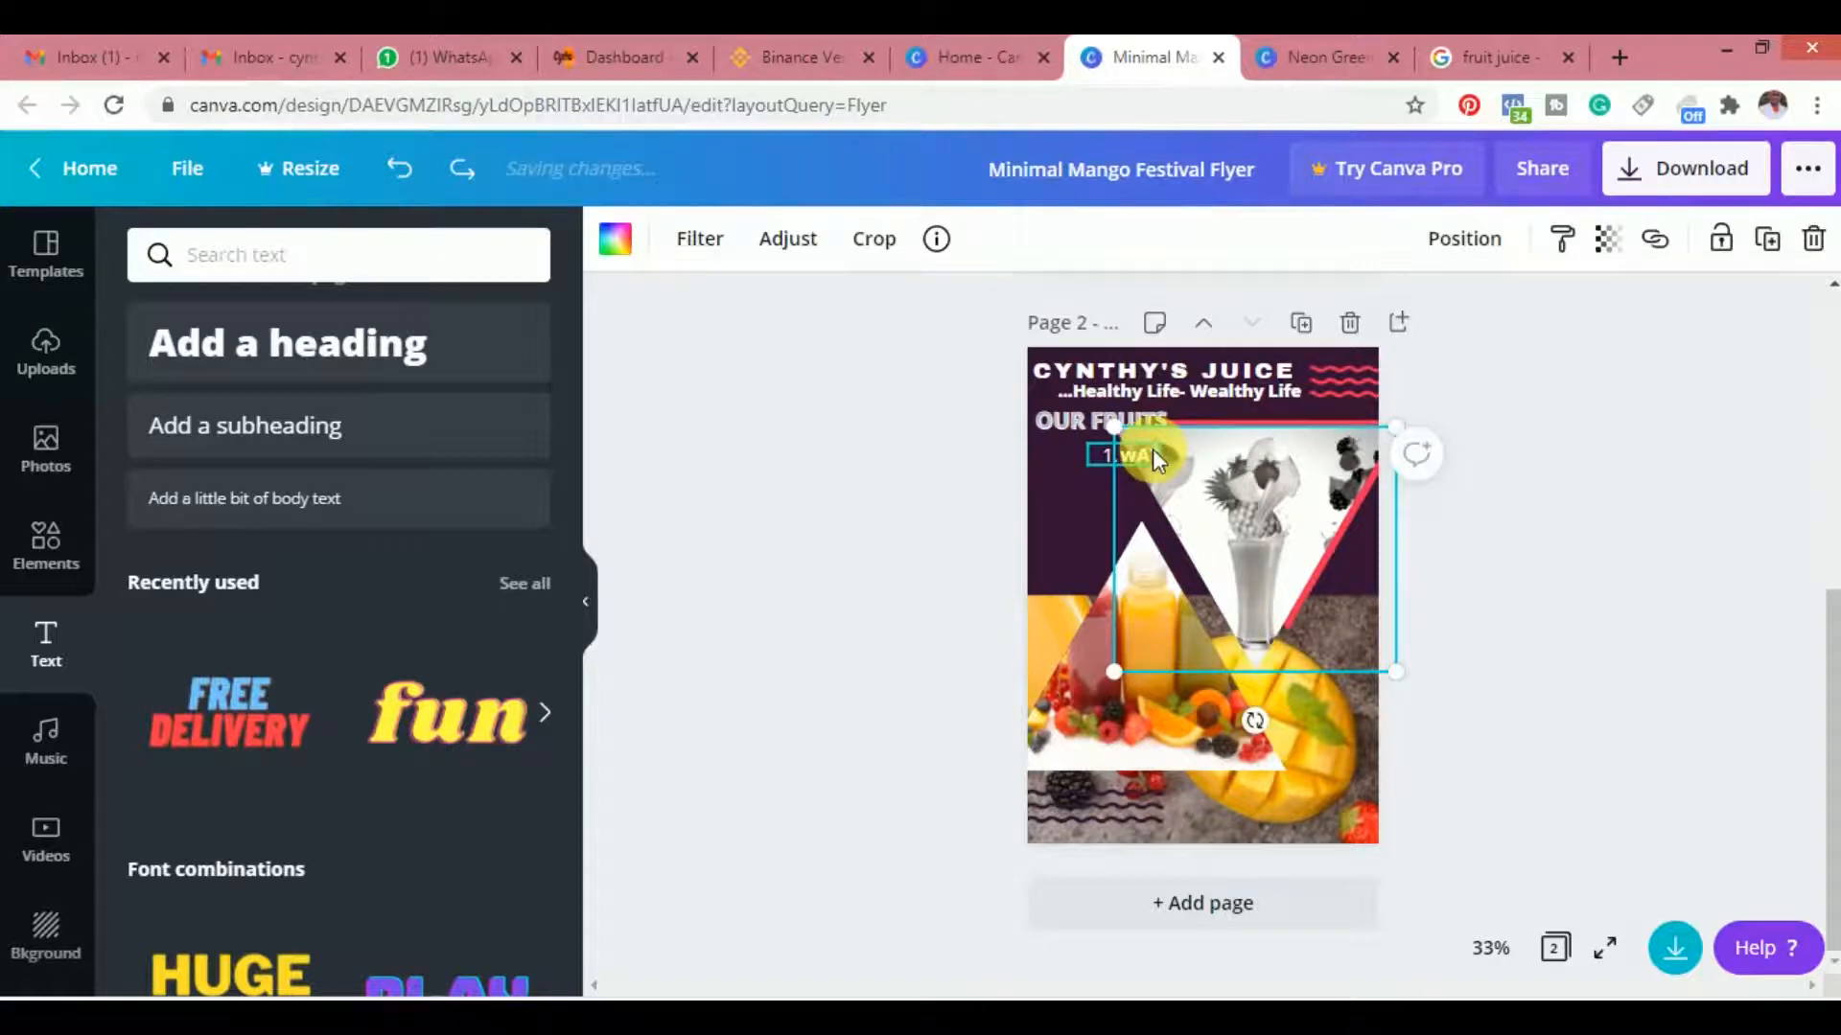
pyautogui.click(1162, 456)
pyautogui.press('Delete')
pyautogui.click(1158, 456)
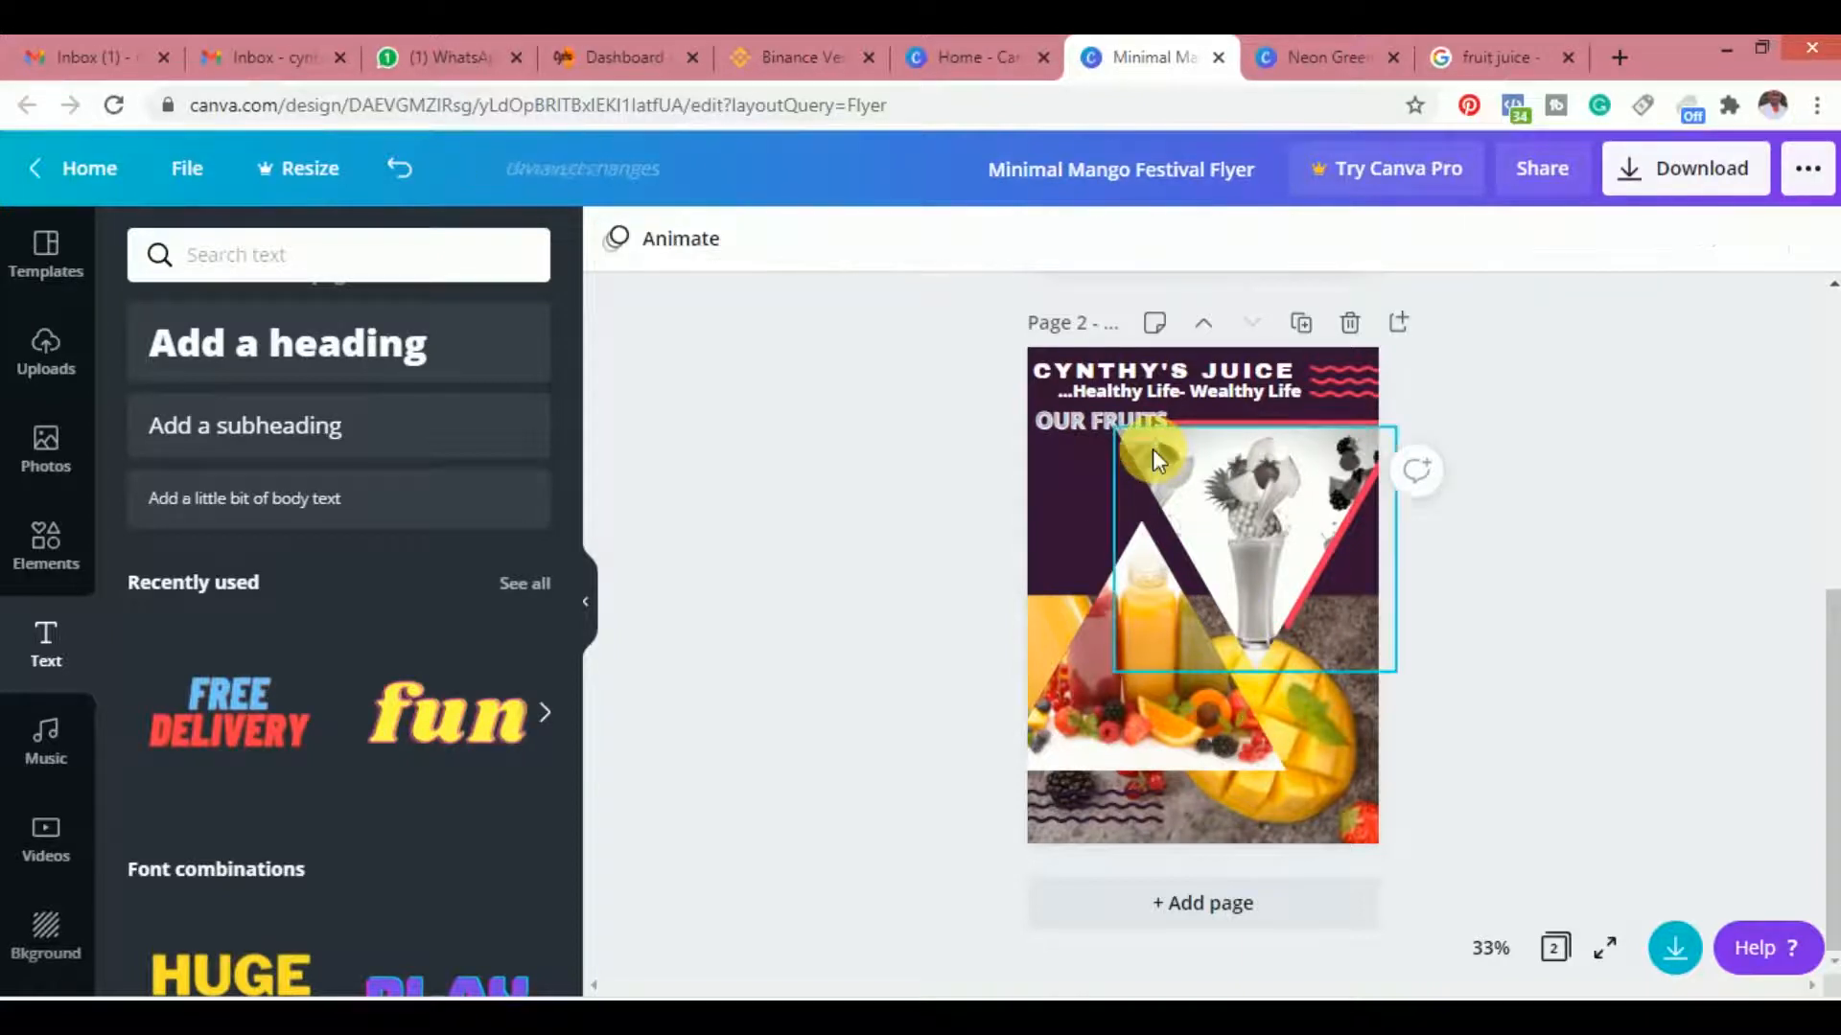
pyautogui.hotkey('ctrl', 'z')
# Enter "WaterMelon" as the first item of the numbered list and start a second item below it
pyautogui.click(1145, 452)
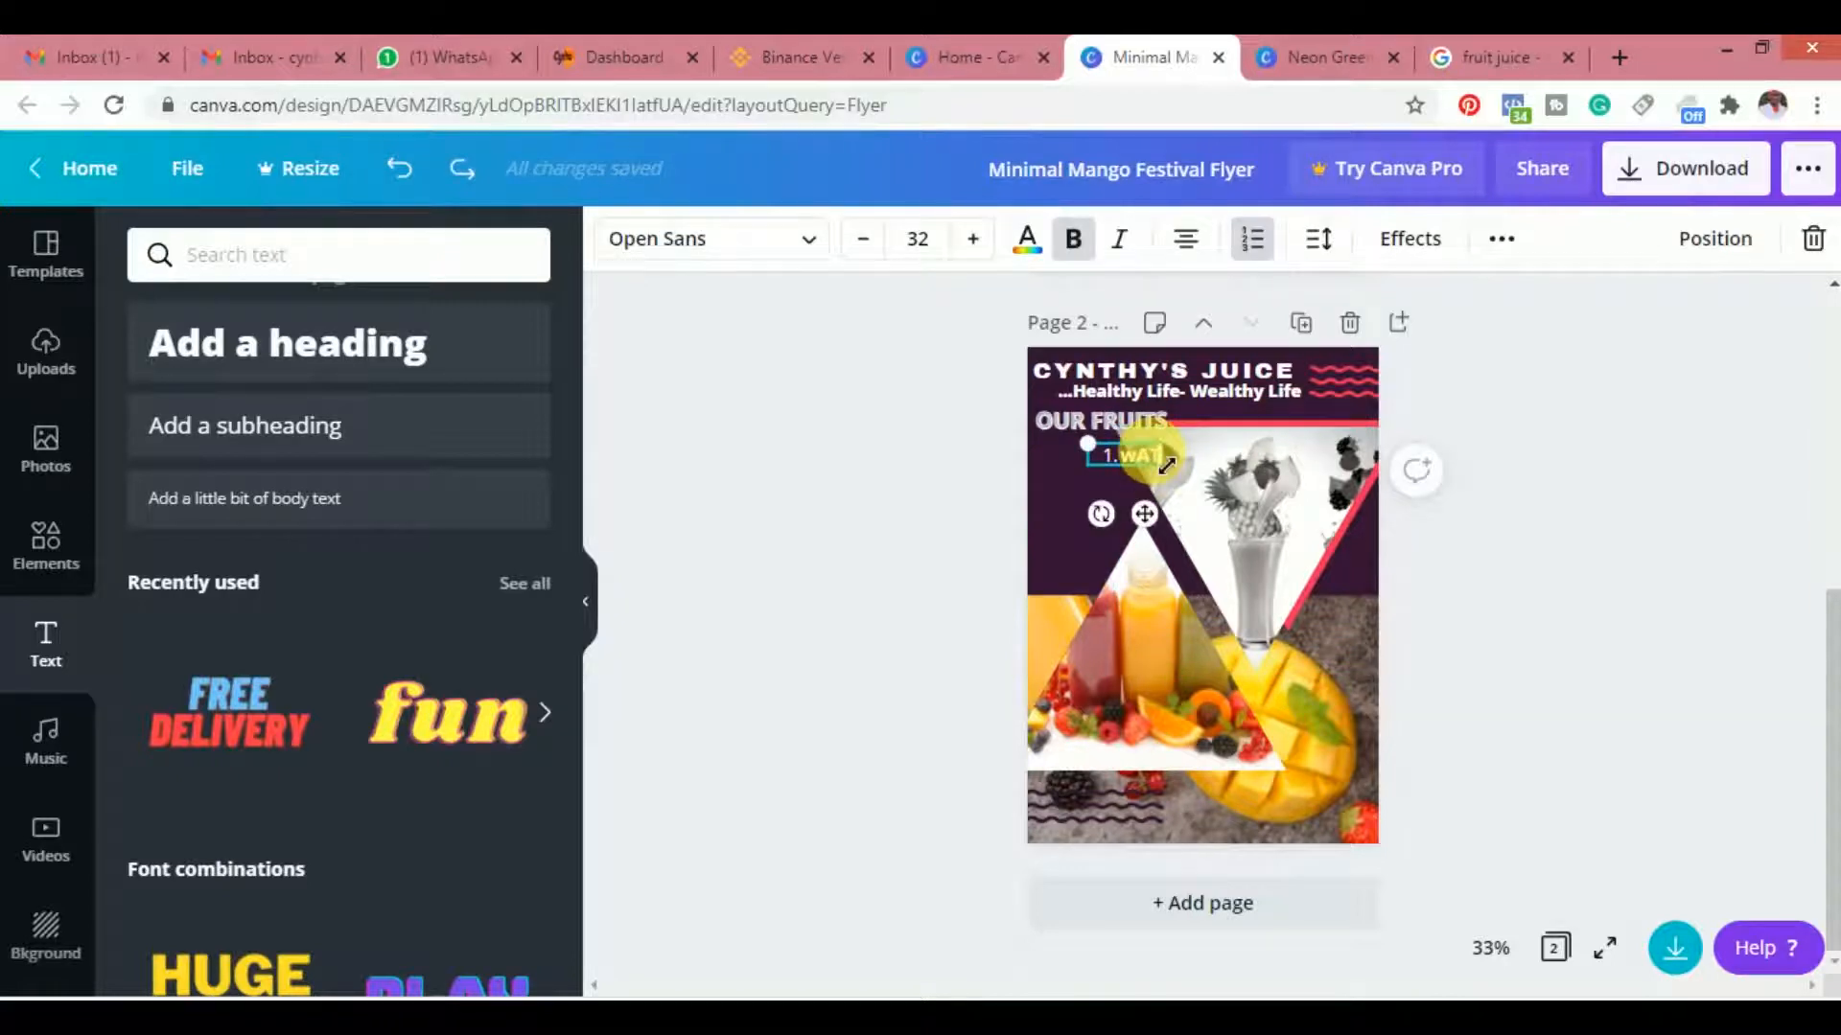
pyautogui.press('BackSpace')
pyautogui.press('BackSpace')
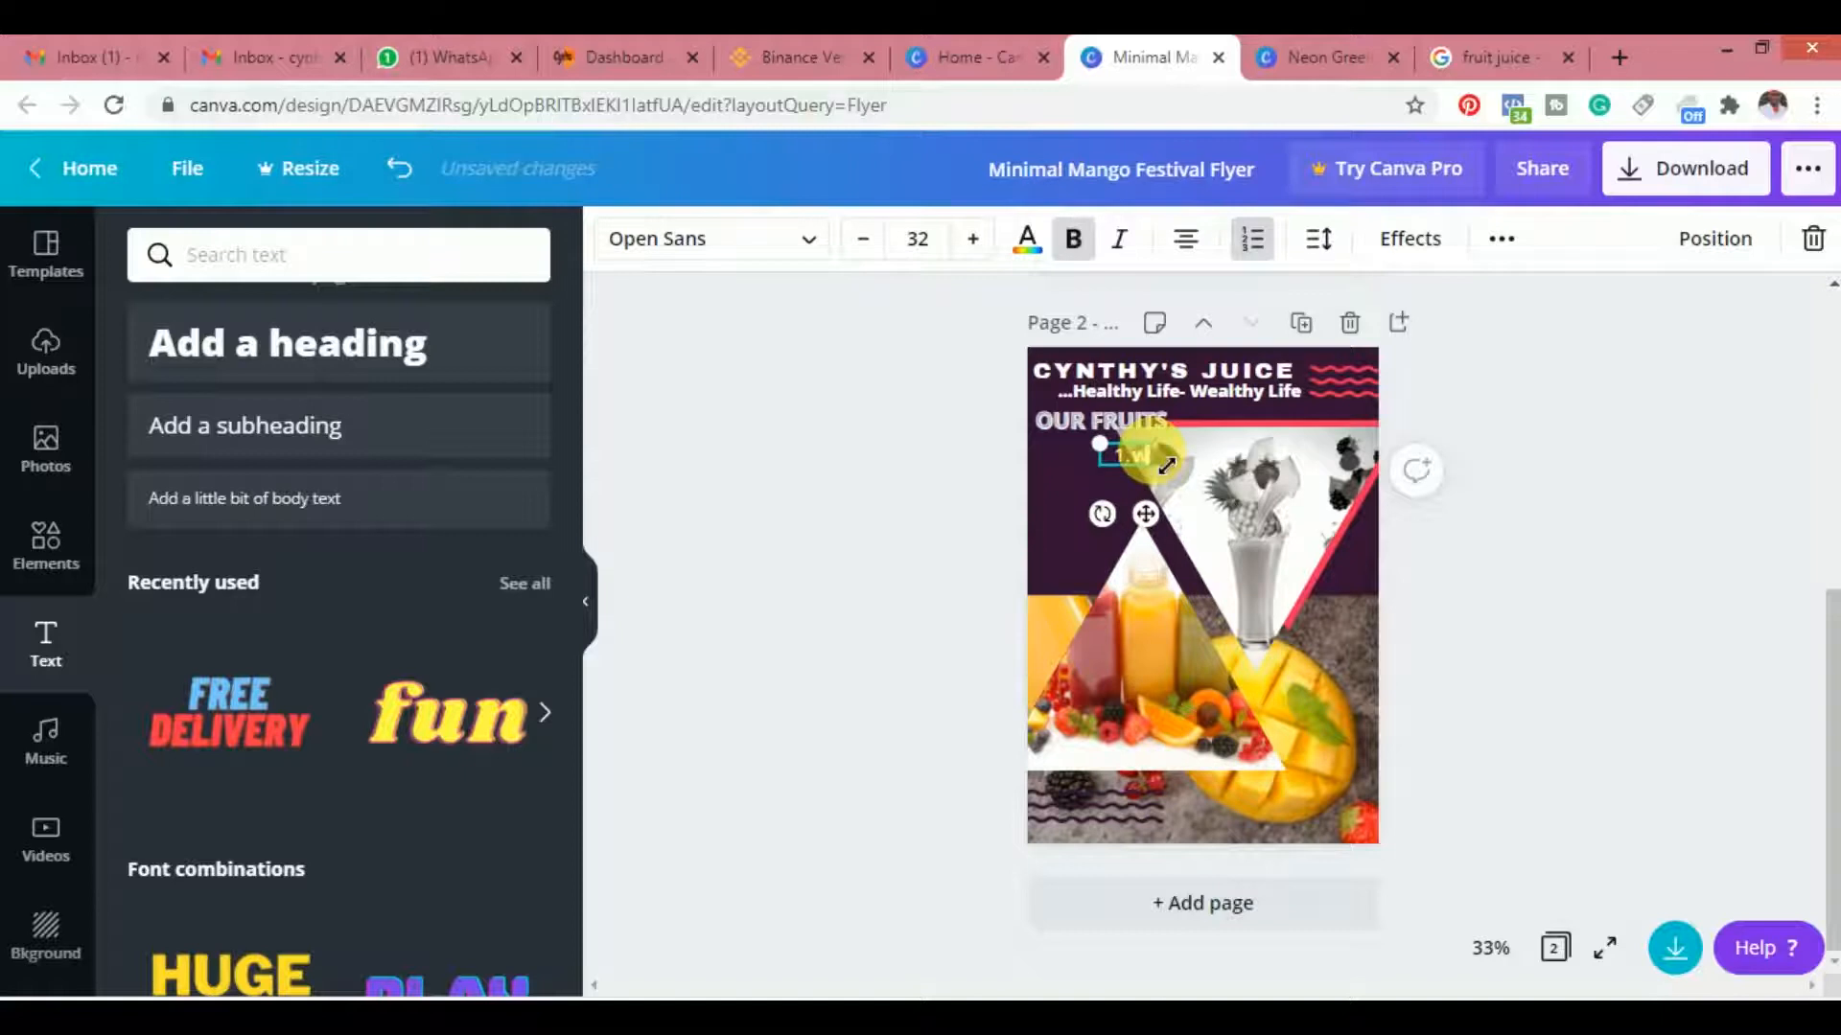
pyautogui.write('AT')
pyautogui.press('BackSpace')
pyautogui.press('BackSpace')
pyautogui.press('BackSpace')
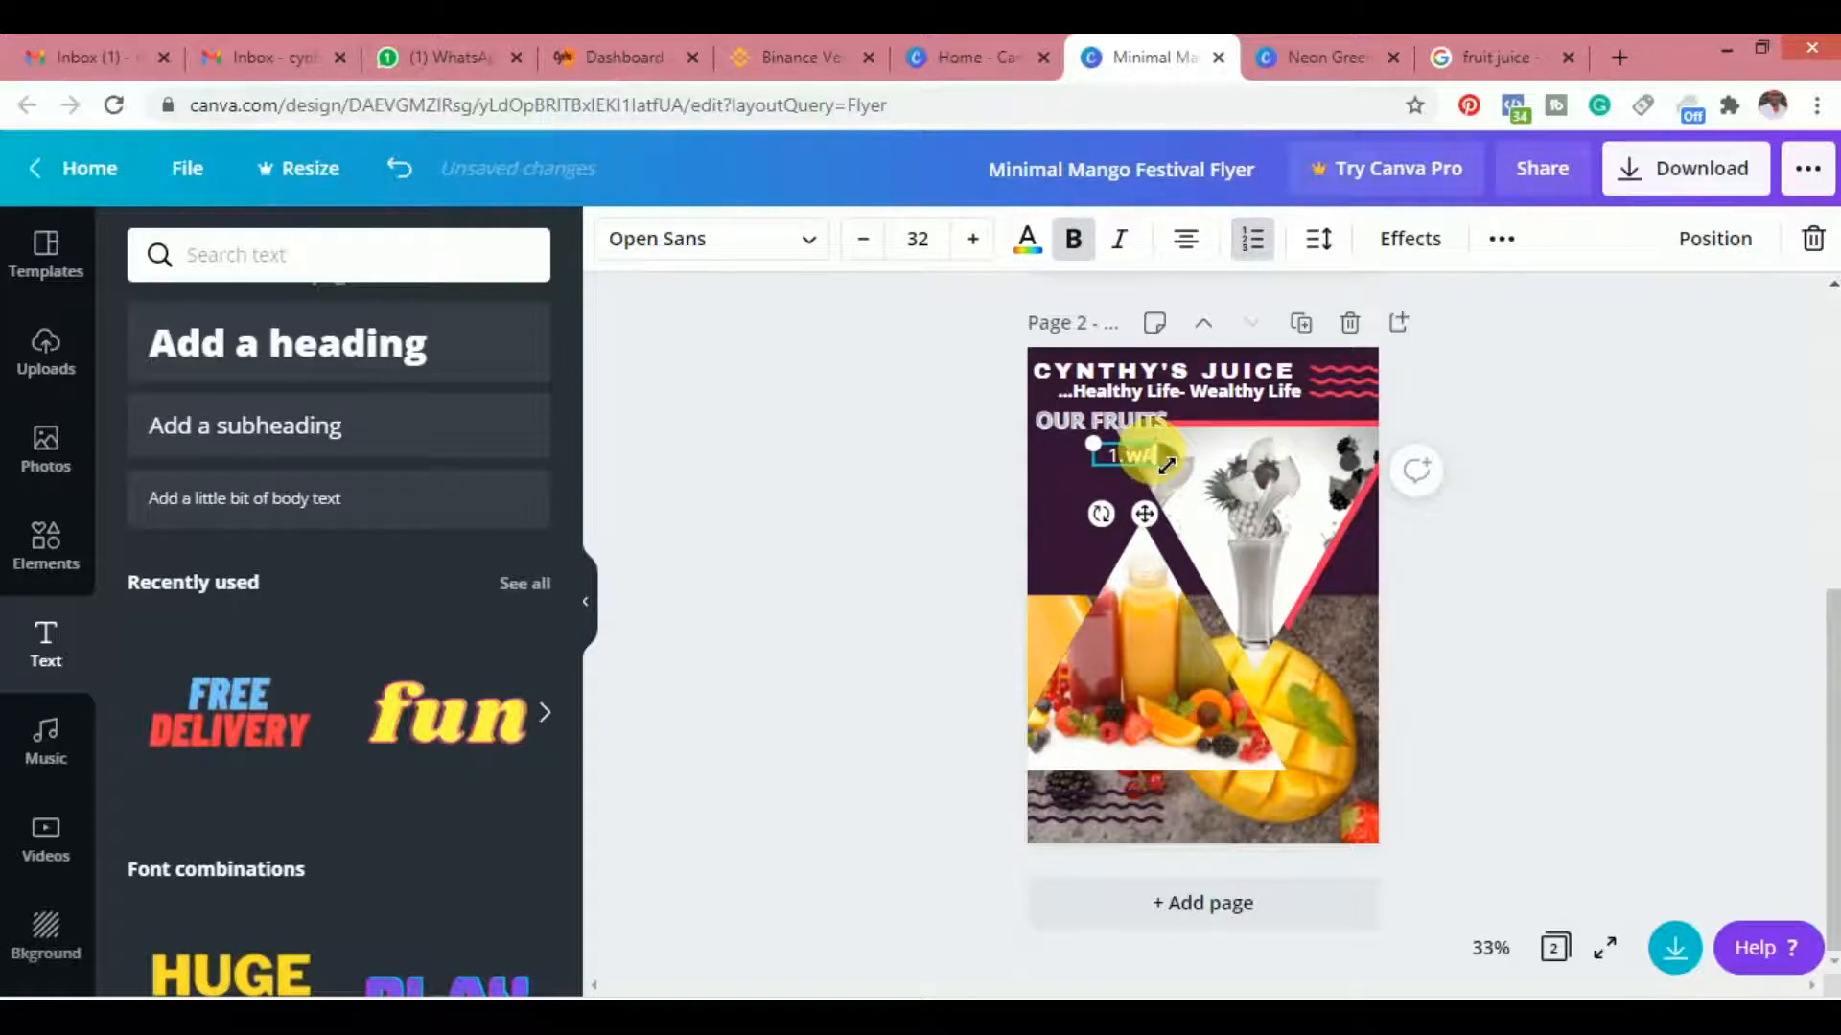
pyautogui.write('water')
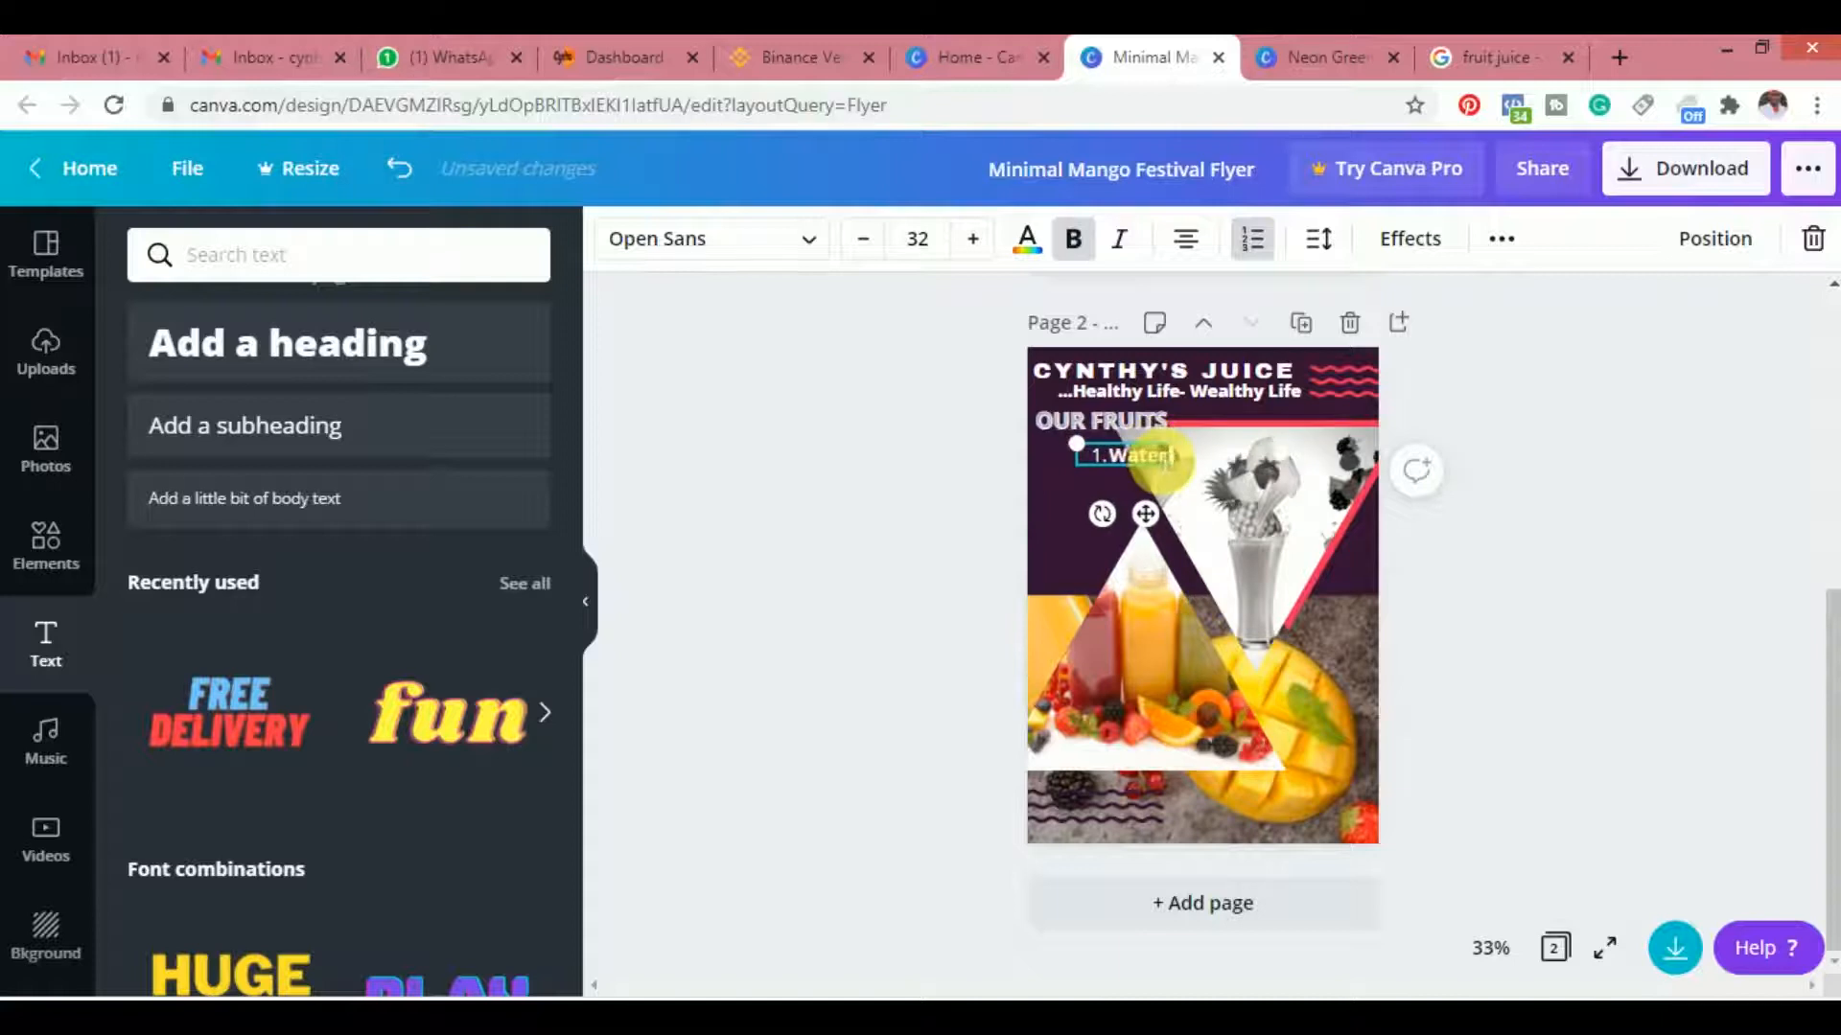
pyautogui.write('m')
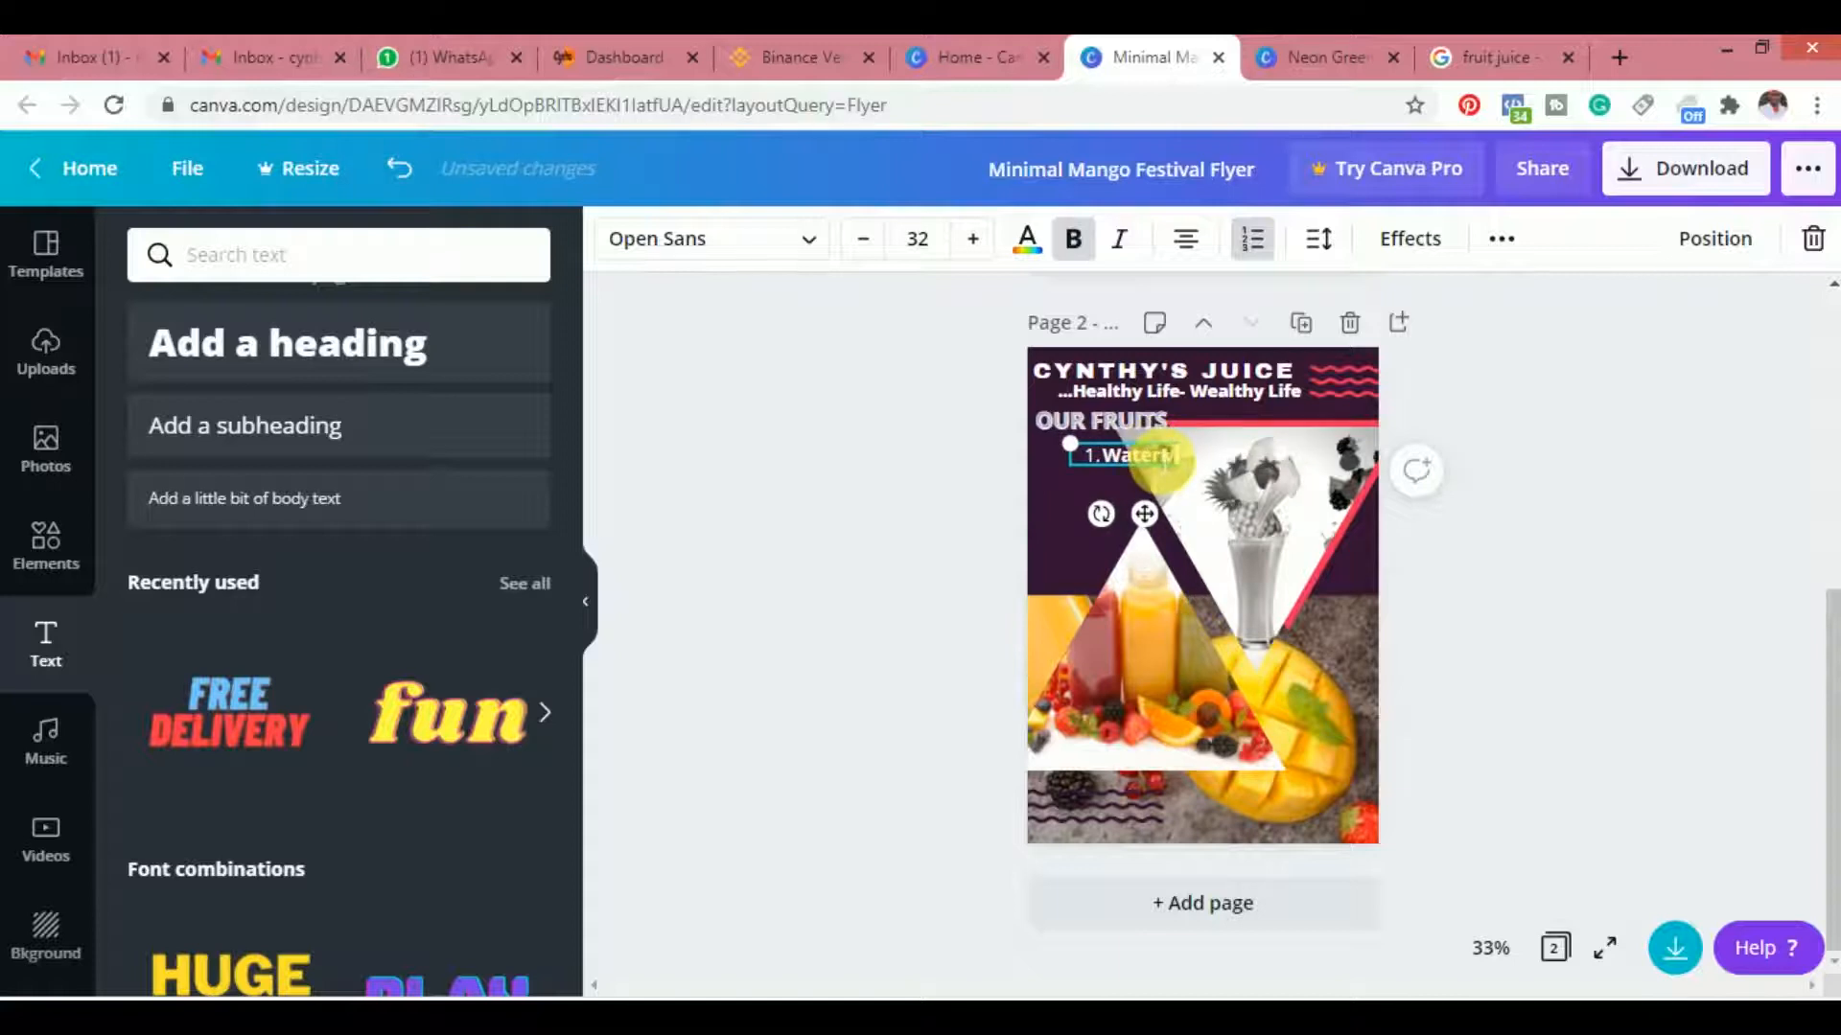
pyautogui.write('elon')
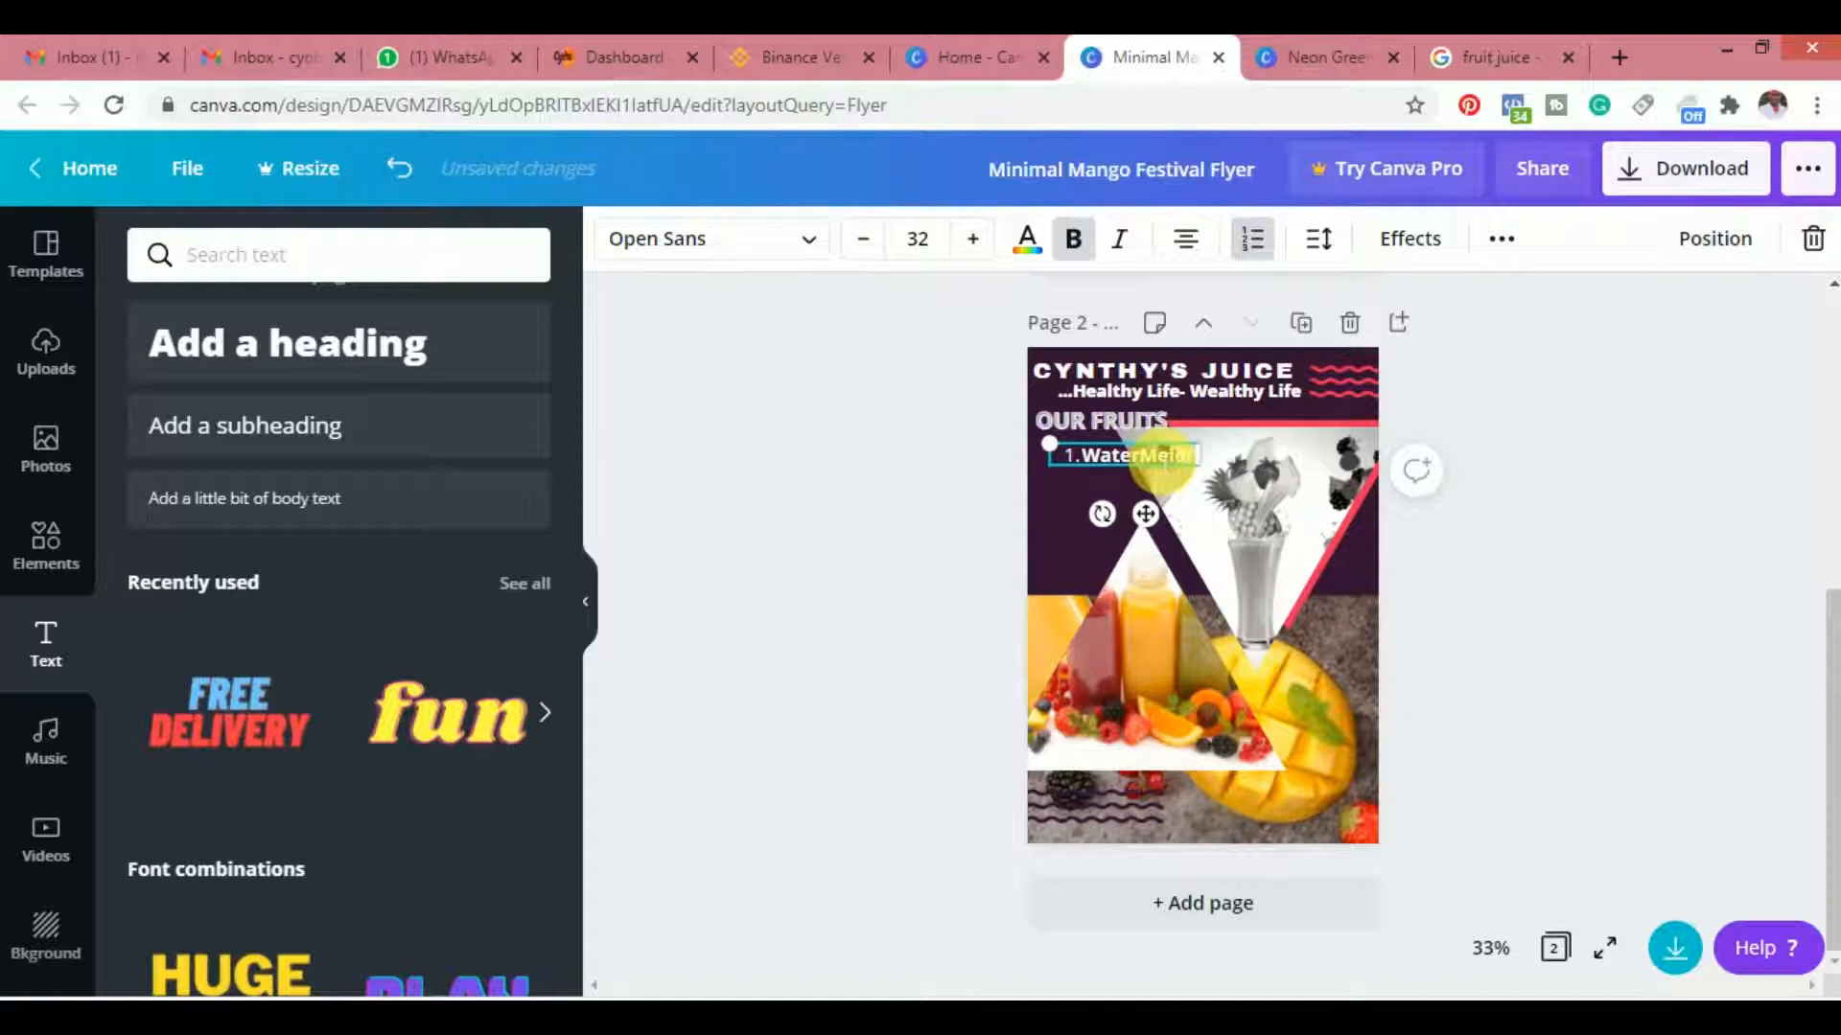
pyautogui.press('Return')
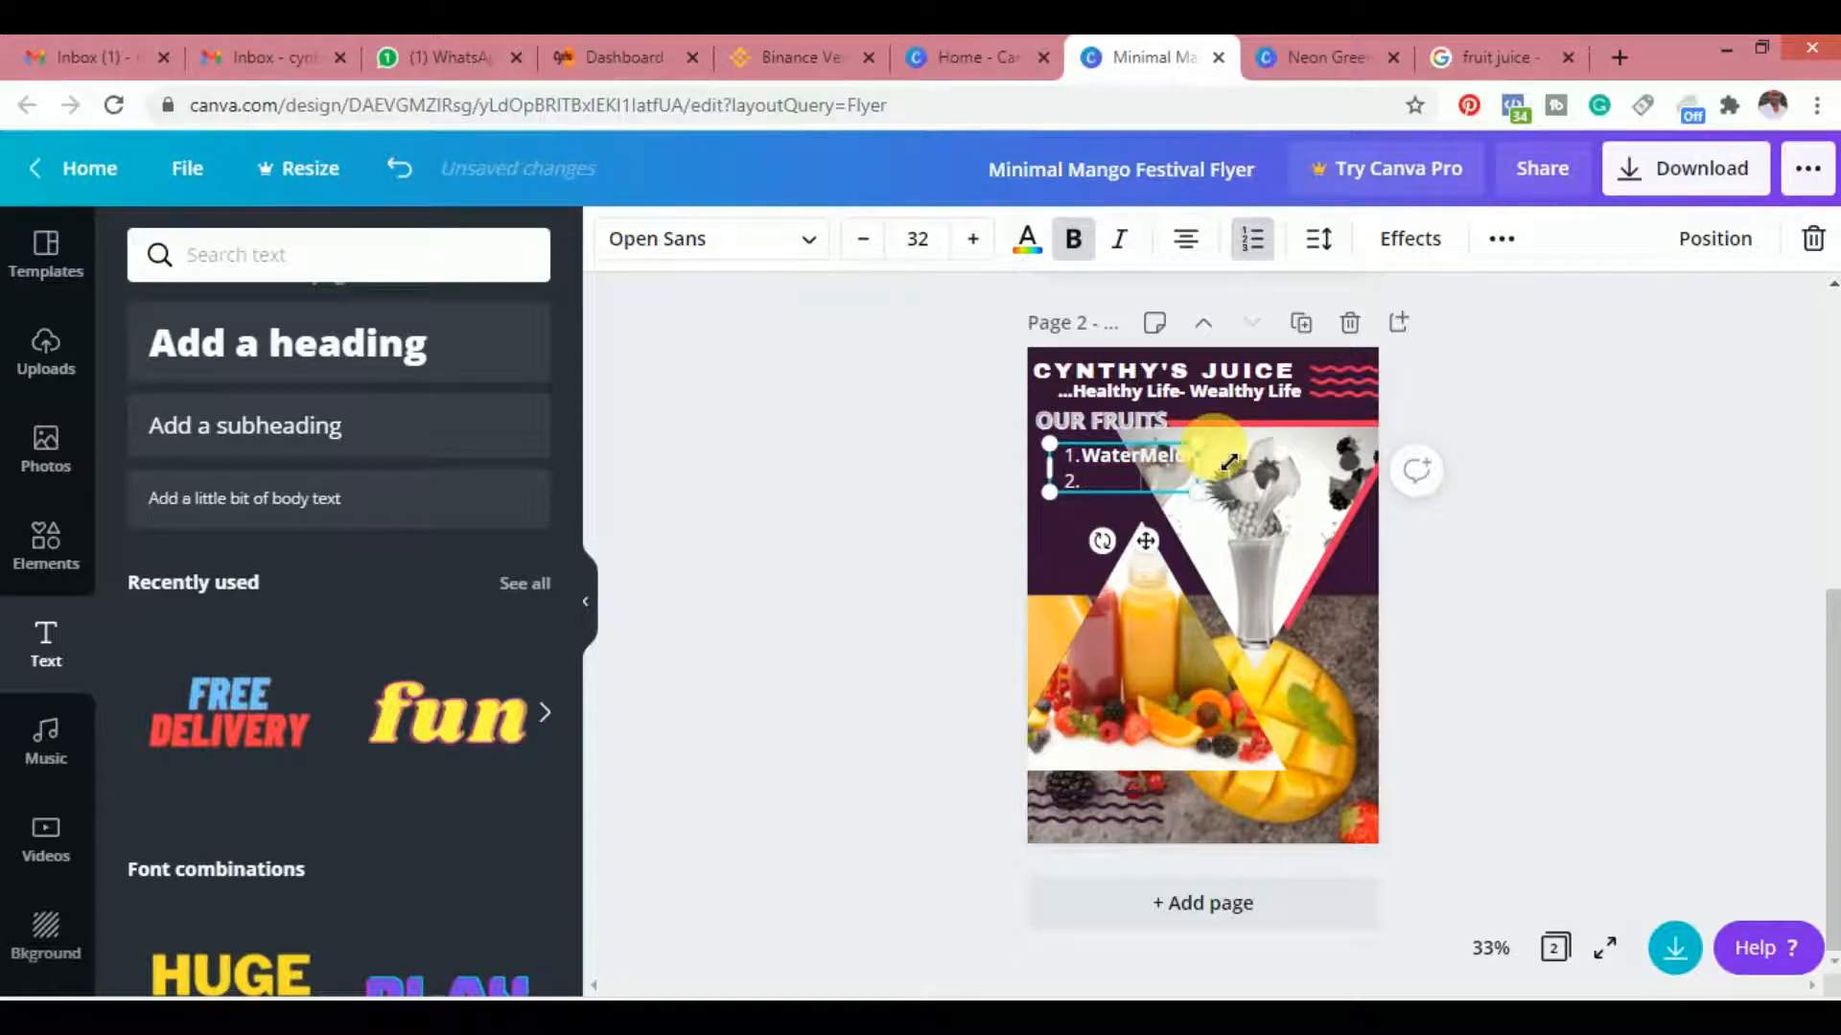
# Change the numbered fruit list to a bulleted list
pyautogui.doubleClick(1132, 475)
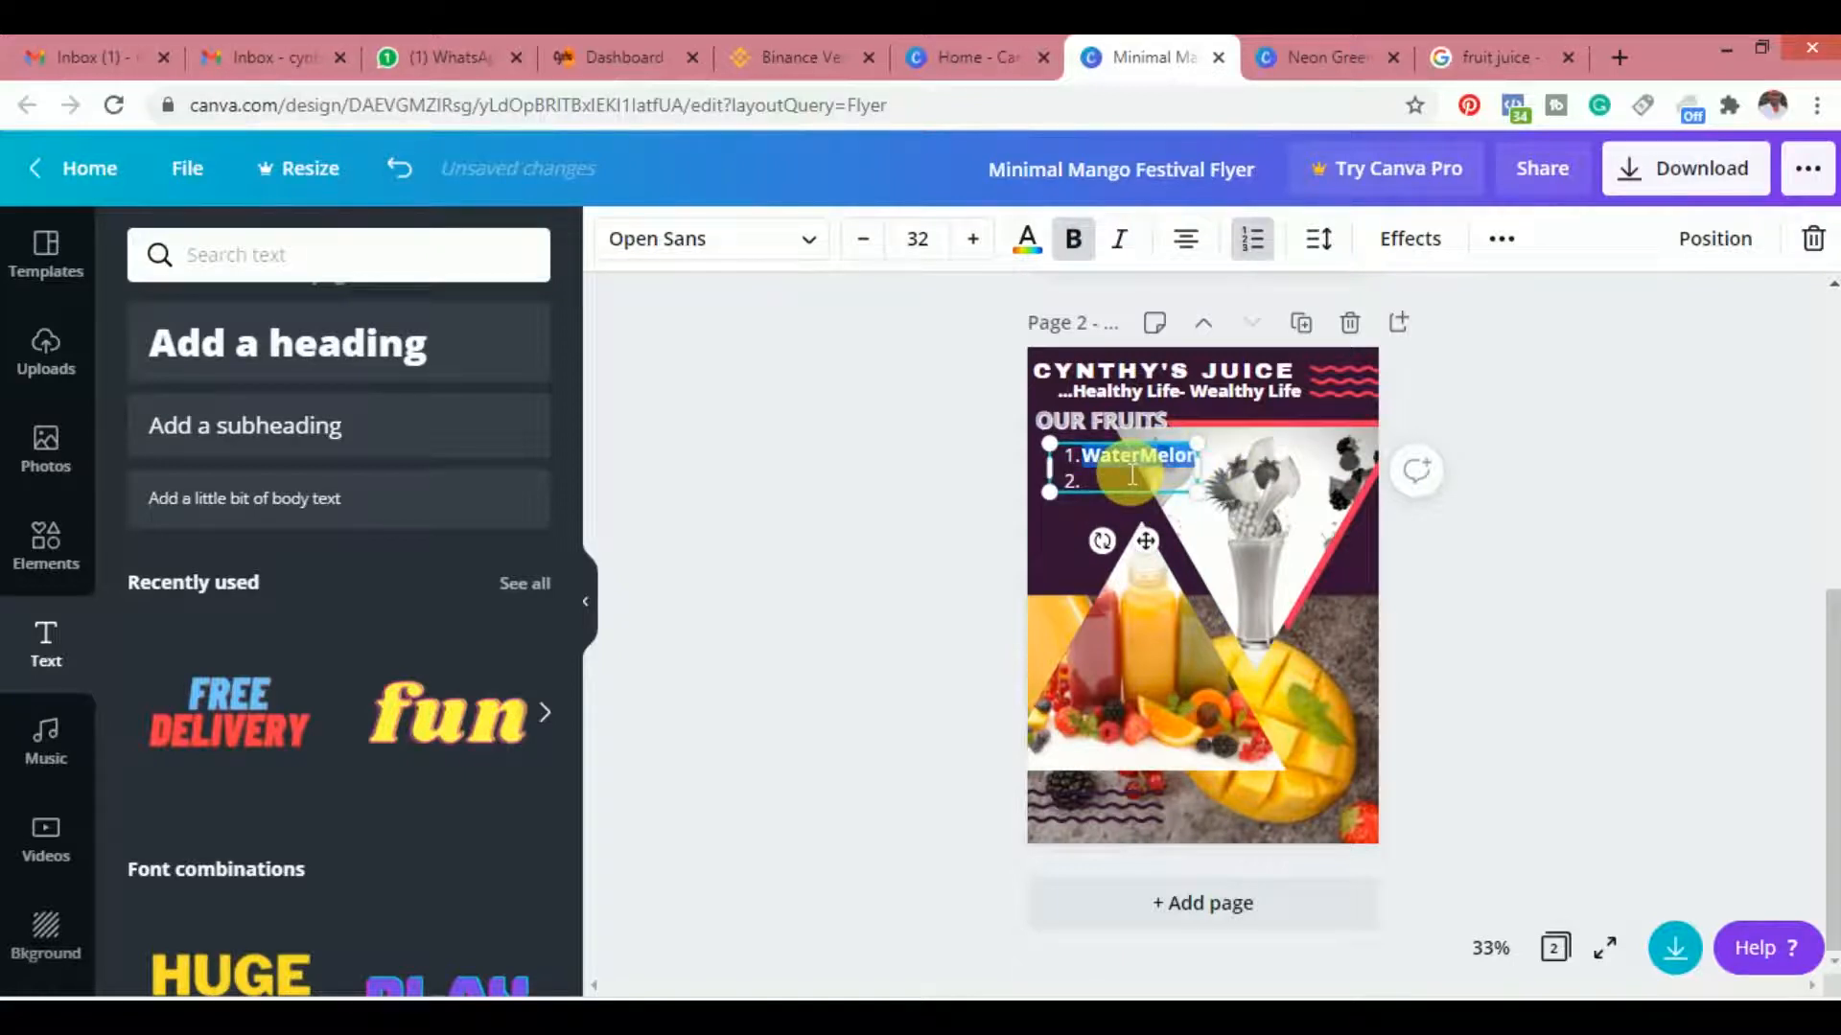
pyautogui.click(1256, 243)
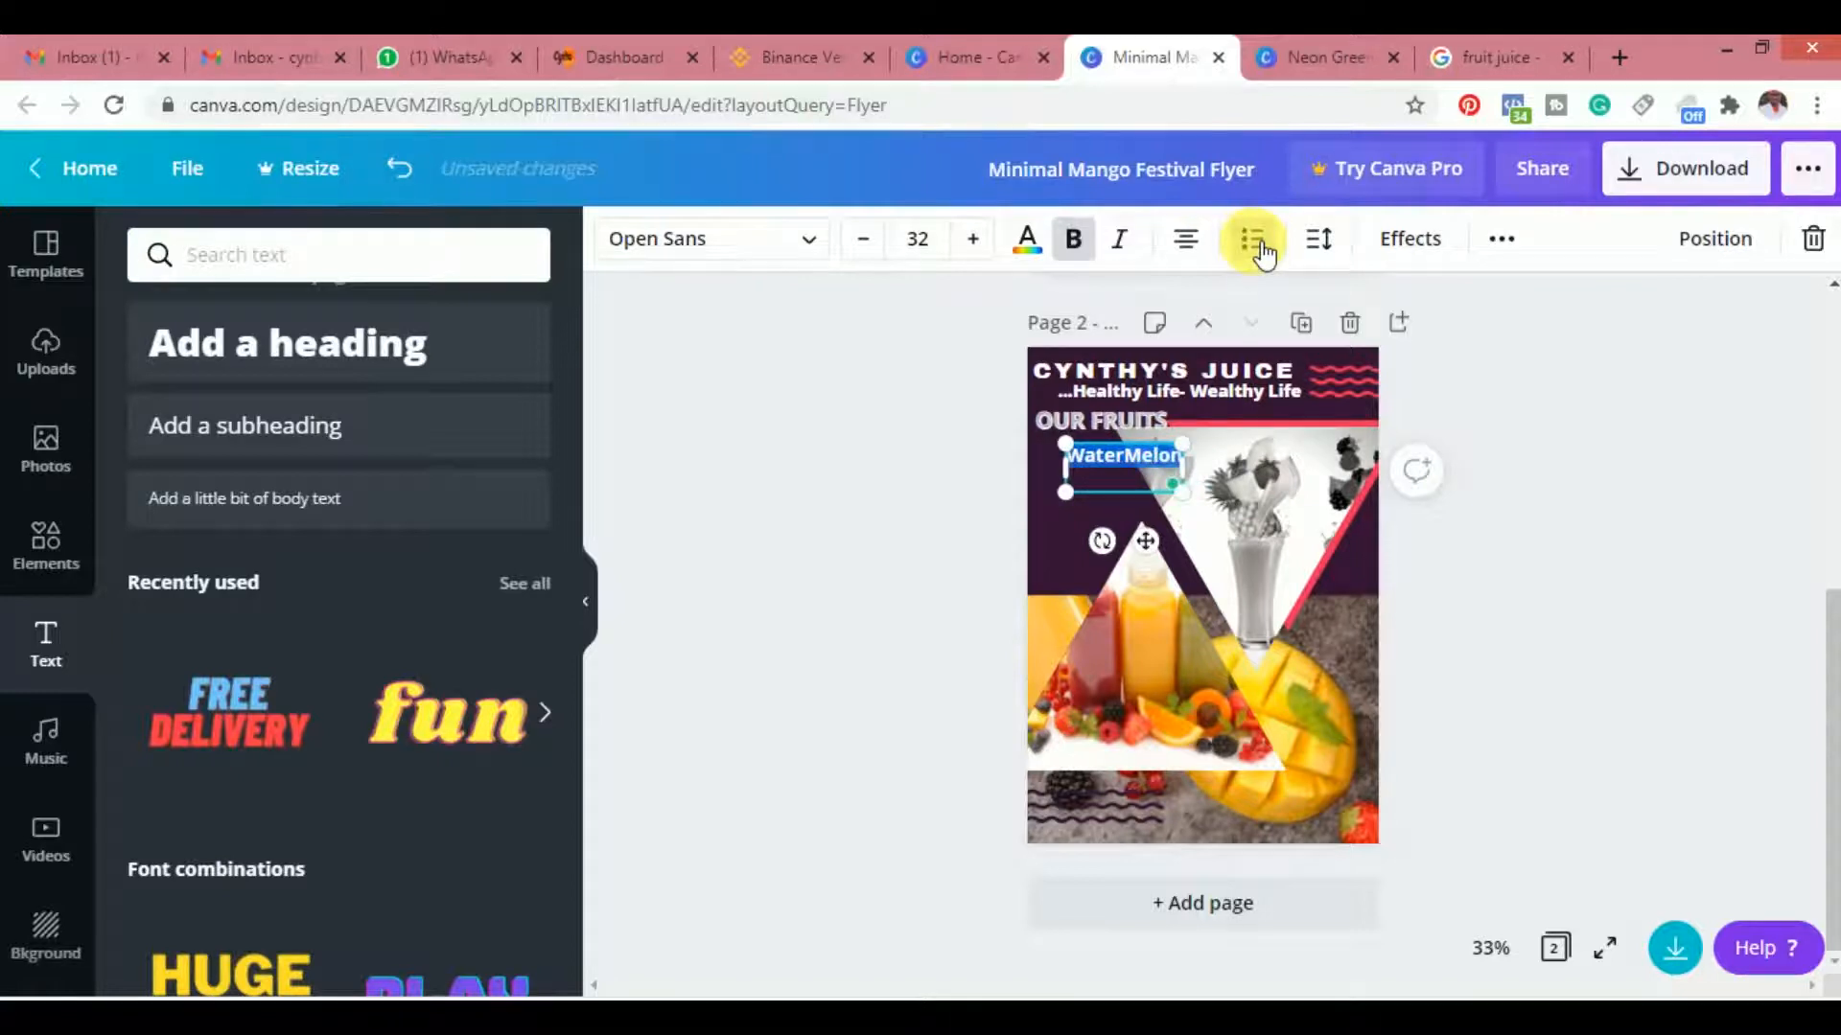
pyautogui.click(1259, 247)
# Add "Strawberry", "Orange", "Mango" and "Apple" as separate bullets below "WaterMelon"
pyautogui.click(1109, 491)
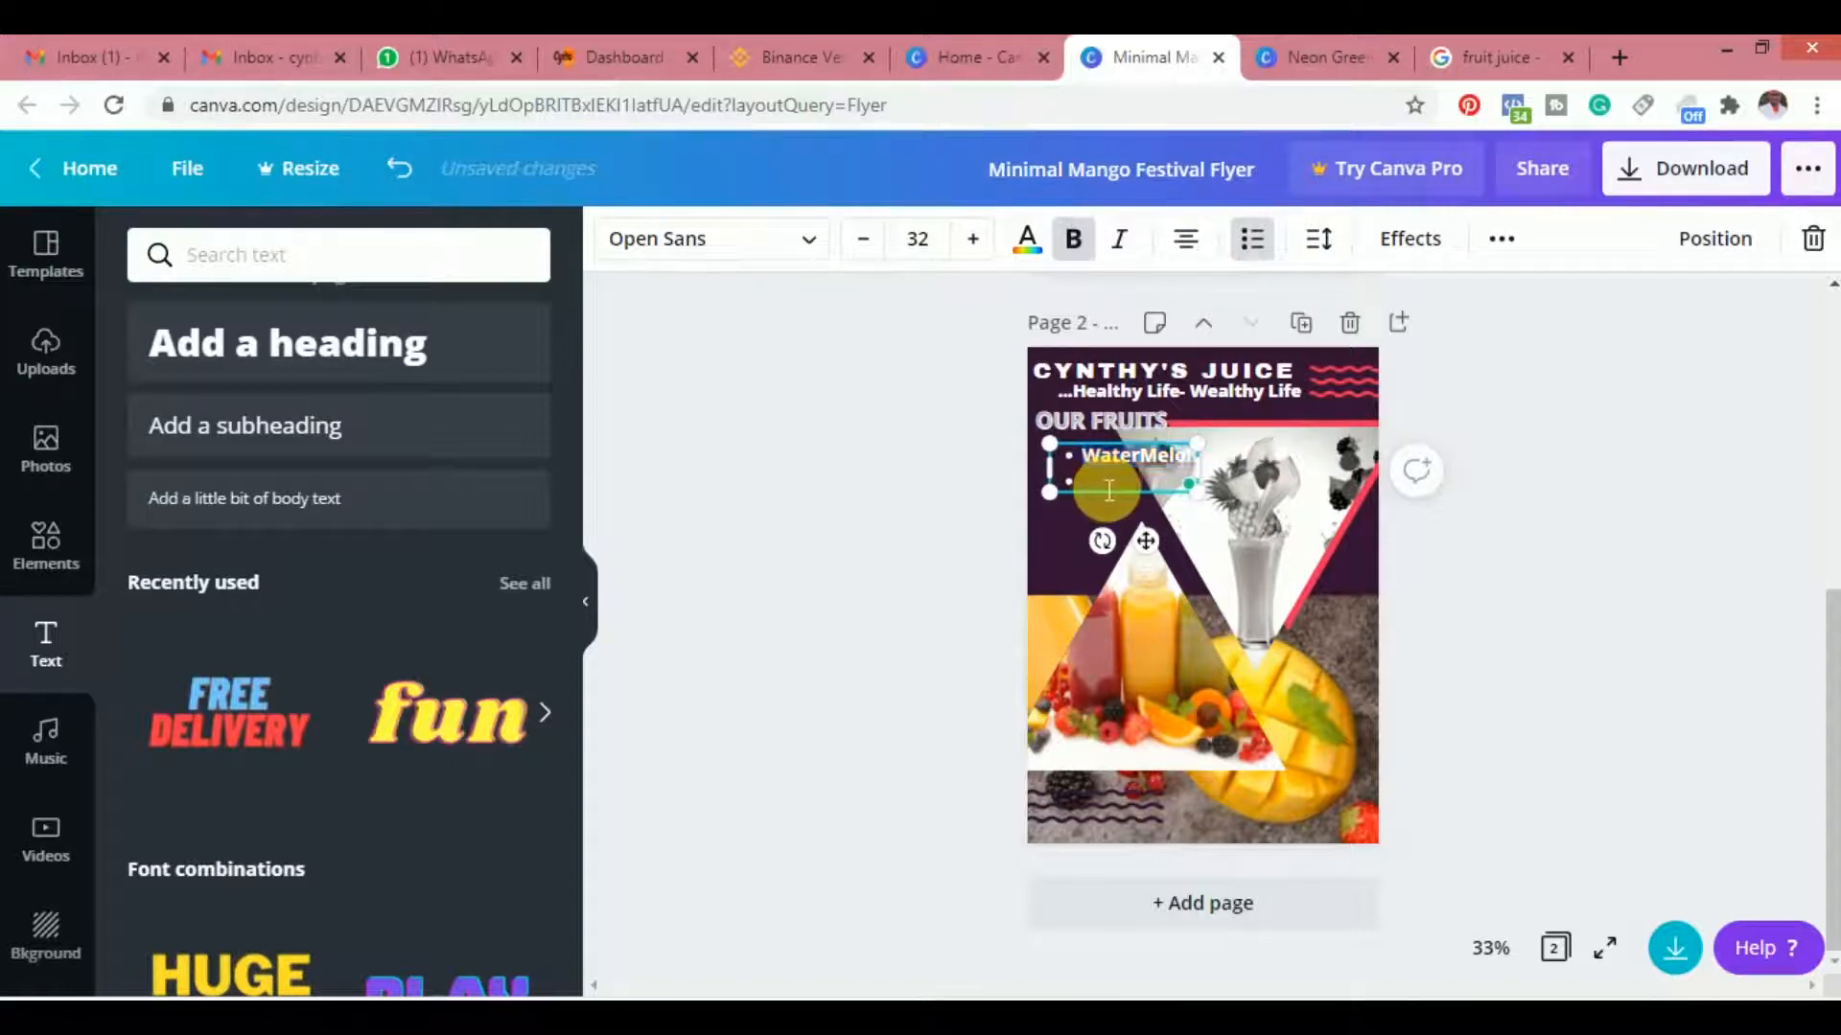
pyautogui.write('Strawberry')
pyautogui.press('Return')
pyautogui.write('Orang')
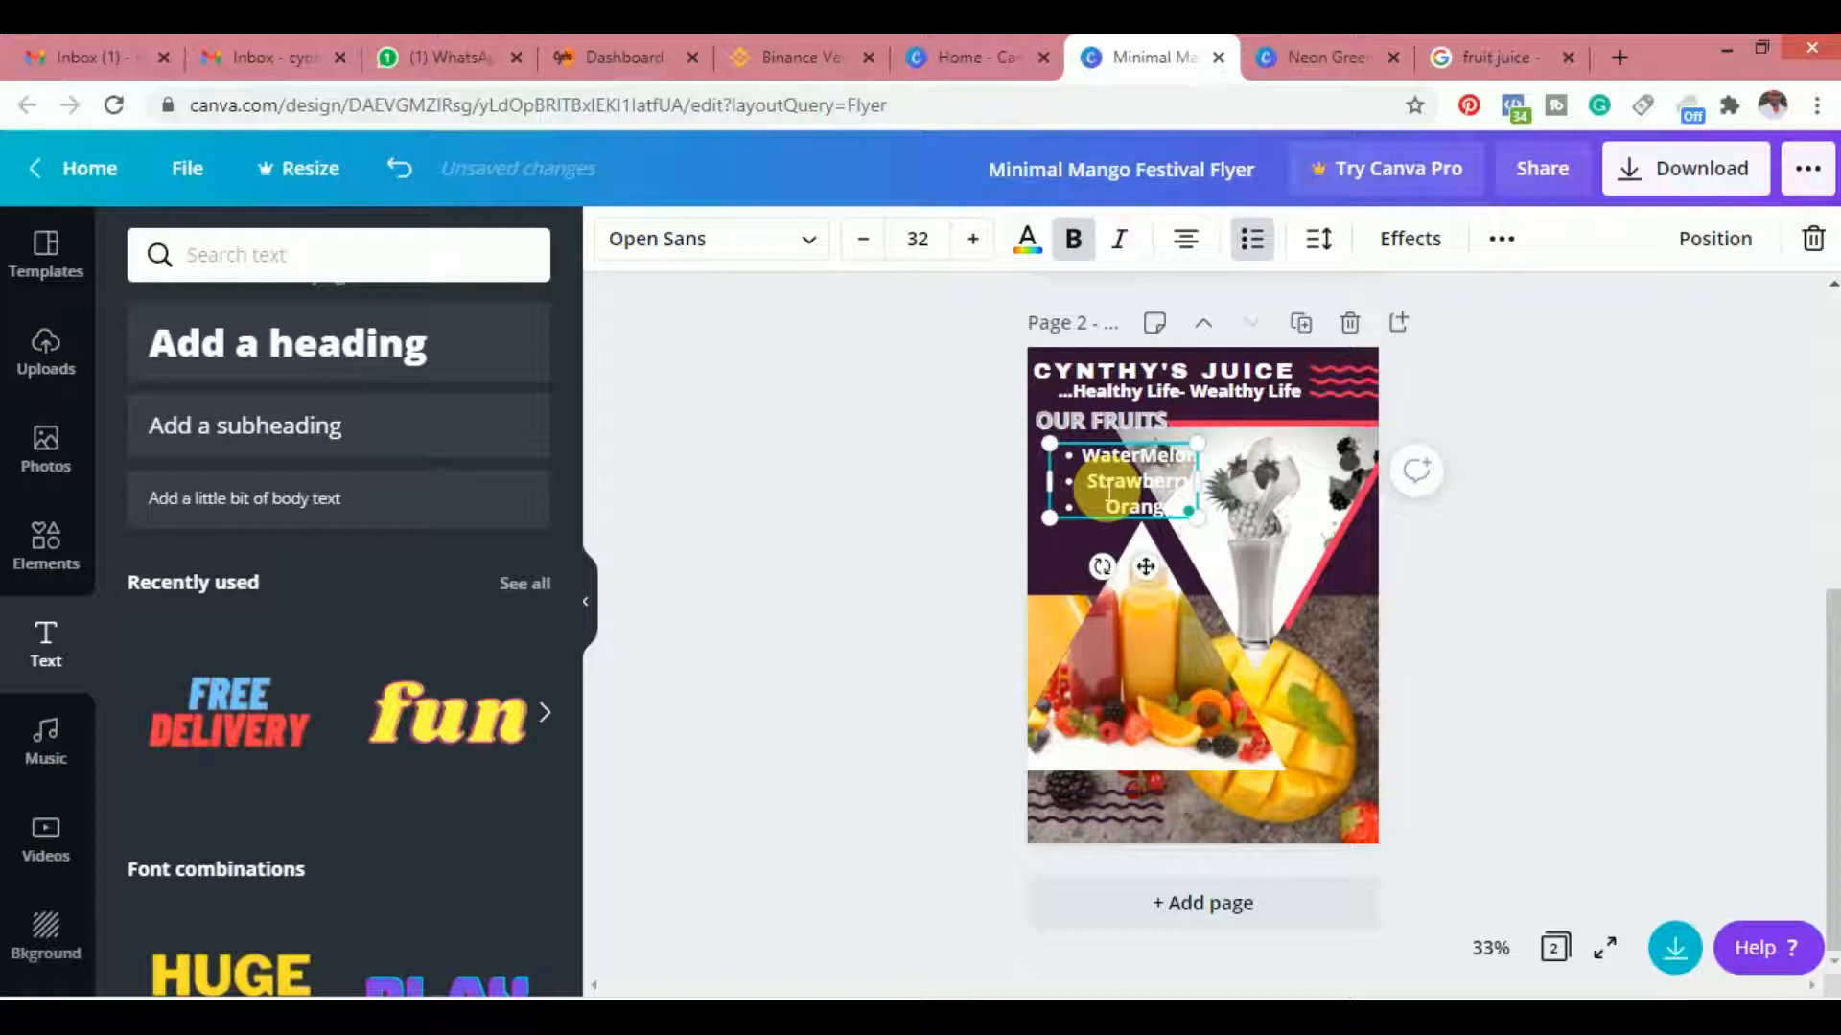
pyautogui.press('Return')
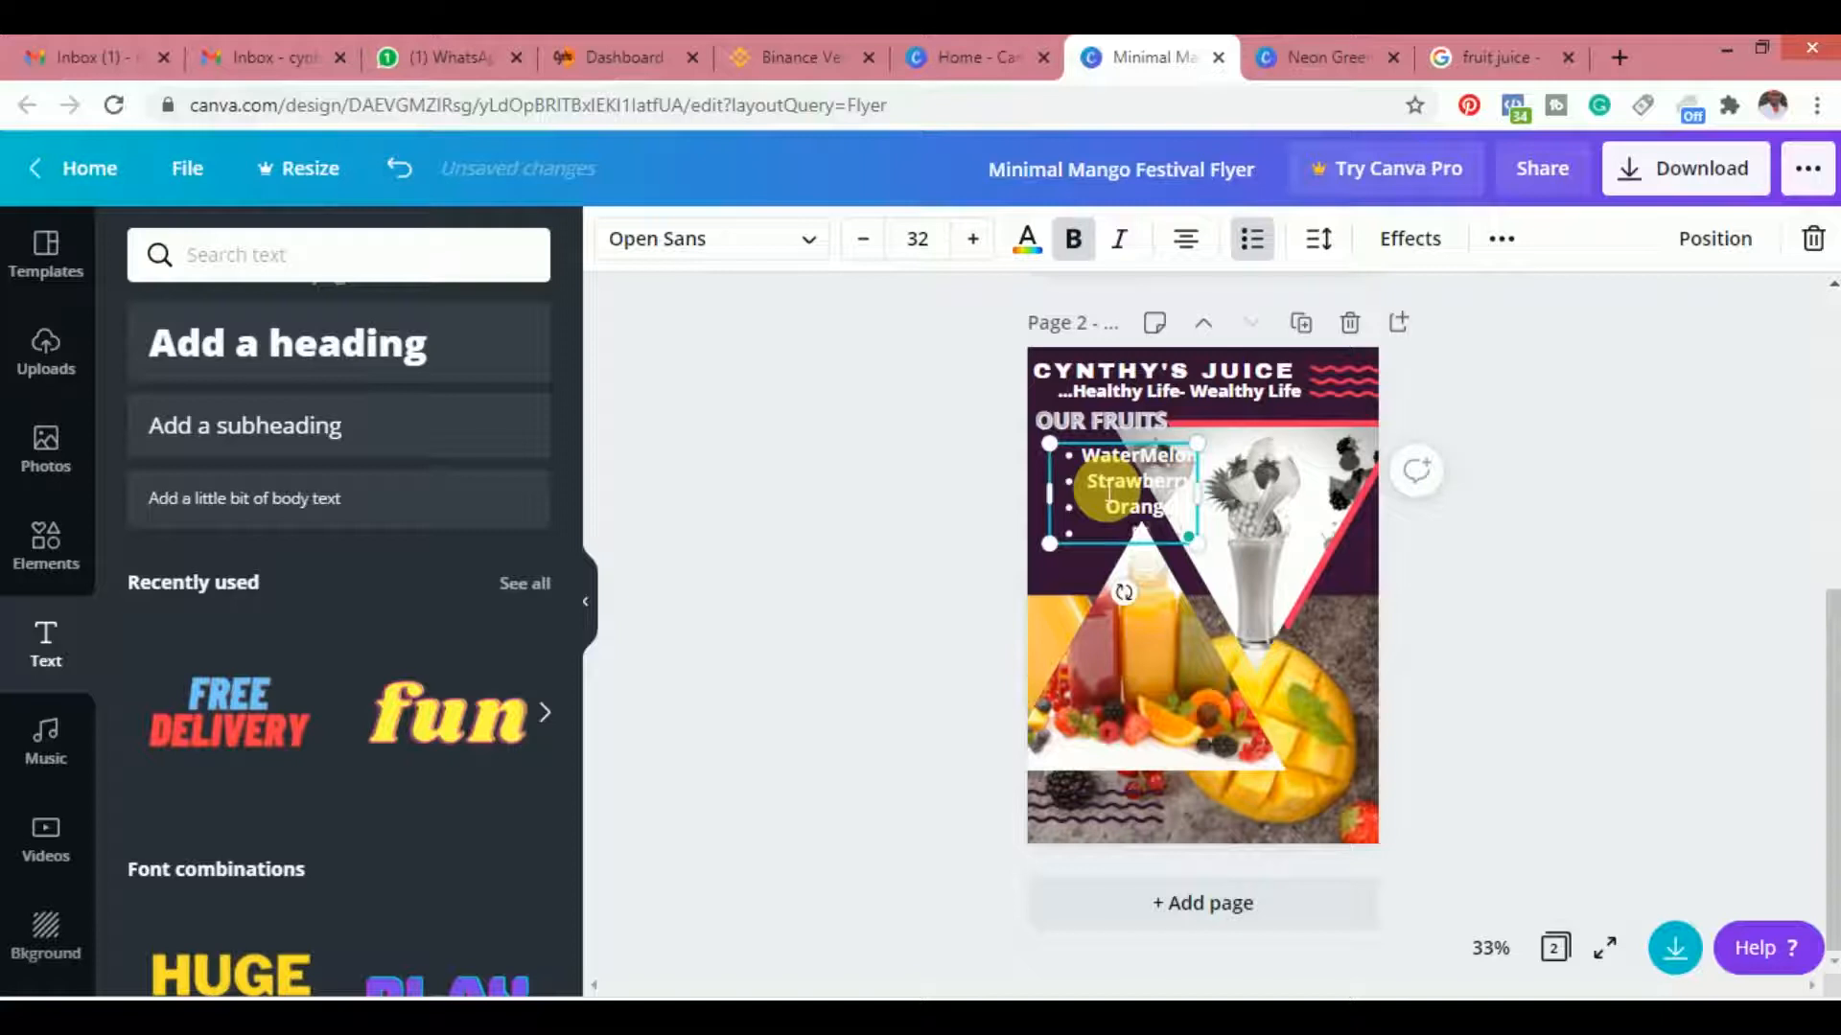
pyautogui.write('Mango')
pyautogui.press('Return')
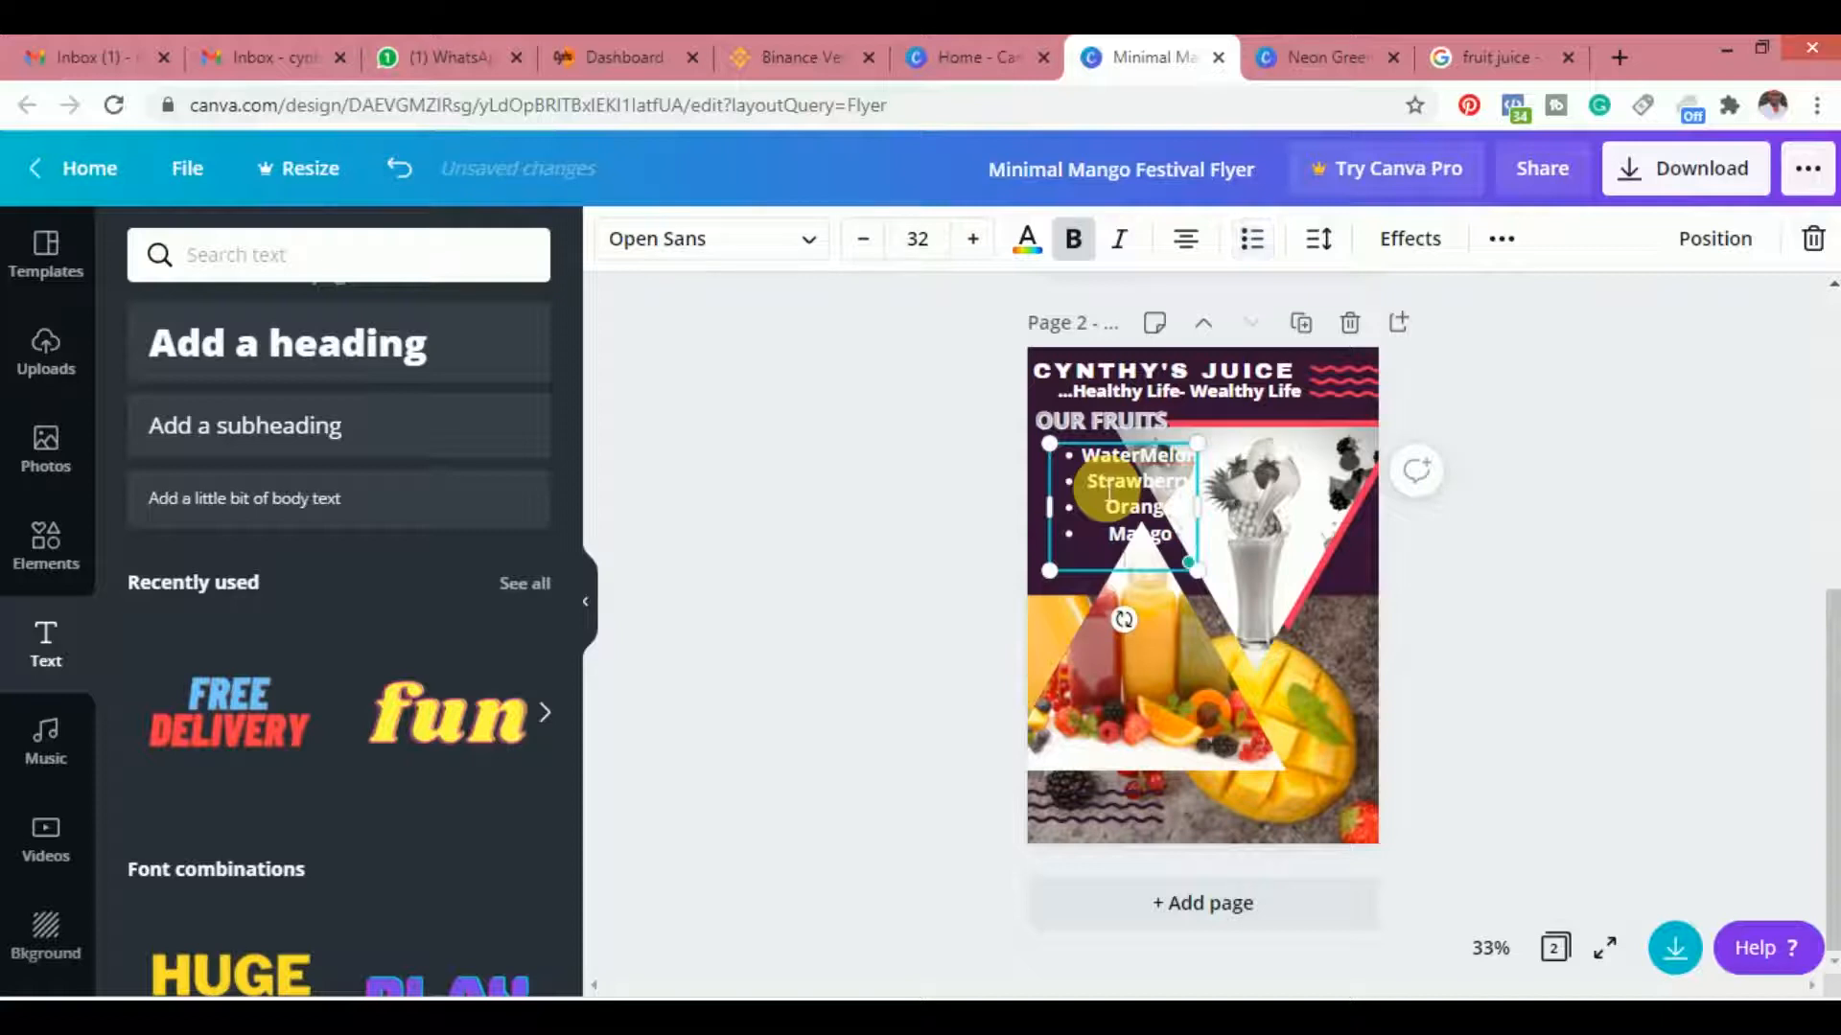
pyautogui.press('BackSpace')
pyautogui.press('Return')
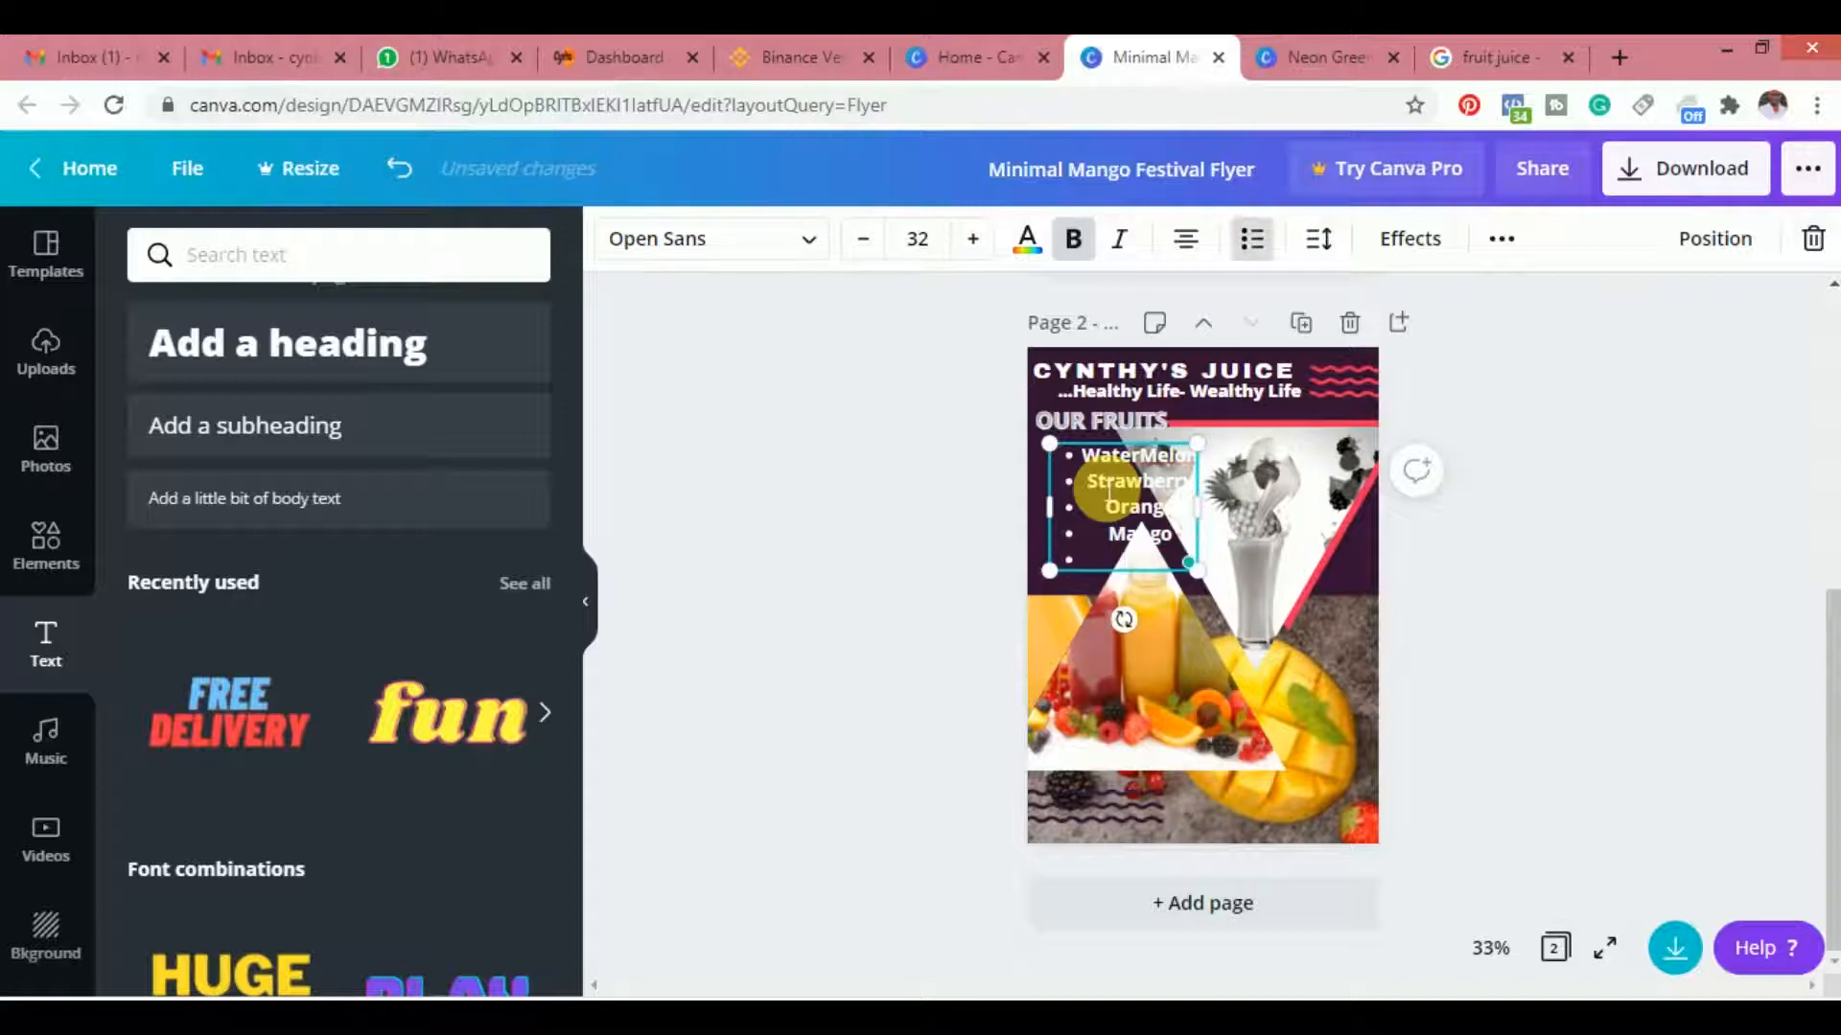
pyautogui.write('Apple')
pyautogui.press('Return')
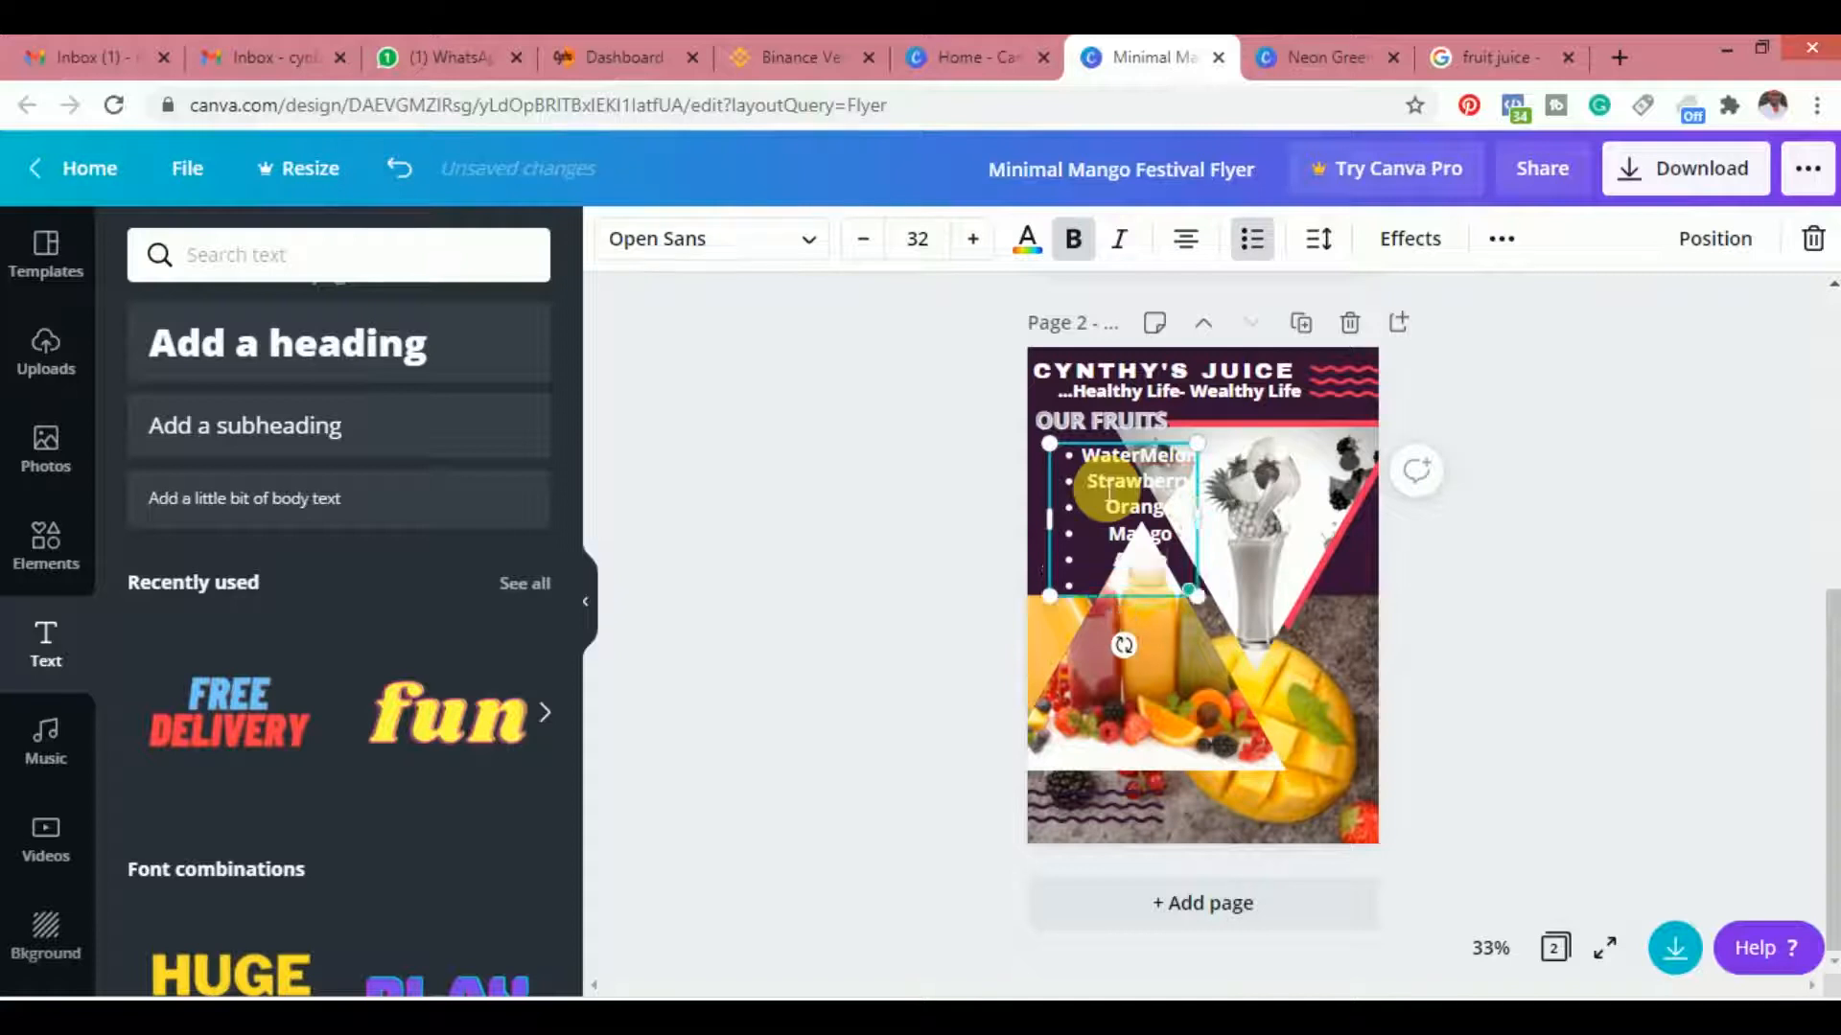
# Continue the bulleted list with "Banana", "Lemon" and "Pineaple", each on its own line
pyautogui.write('Pi')
pyautogui.press('Return')
pyautogui.write('Lemon')
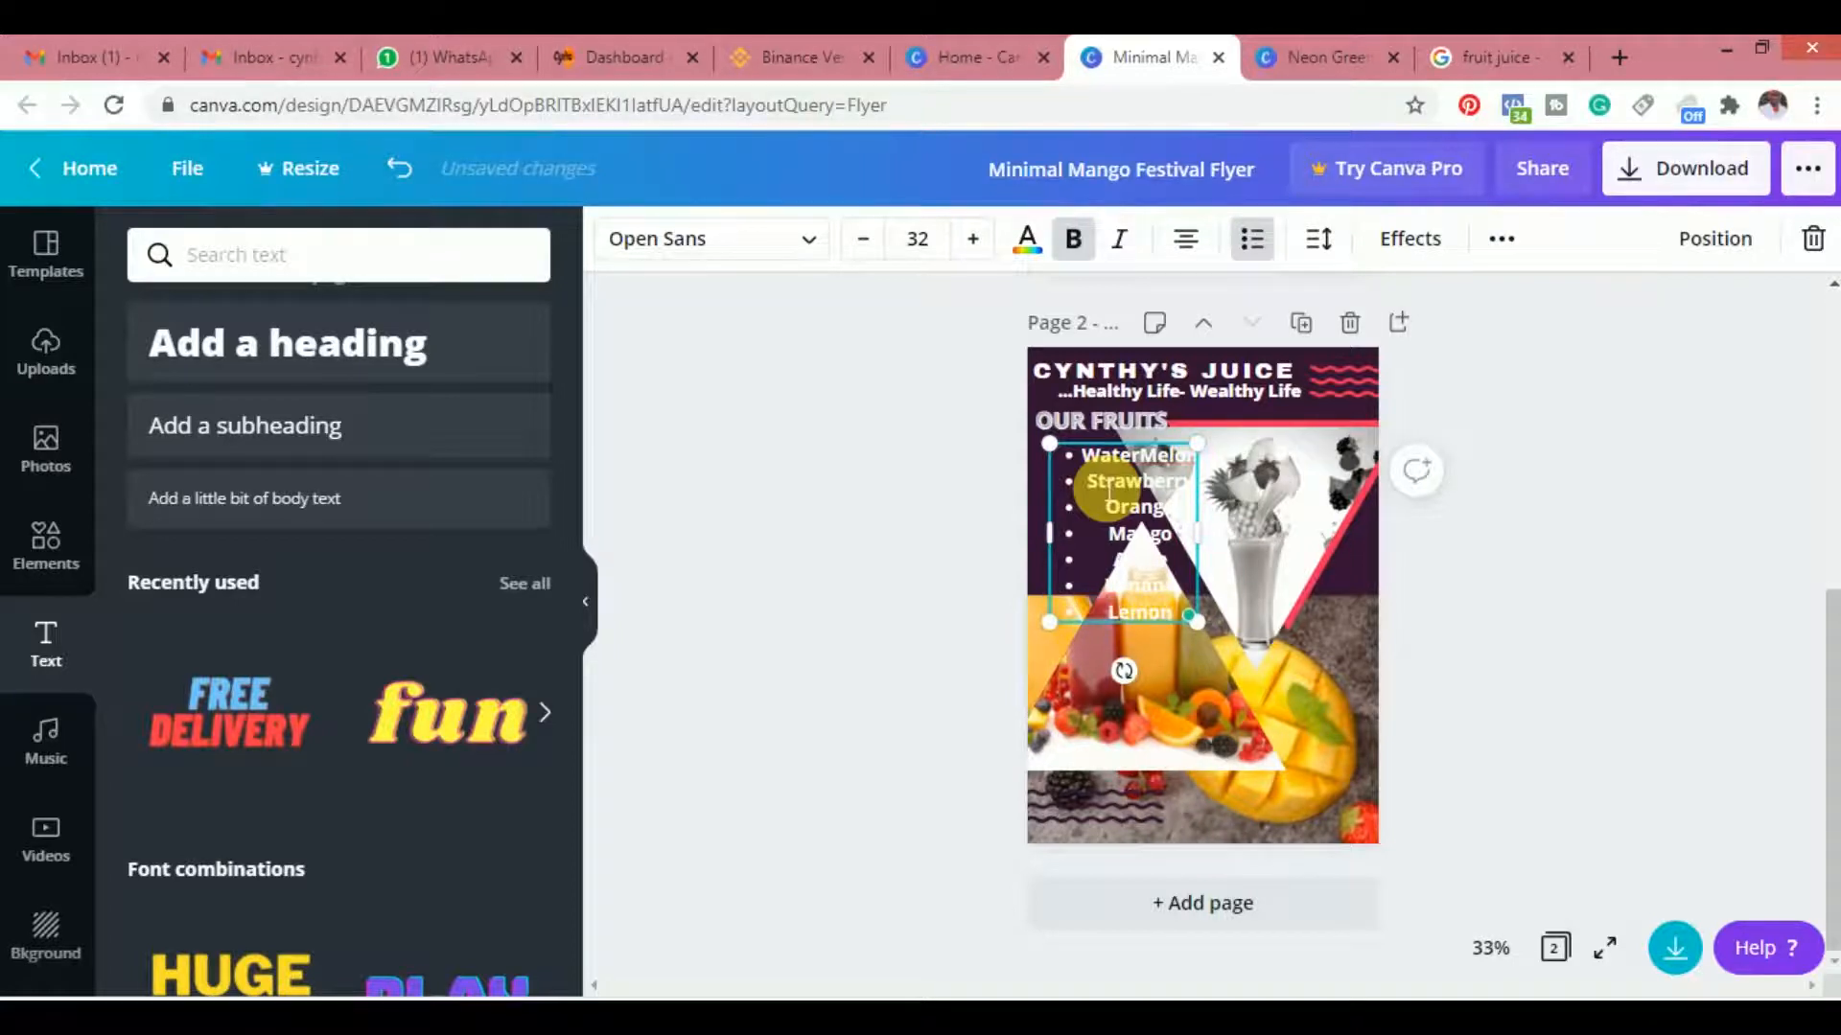
pyautogui.press('Return')
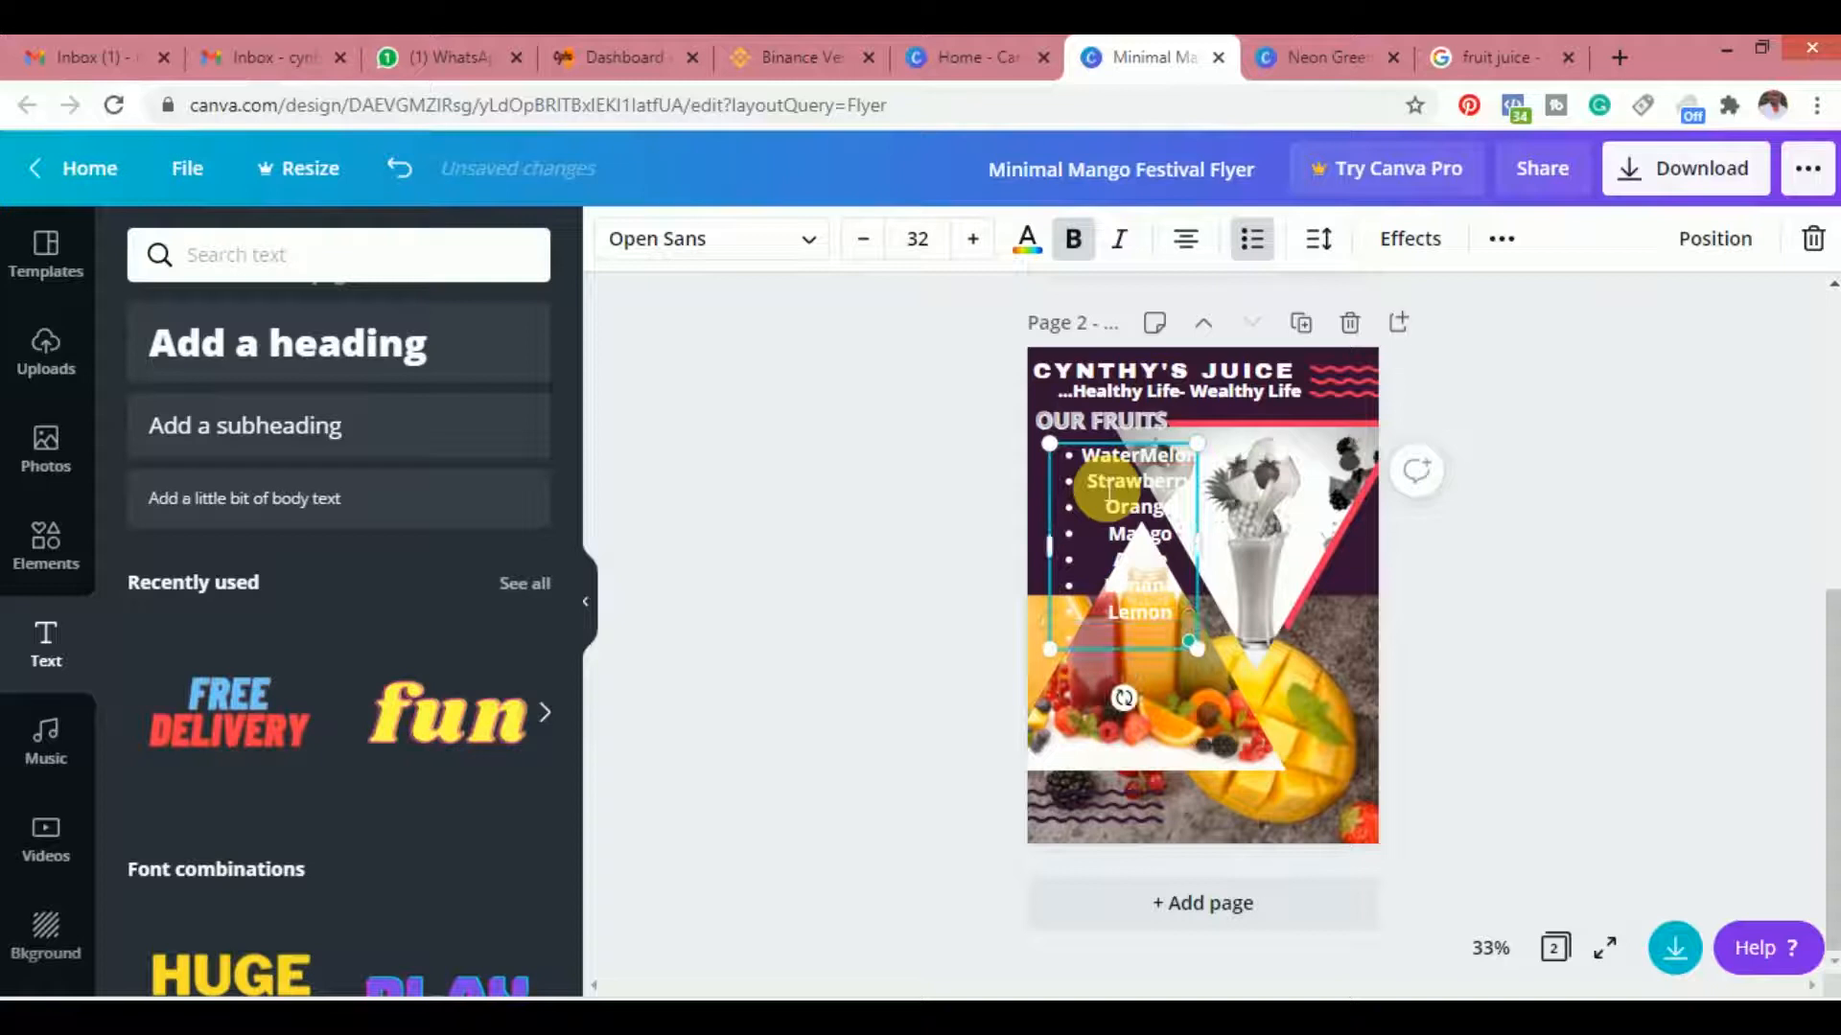
pyautogui.write('Pineap')
pyautogui.write('ple')
pyautogui.press('Return')
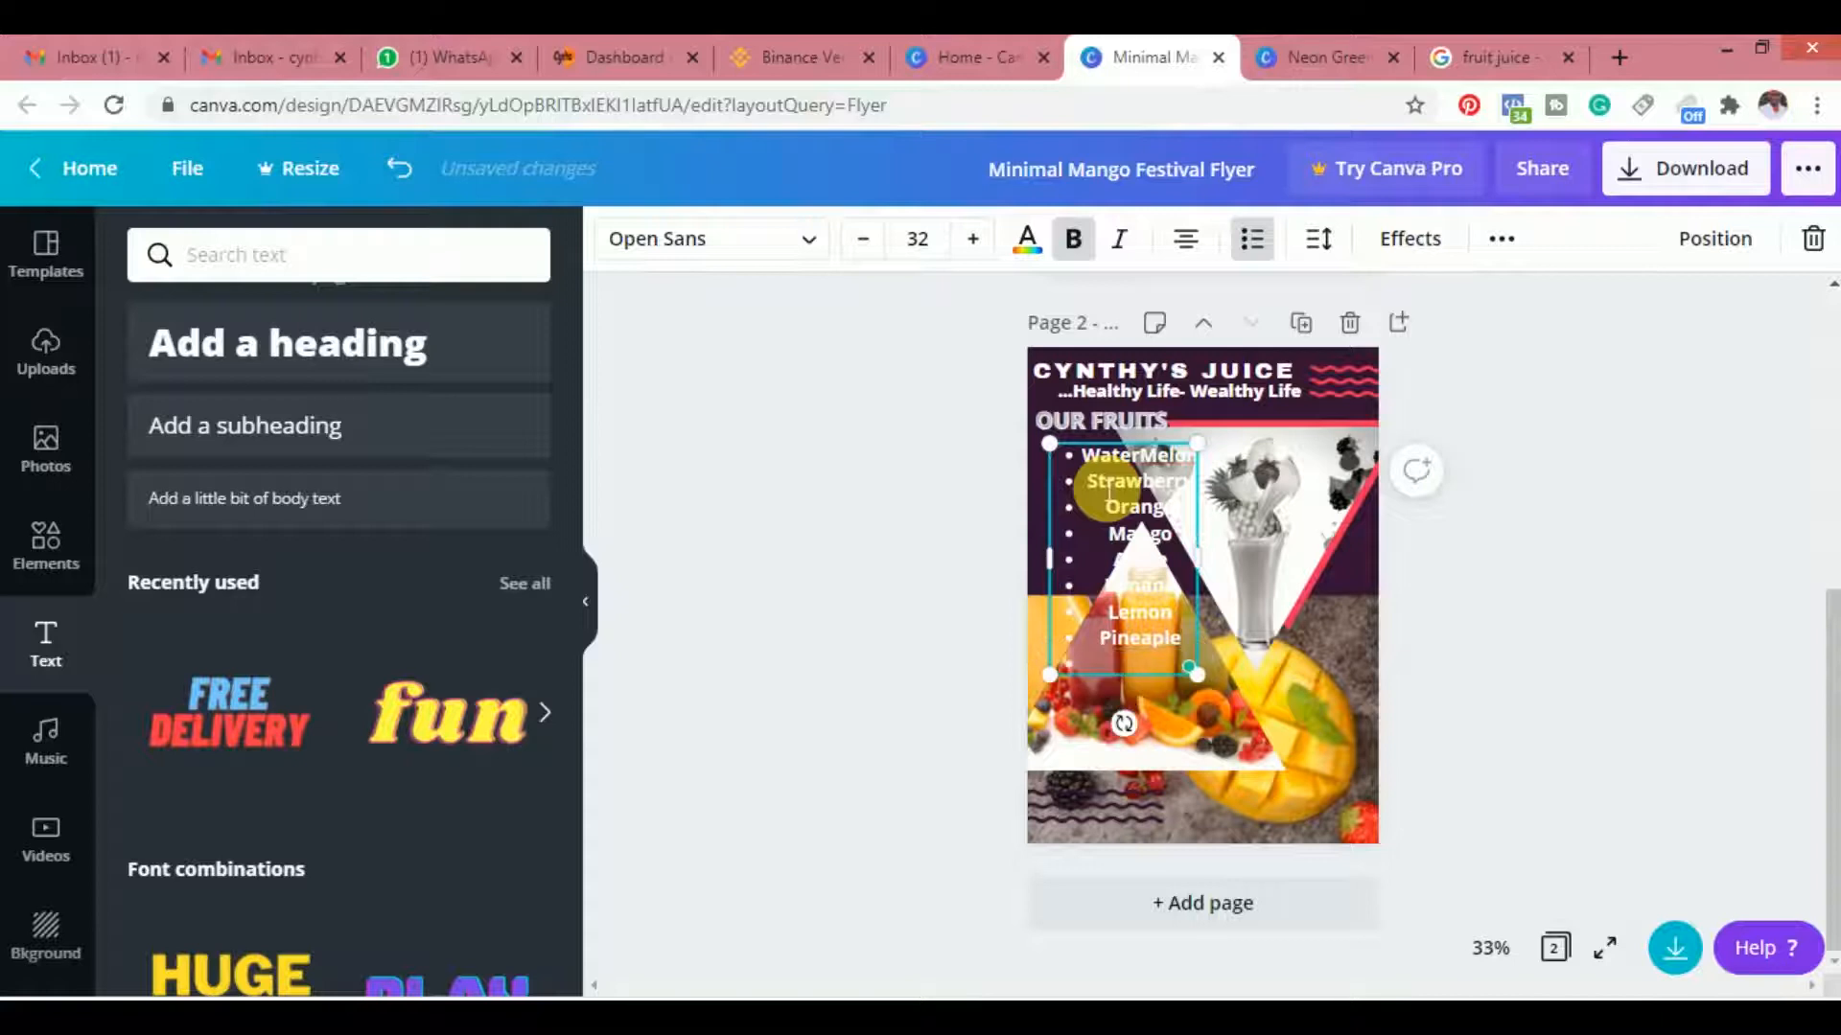
# Add "Passion Fruit" as the next bullet, correcting the spacing between its two words
pyautogui.write('Passion Frui')
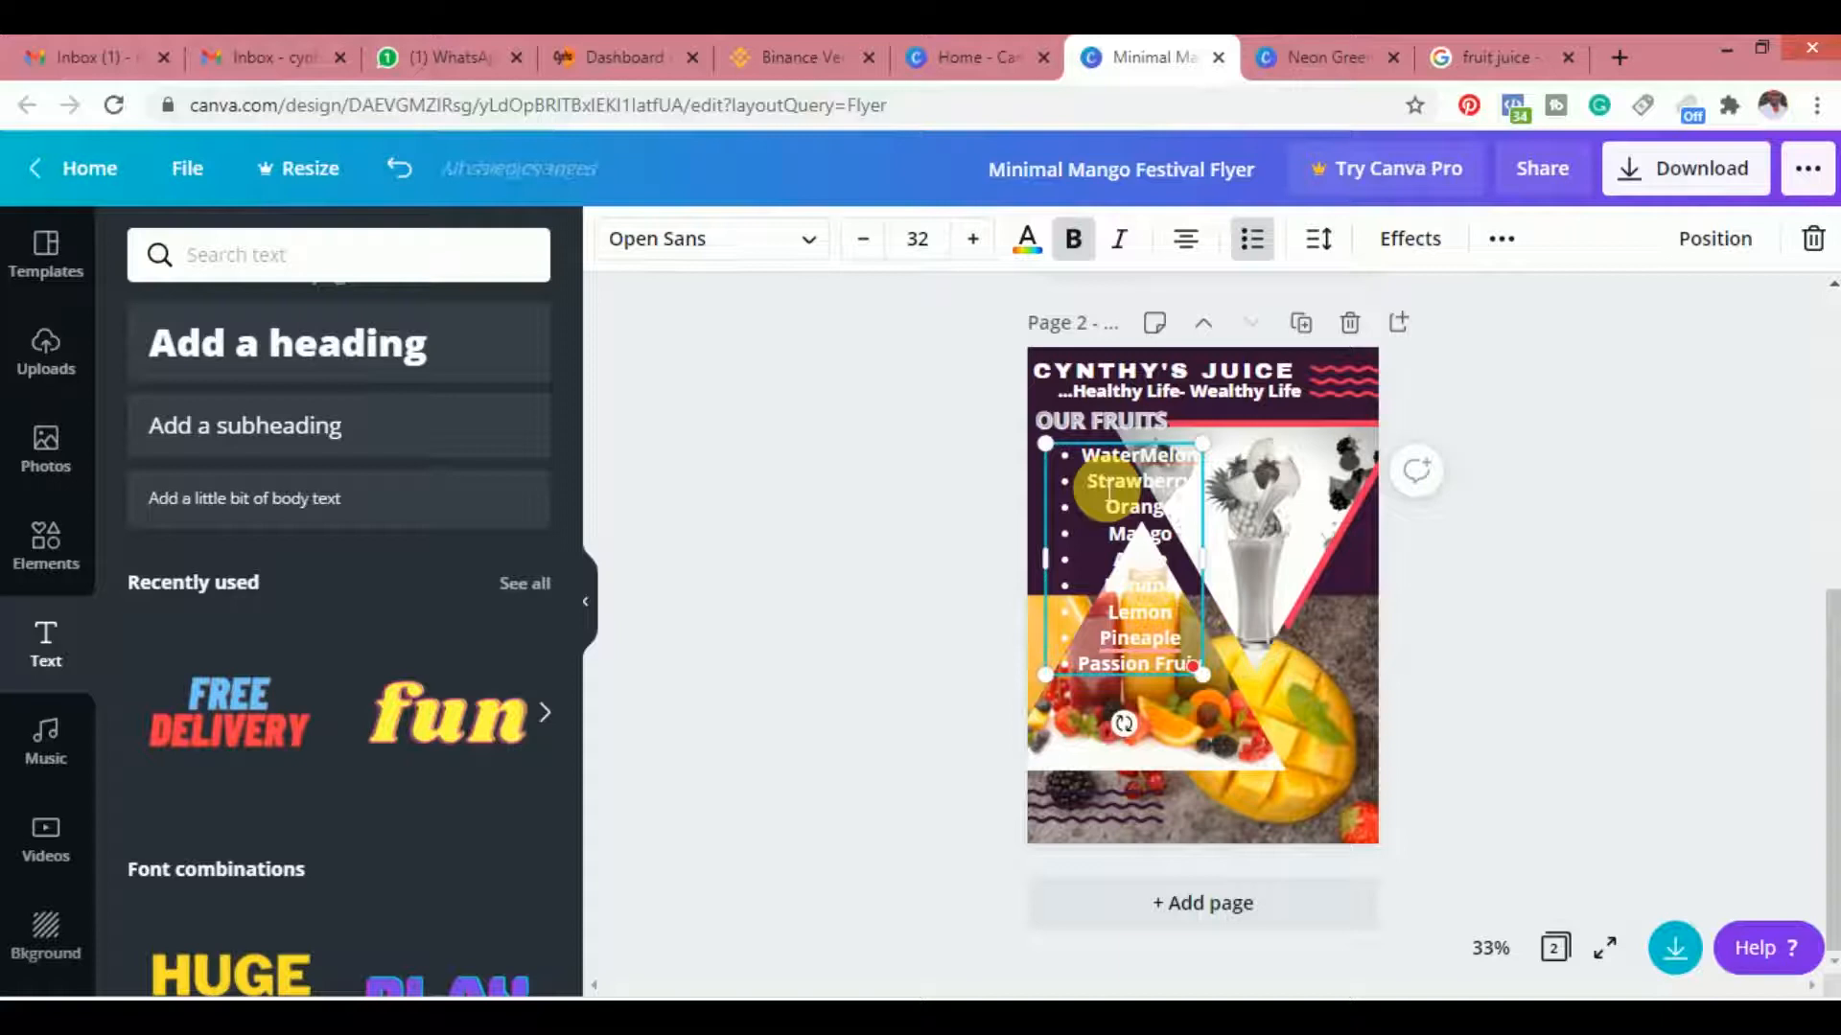
pyautogui.press('BackSpace')
pyautogui.press('BackSpace')
pyautogui.press('BackSpace')
pyautogui.press('BackSpace')
pyautogui.press('BackSpace')
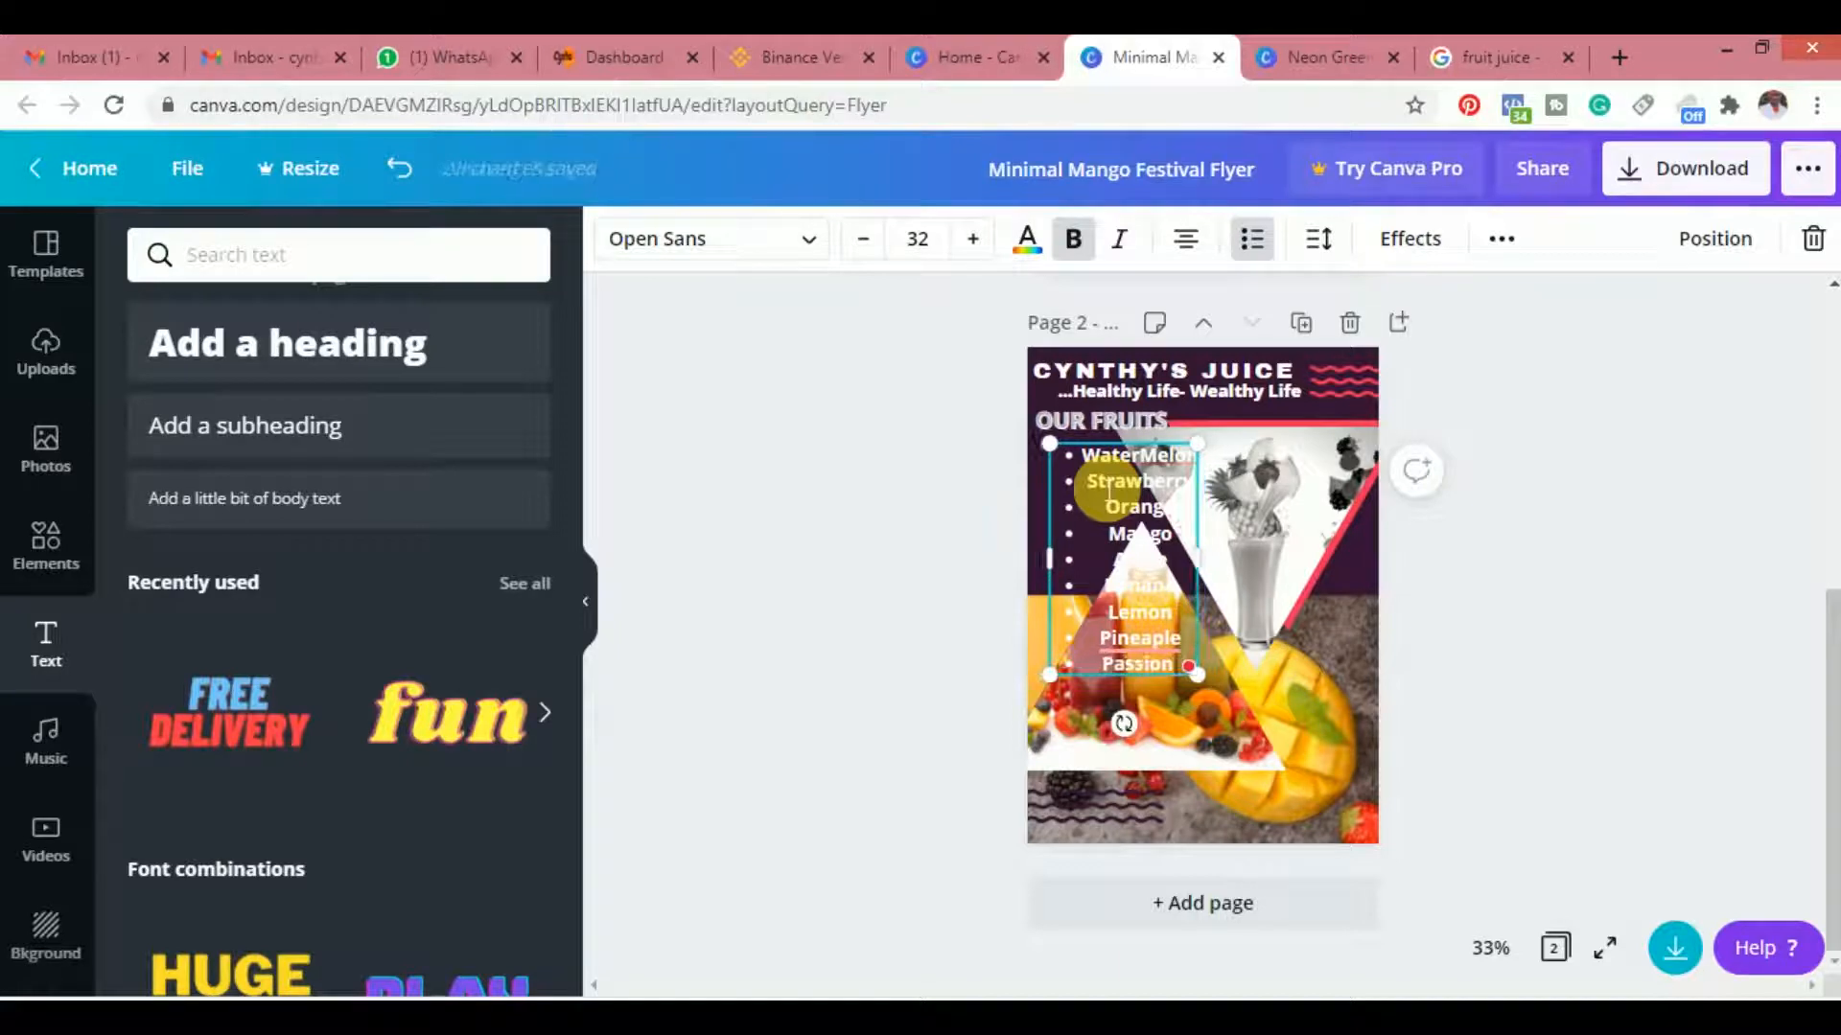
pyautogui.write('F')
pyautogui.press('BackSpace')
pyautogui.press('BackSpace')
pyautogui.write('Fruit')
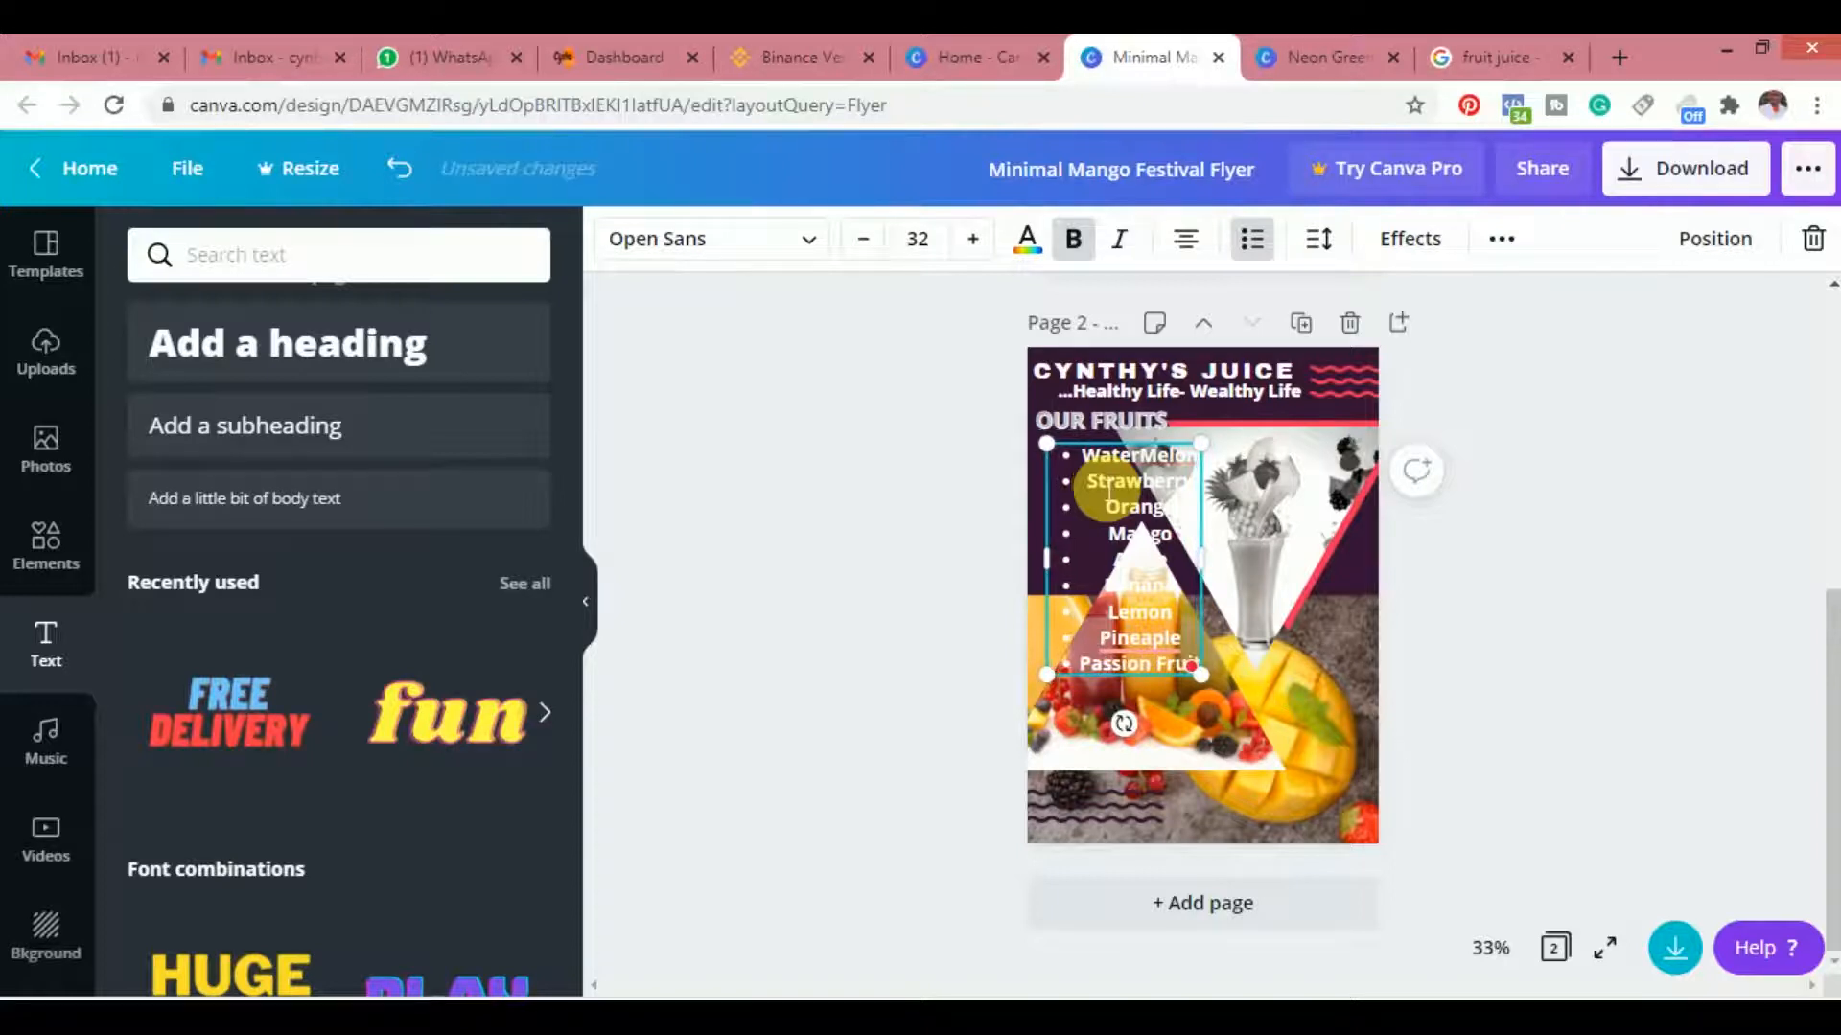
pyautogui.press('Return')
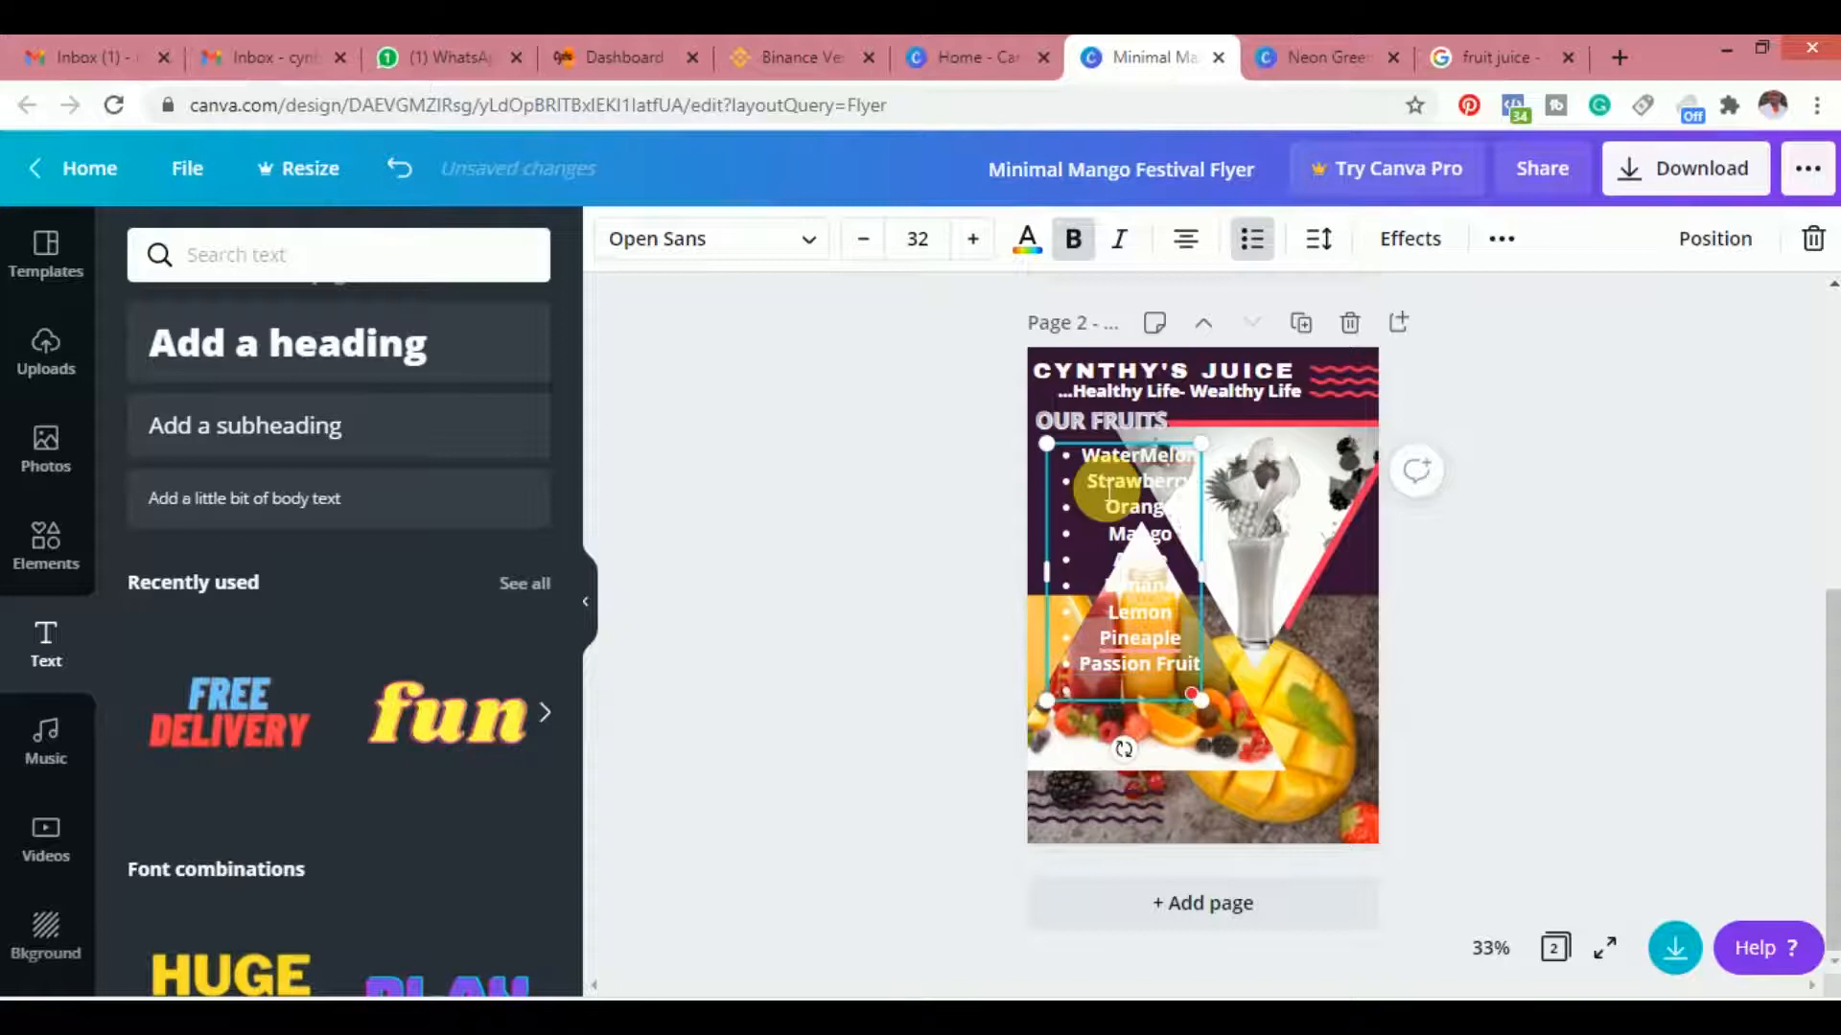
# Finish the fruit list with "Grape", "Papaya (Pawpaw)", "Cucumber" and "Carrot", and widen the list's text box
pyautogui.write('Grape')
pyautogui.press('Return')
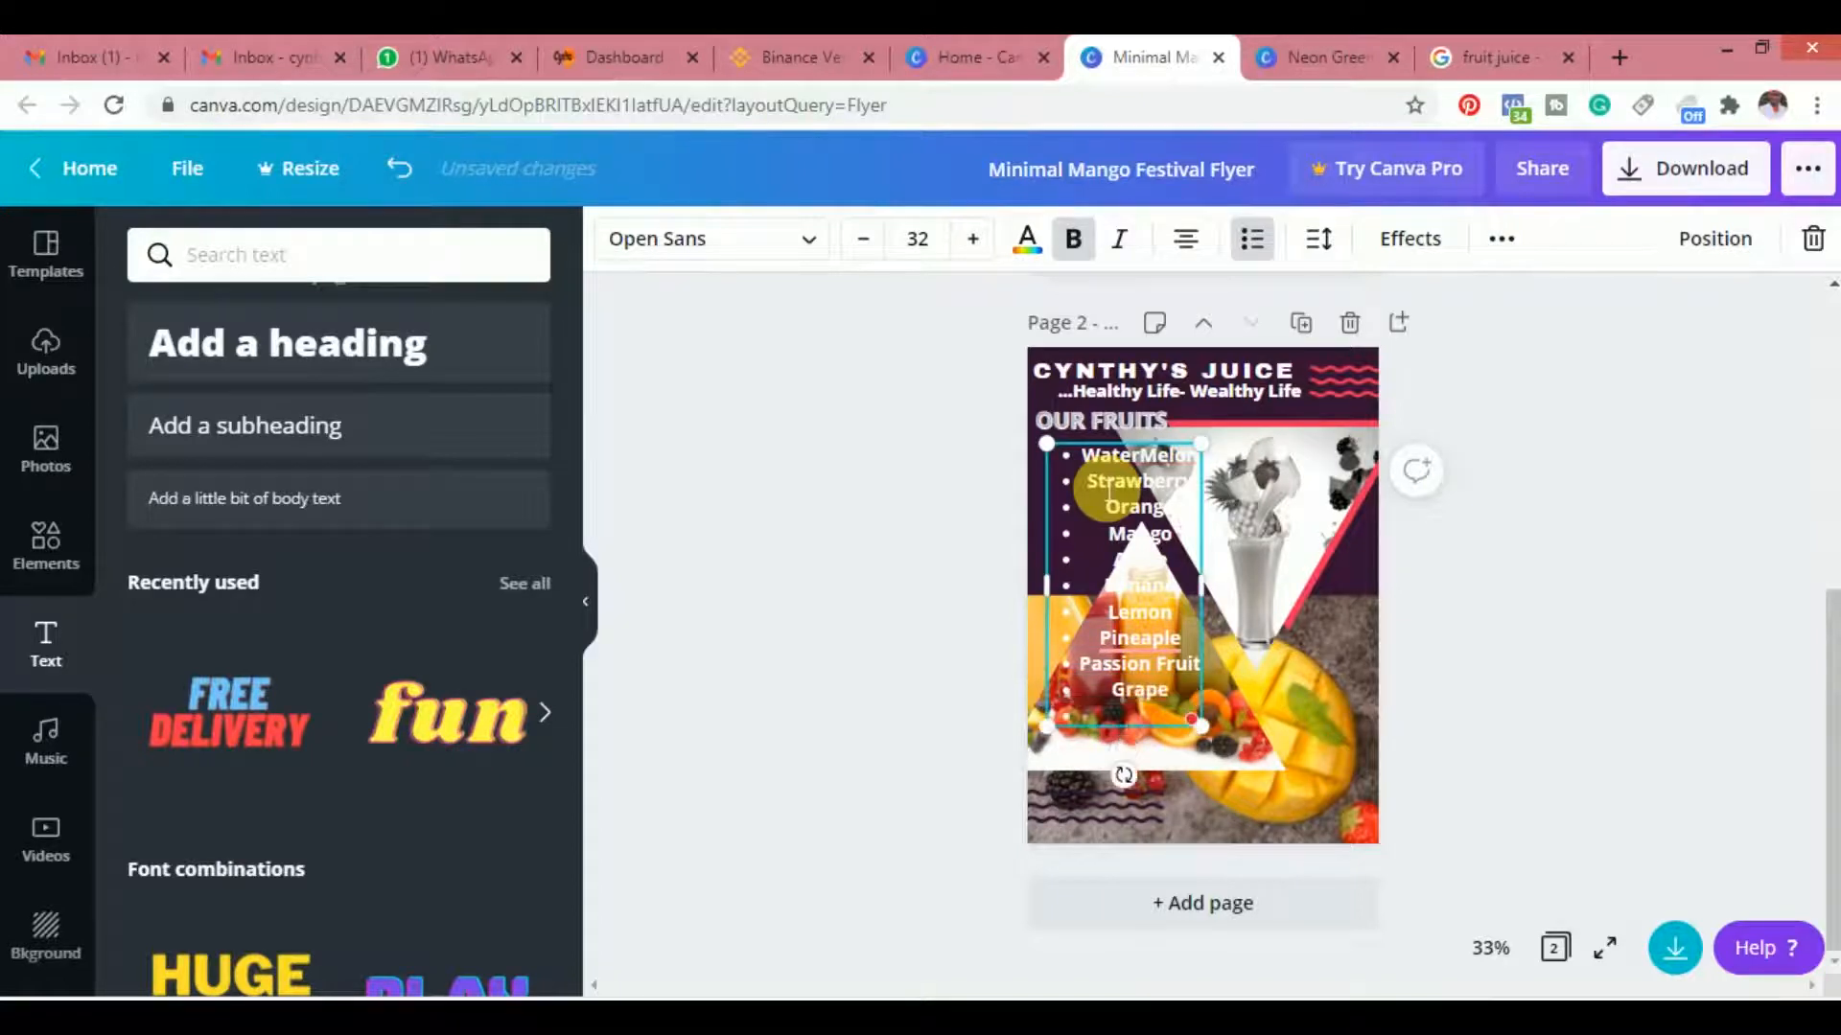
pyautogui.write('Pal')
pyautogui.press('BackSpace')
pyautogui.write('paya (Pawpaw)')
pyautogui.moveTo(1046, 584); pyautogui.dragTo(1000, 712)
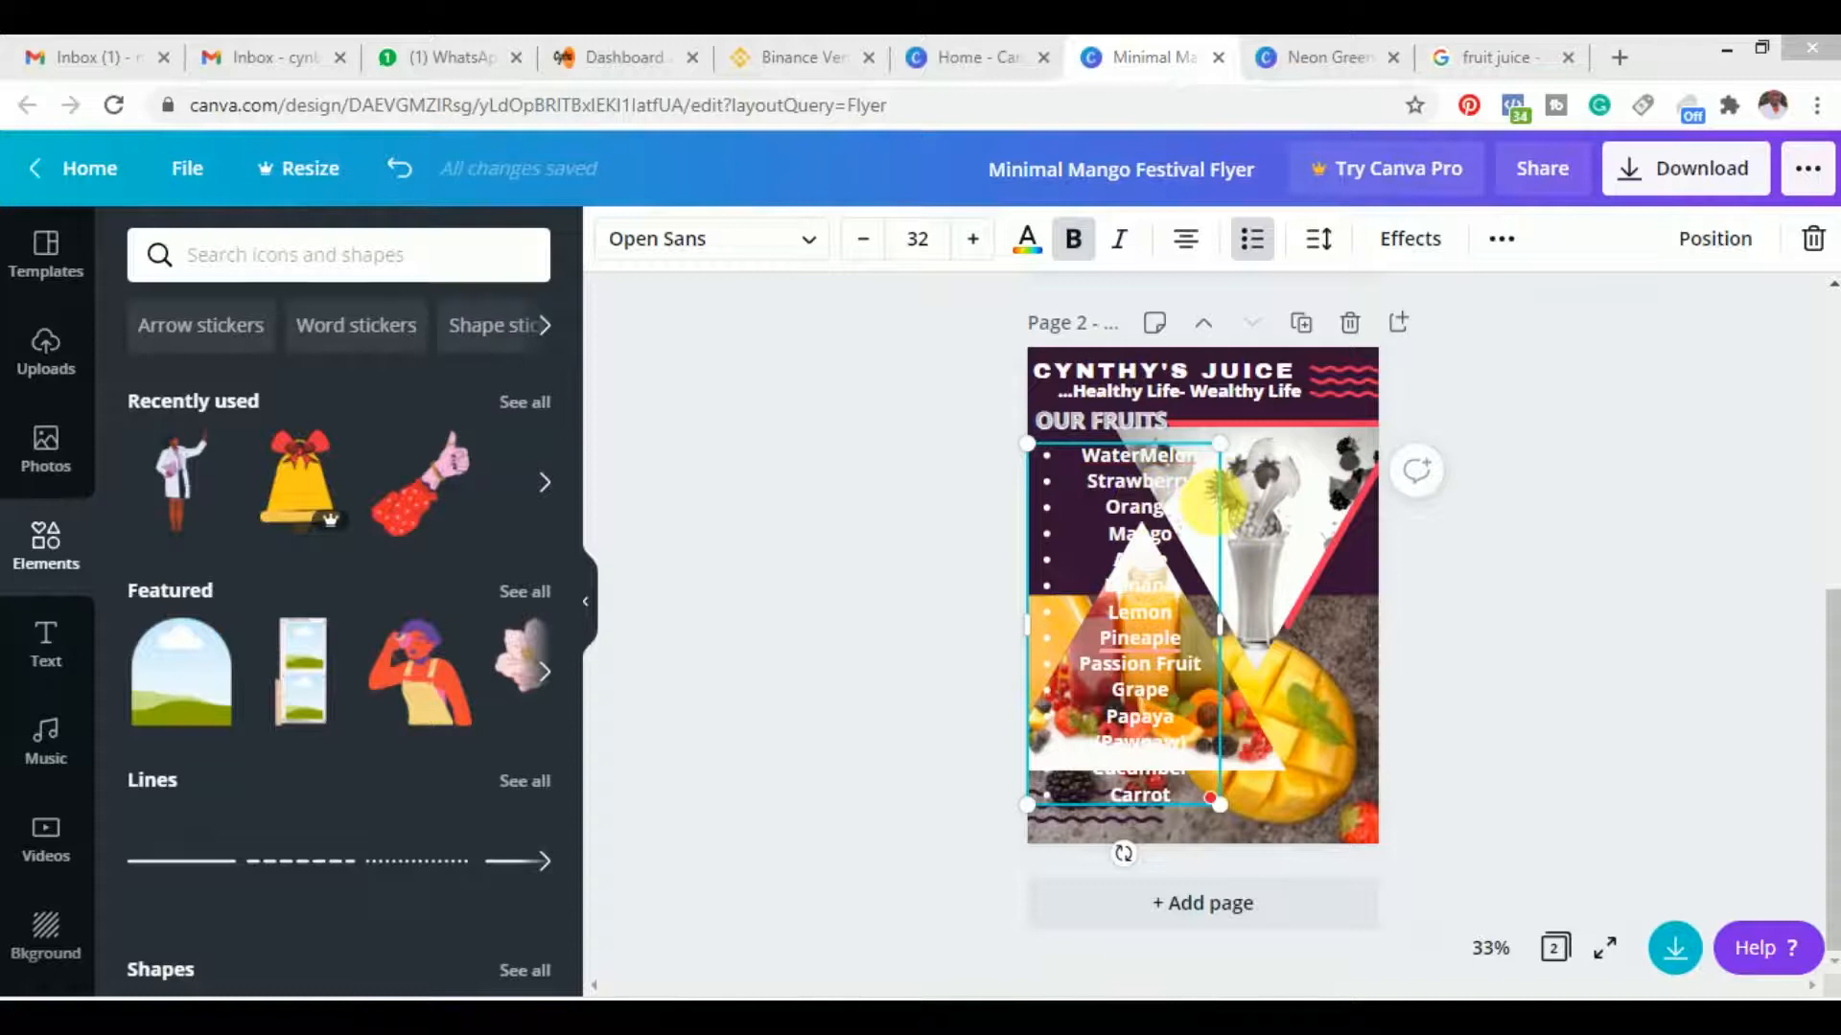
# Add a square shape to page 2 and stretch it into a tall rectangle covering the height of the fruit list
pyautogui.moveTo(1139, 635)
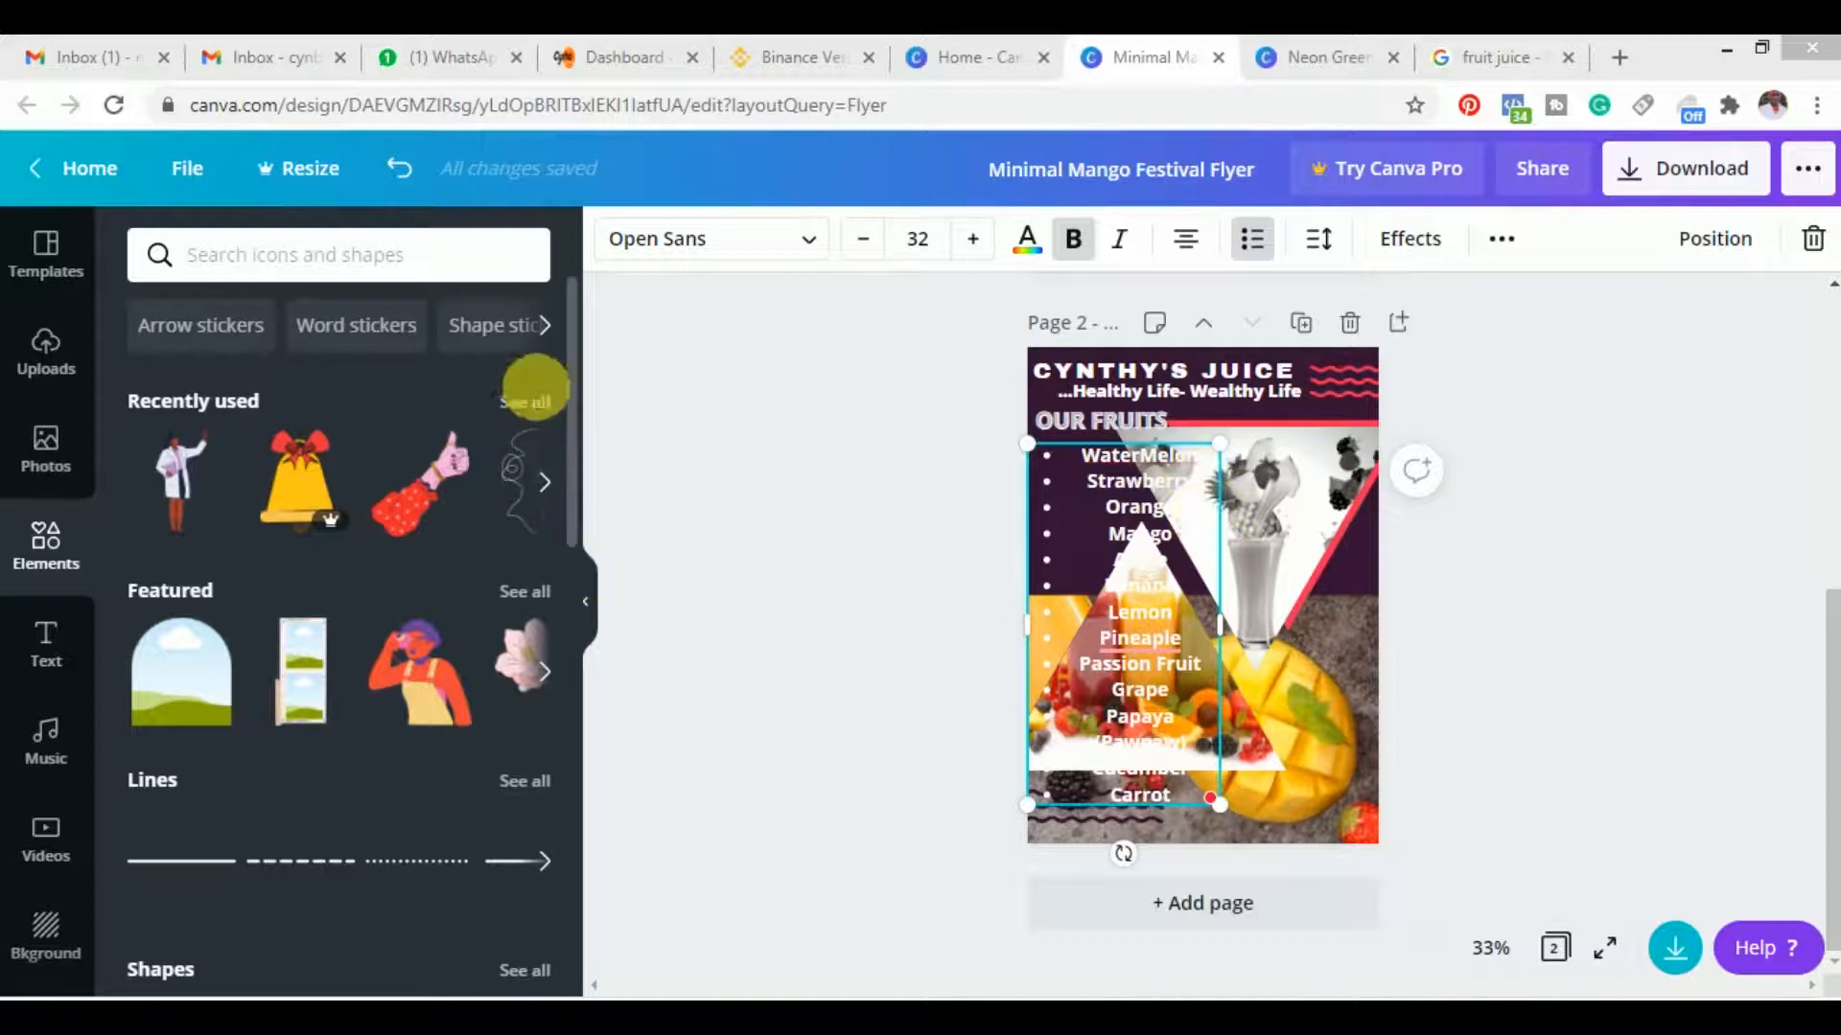
pyautogui.moveTo(572, 383); pyautogui.dragTo(548, 618)
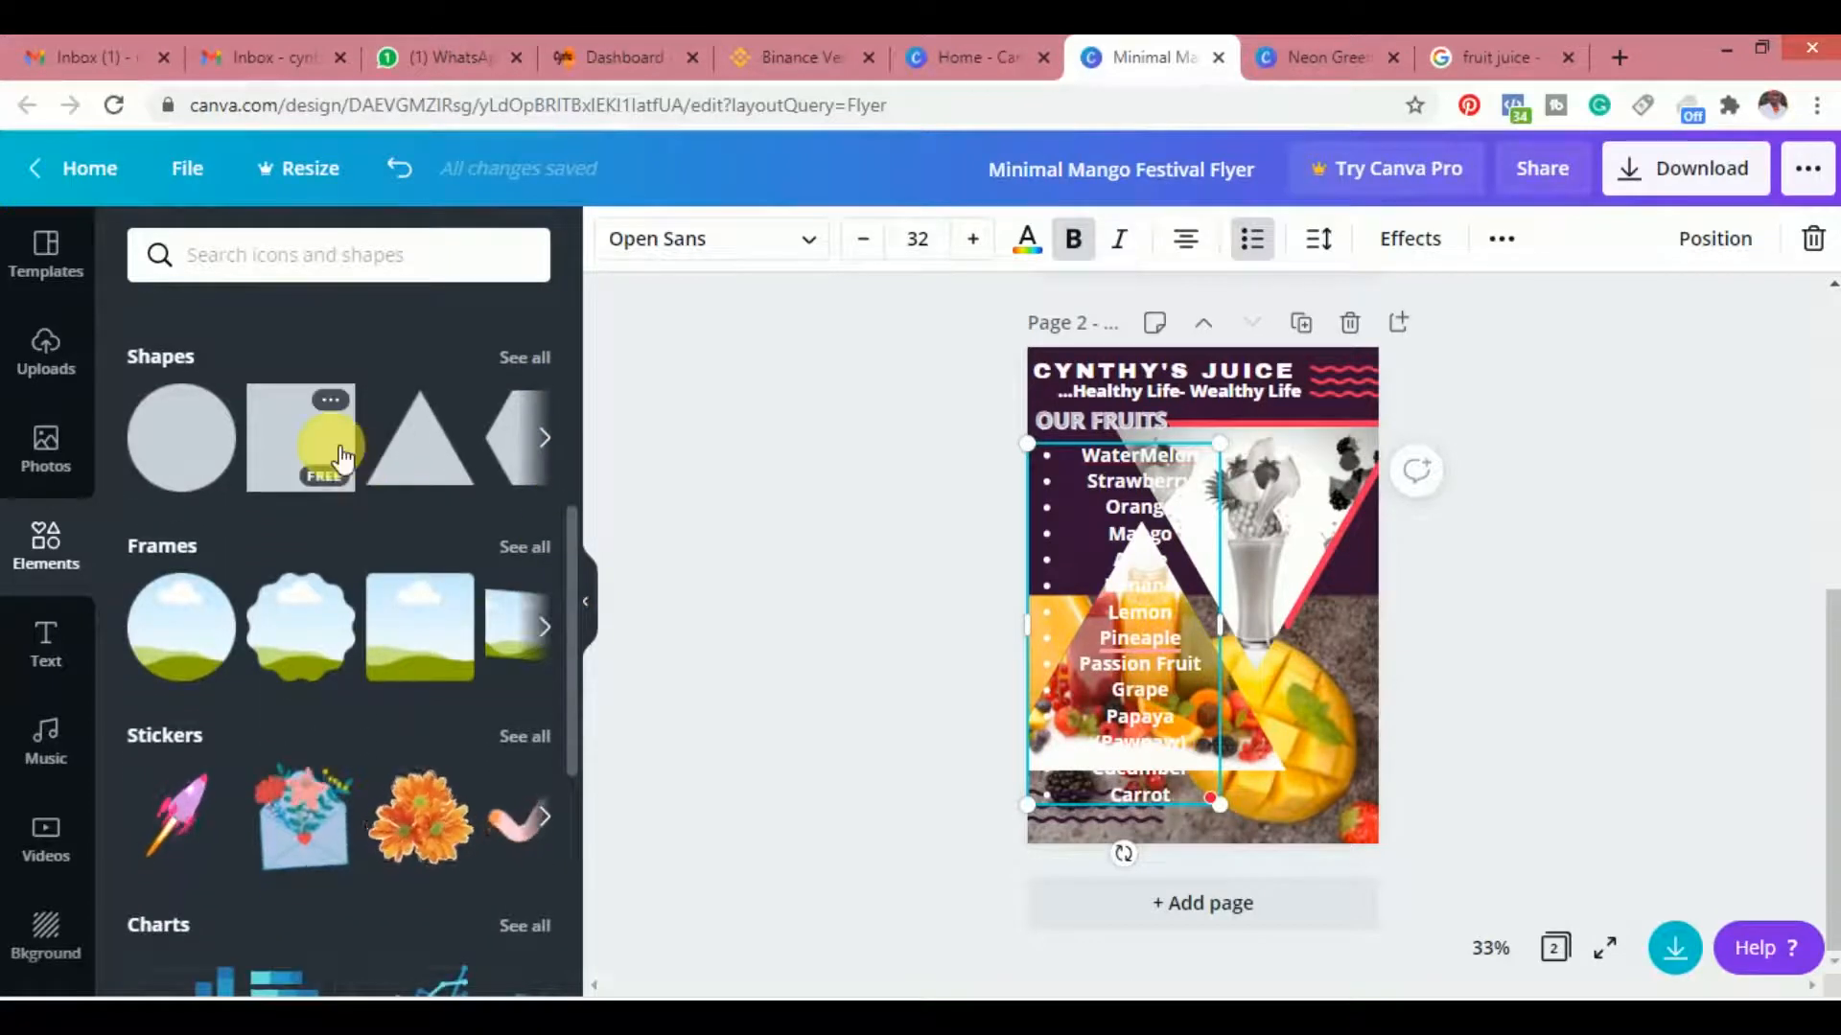
pyautogui.click(342, 458)
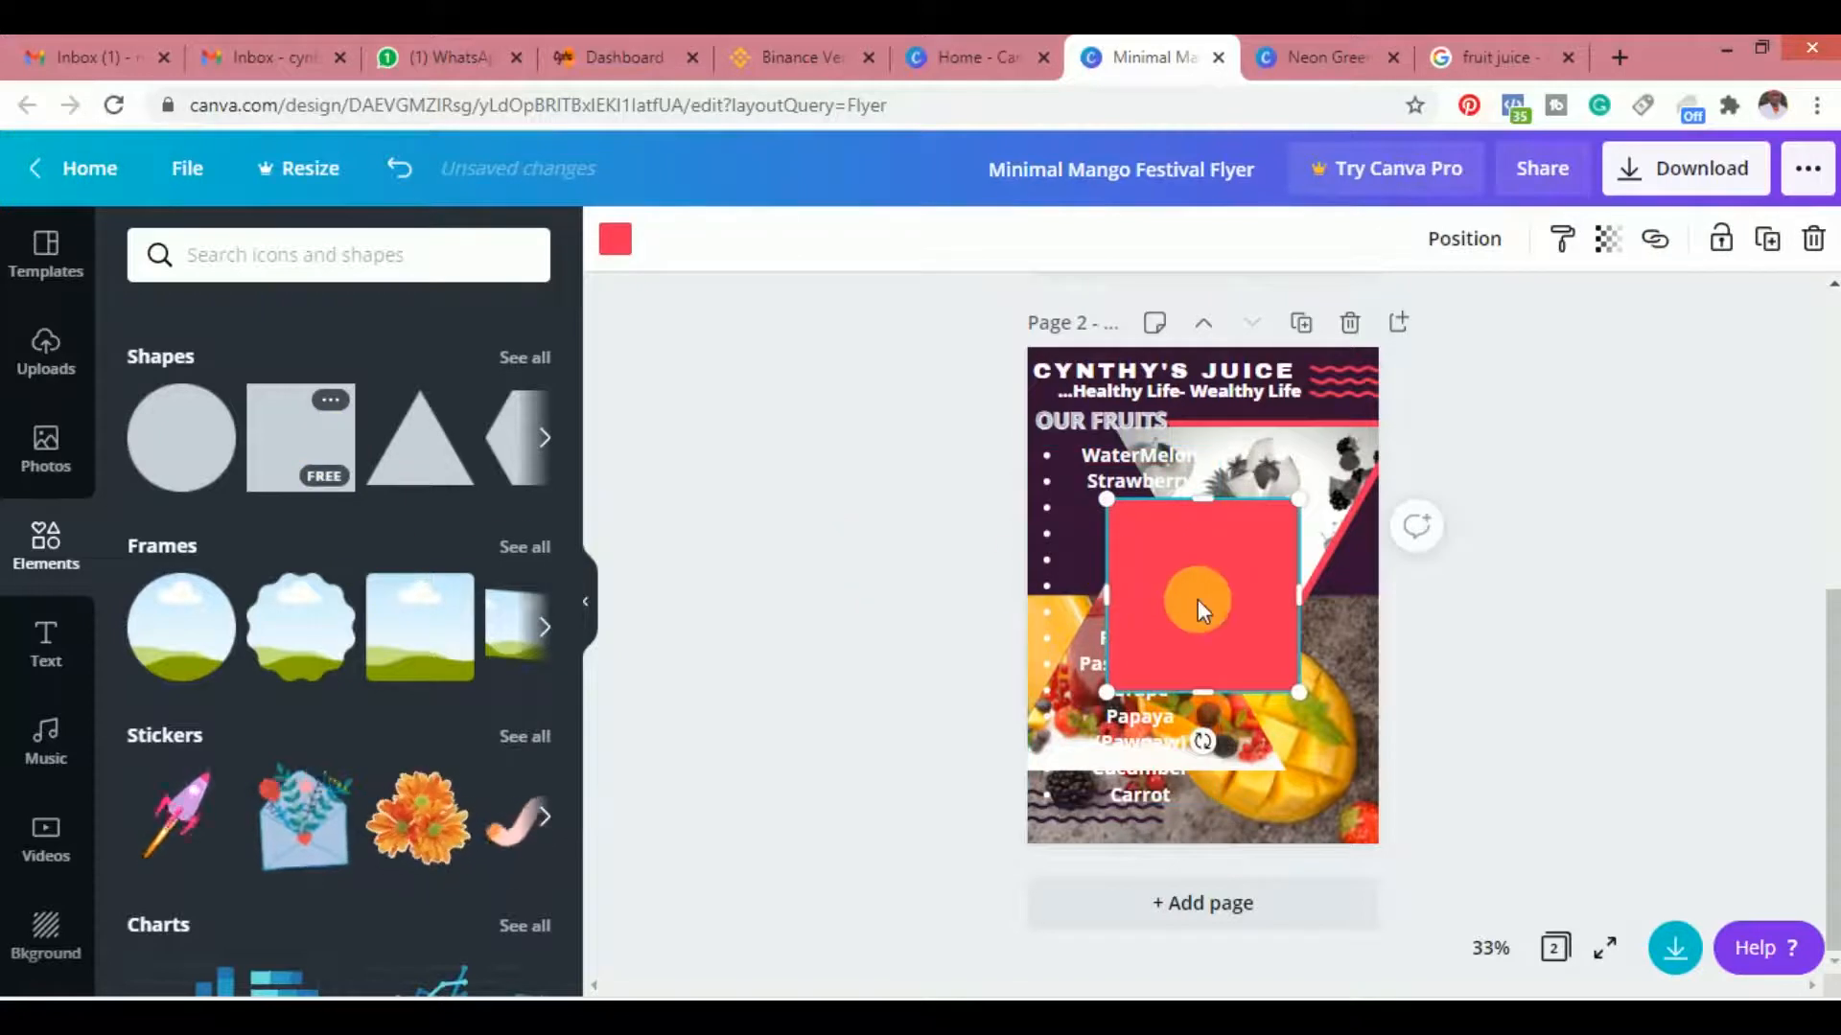
pyautogui.moveTo(1163, 608)
pyautogui.mouseDown()
pyautogui.moveTo(1130, 595)
pyautogui.moveTo(1162, 602)
pyautogui.mouseUp()
pyautogui.moveTo(1158, 682); pyautogui.dragTo(1153, 827)
pyautogui.moveTo(1150, 482)
pyautogui.mouseDown()
pyautogui.moveTo(1149, 451)
pyautogui.moveTo(1163, 491)
pyautogui.moveTo(1137, 460)
pyautogui.mouseUp()
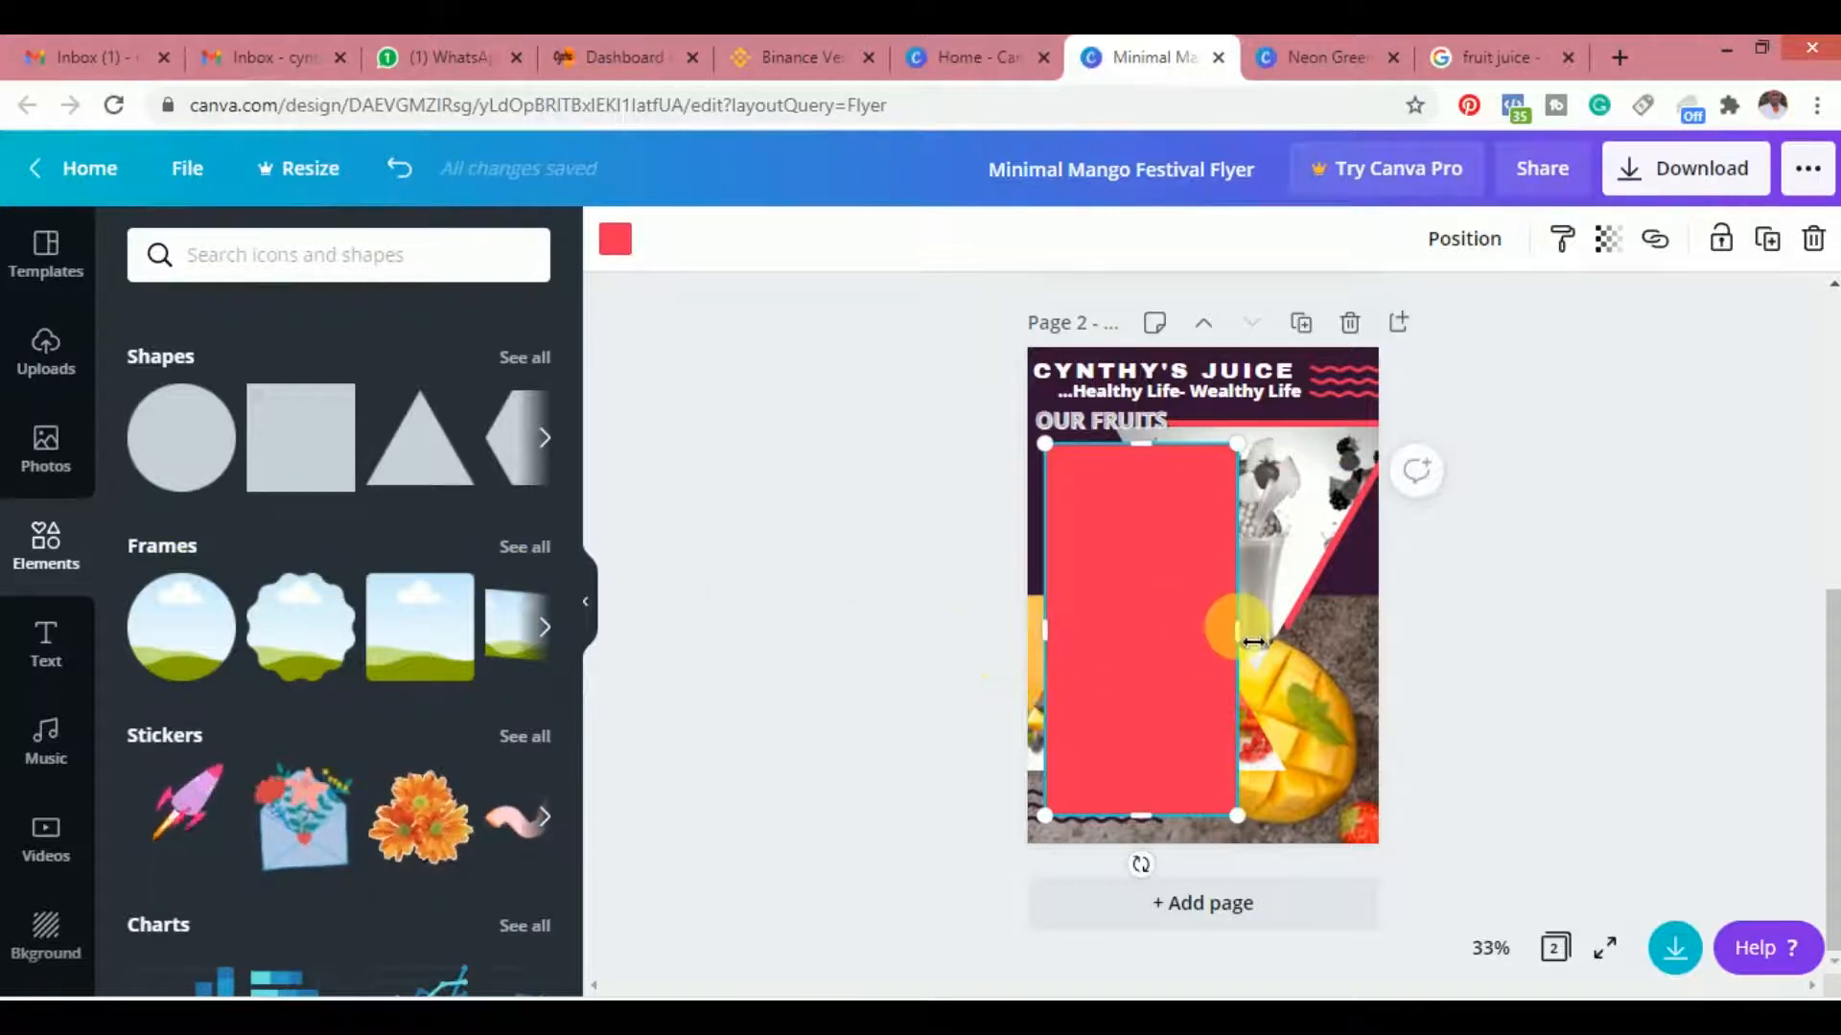
# Narrow the rectangle to about the width of the fruit list and fill it with the dark purple document color
pyautogui.moveTo(1237, 630); pyautogui.dragTo(1158, 633)
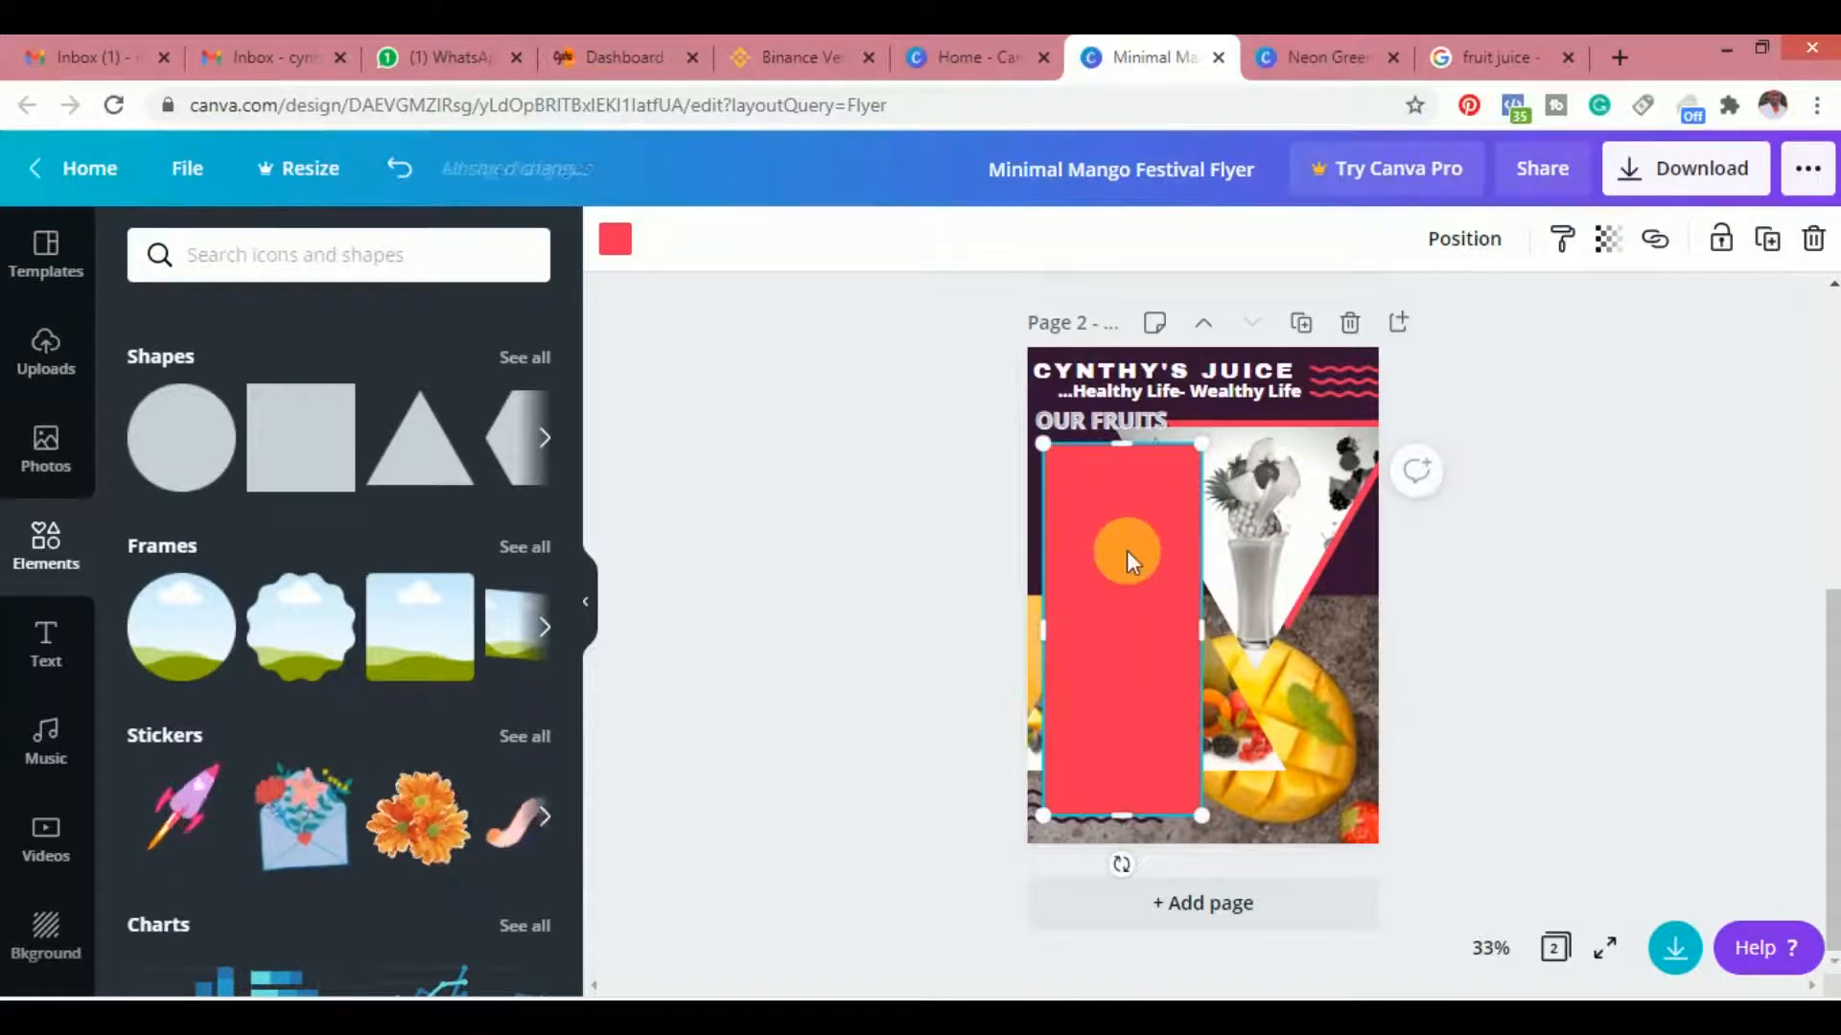
pyautogui.click(608, 257)
pyautogui.click(310, 508)
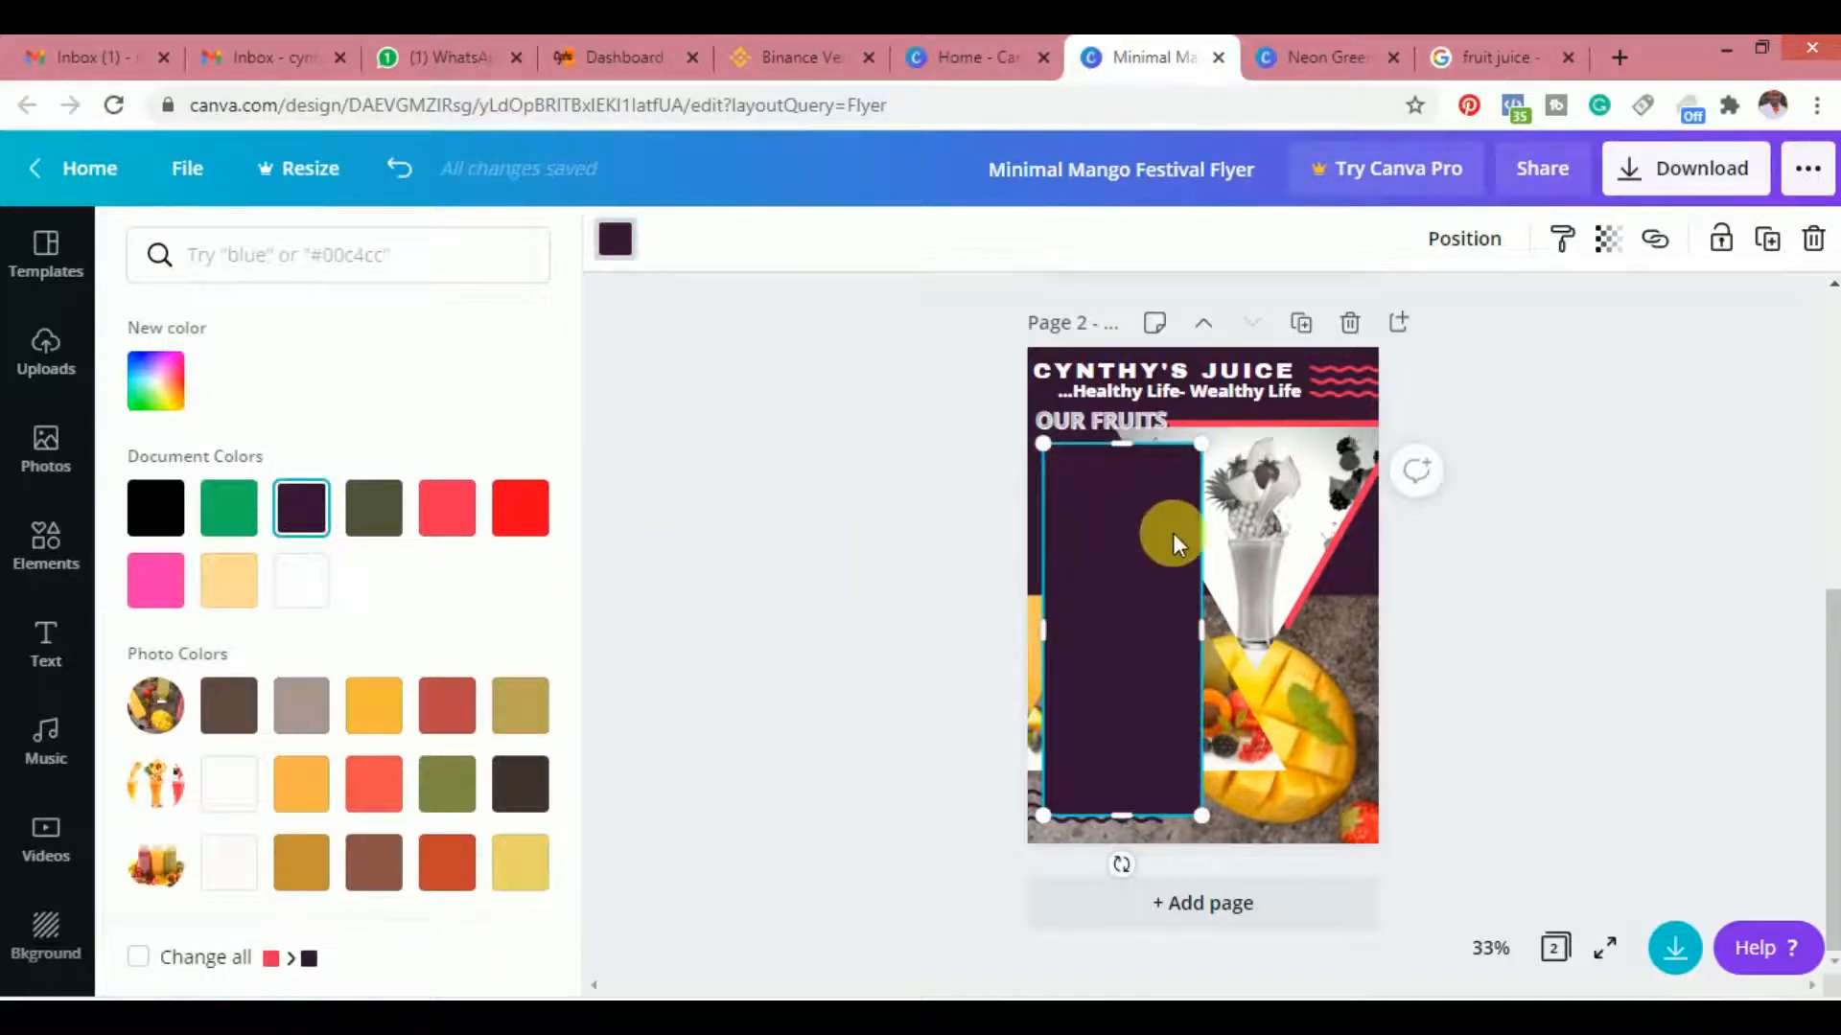
# Send the dark purple rectangle one layer backward so it sits behind the fruit list
pyautogui.rightClick(1093, 561)
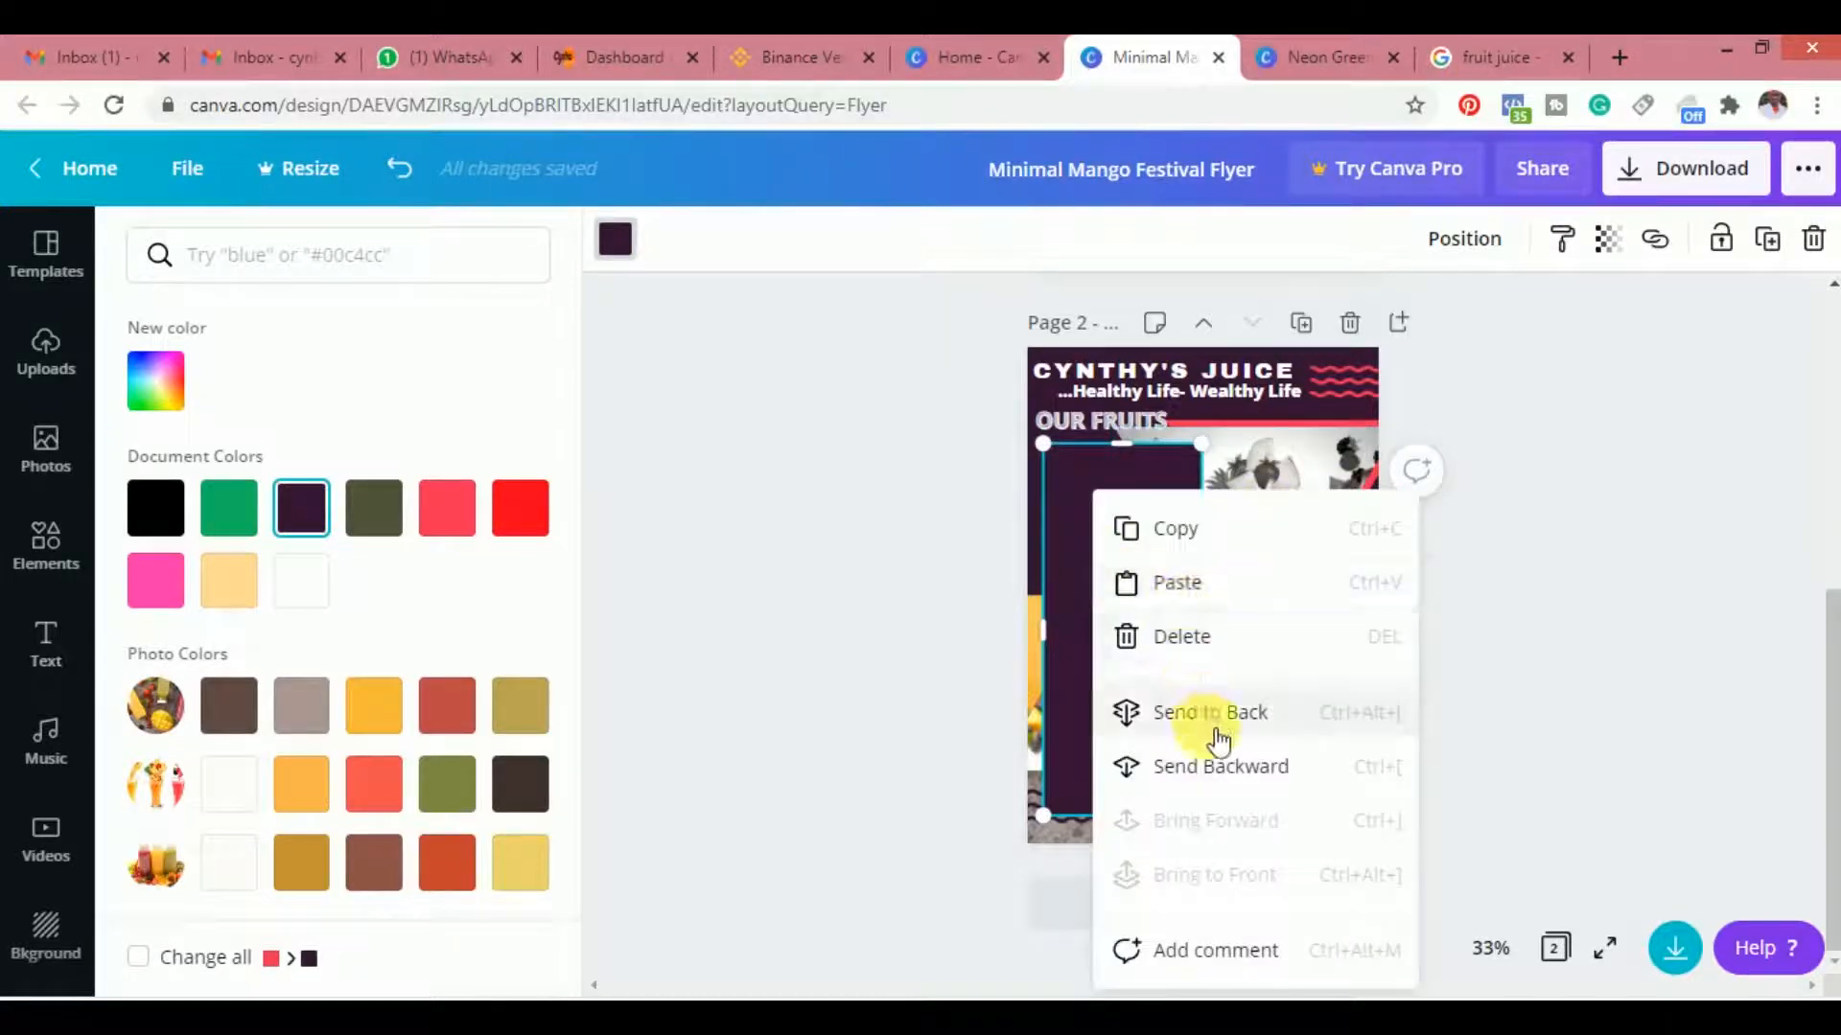
pyautogui.click(1218, 766)
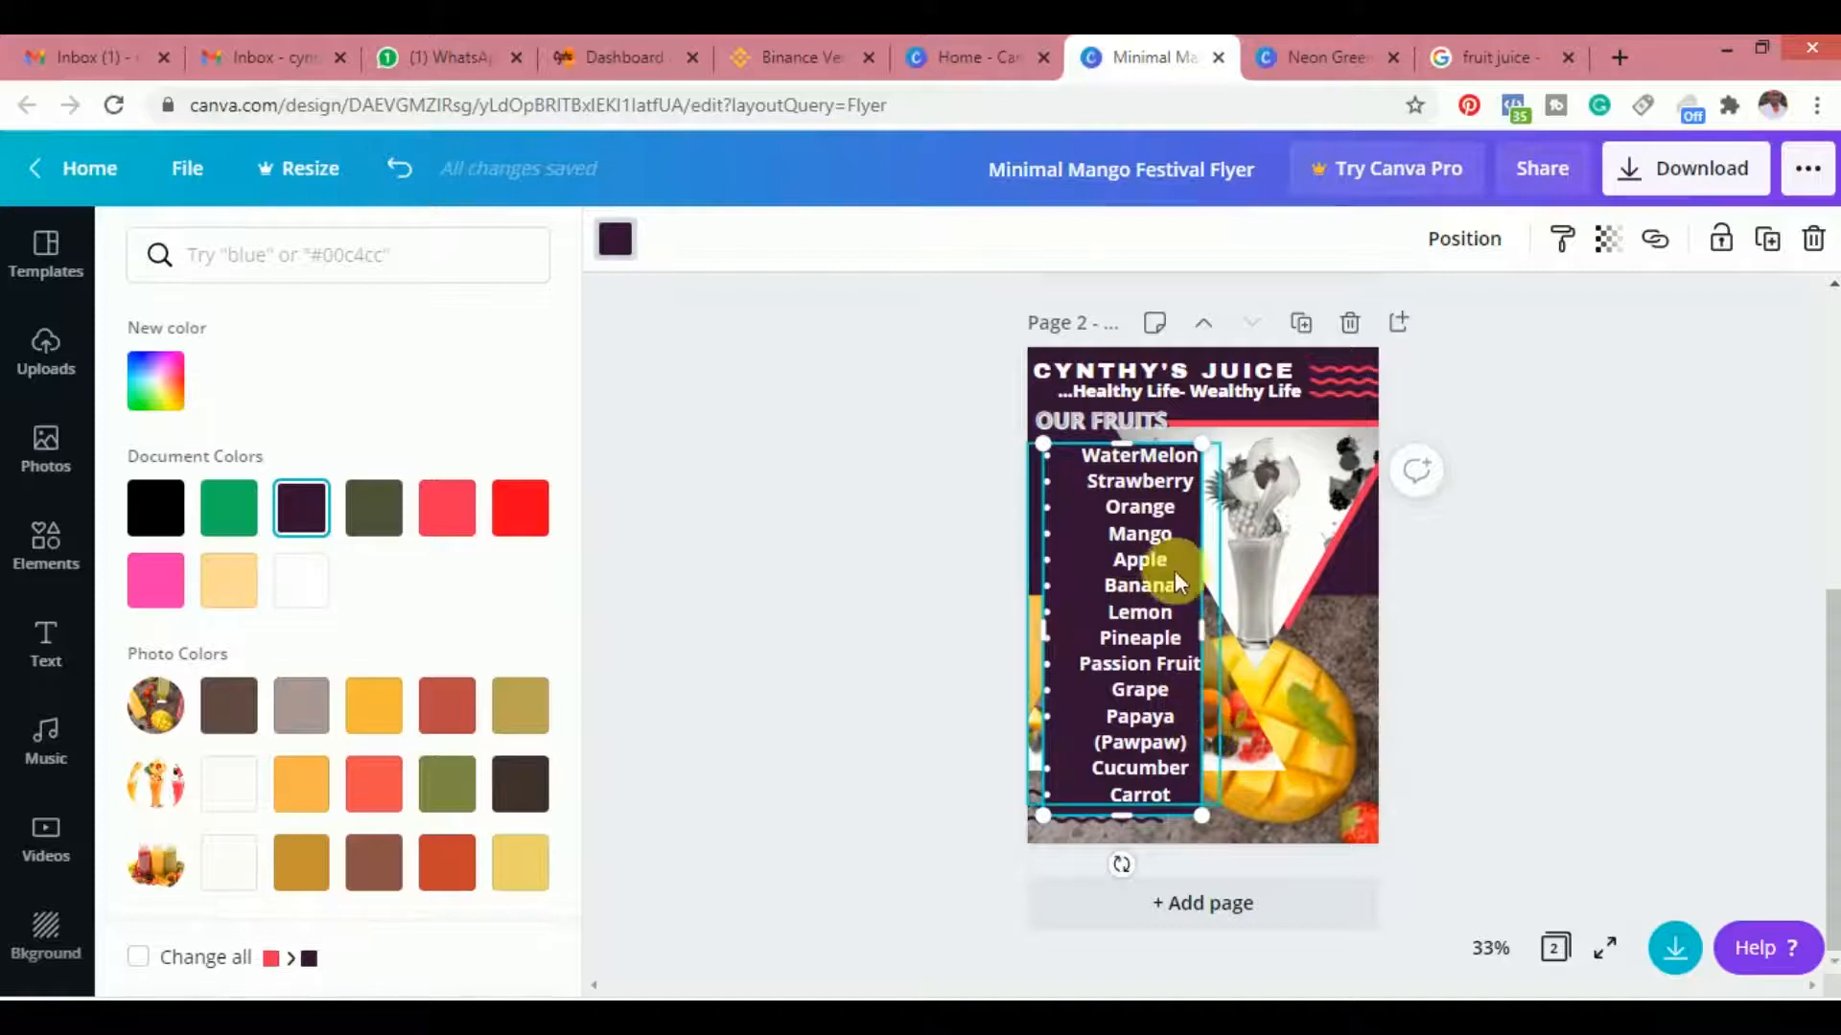
pyautogui.rightClick(1079, 561)
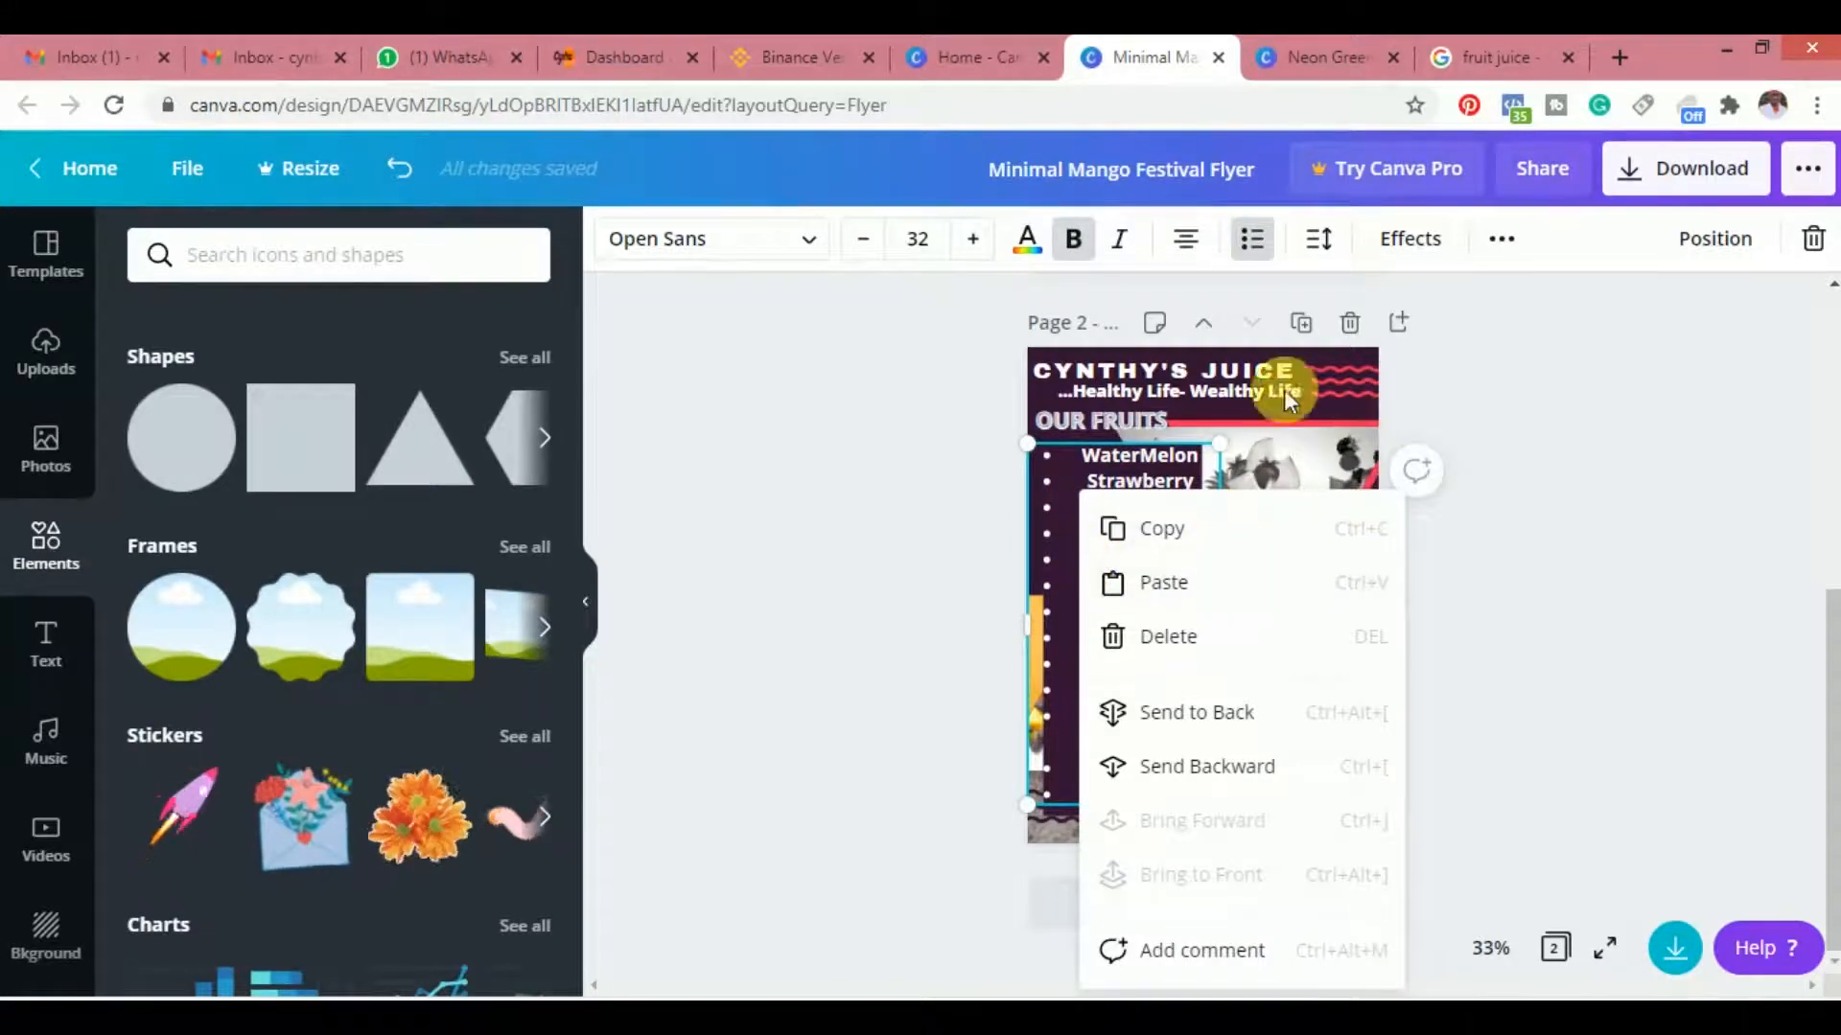
pyautogui.click(1426, 239)
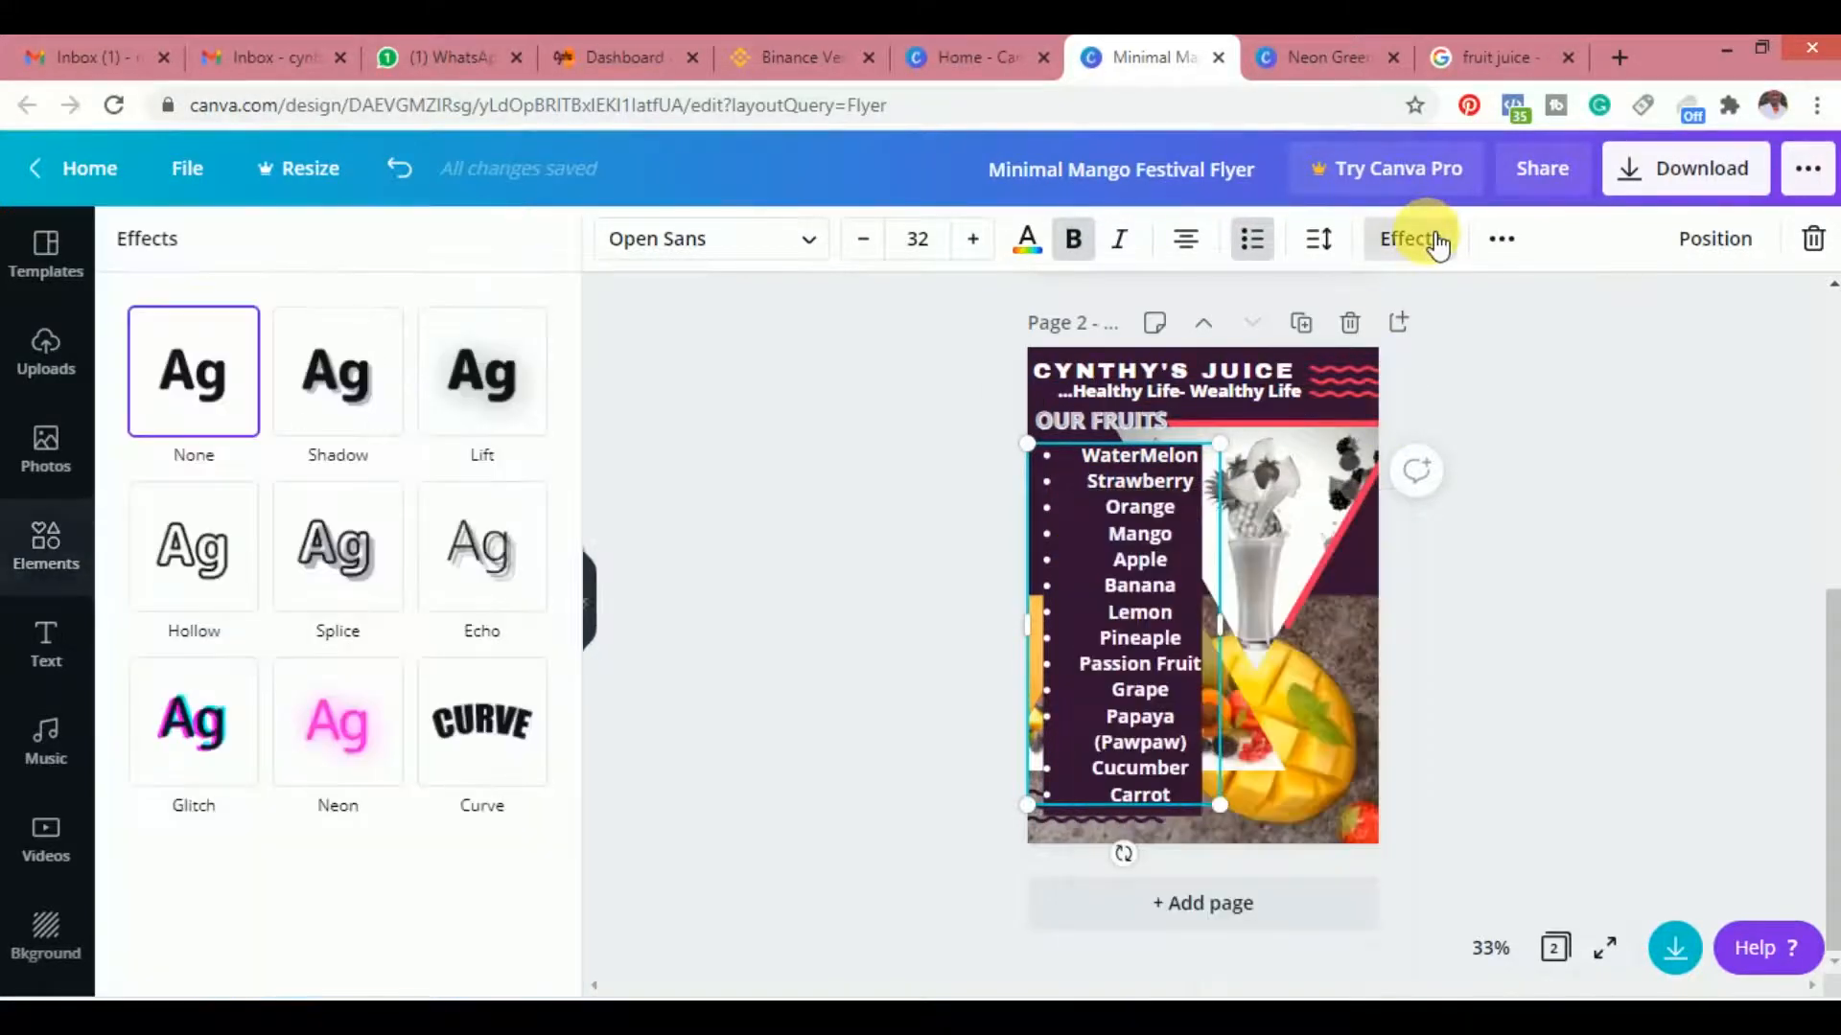
pyautogui.click(1504, 239)
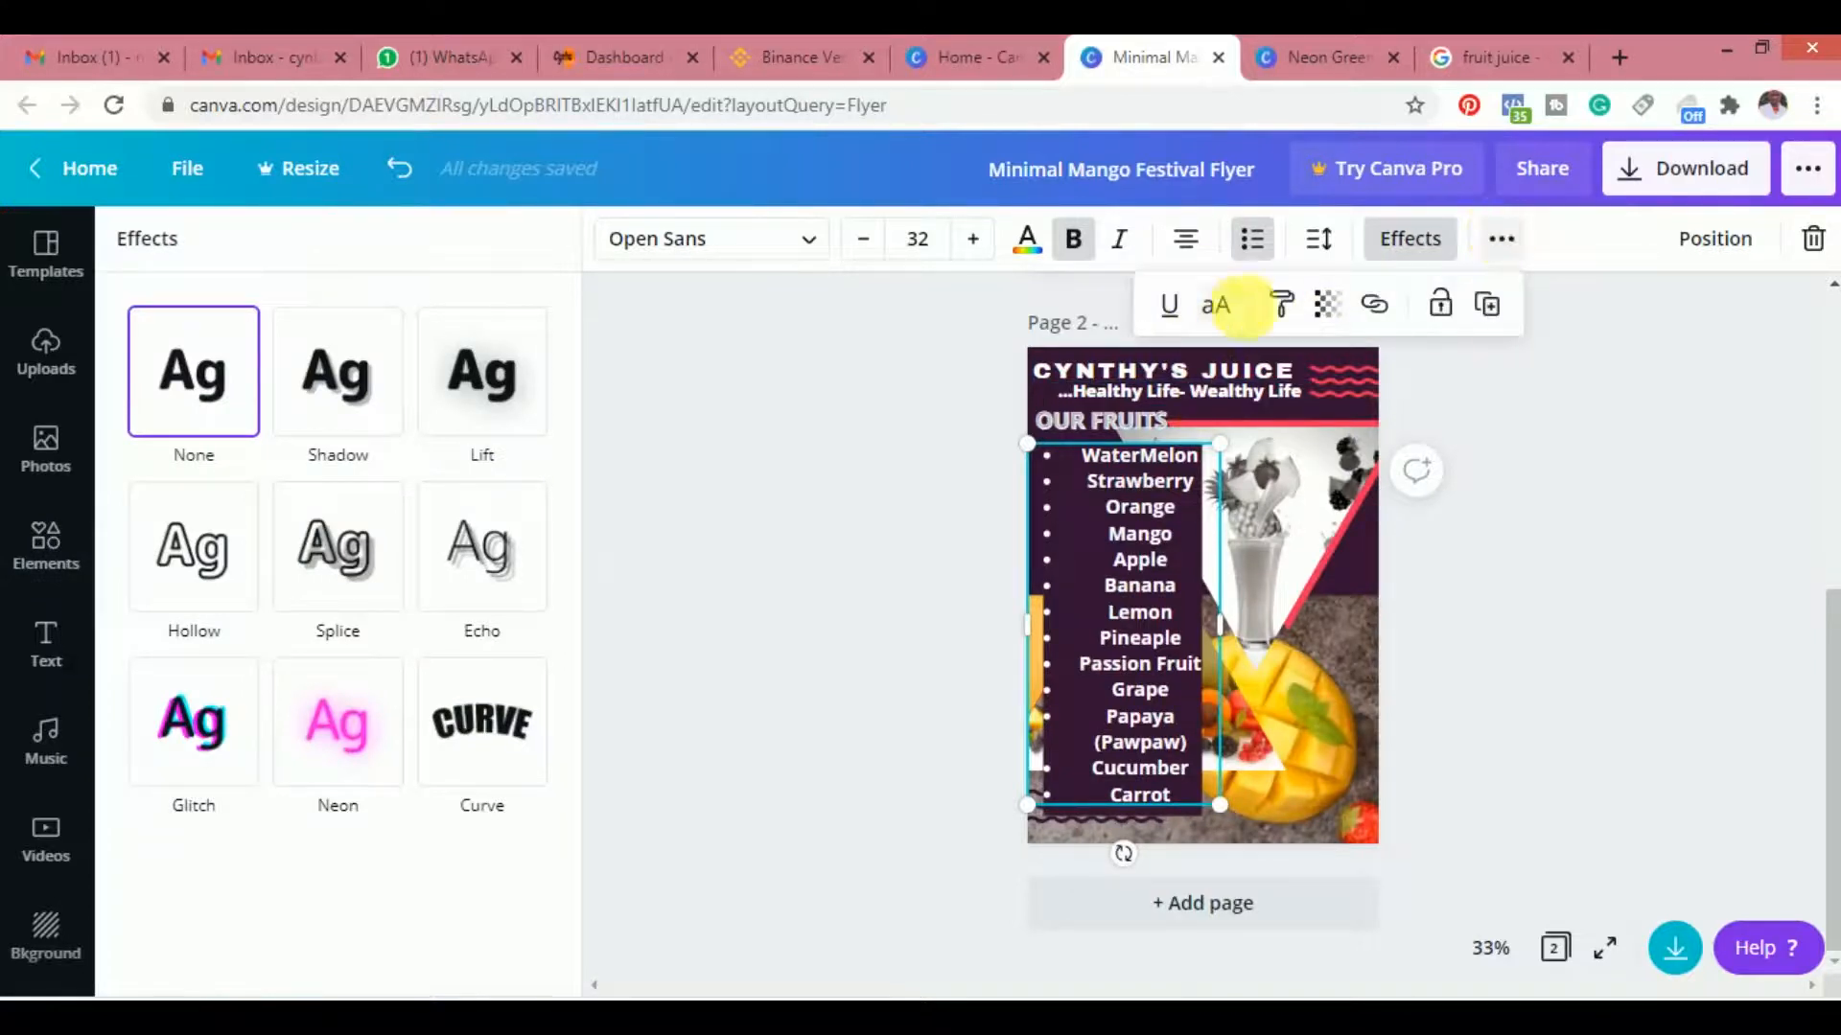
pyautogui.click(1328, 307)
pyautogui.moveTo(1244, 403)
pyautogui.mouseDown()
pyautogui.moveTo(1149, 386)
pyautogui.moveTo(1268, 390)
pyautogui.mouseUp()
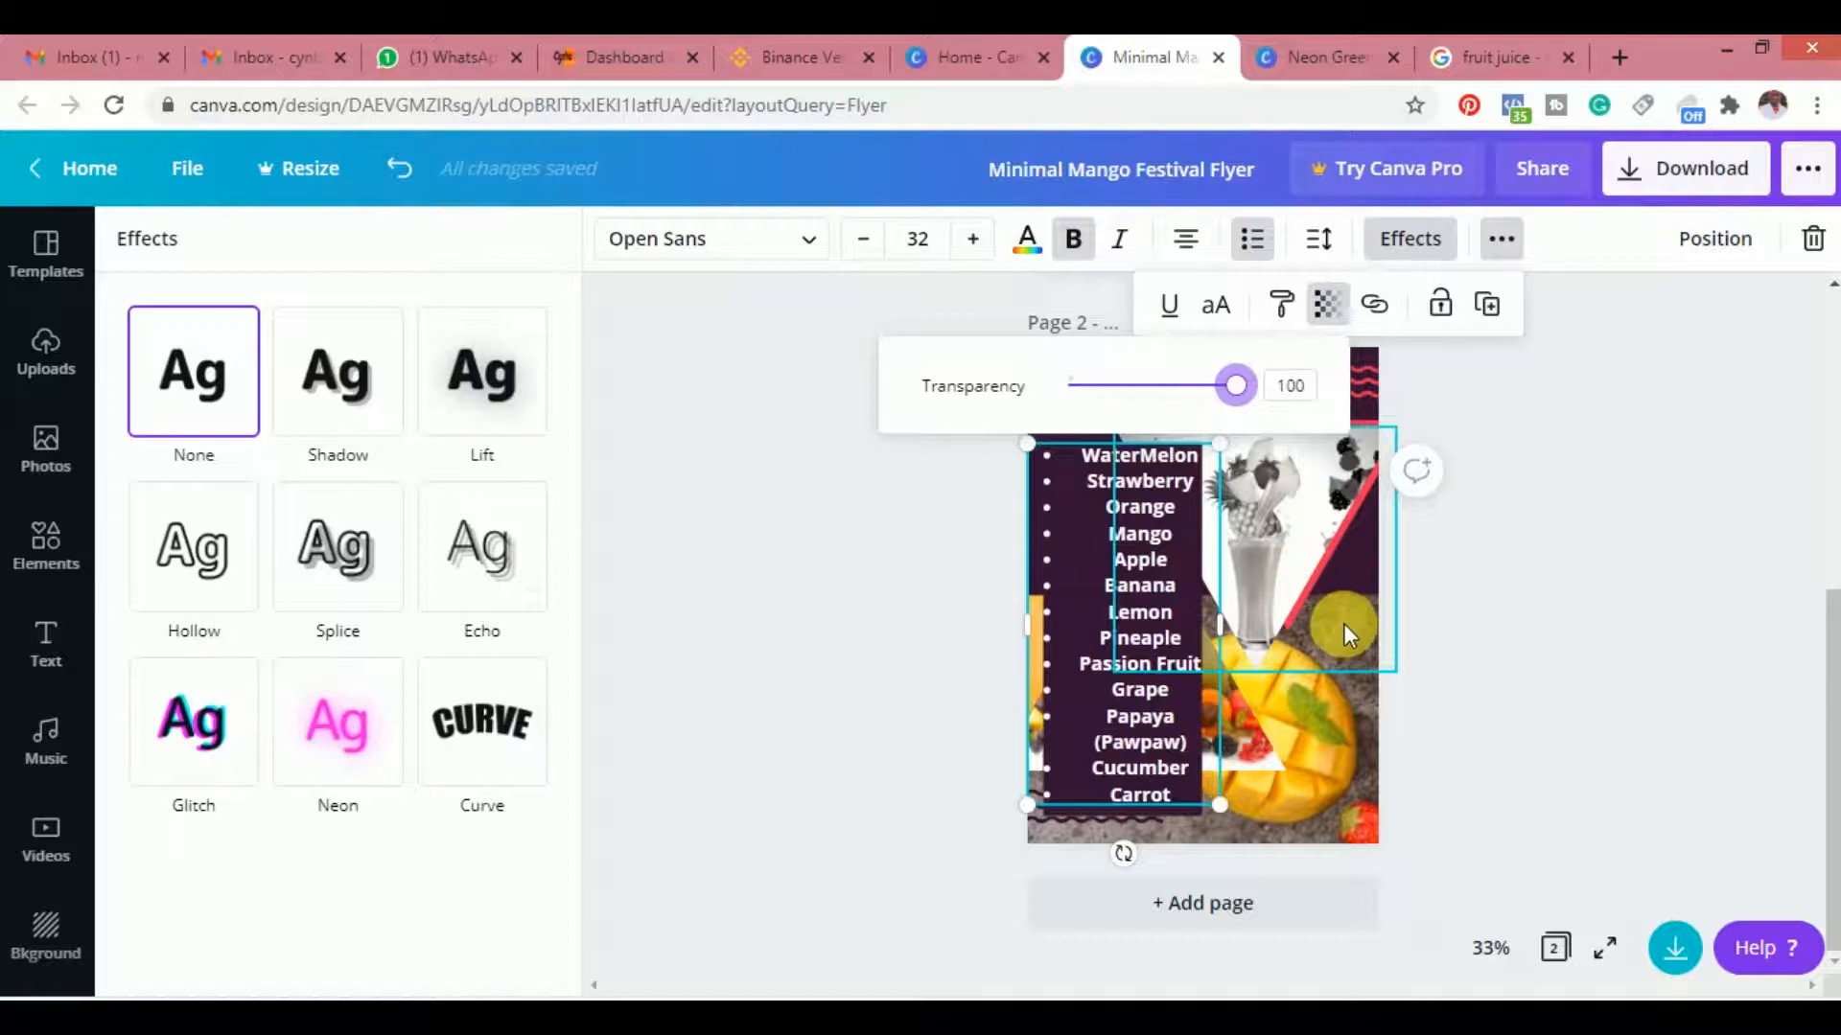
pyautogui.click(1343, 624)
pyautogui.click(1079, 571)
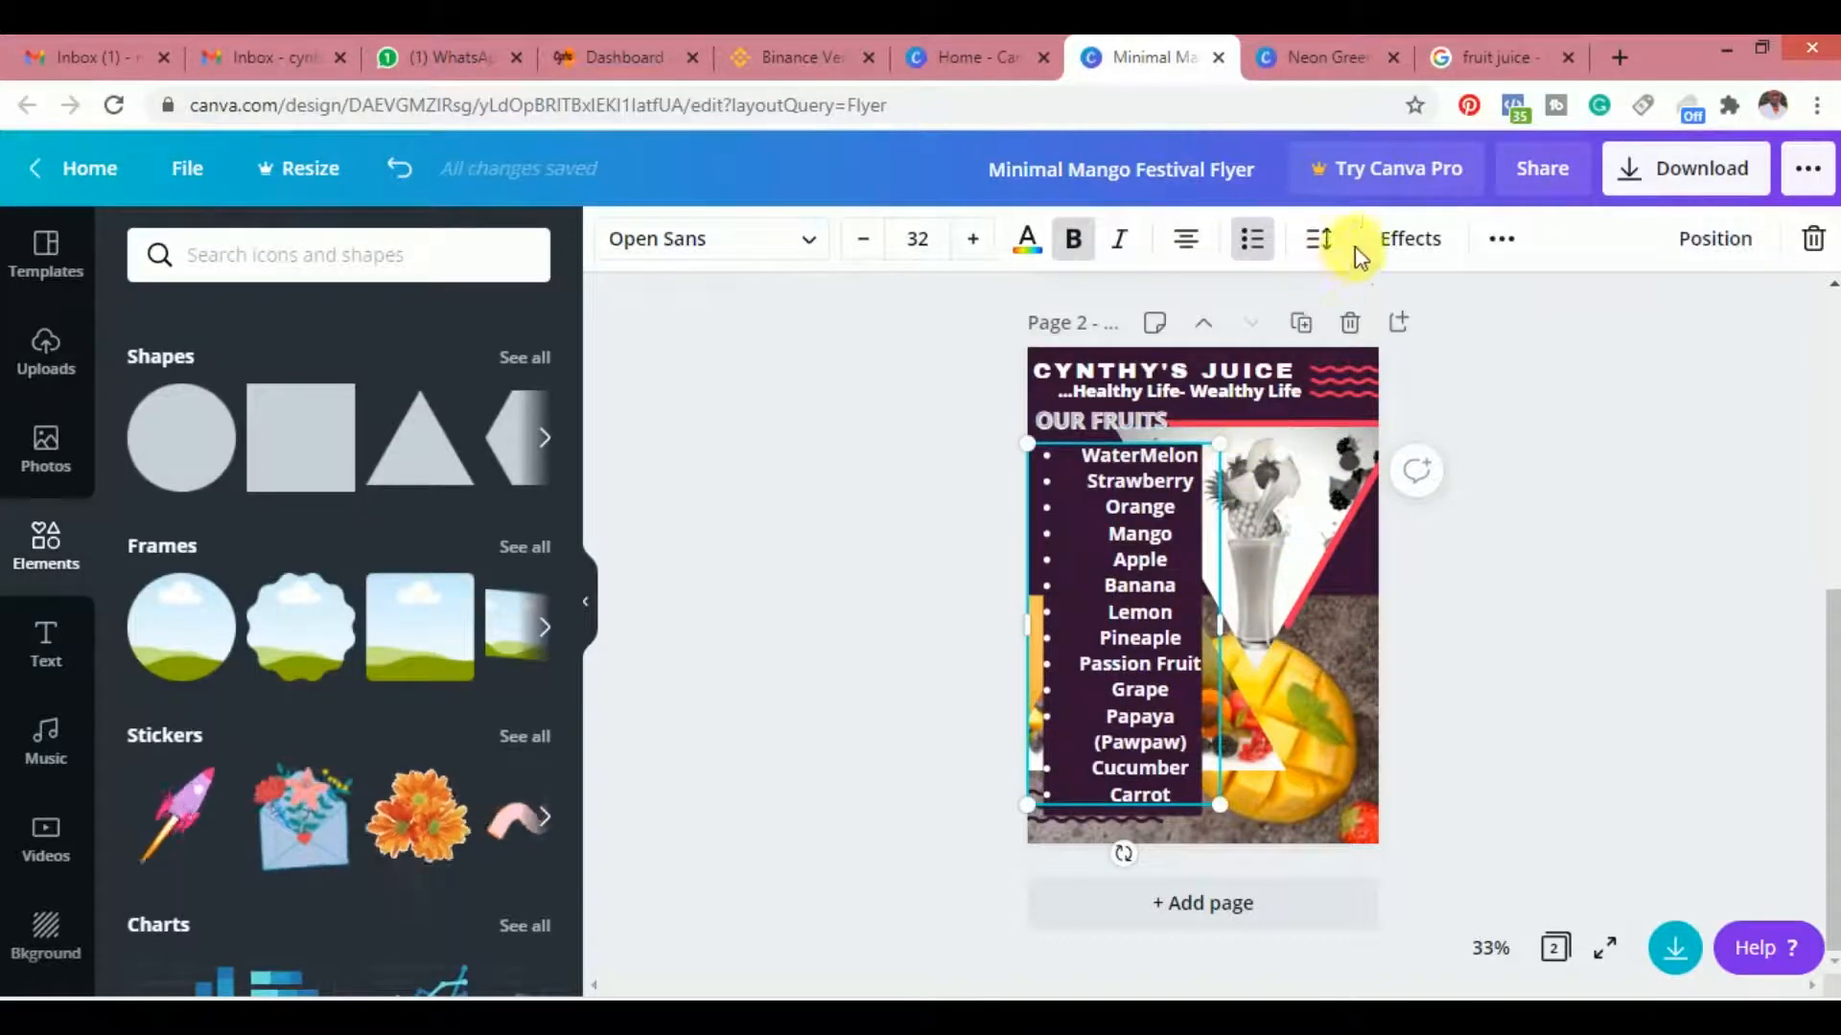
pyautogui.click(1495, 244)
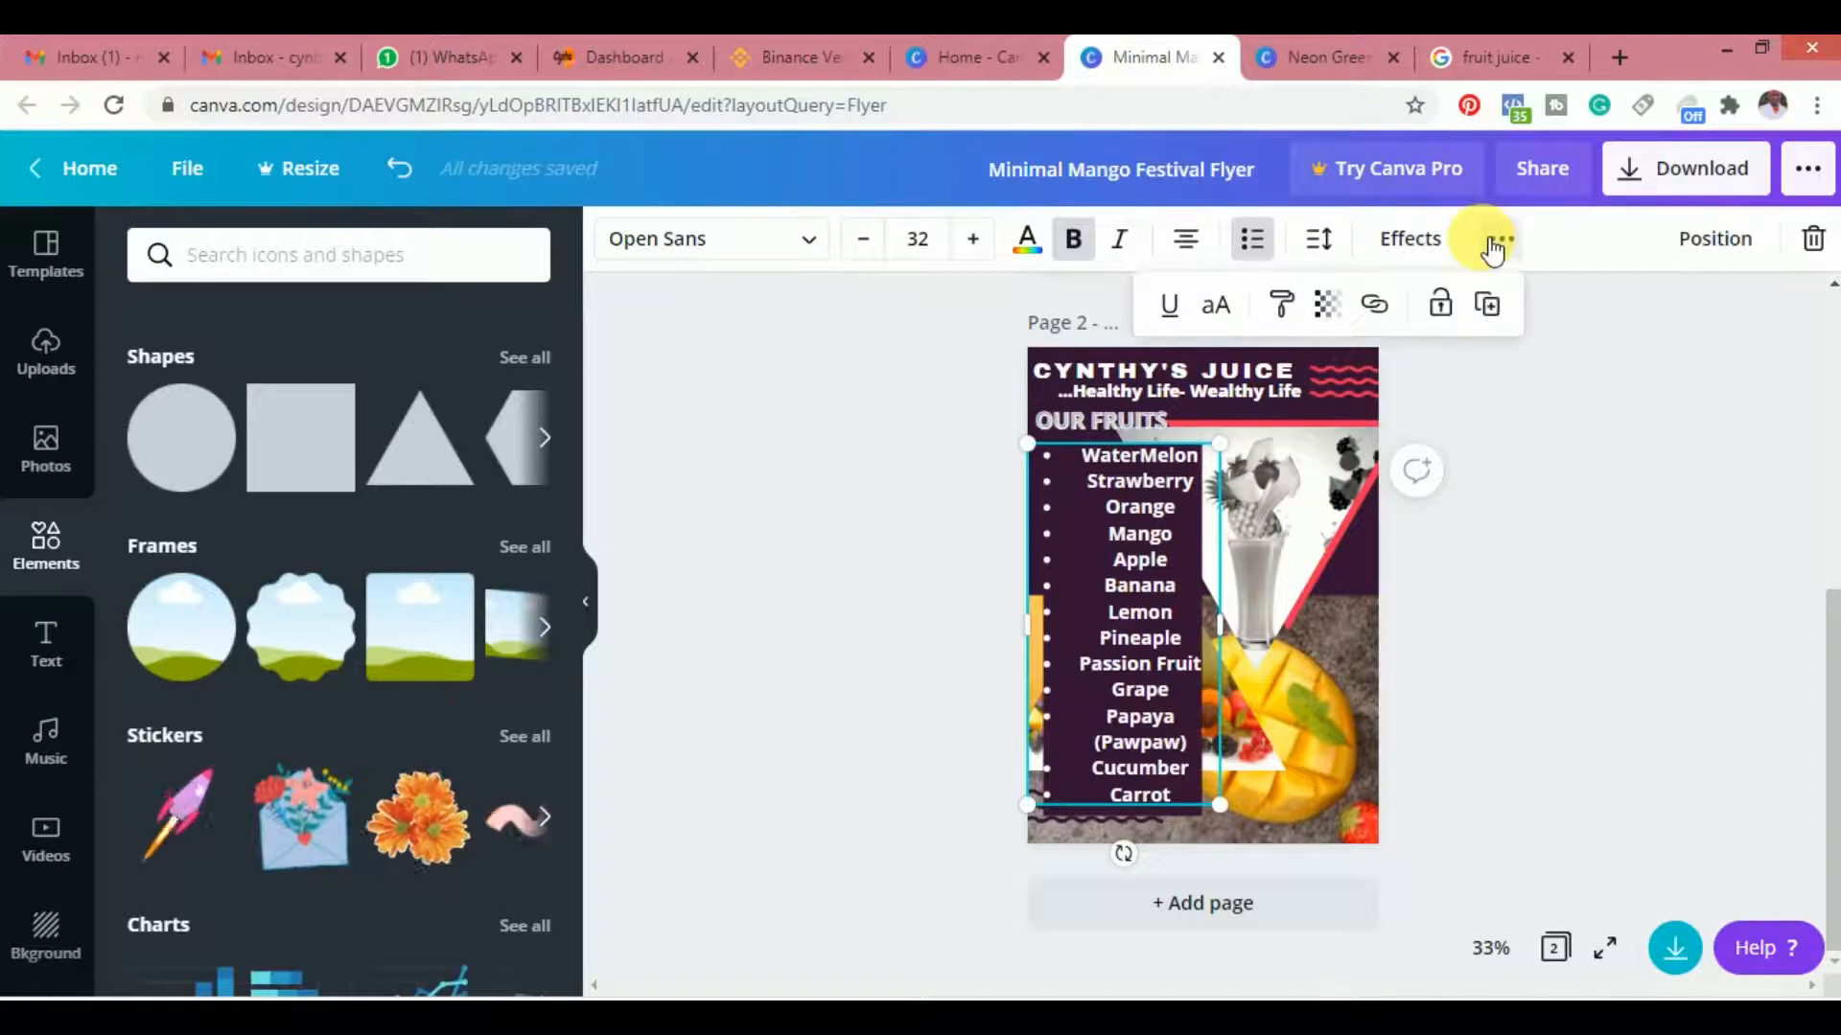
pyautogui.click(1323, 311)
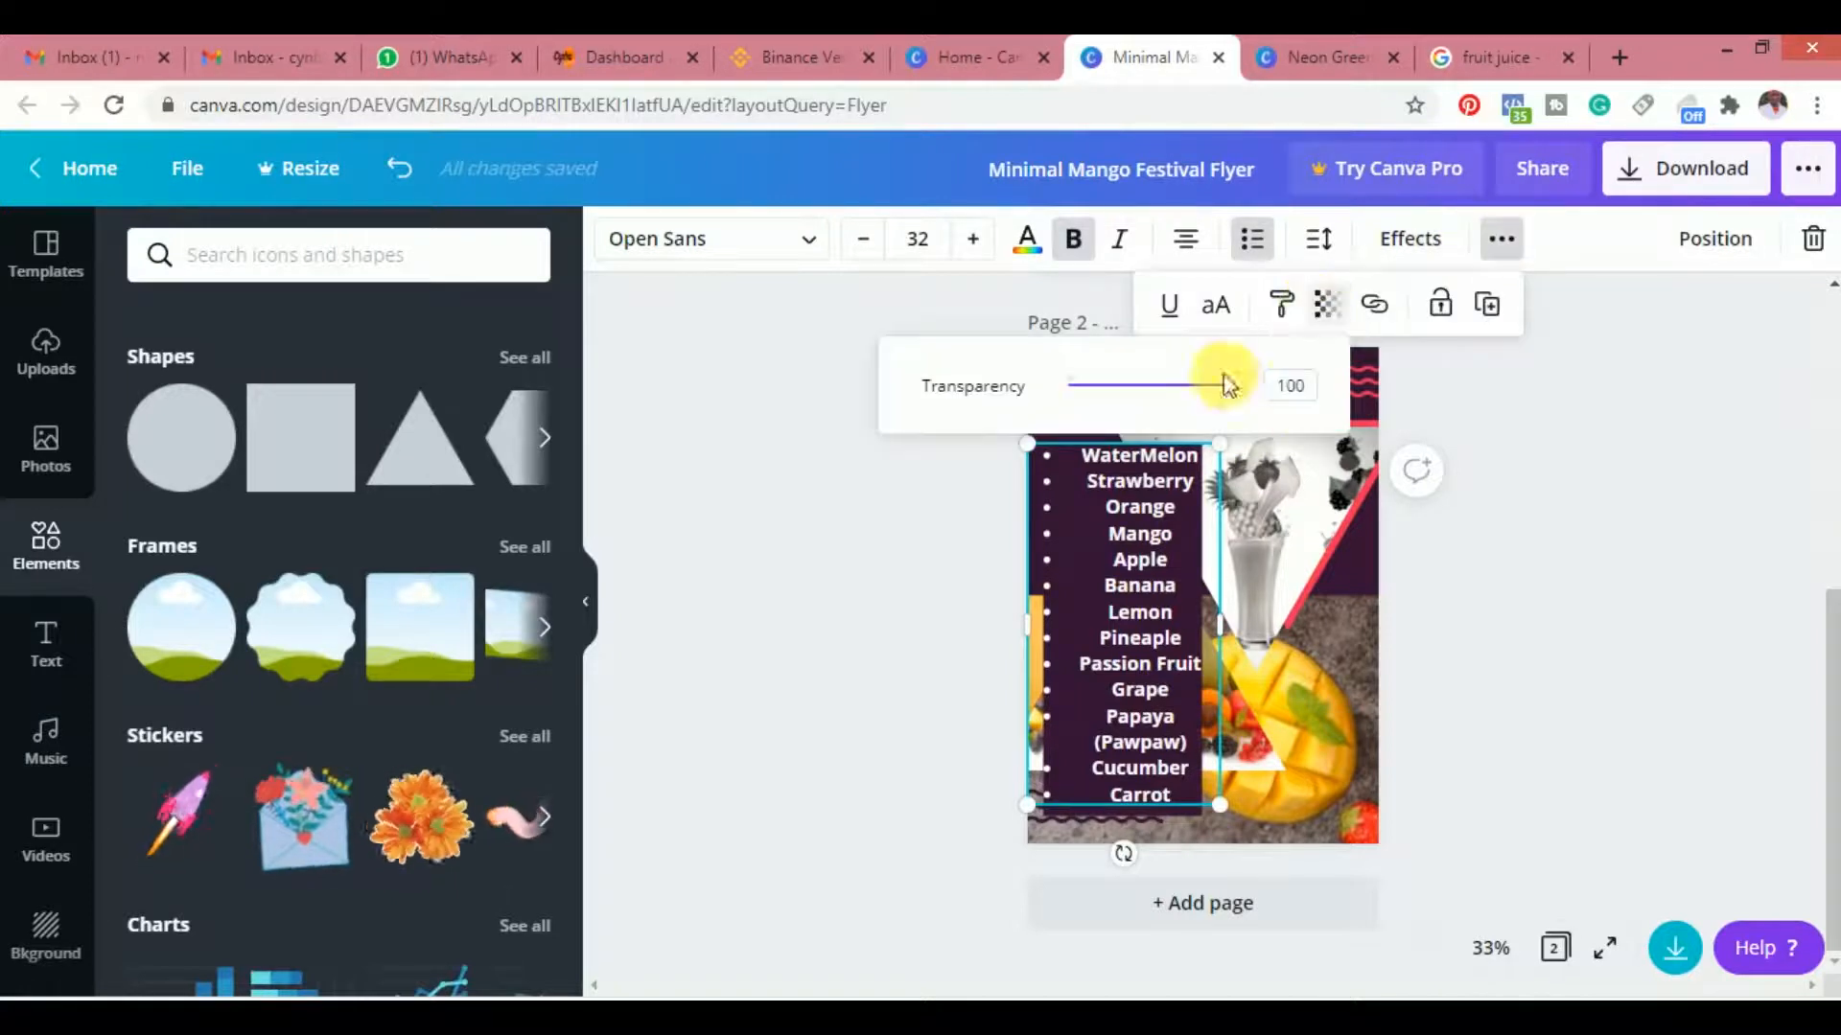
pyautogui.moveTo(1243, 393); pyautogui.dragTo(1287, 381)
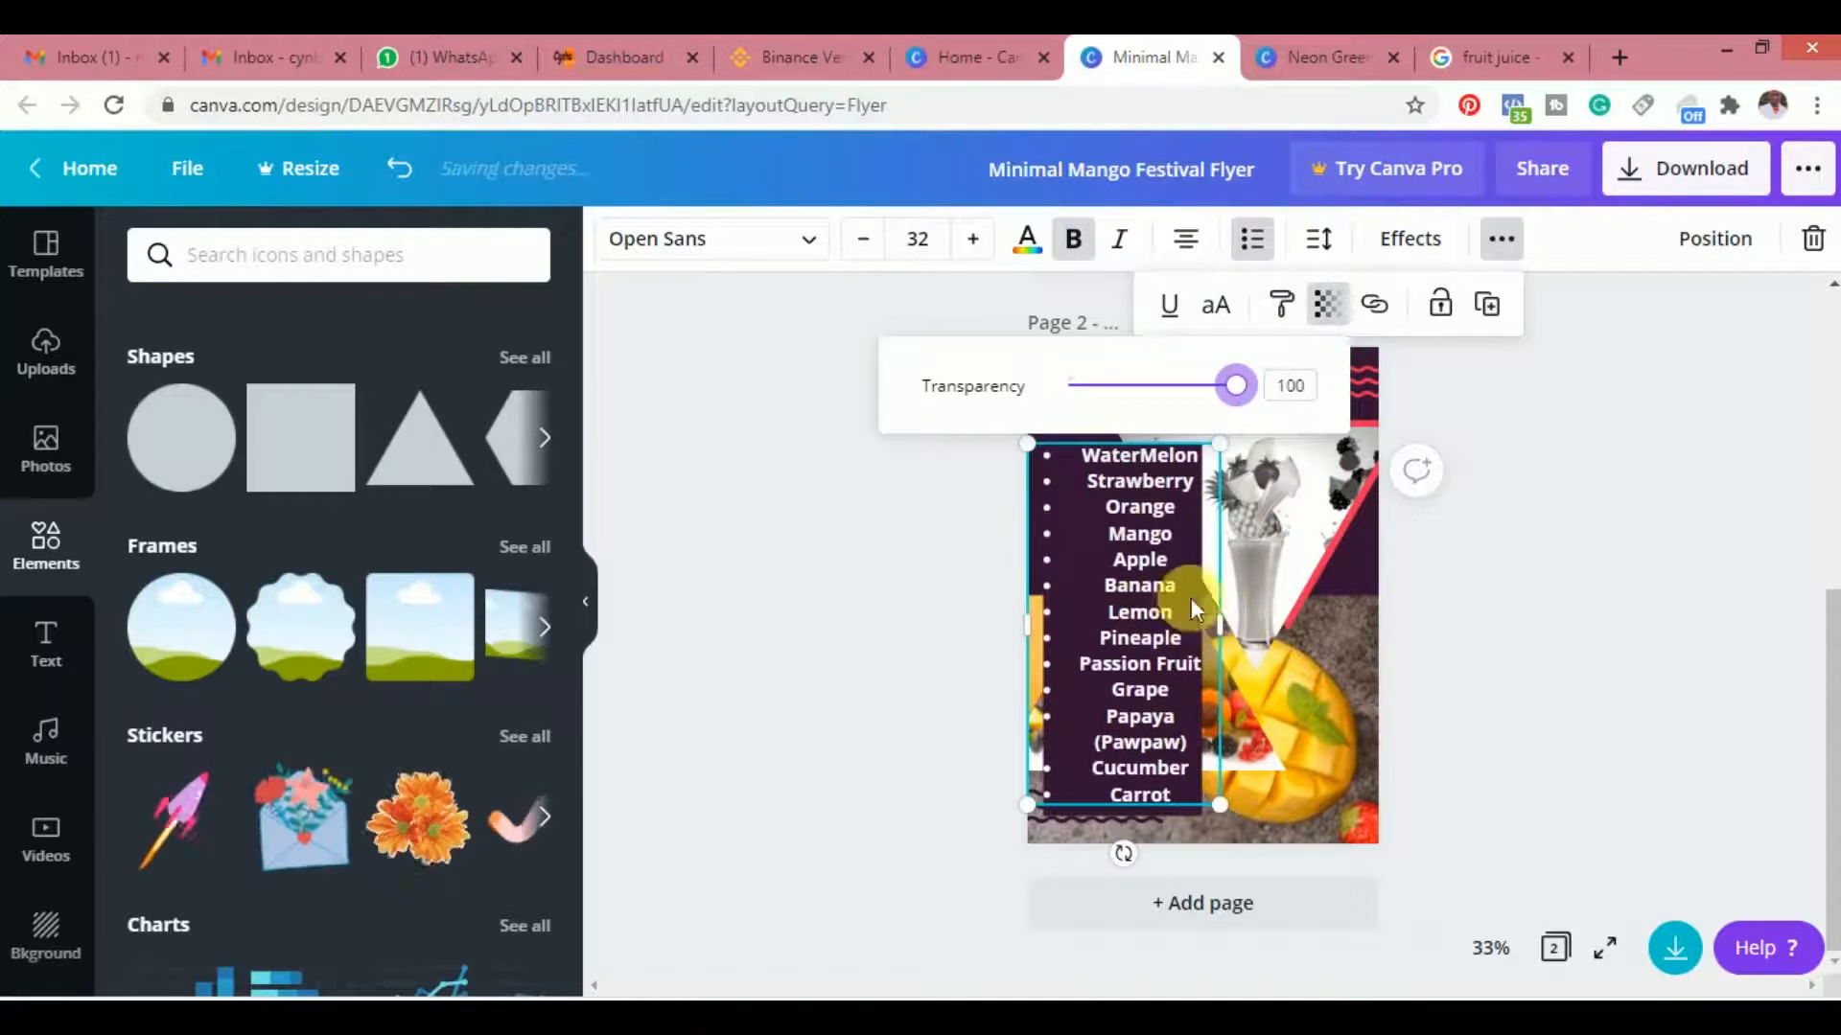
pyautogui.click(1555, 554)
# Set the dark purple rectangle's transparency to 77, moving the fruit list off it and back over it
pyautogui.moveTo(1231, 616); pyautogui.dragTo(1443, 587)
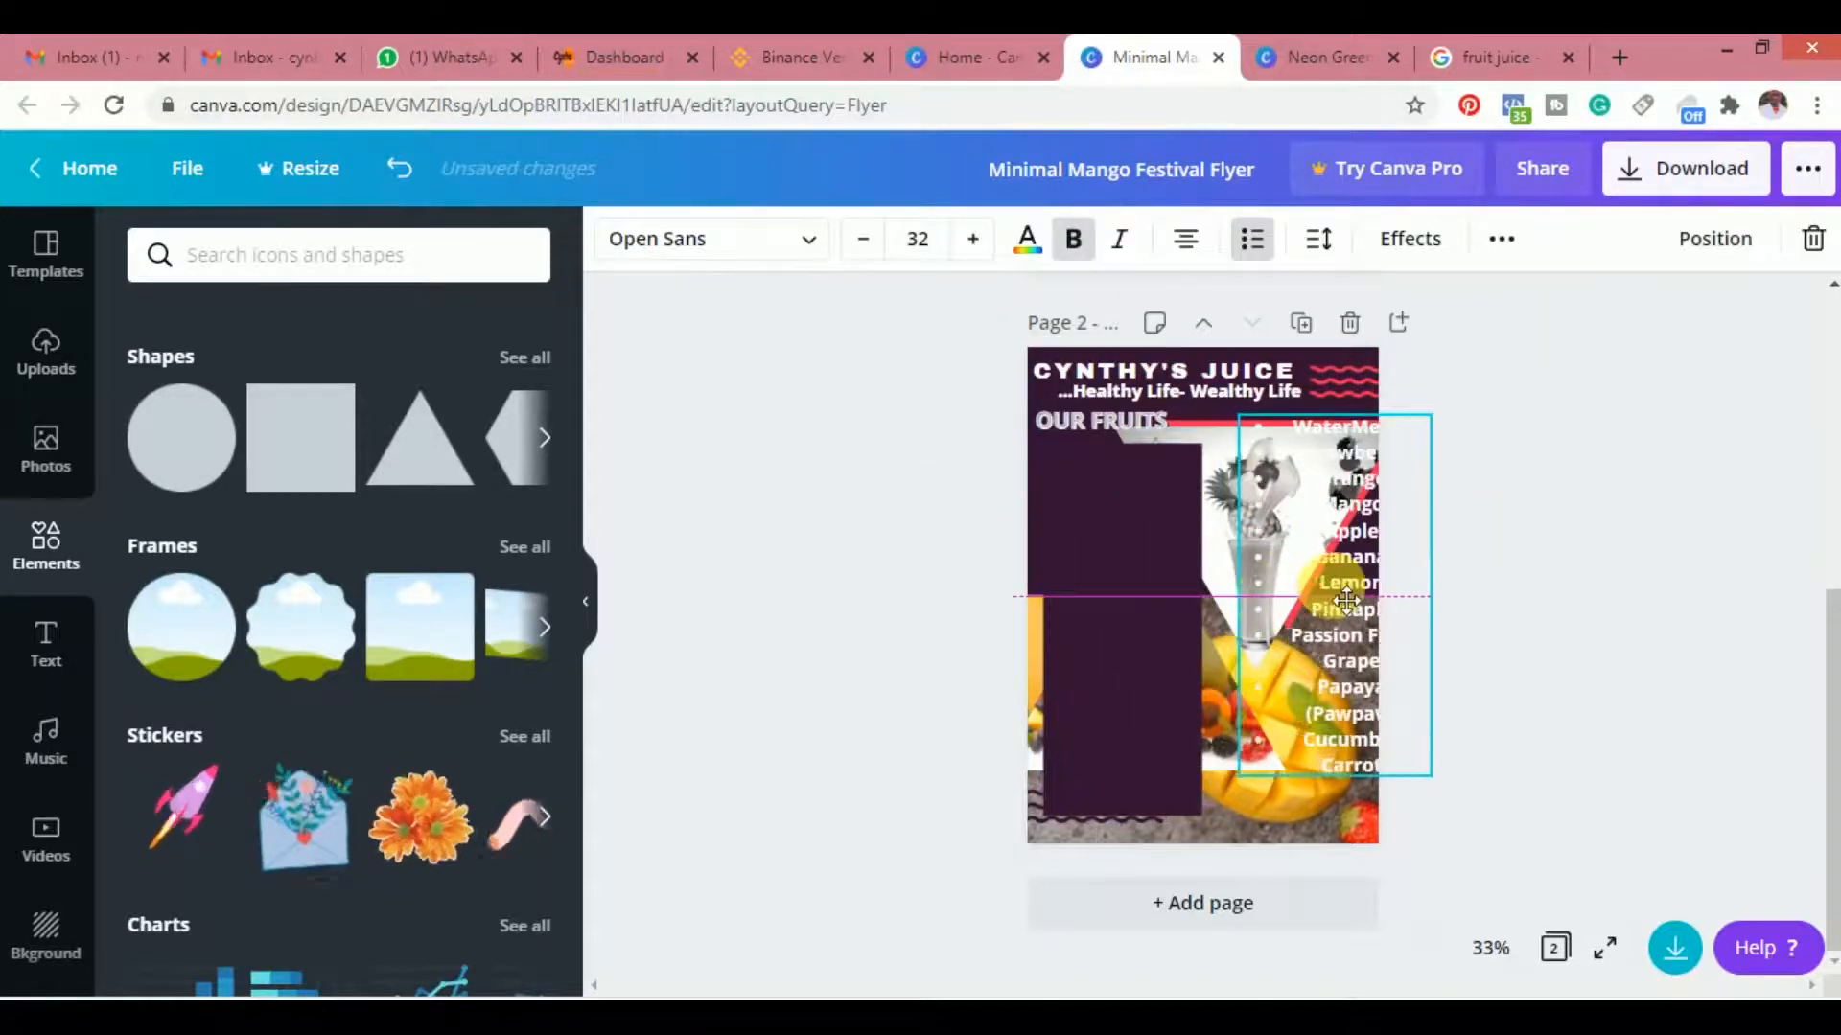
pyautogui.click(1118, 664)
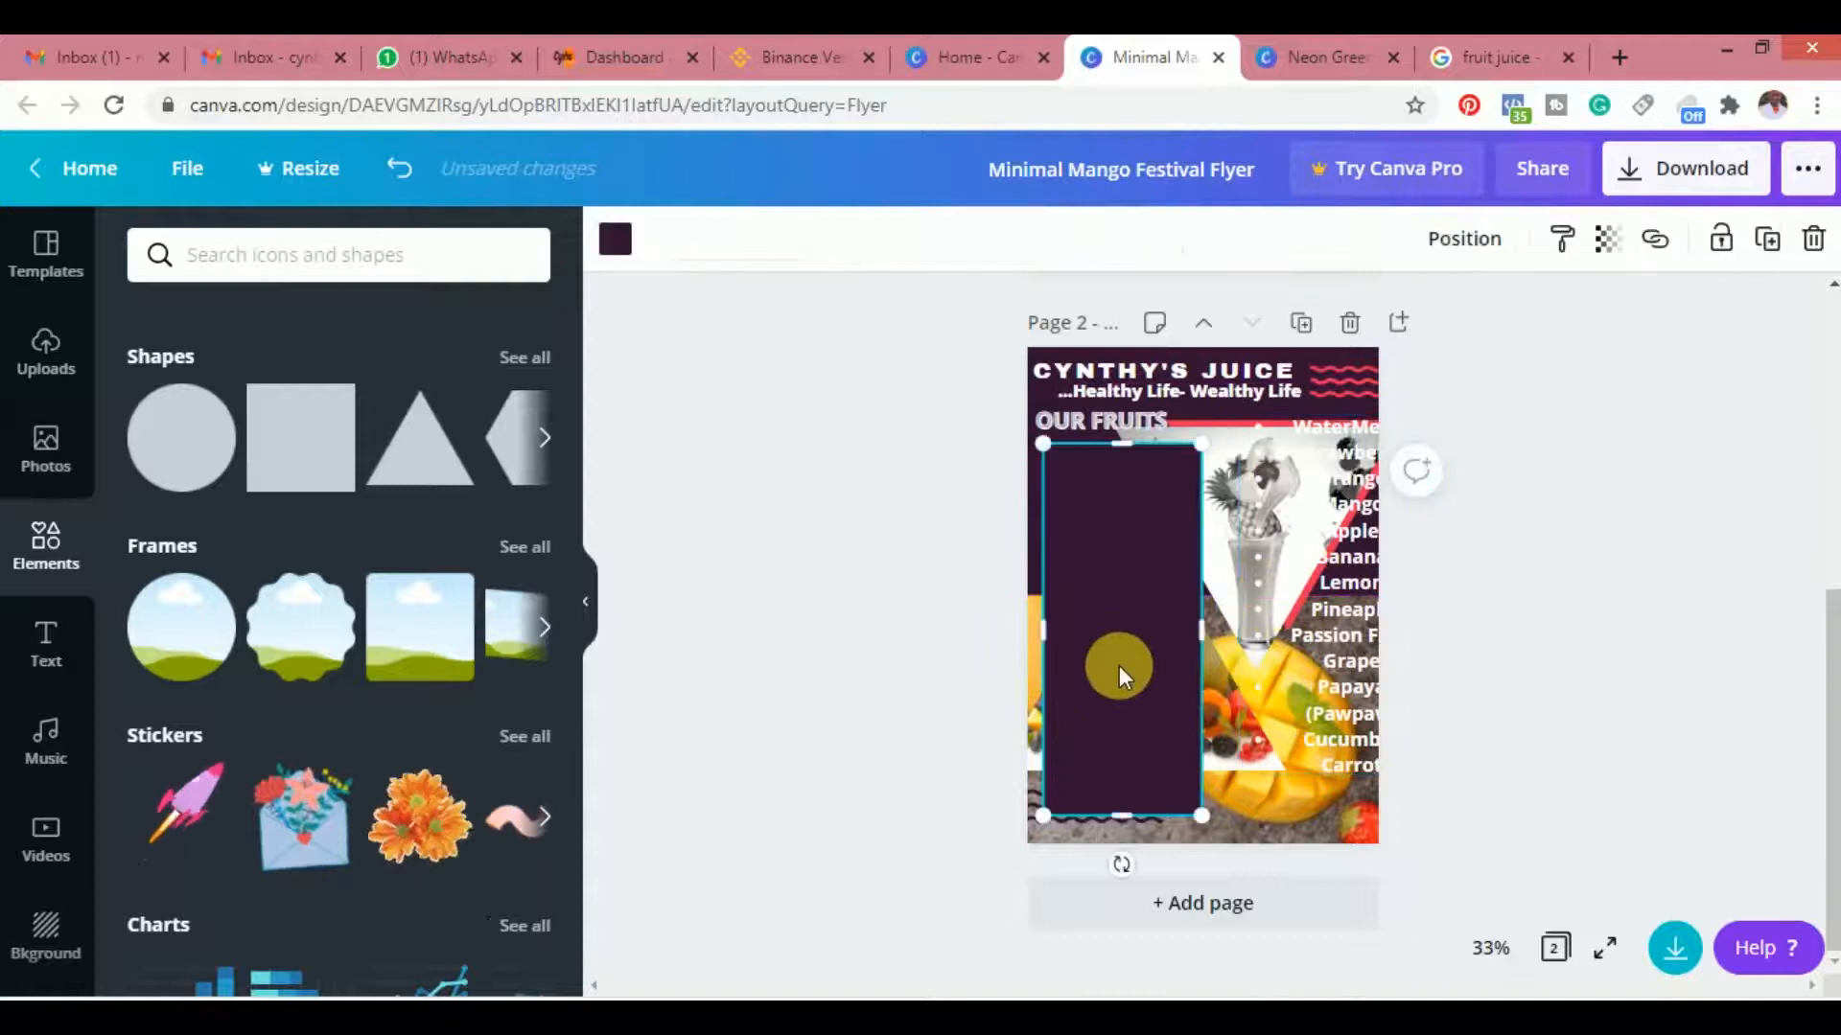
pyautogui.click(1608, 239)
pyautogui.moveTo(1526, 331); pyautogui.dragTo(1489, 338)
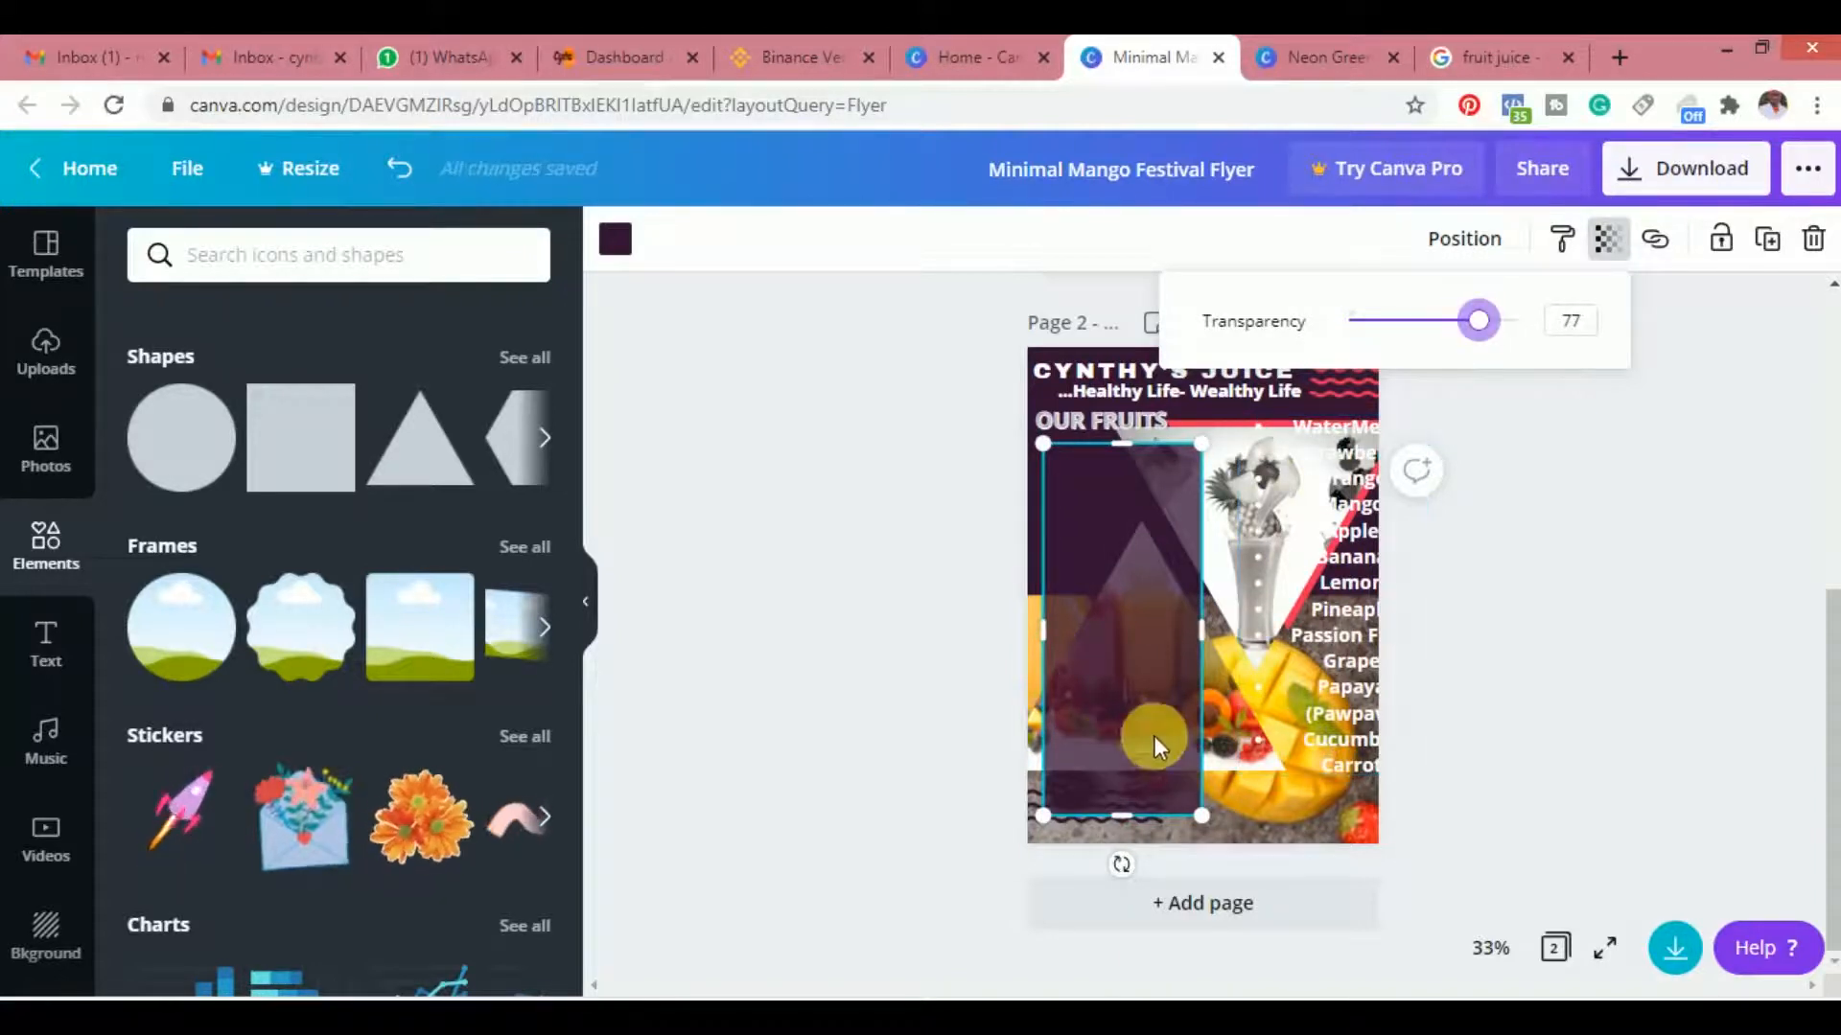
pyautogui.moveTo(1348, 611); pyautogui.dragTo(1135, 659)
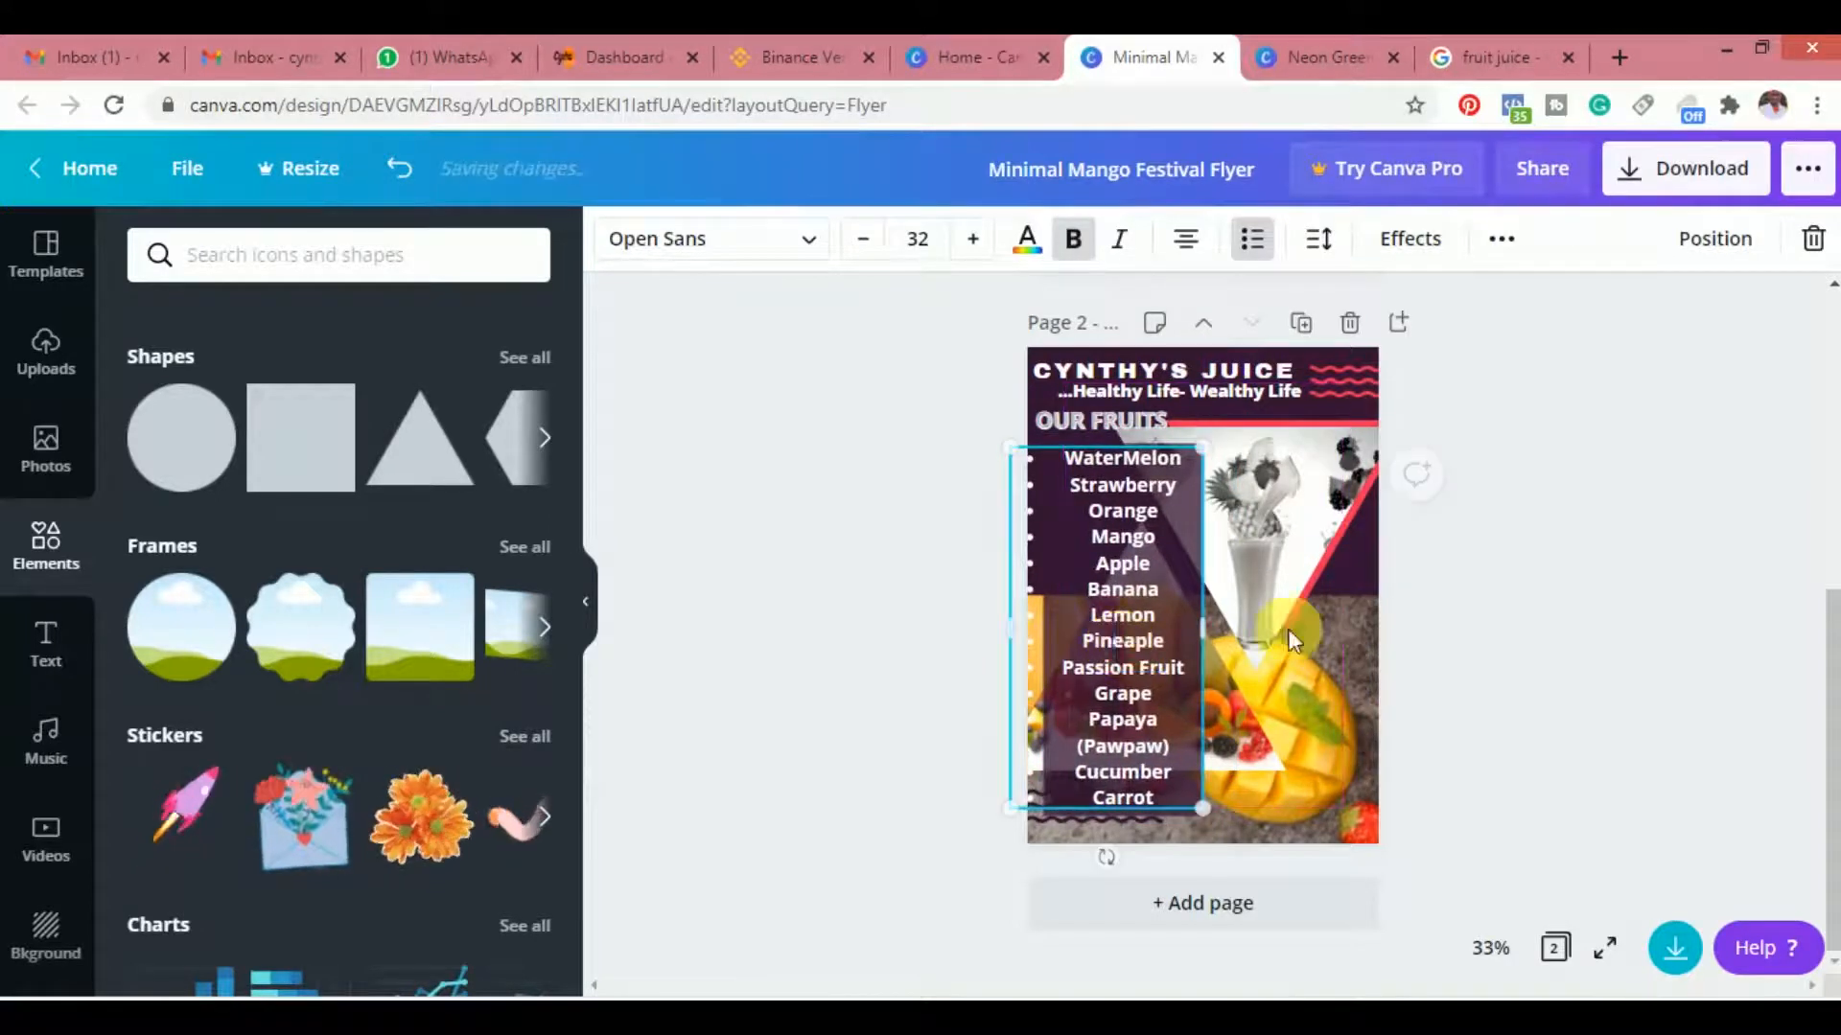
pyautogui.click(1580, 602)
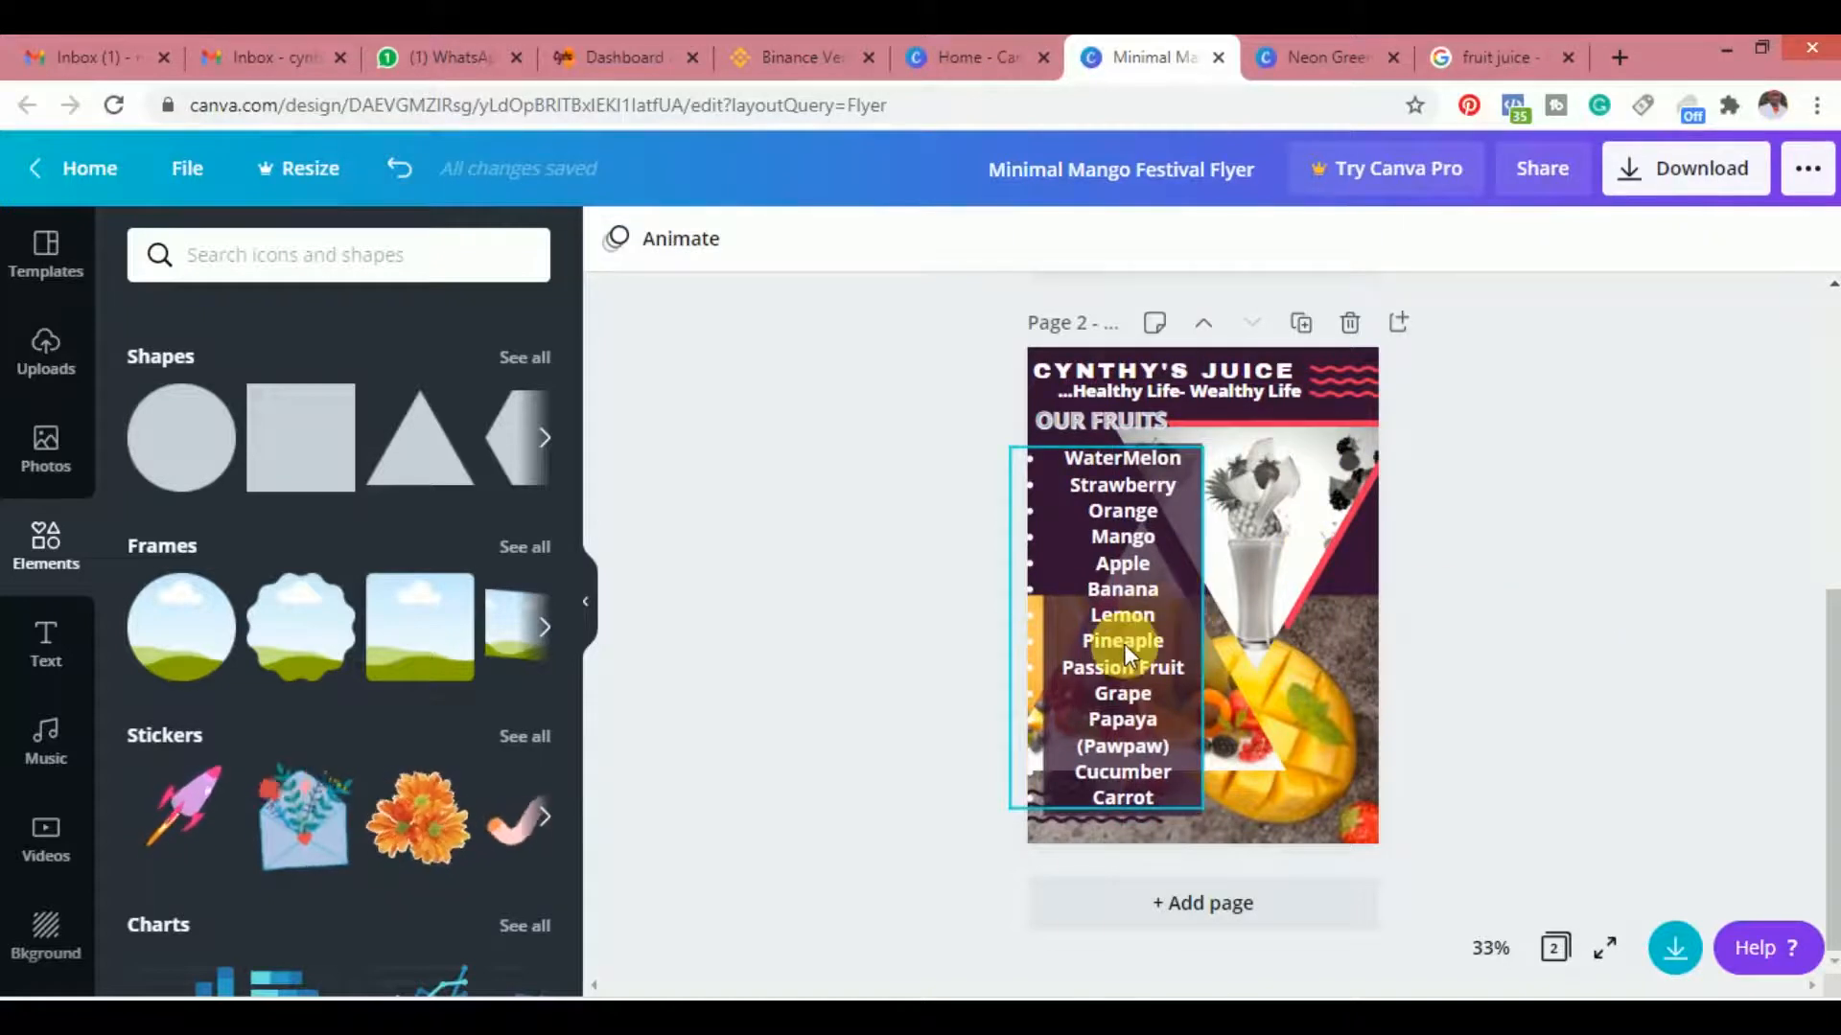
# Lower the fruit list slightly and resize the rectangle so its upper and lower edges match the list
pyautogui.moveTo(1124, 646); pyautogui.dragTo(1124, 666)
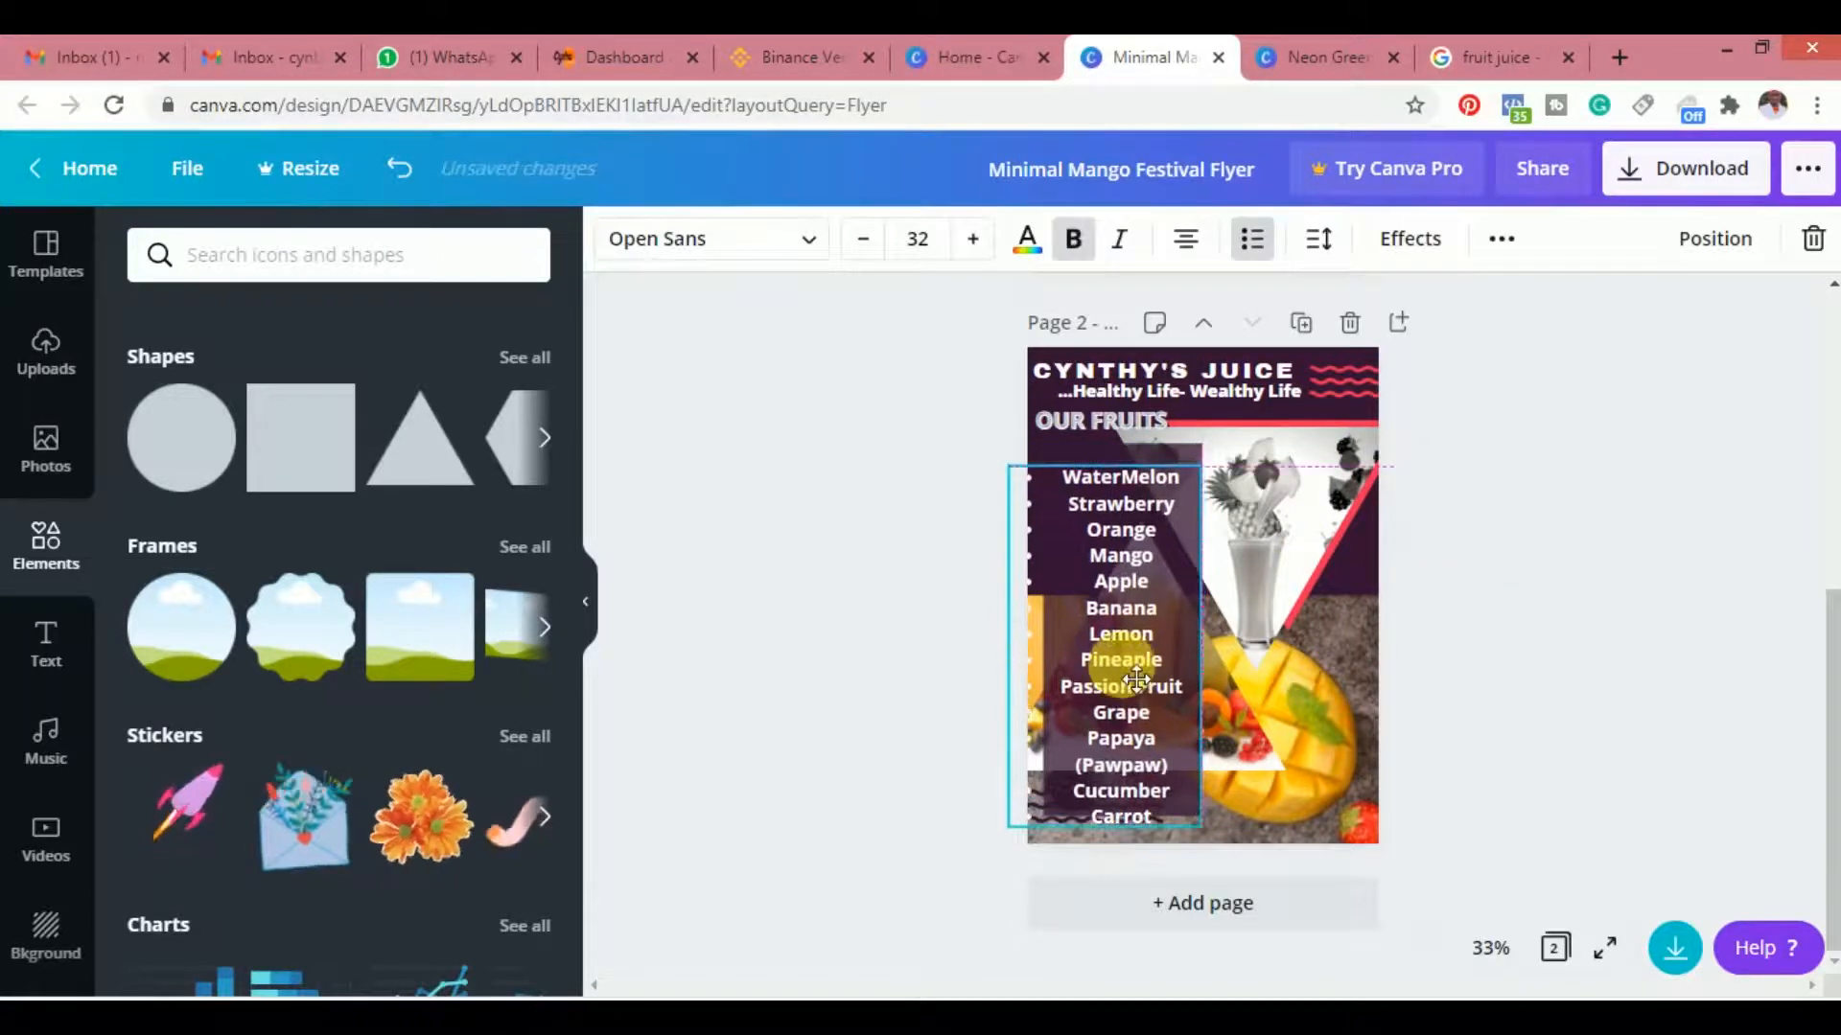
pyautogui.click(1135, 455)
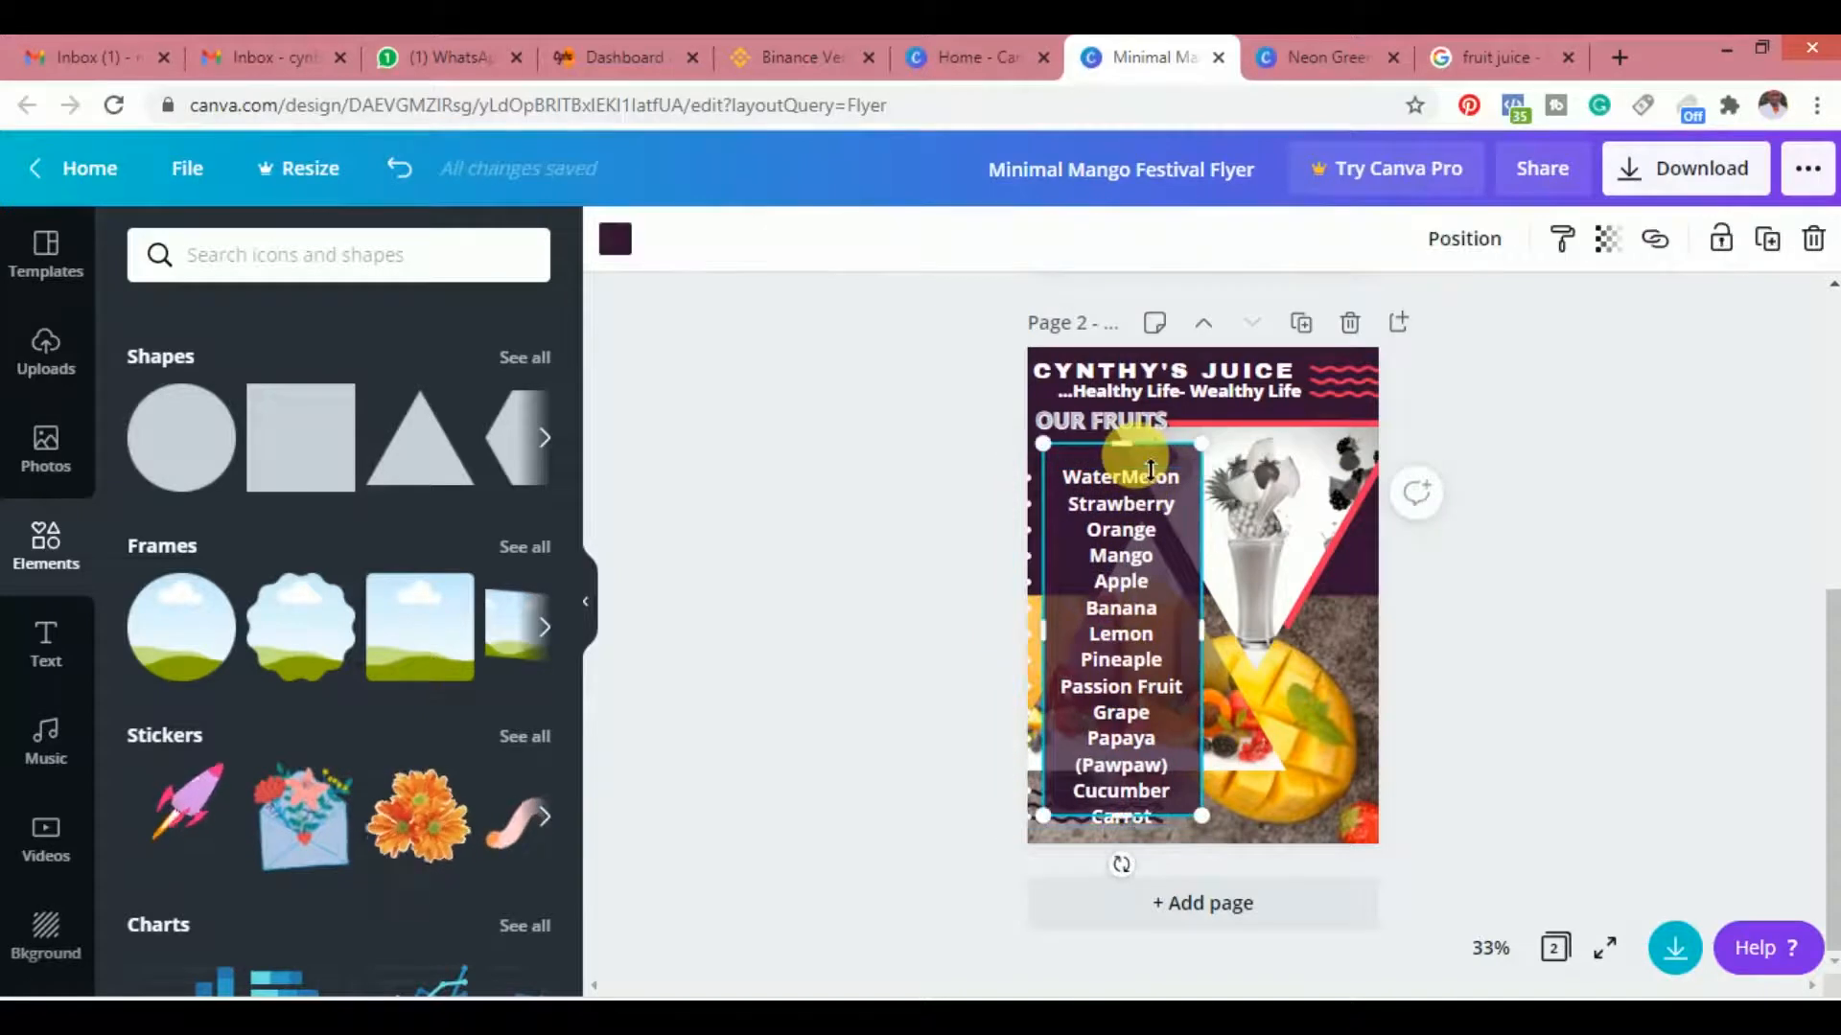
pyautogui.moveTo(1157, 477); pyautogui.dragTo(1150, 491)
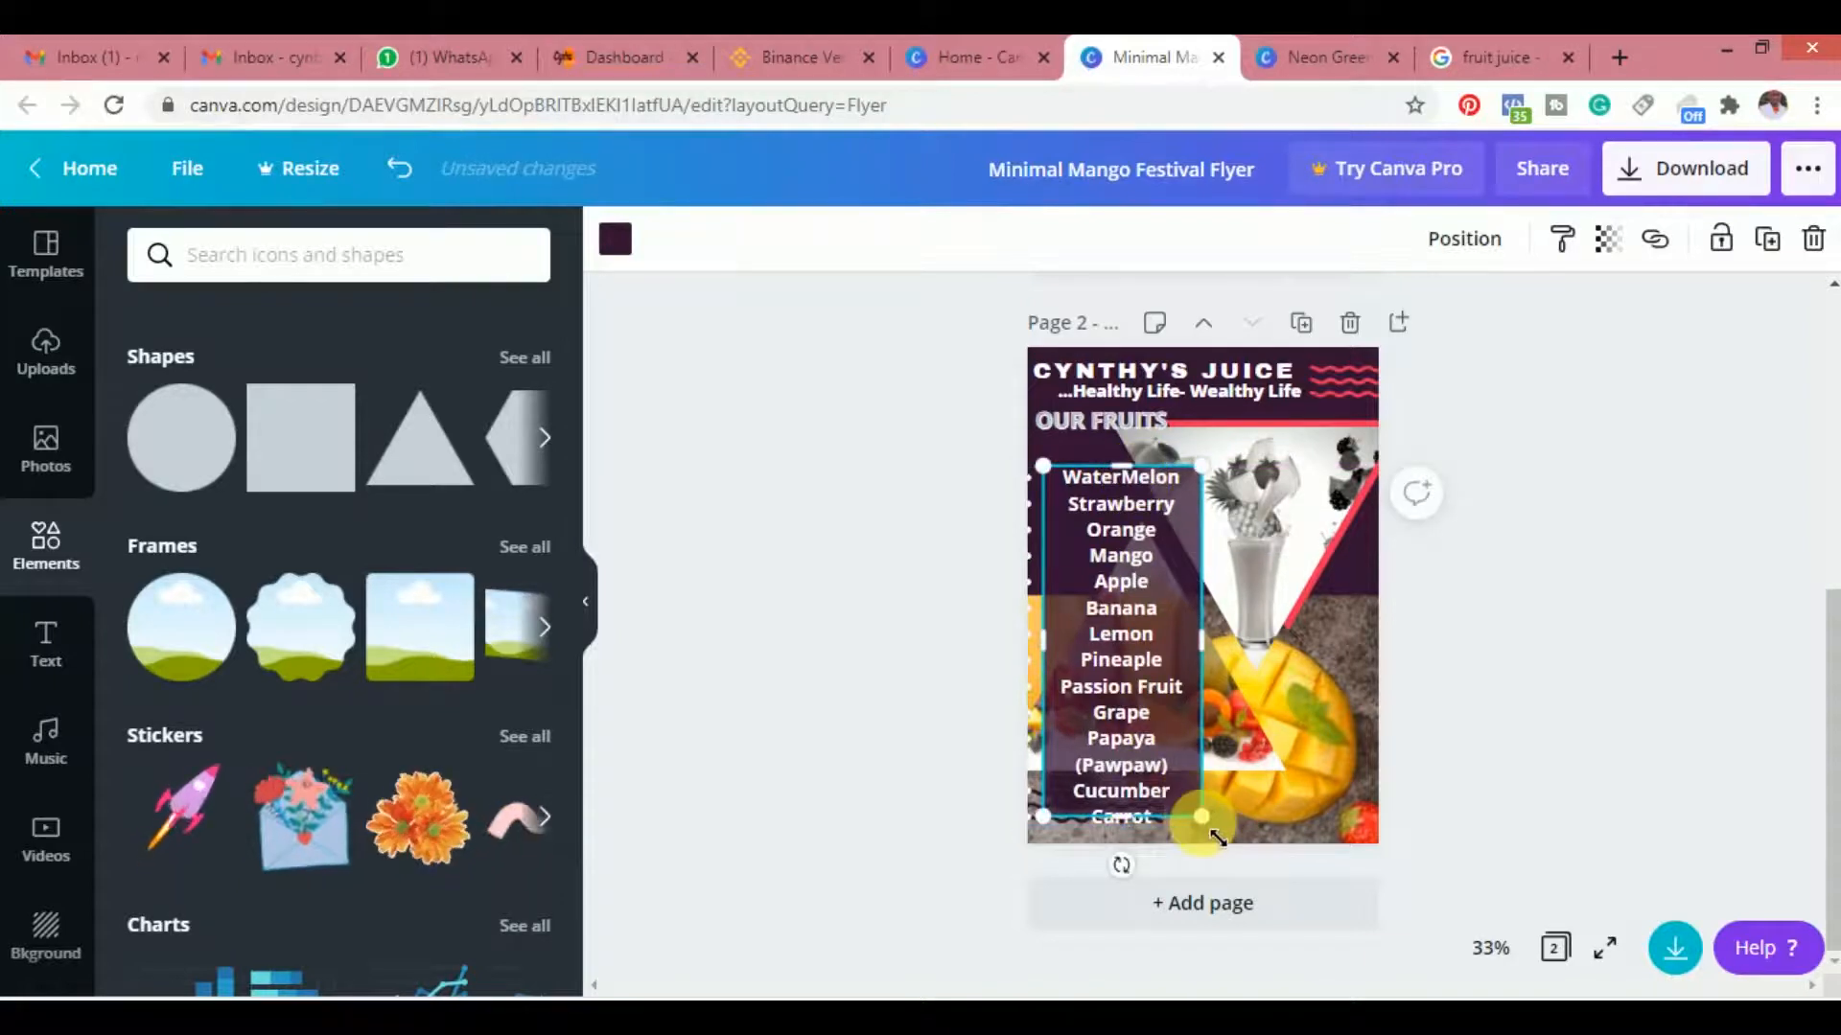
pyautogui.moveTo(1217, 851); pyautogui.dragTo(1206, 859)
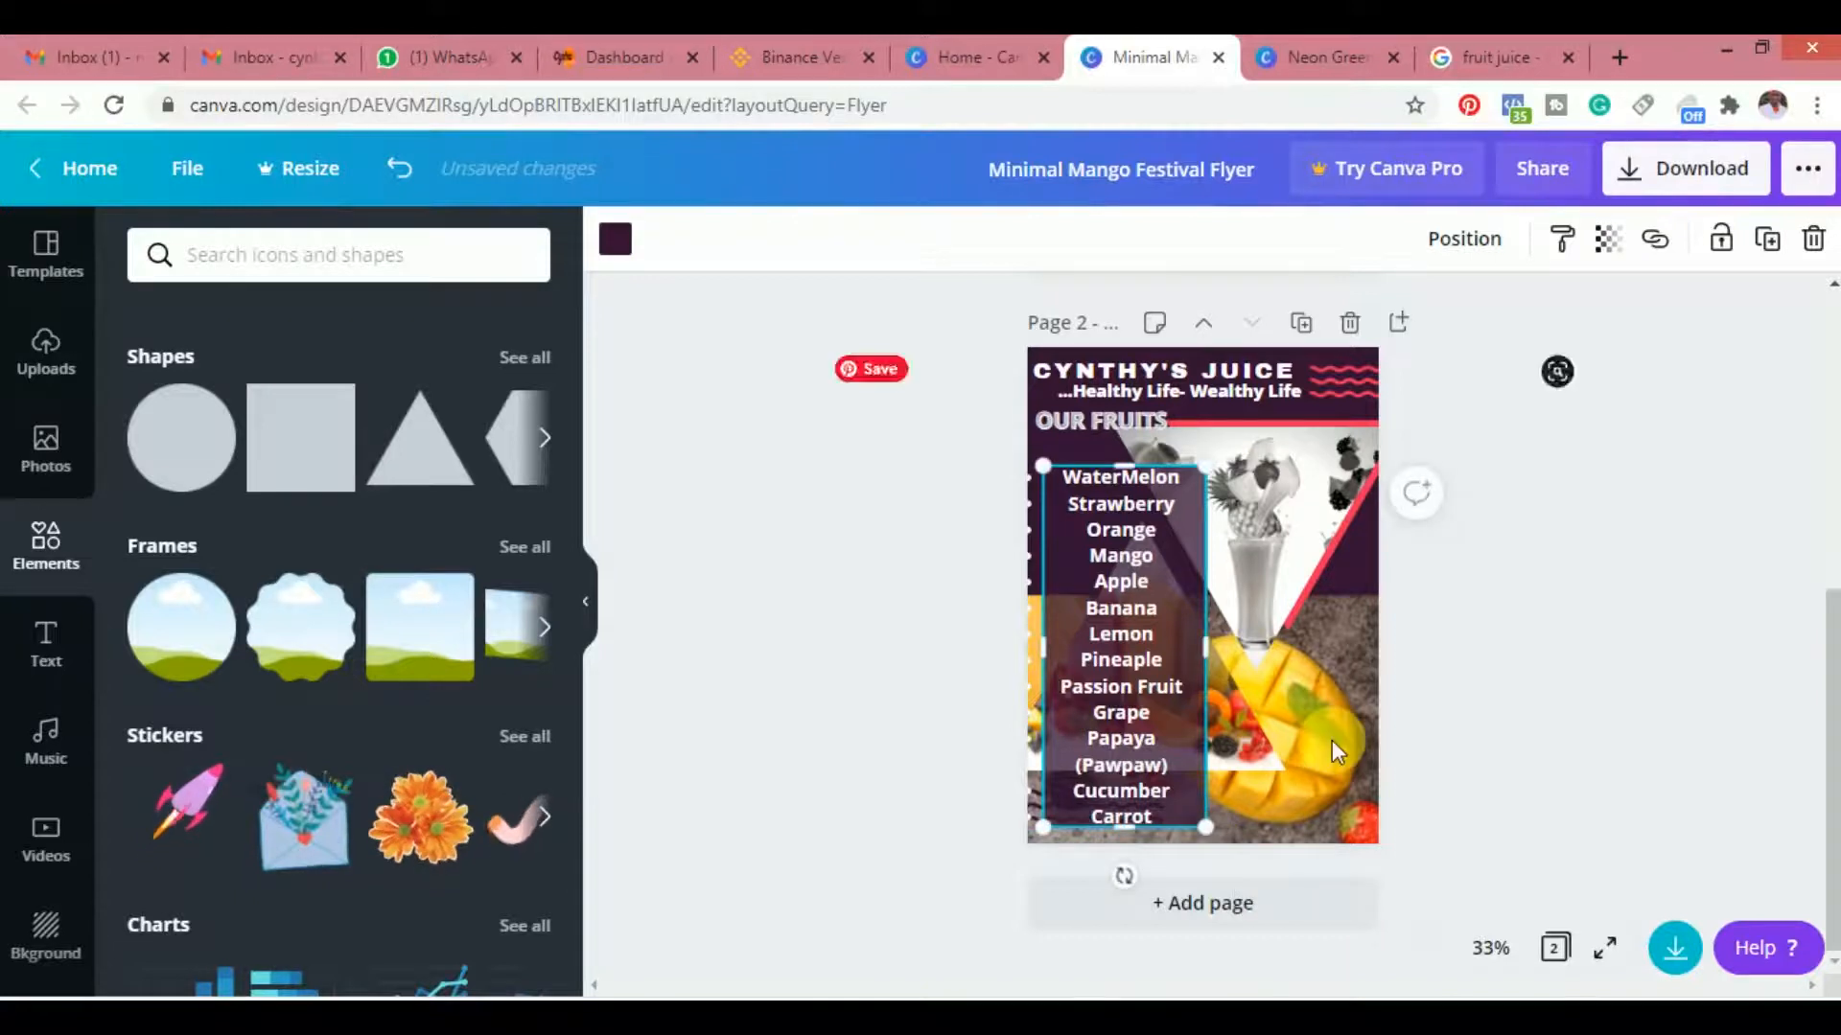
# Shift the fruit list slightly right onto the page and correct "Pineaple" to "Pineapple" with the spelling suggestion
pyautogui.click(1467, 617)
pyautogui.moveTo(1106, 644); pyautogui.dragTo(1138, 657)
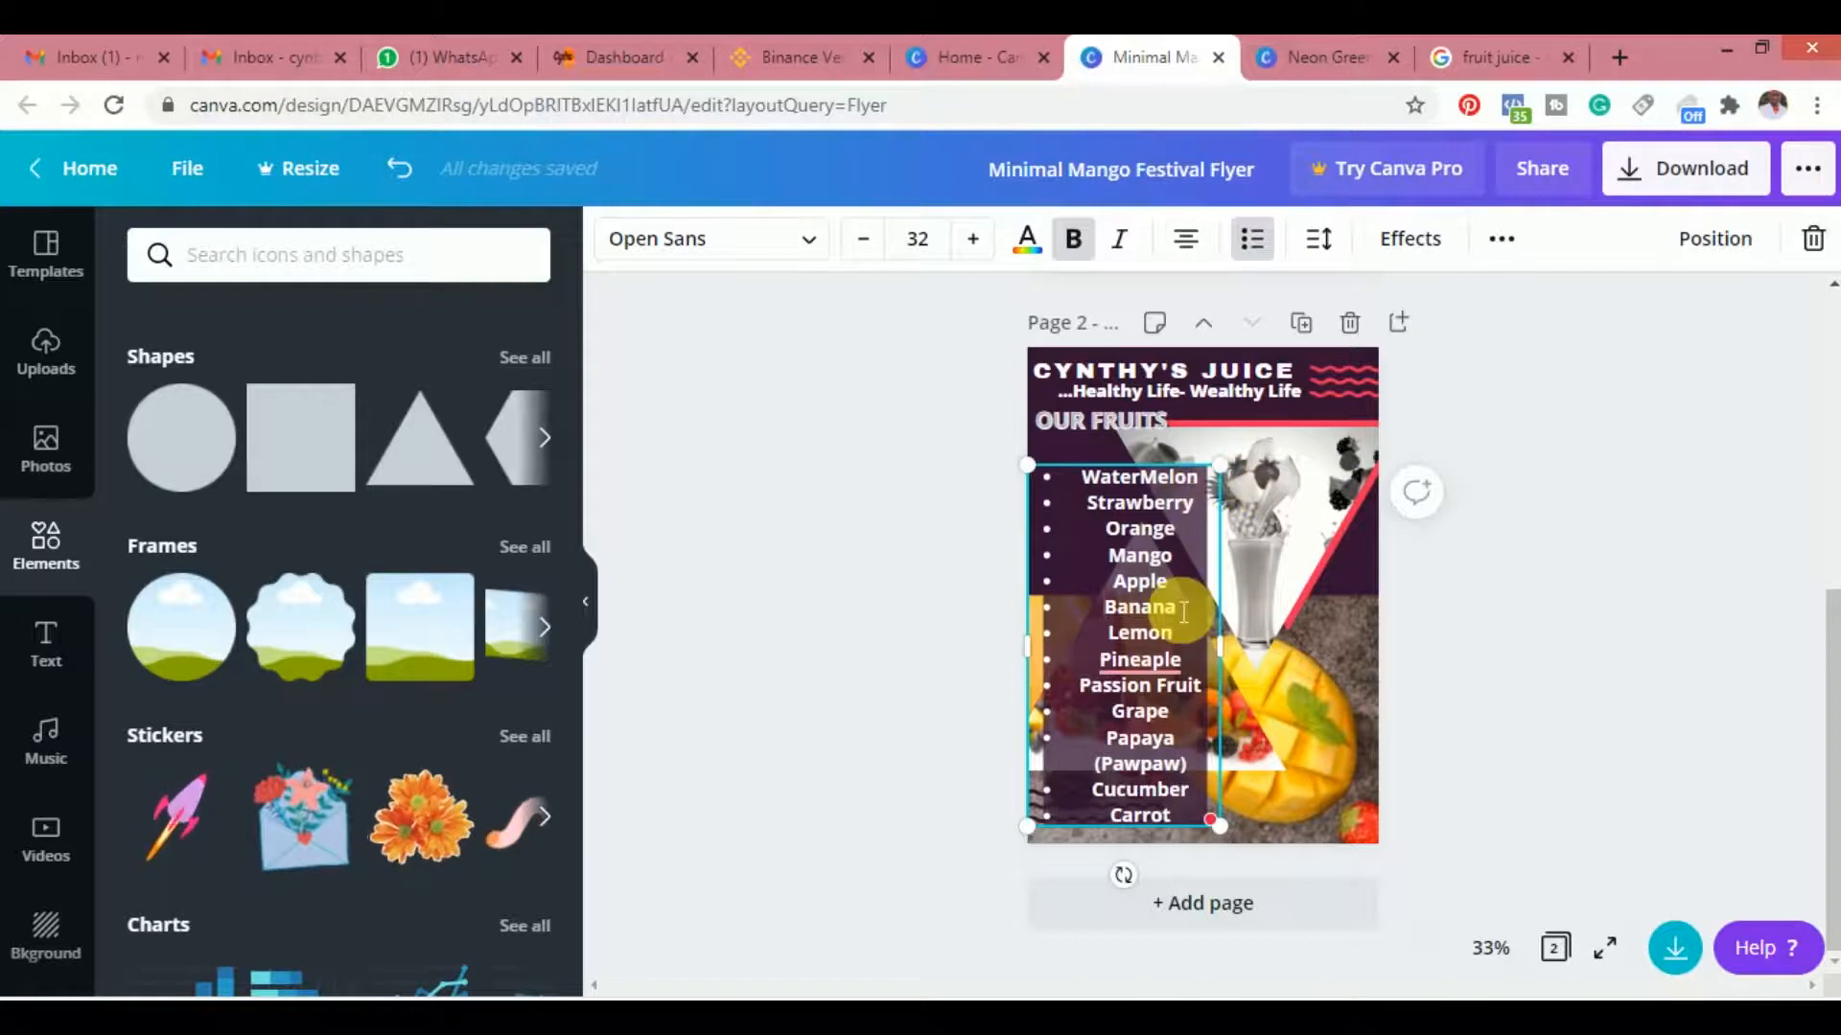
pyautogui.moveTo(1180, 671)
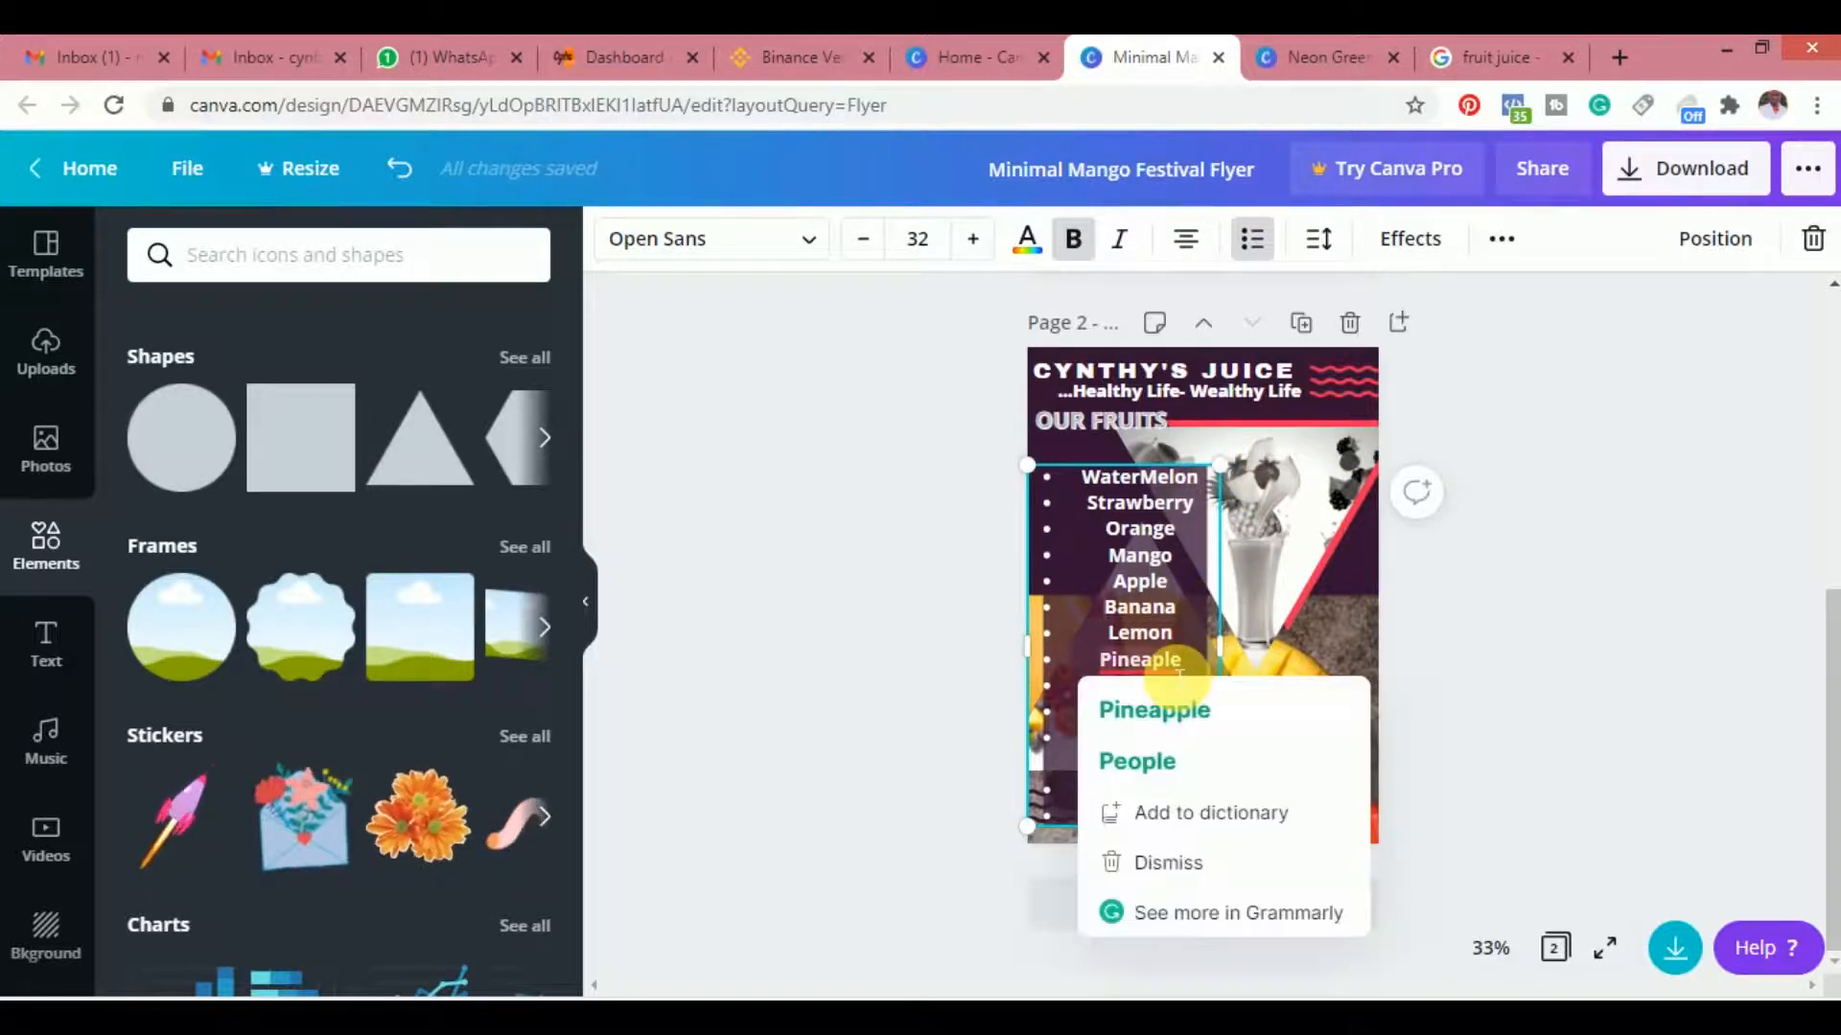
pyautogui.click(1185, 709)
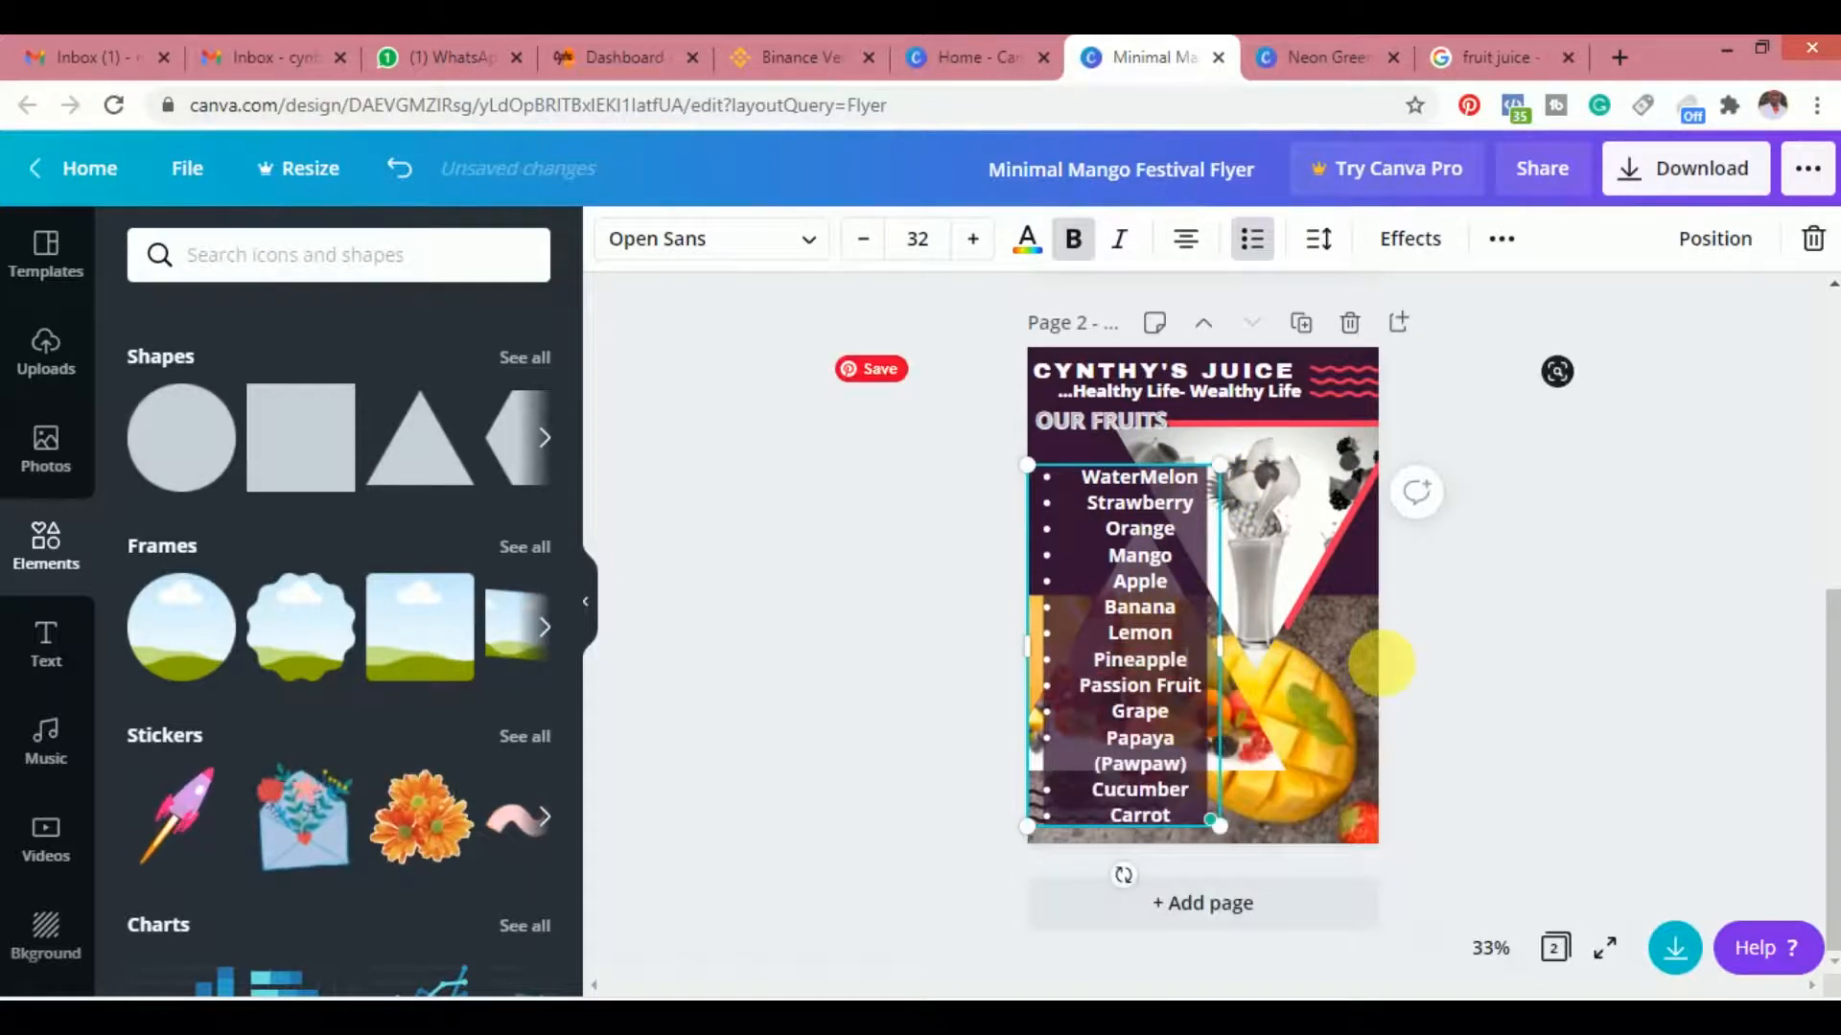
pyautogui.click(1467, 649)
# Extend the rectangle to the page's left edge and place the fruit list, with its text box slightly narrowed, back over it
pyautogui.moveTo(1185, 679); pyautogui.dragTo(1247, 673)
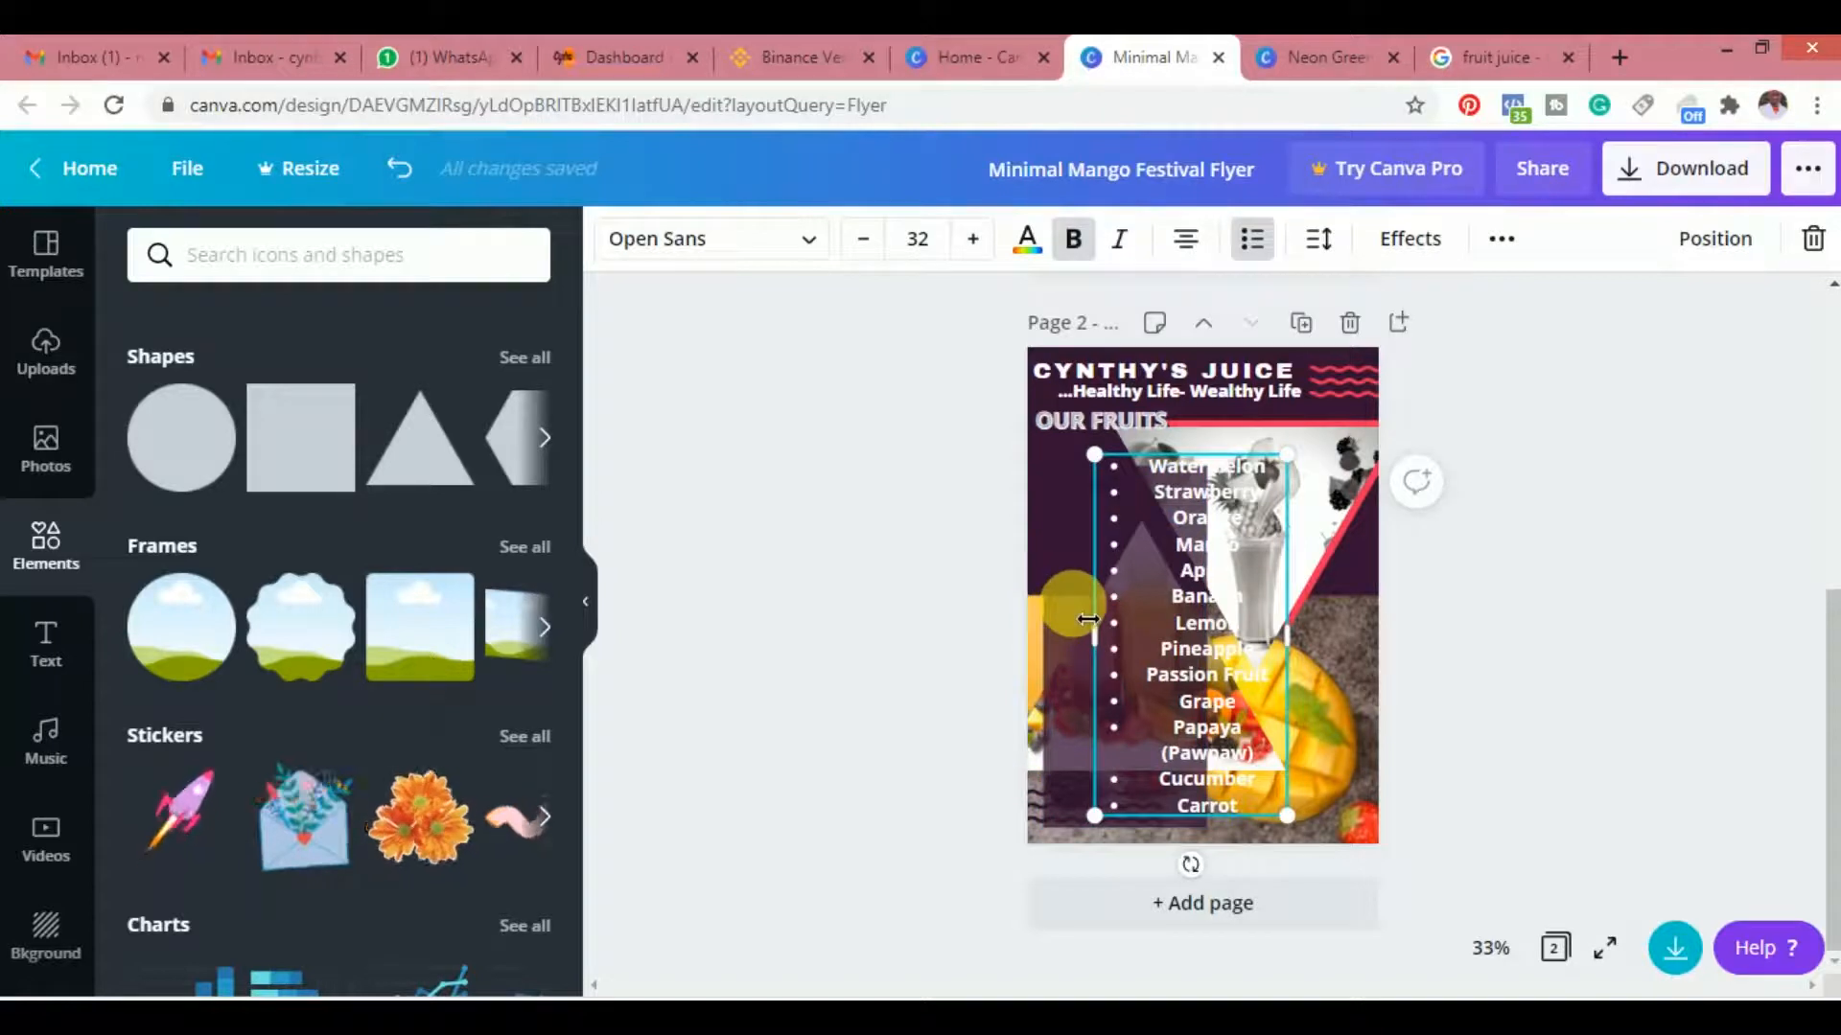
pyautogui.moveTo(1075, 619); pyautogui.dragTo(1095, 613)
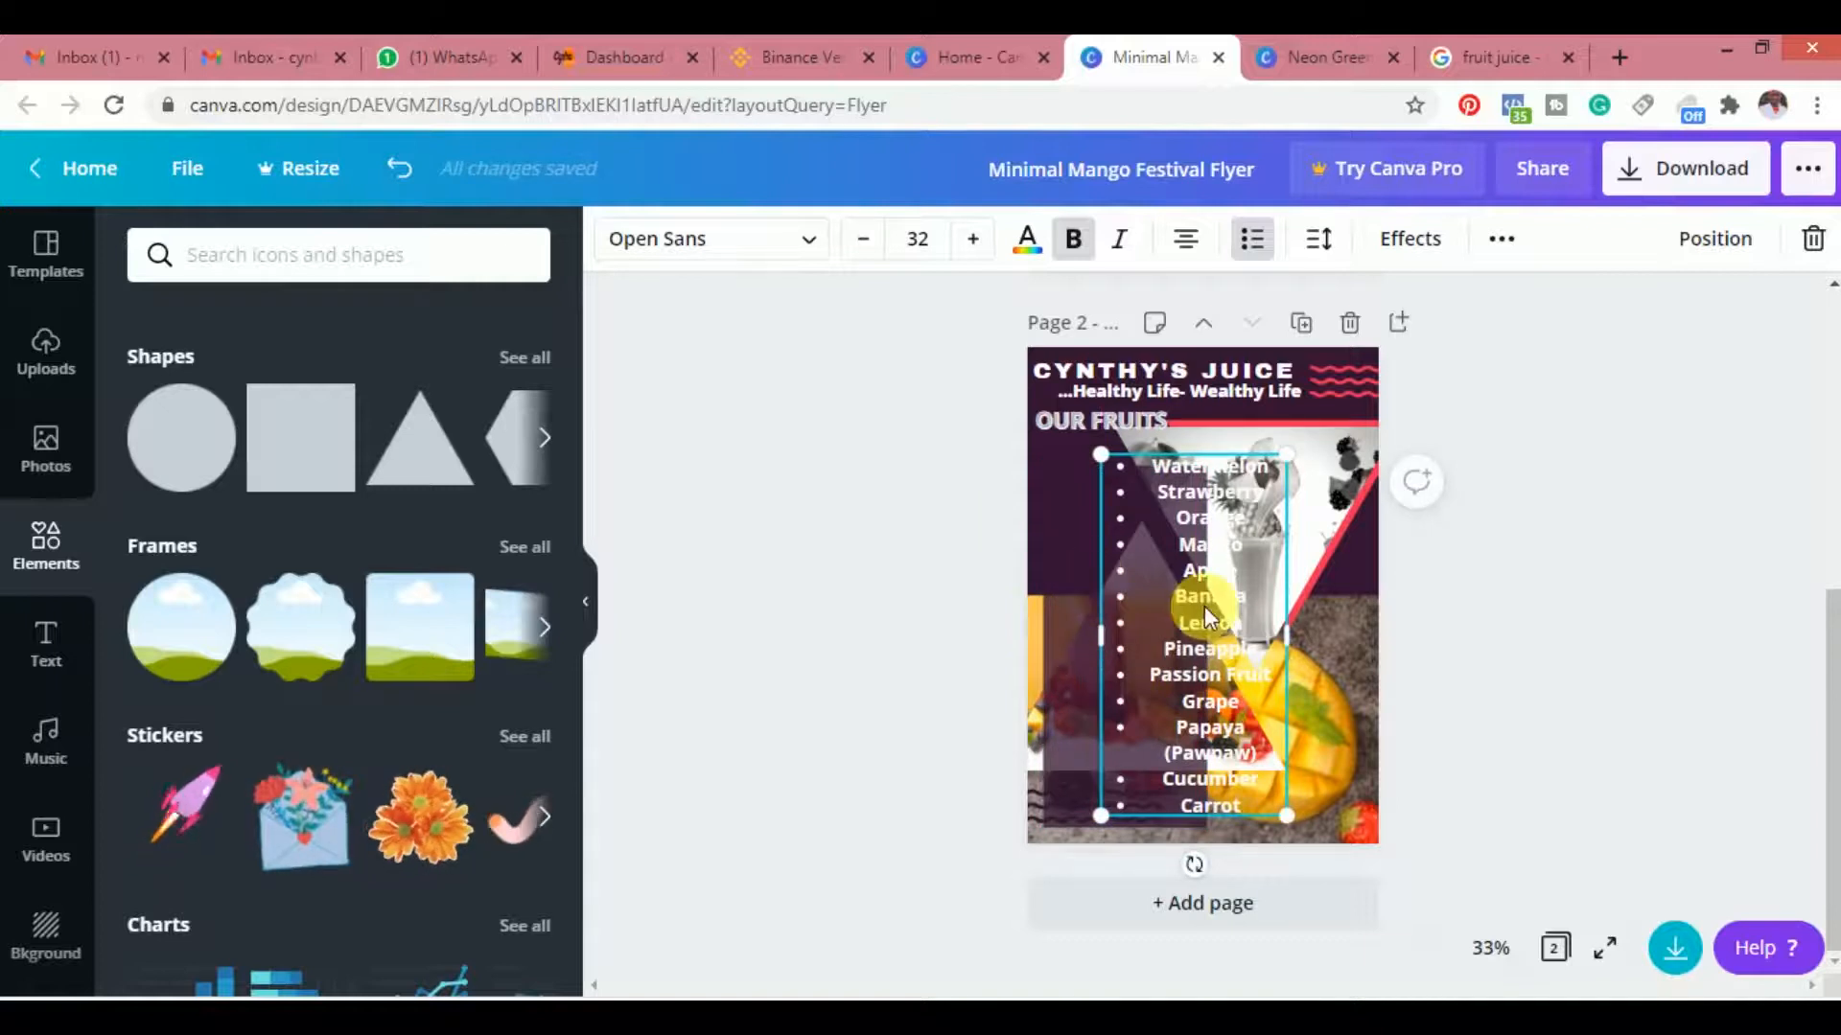
pyautogui.moveTo(1214, 630); pyautogui.dragTo(1292, 666)
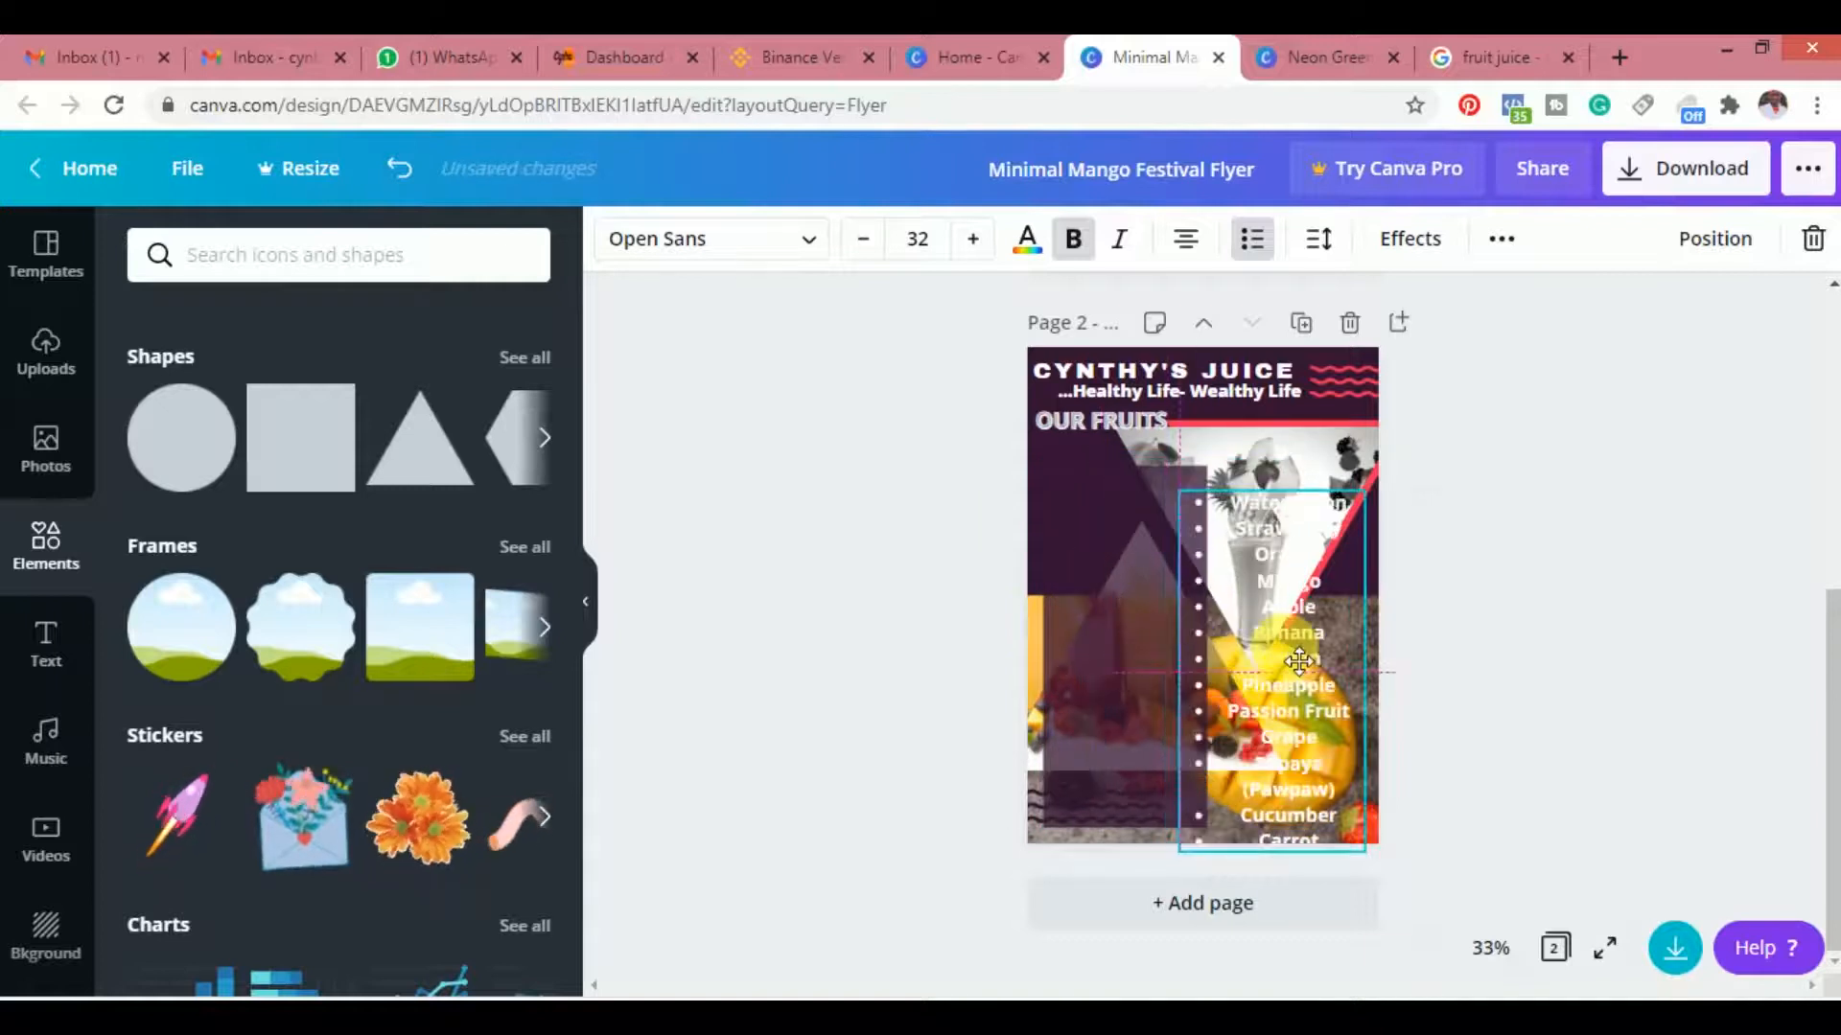
pyautogui.click(1096, 628)
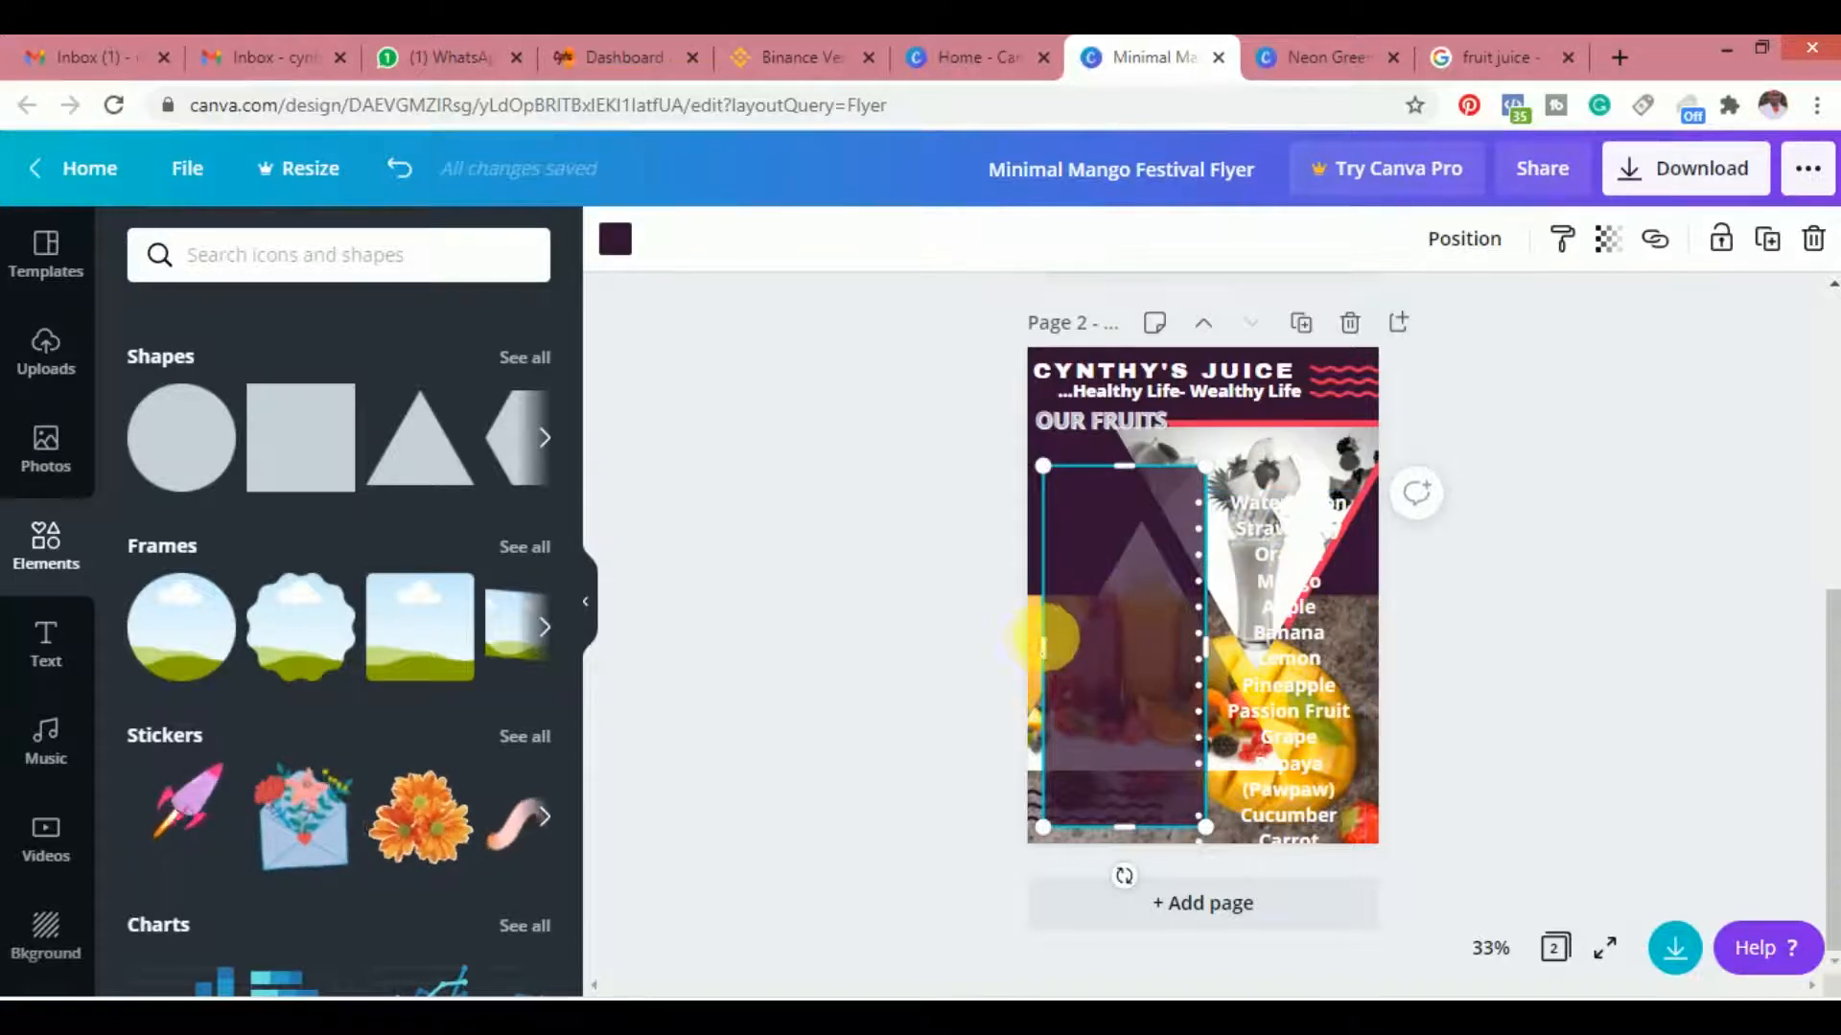
pyautogui.moveTo(1055, 663); pyautogui.dragTo(1029, 648)
pyautogui.moveTo(1296, 638); pyautogui.dragTo(1140, 632)
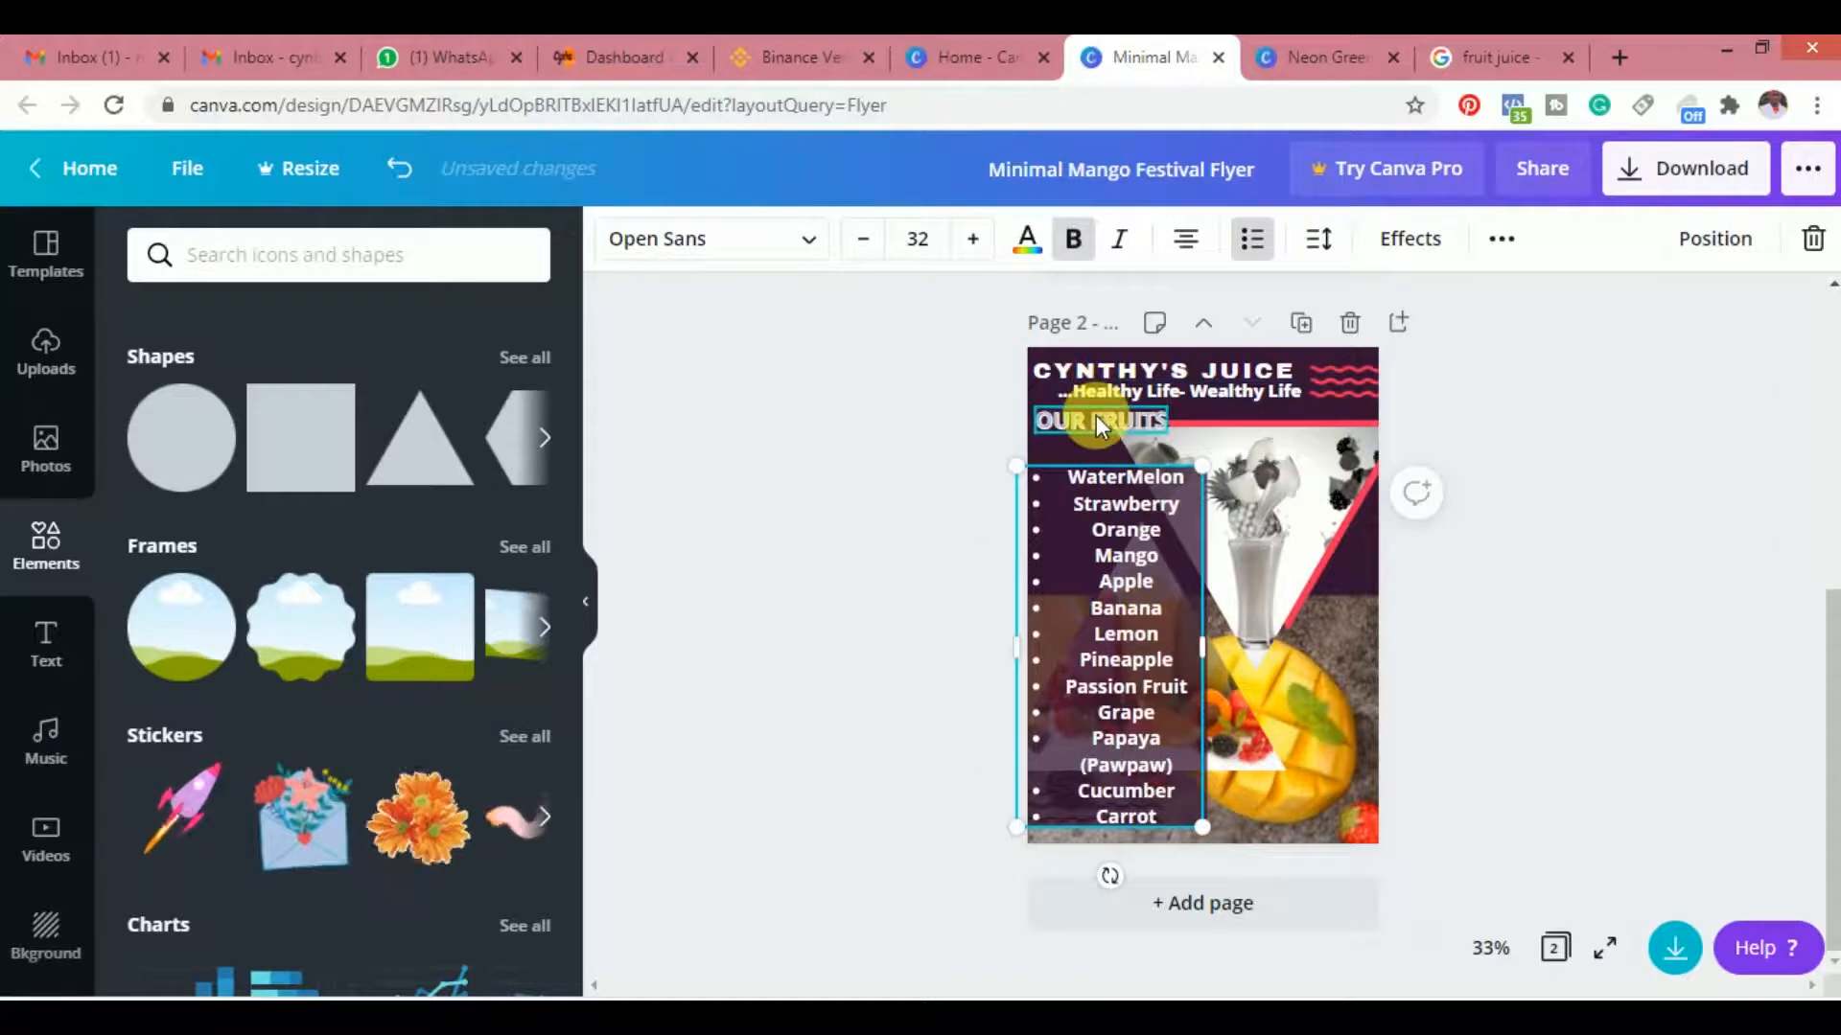
# Lower the "OUR FRUITS" heading slightly and add a red square, flattened into a strip behind it from the page's left edge
pyautogui.moveTo(1095, 422); pyautogui.dragTo(1112, 440)
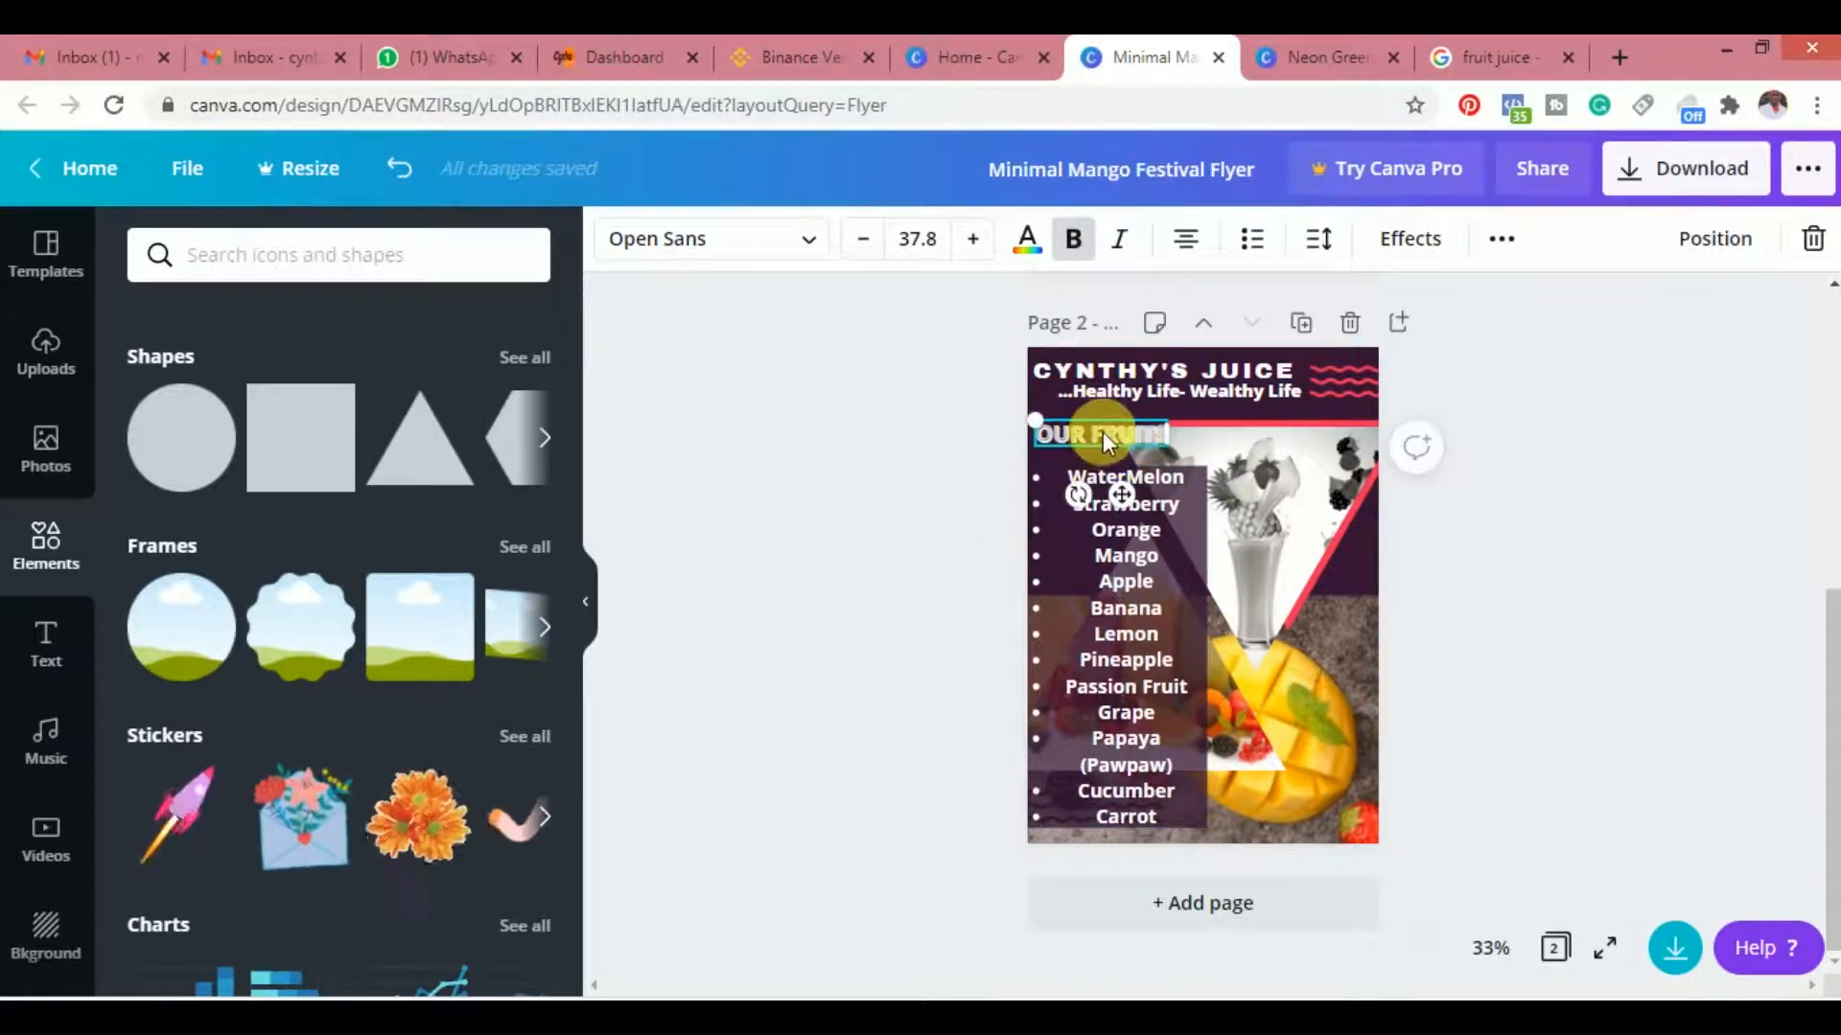
pyautogui.click(307, 451)
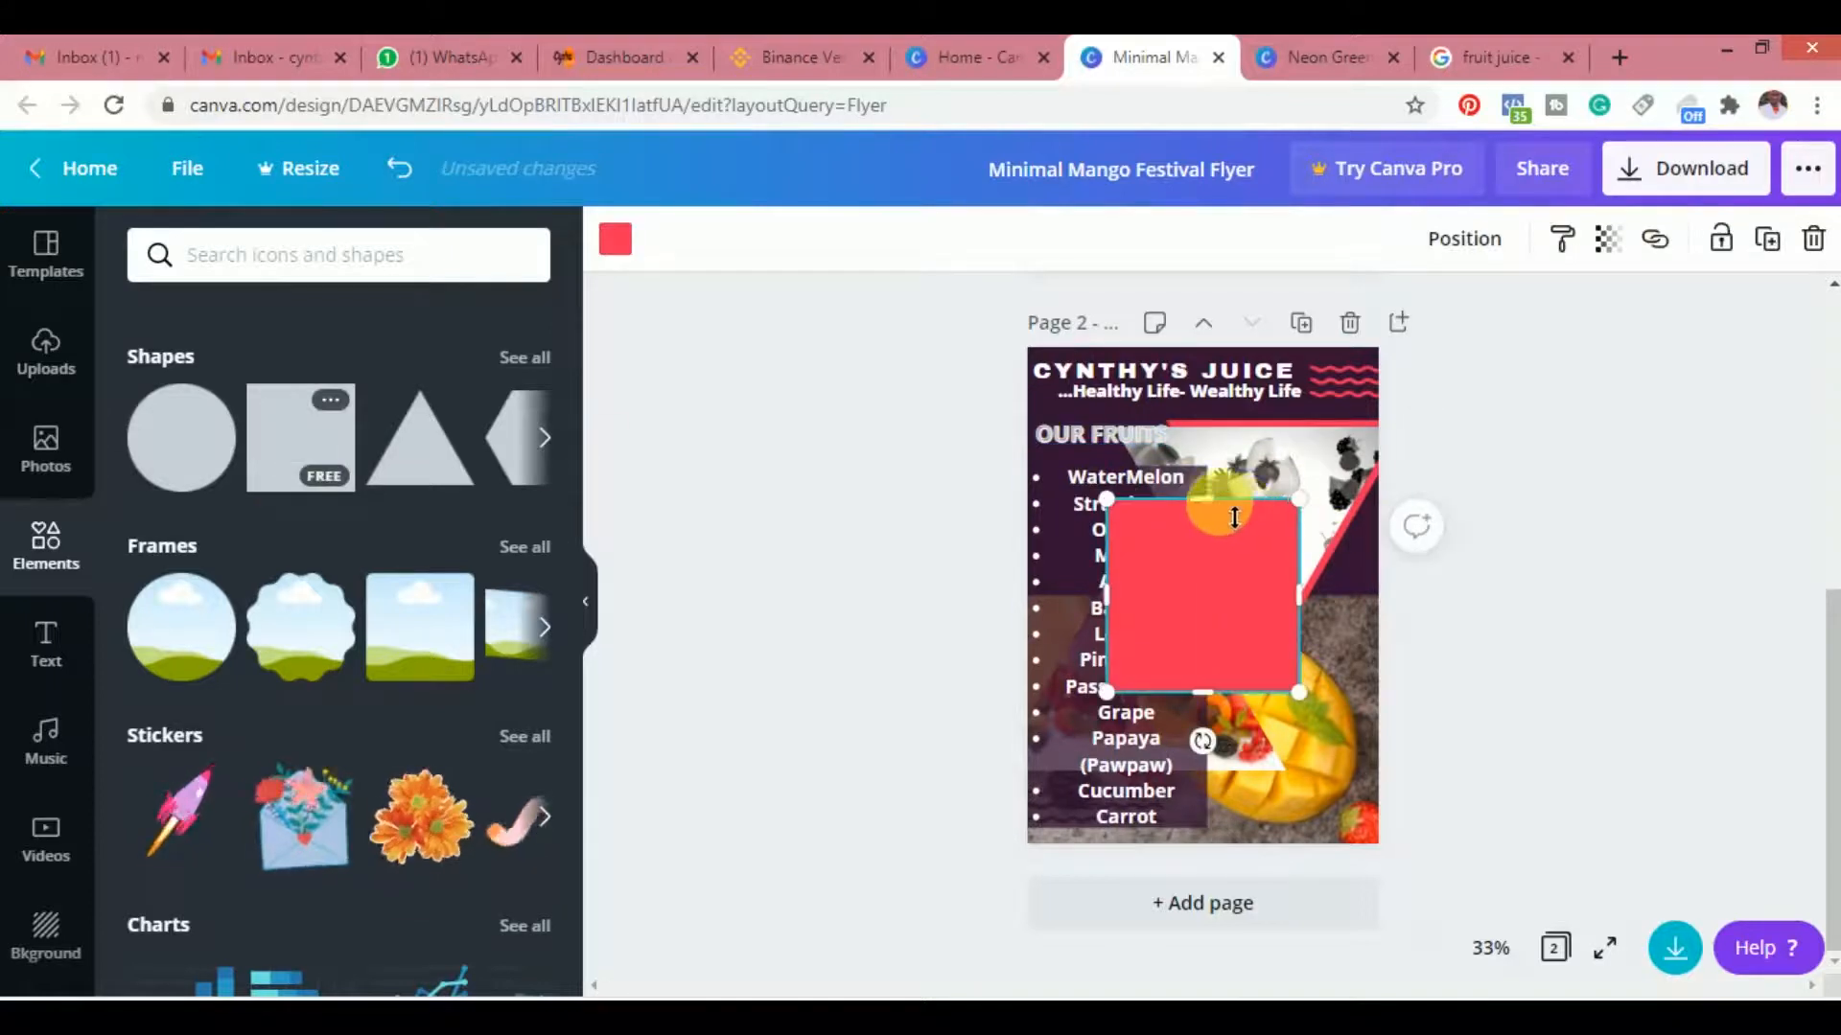
pyautogui.moveTo(1226, 516); pyautogui.dragTo(1203, 445)
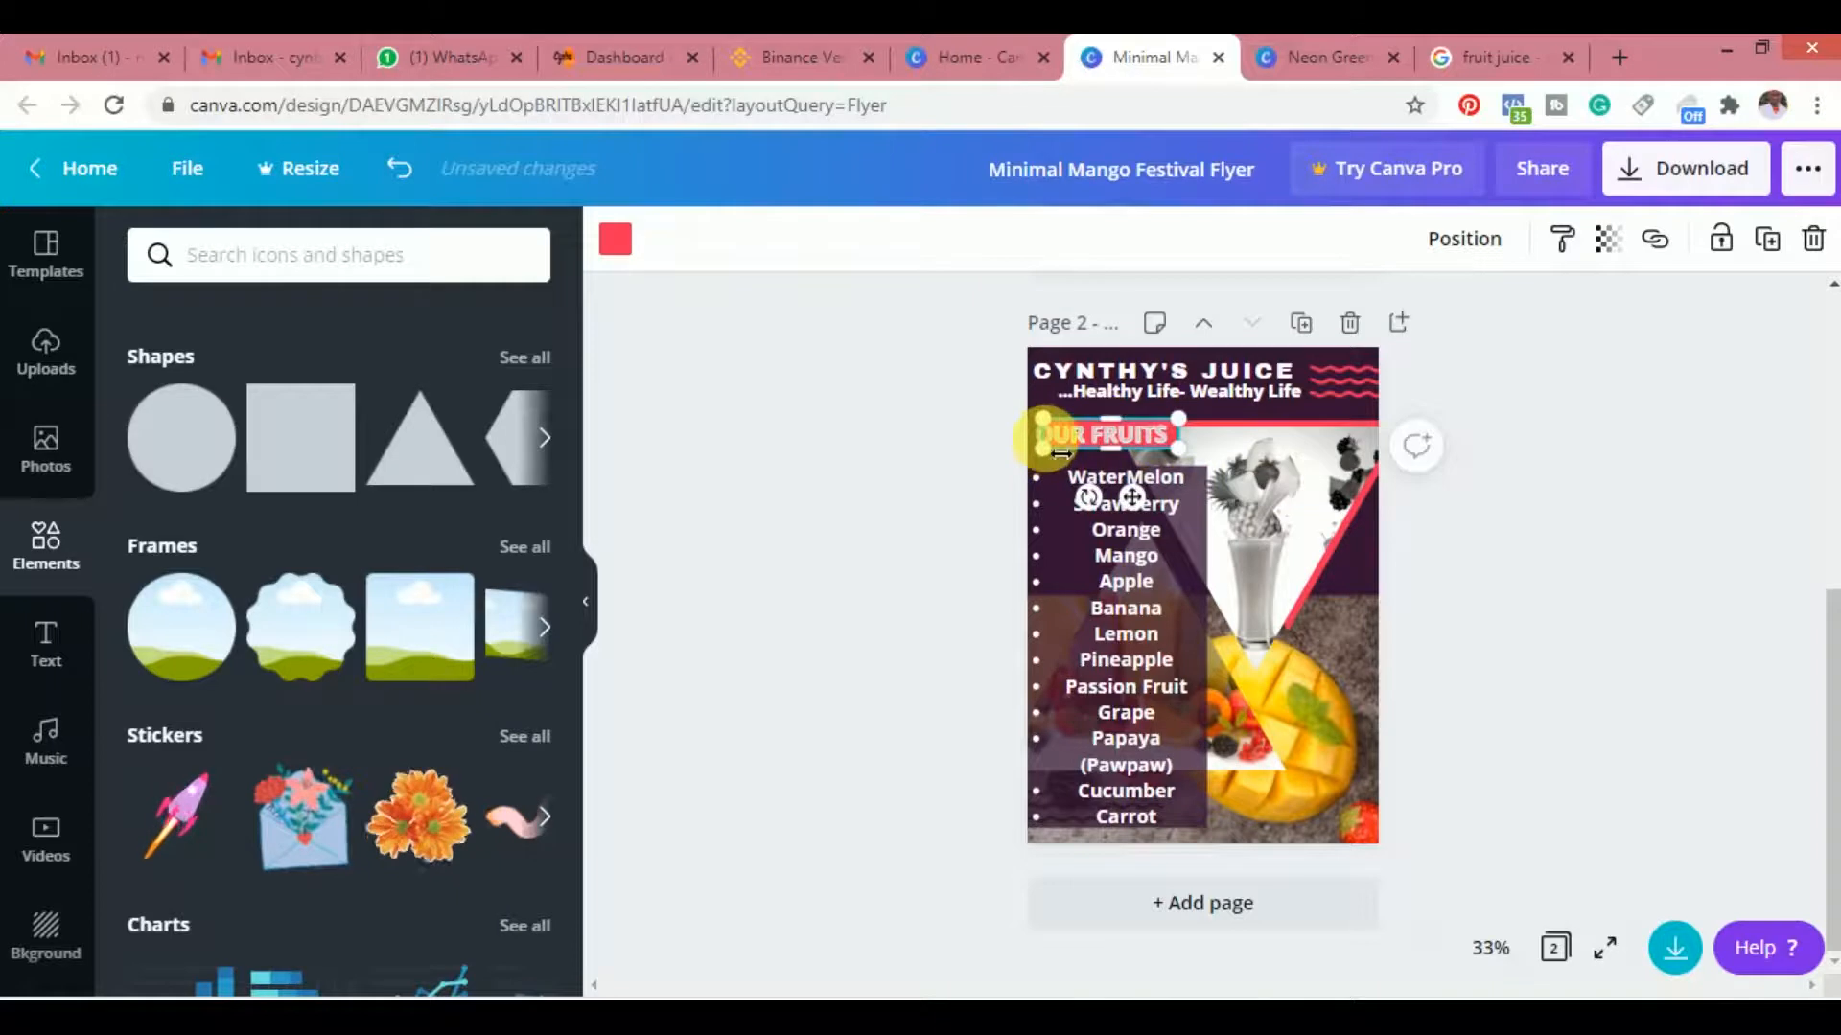
pyautogui.moveTo(1042, 447); pyautogui.dragTo(1016, 446)
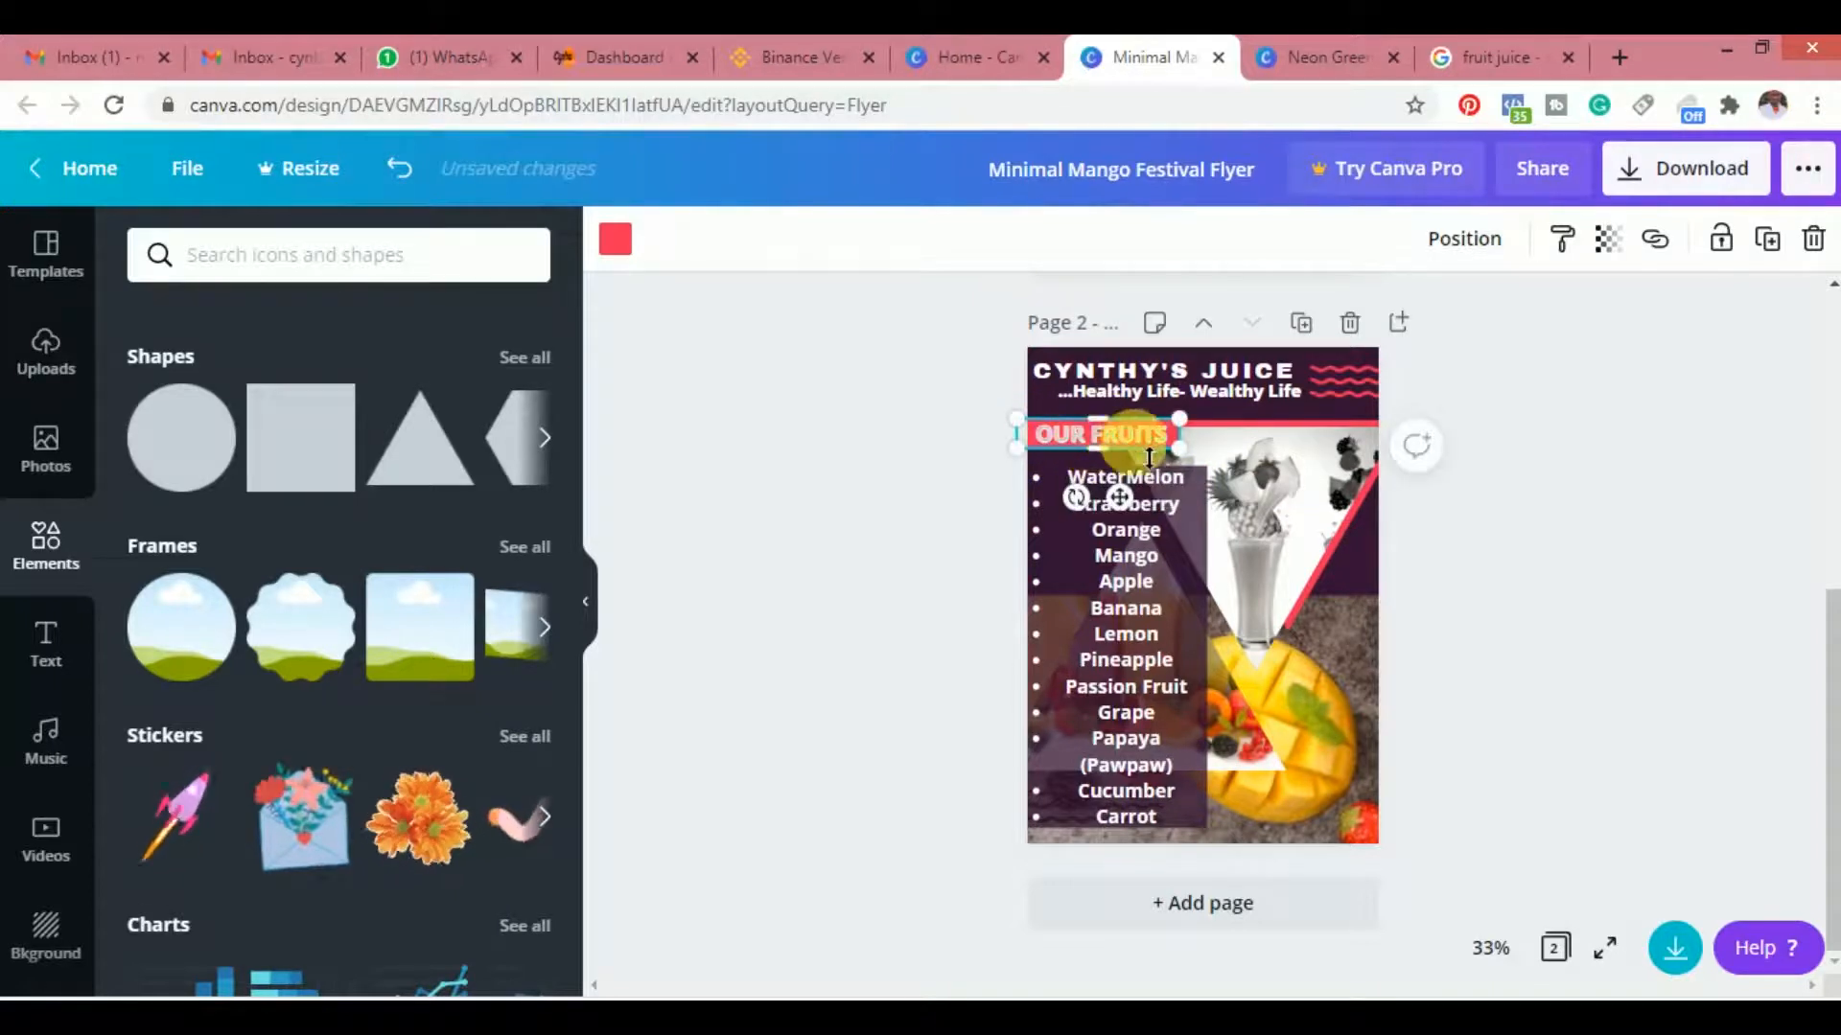
pyautogui.moveTo(1116, 480); pyautogui.dragTo(1116, 470)
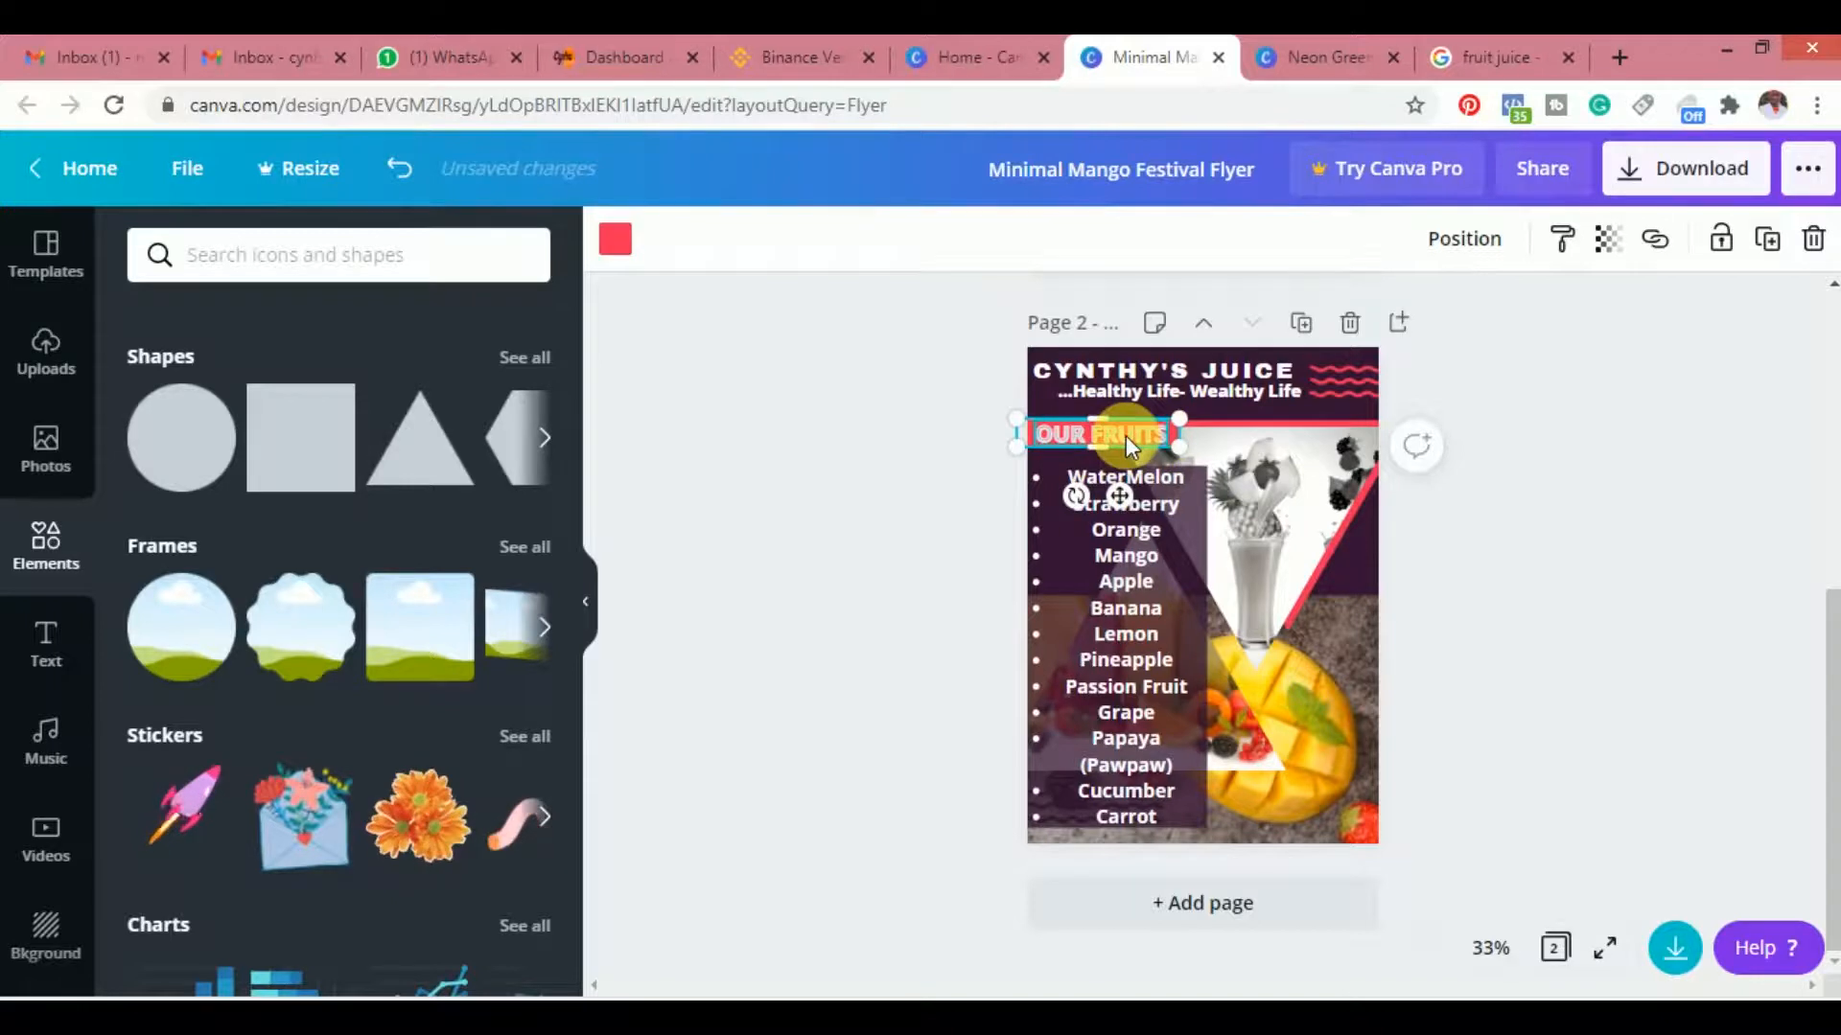
pyautogui.click(1084, 549)
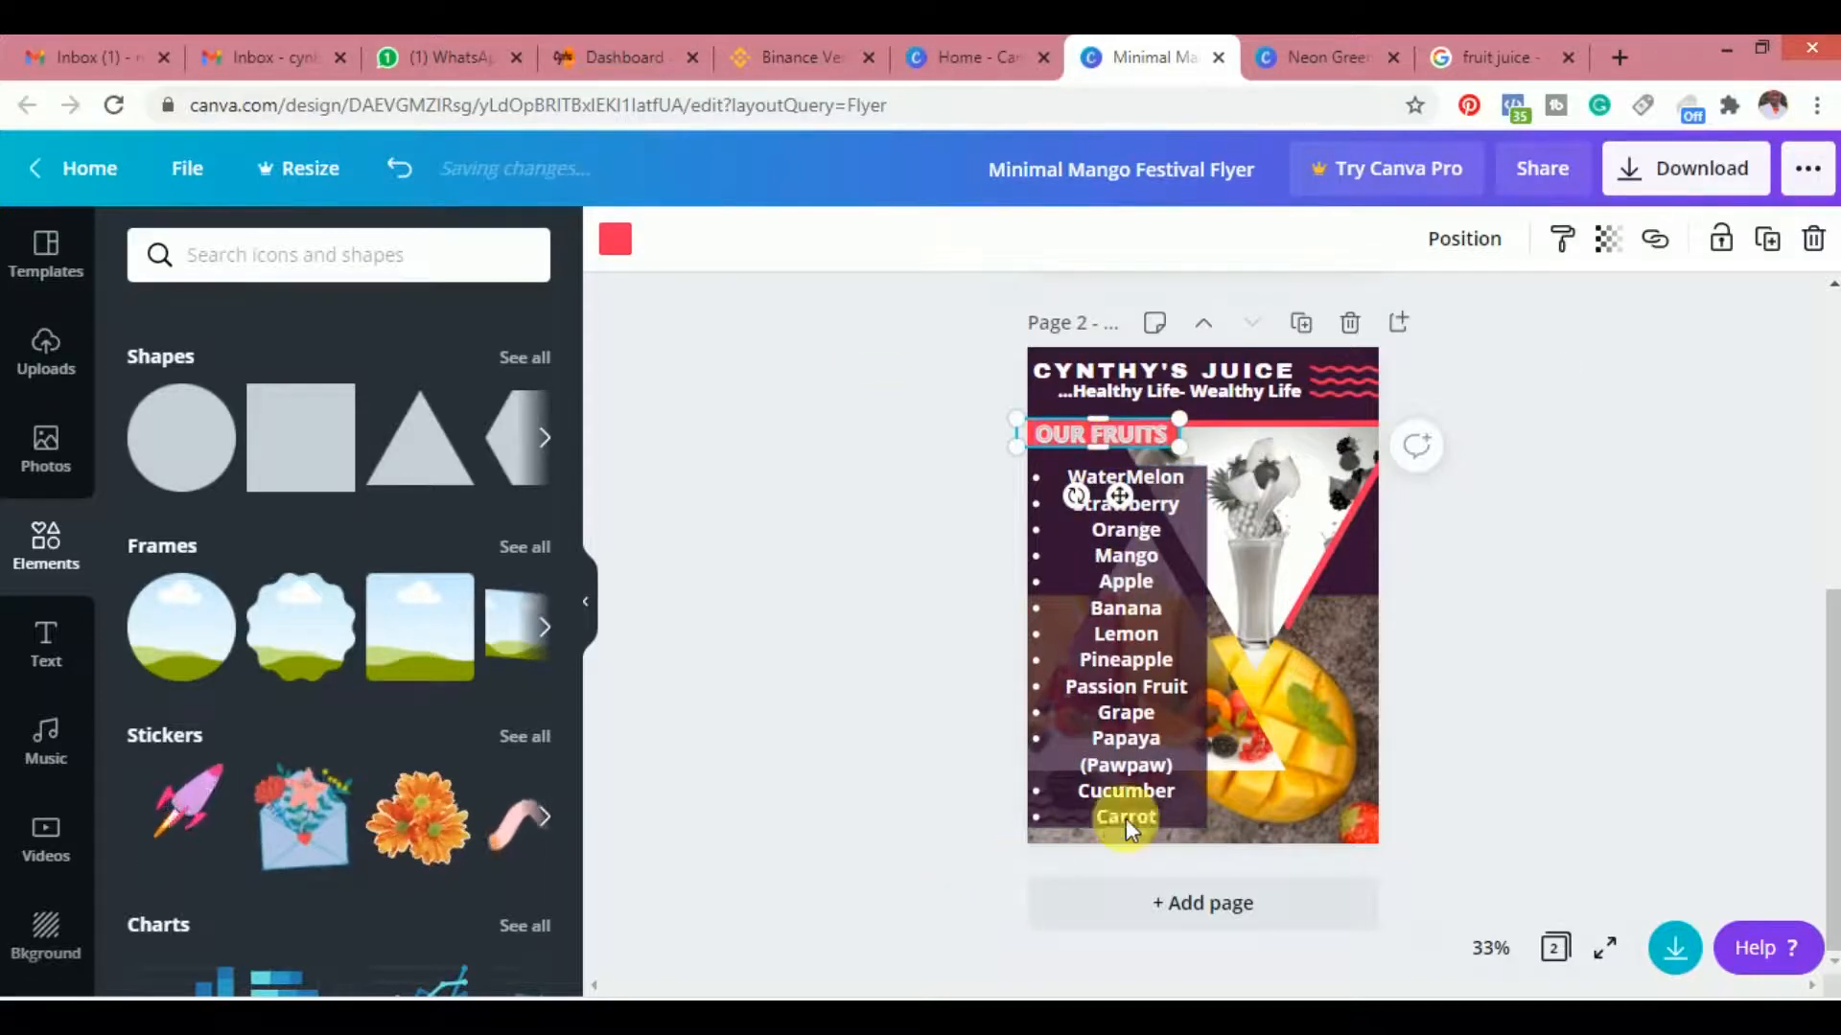
# Set the "OUR FRUITS" heading text to white and remove its Hollow effect
pyautogui.doubleClick(1131, 428)
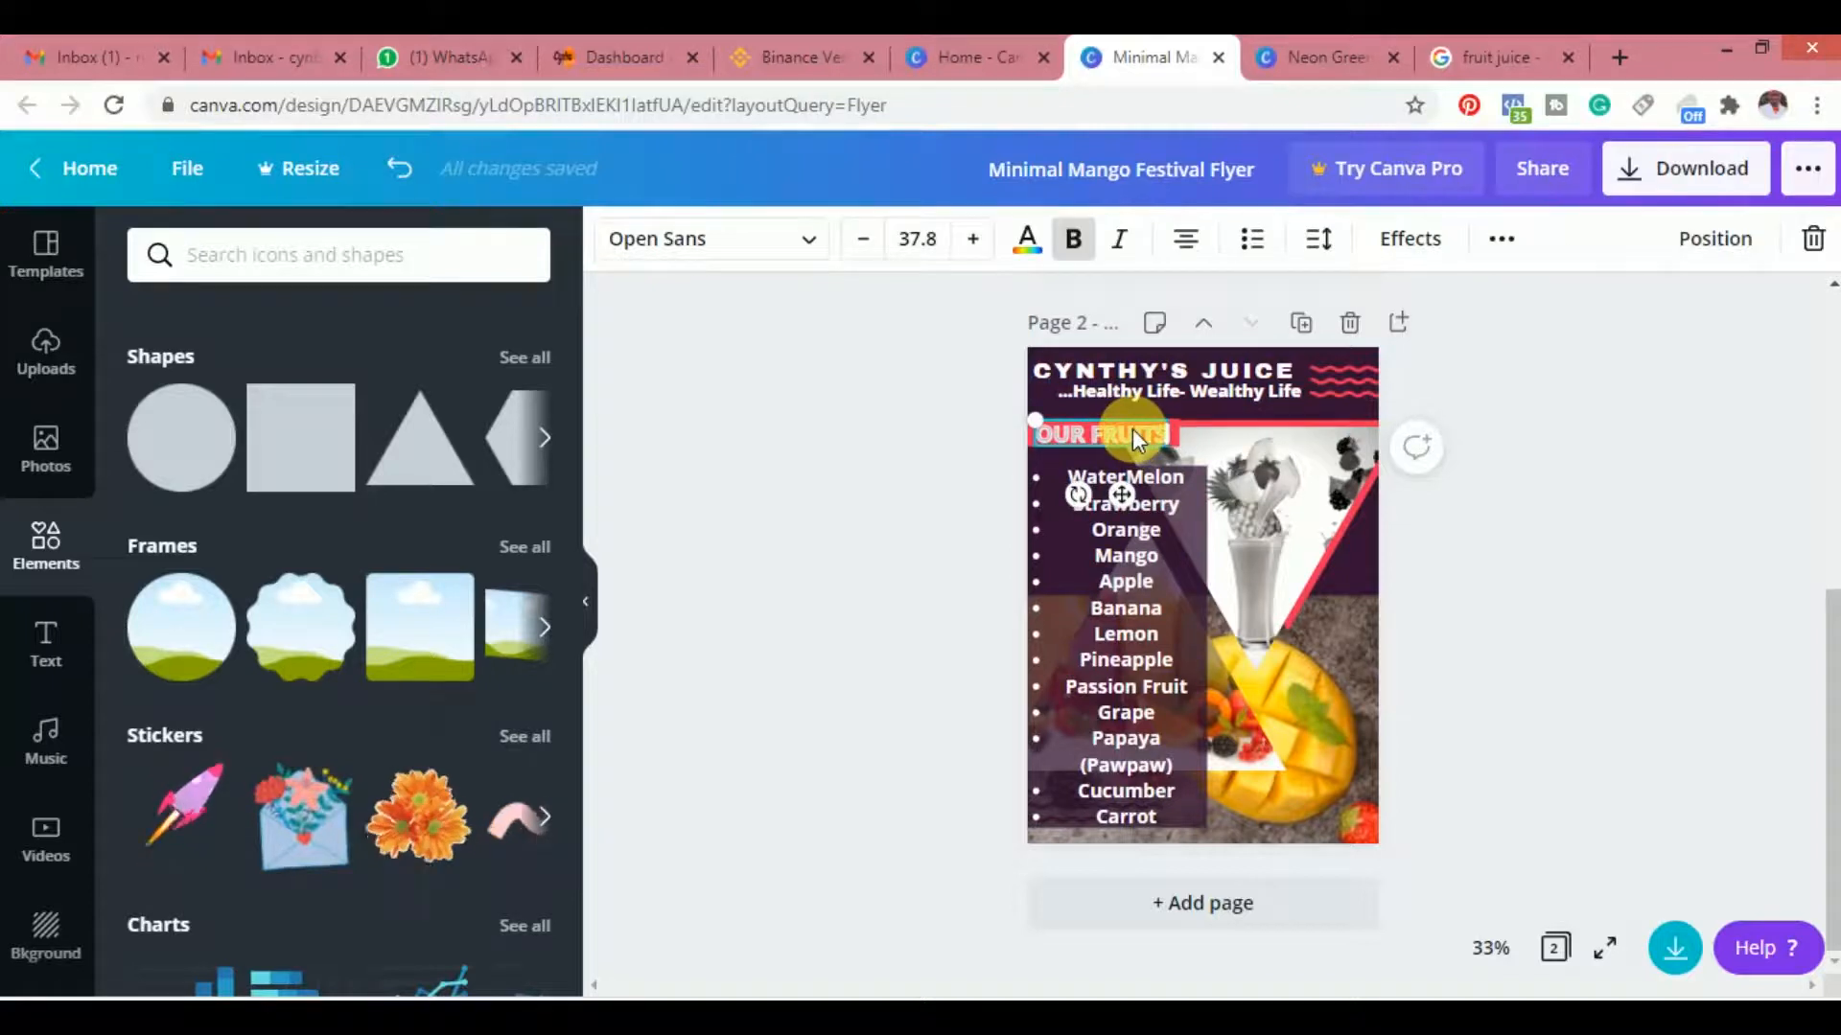
pyautogui.click(1029, 240)
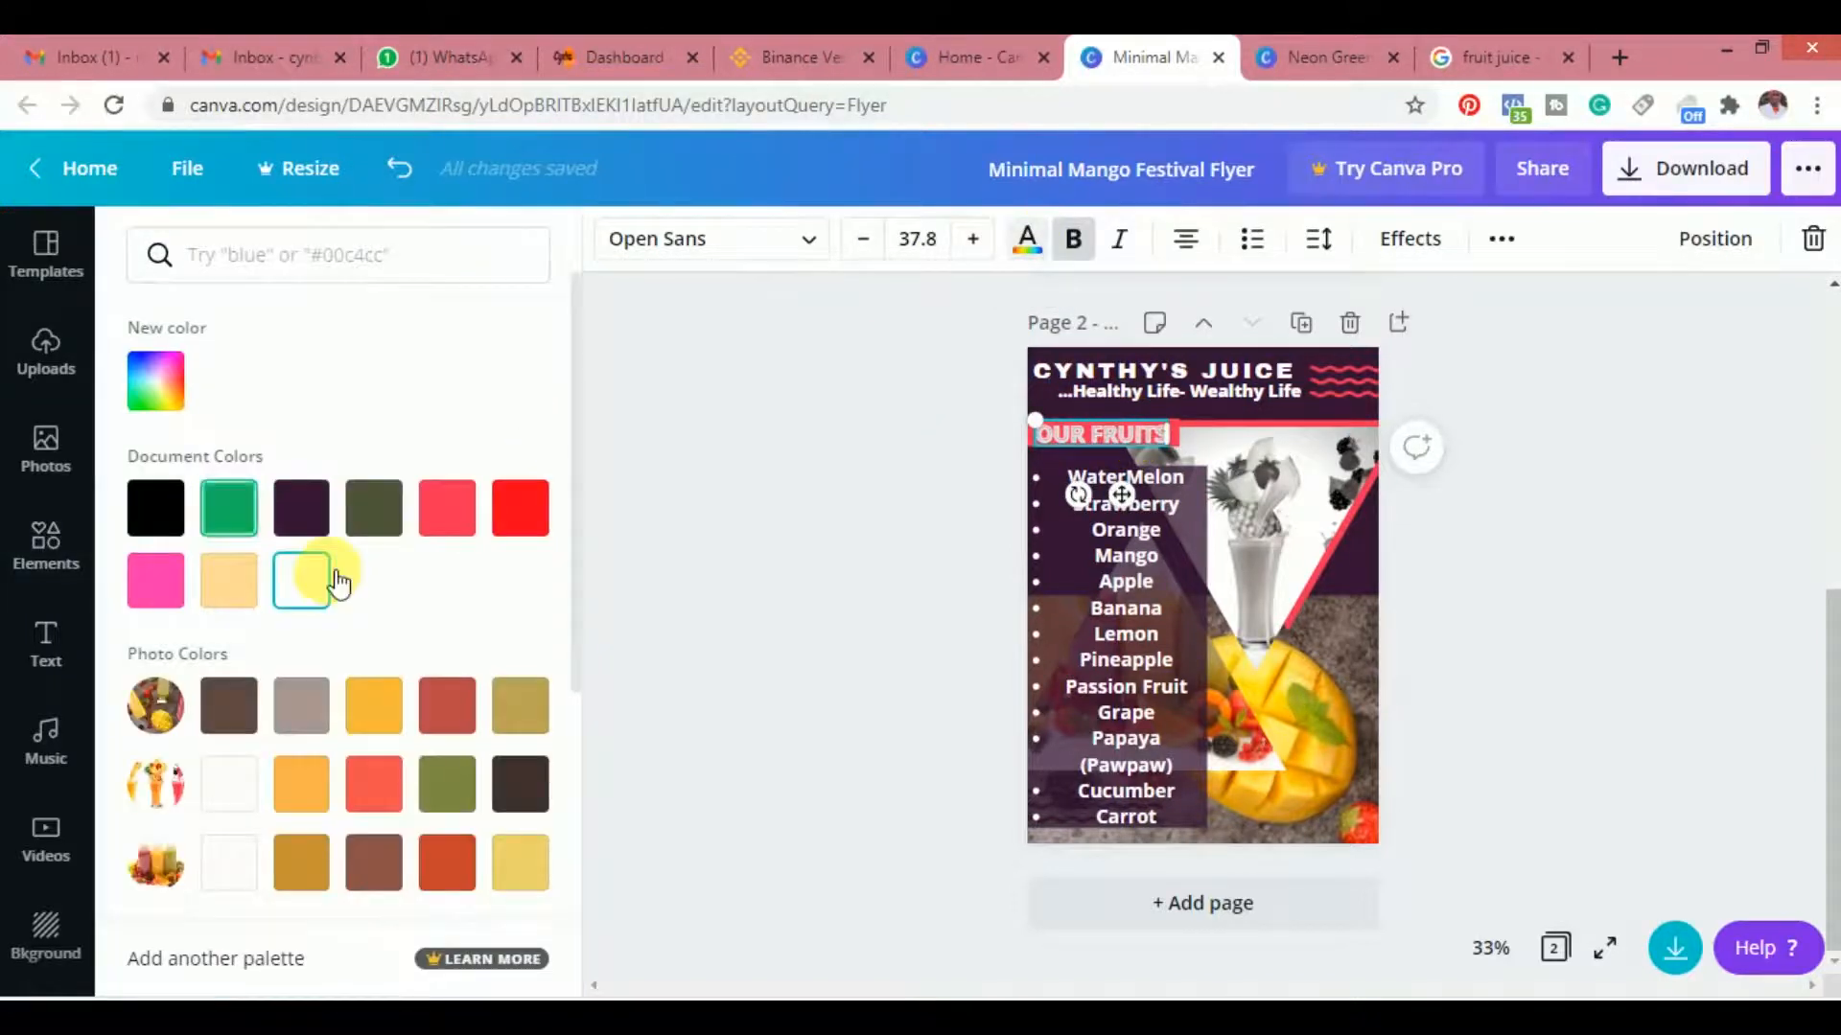
pyautogui.click(308, 583)
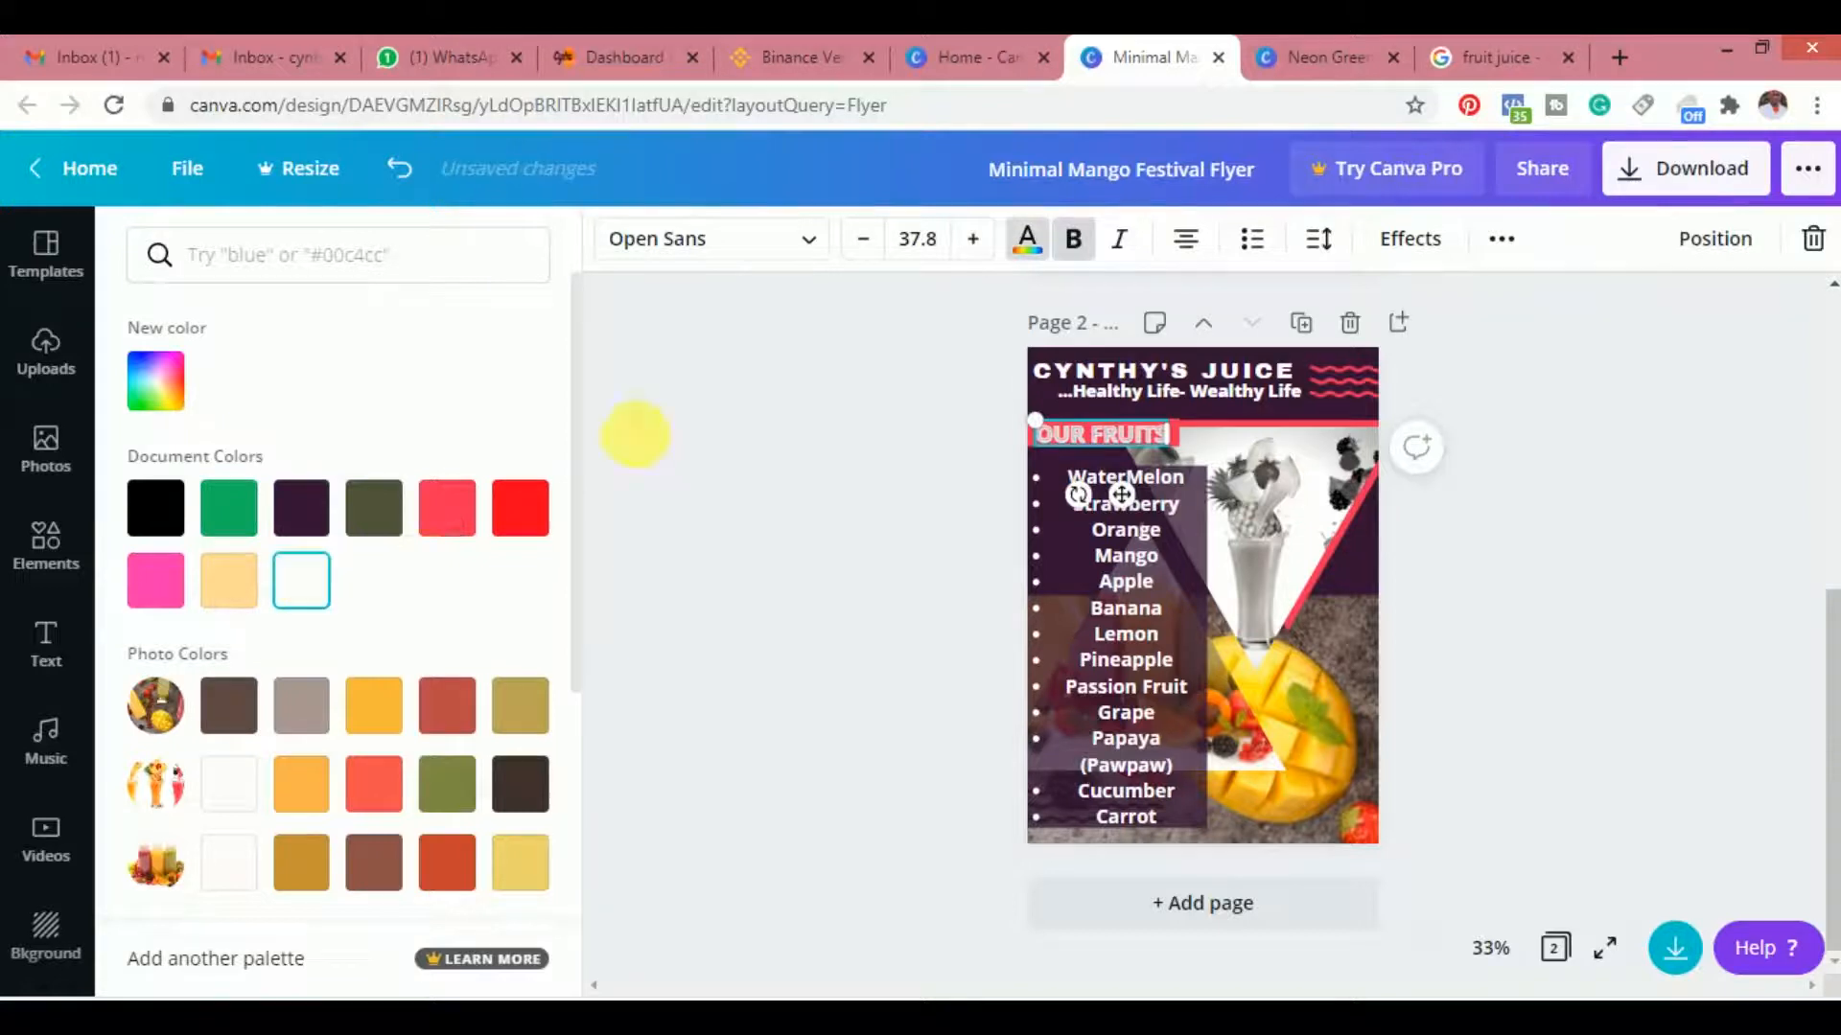
pyautogui.click(1409, 237)
pyautogui.click(191, 537)
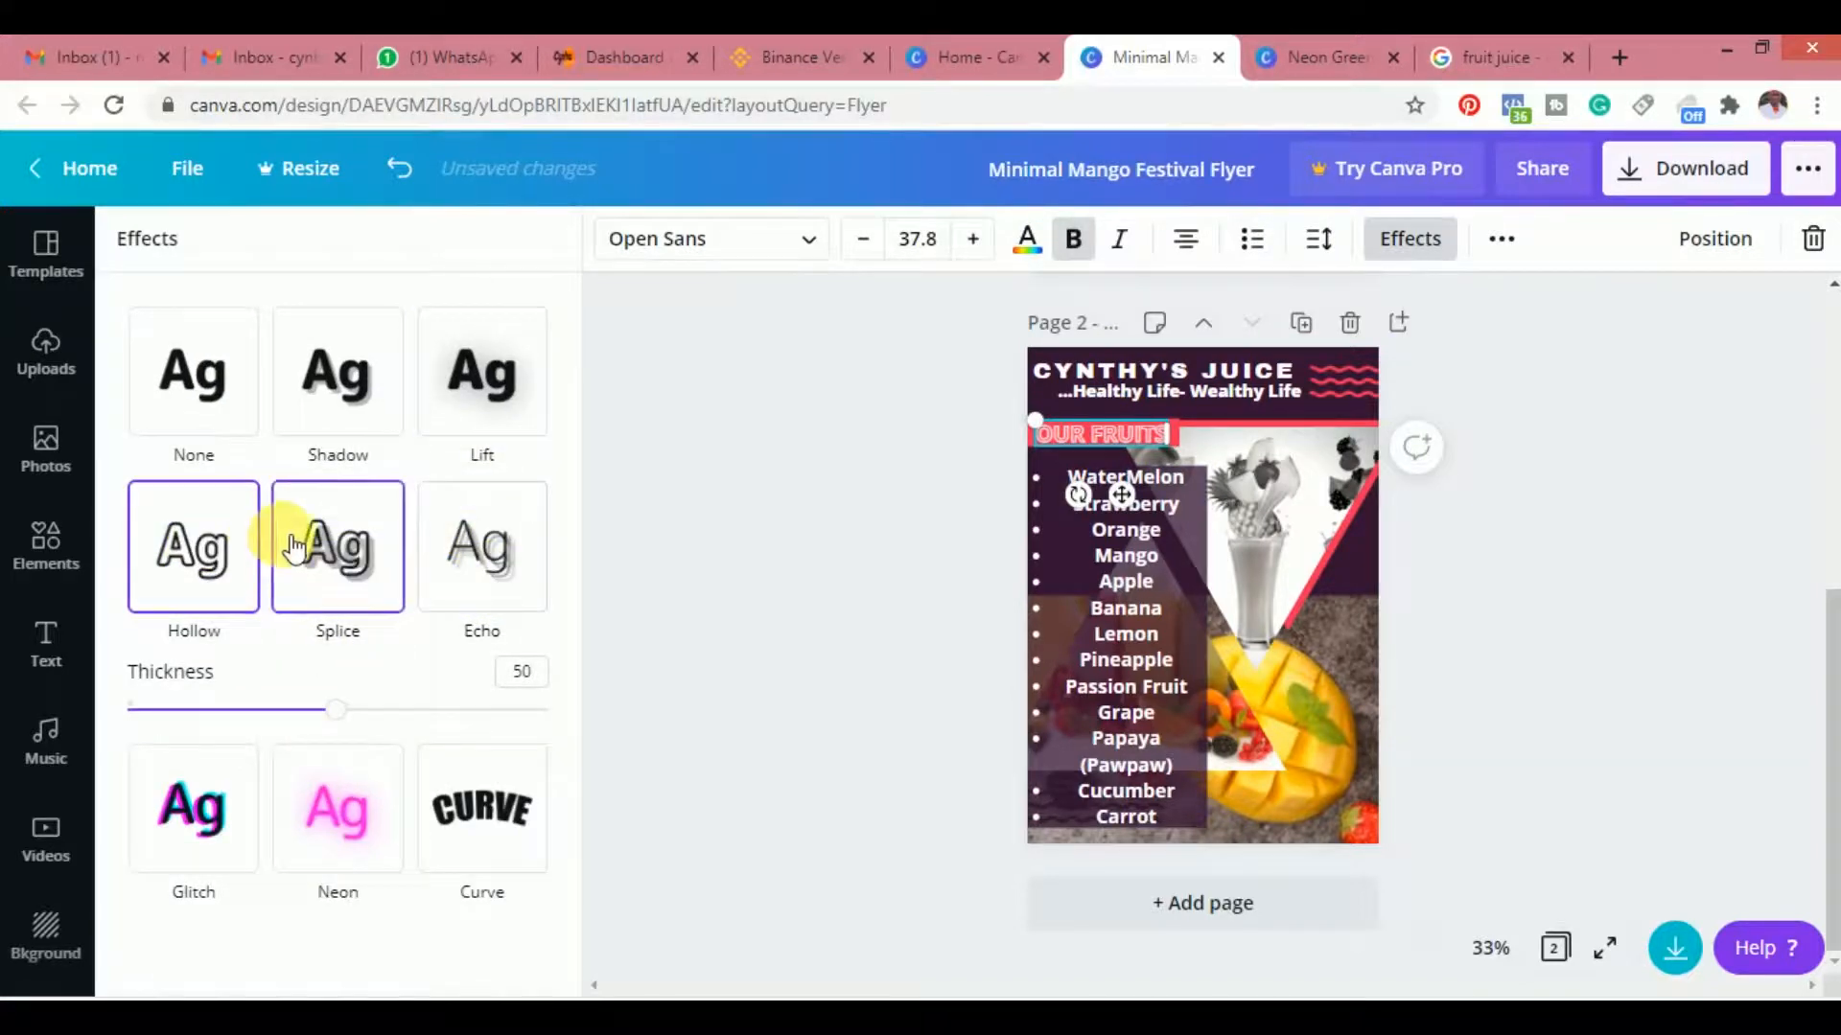
pyautogui.click(213, 363)
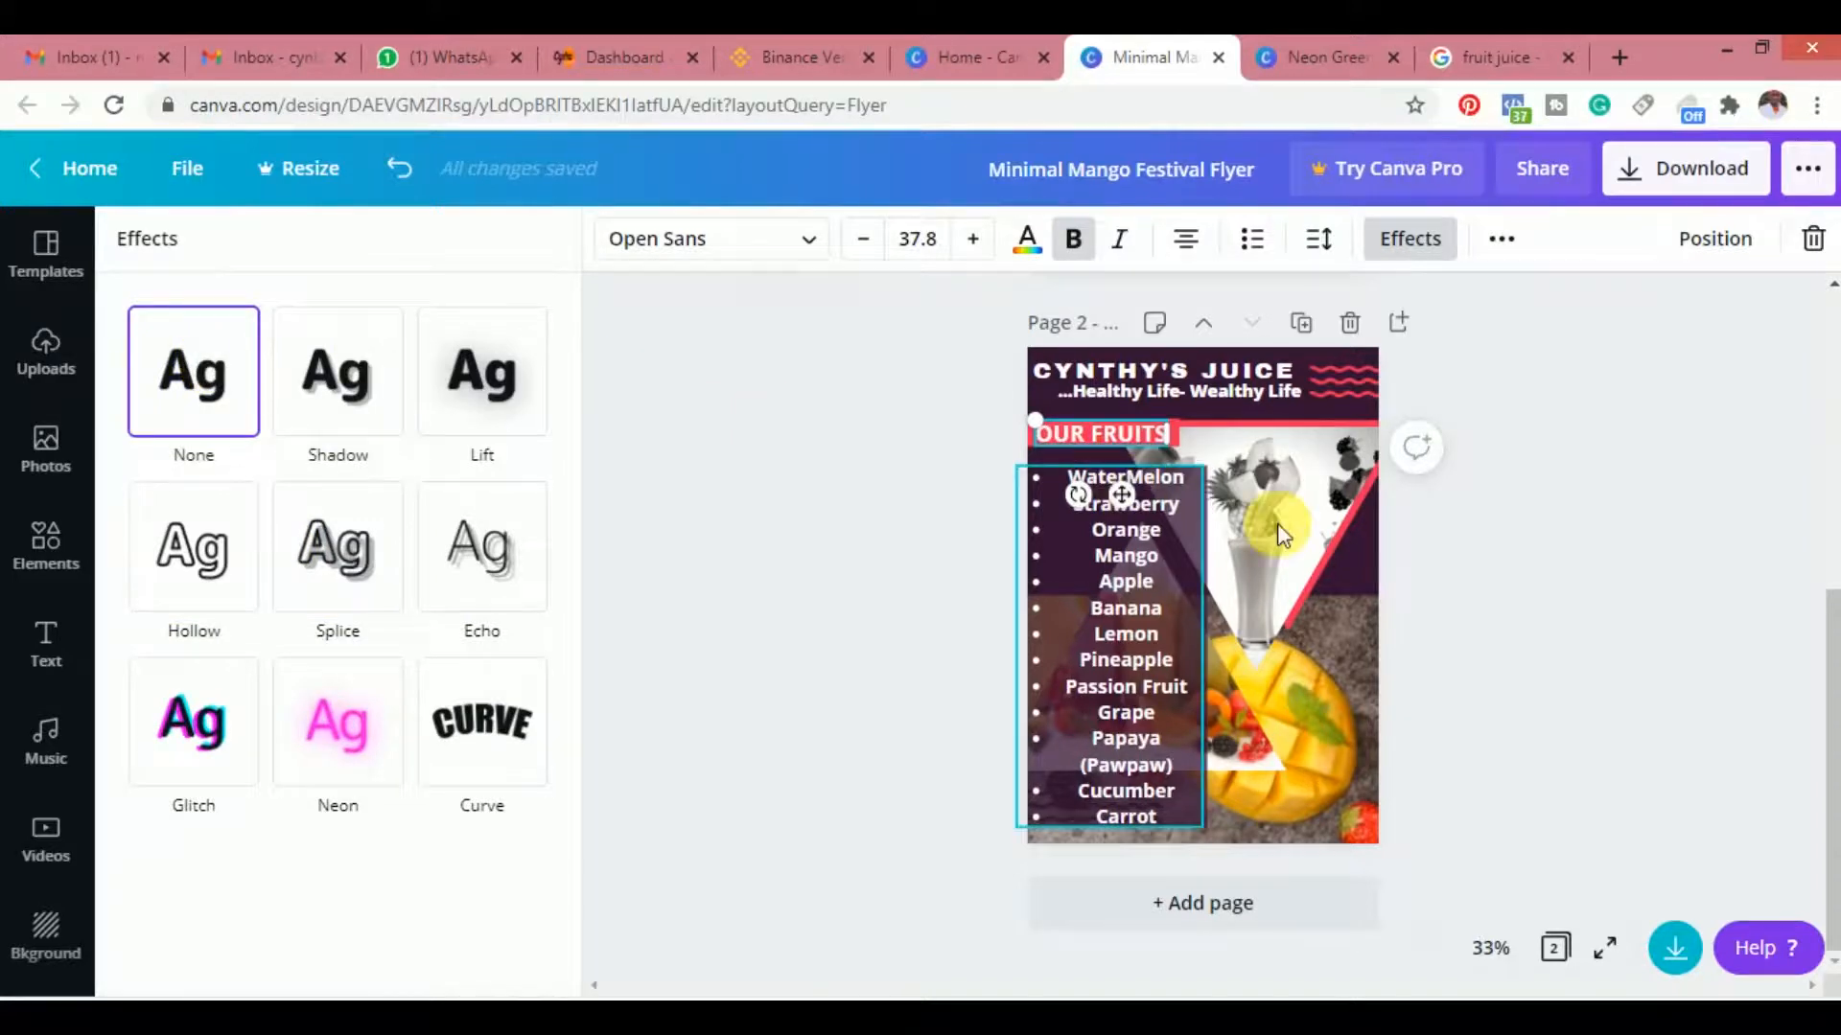
pyautogui.click(1509, 589)
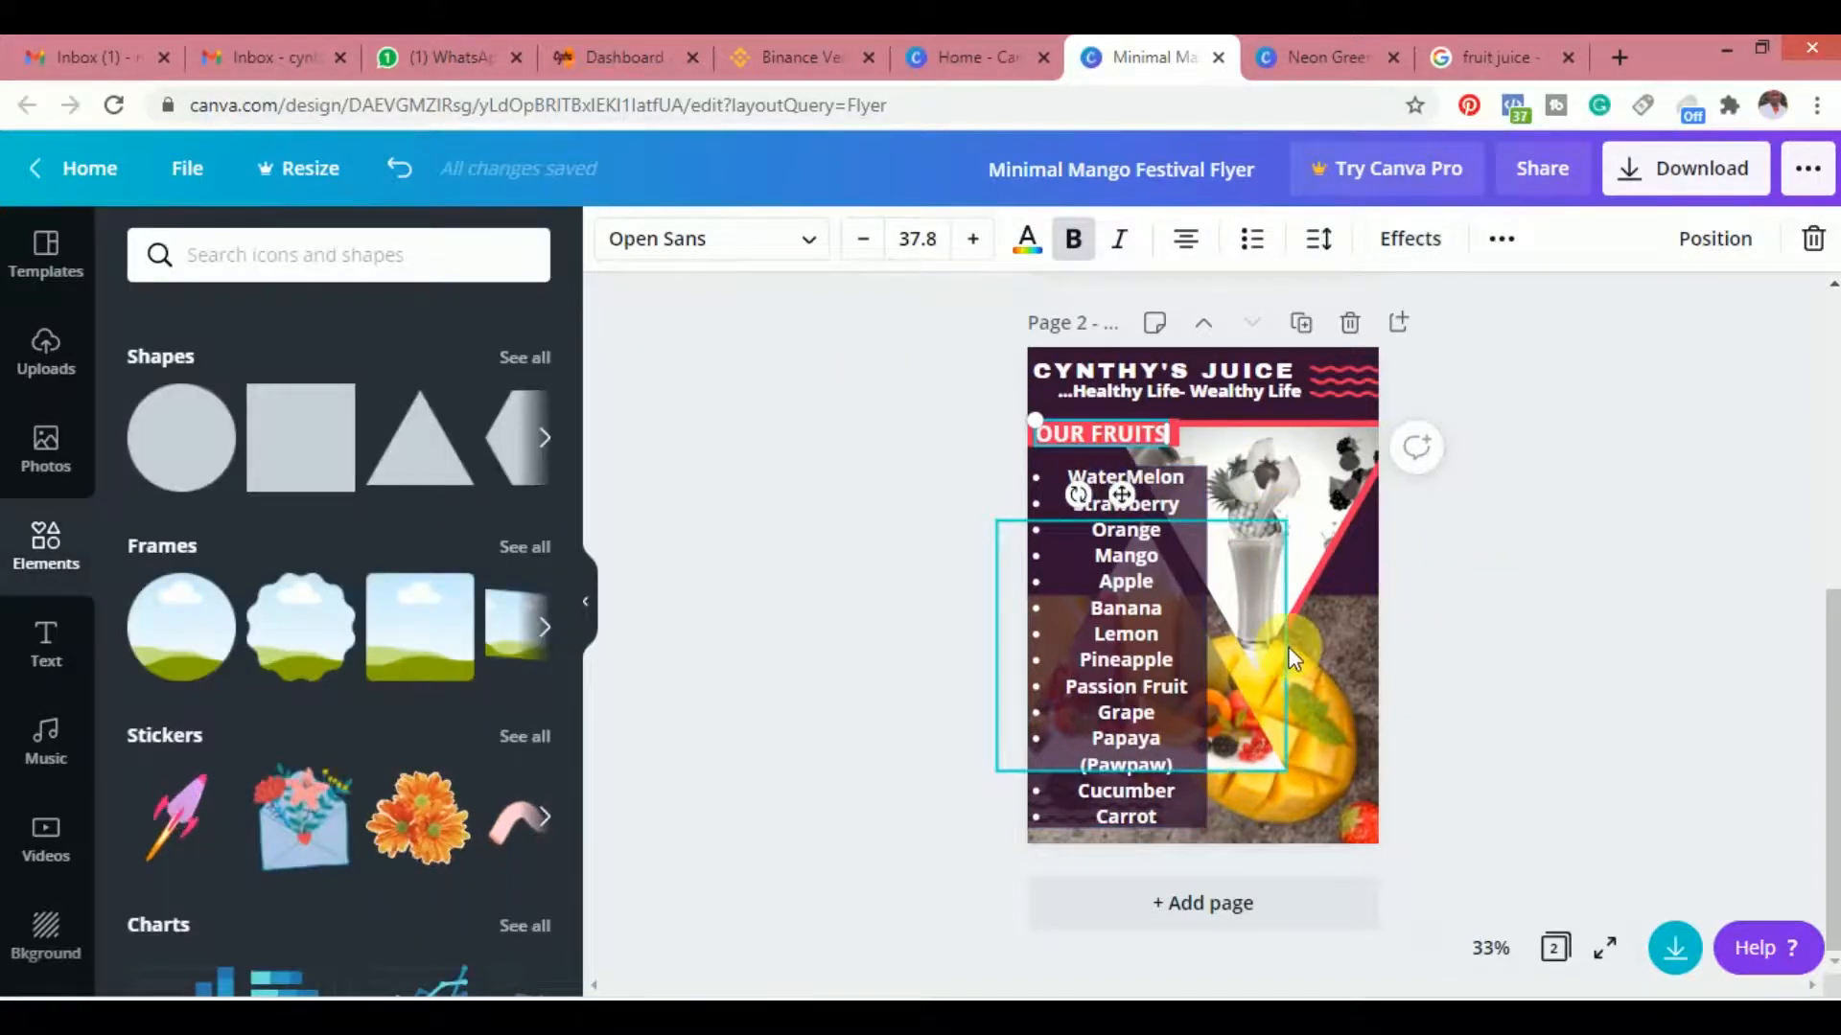
pyautogui.click(1331, 607)
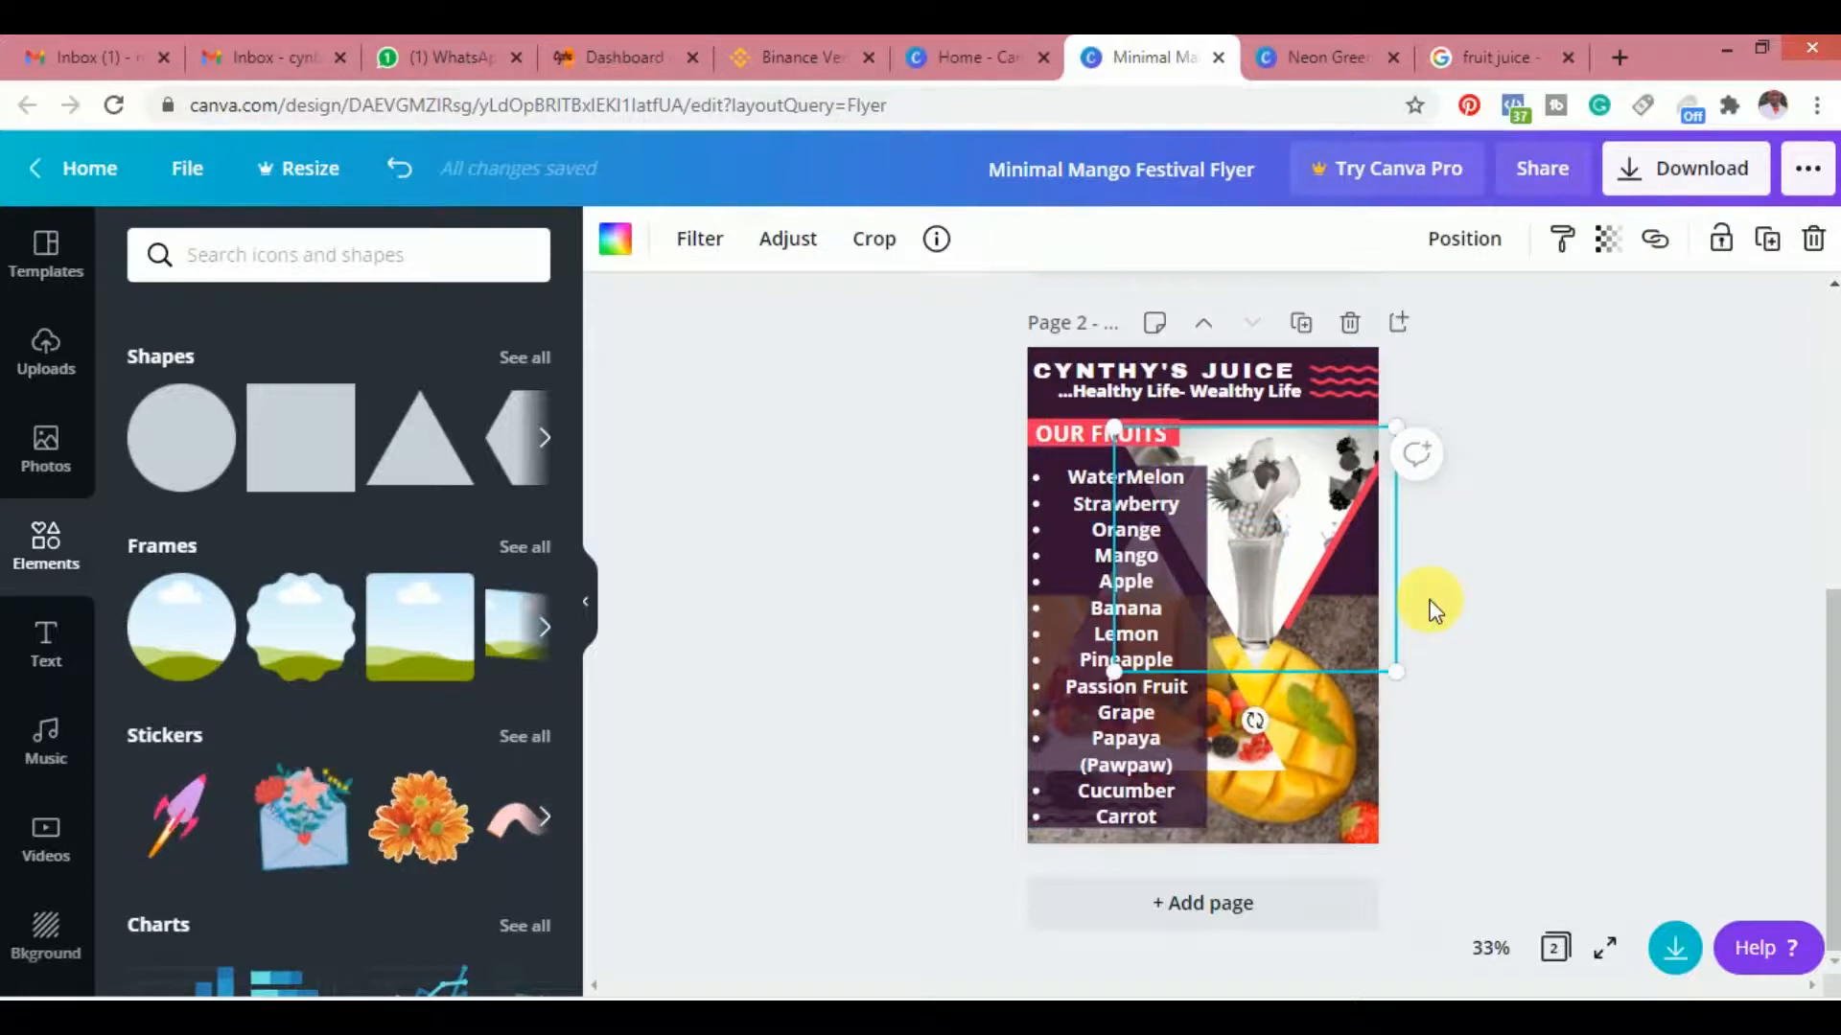
pyautogui.click(1572, 583)
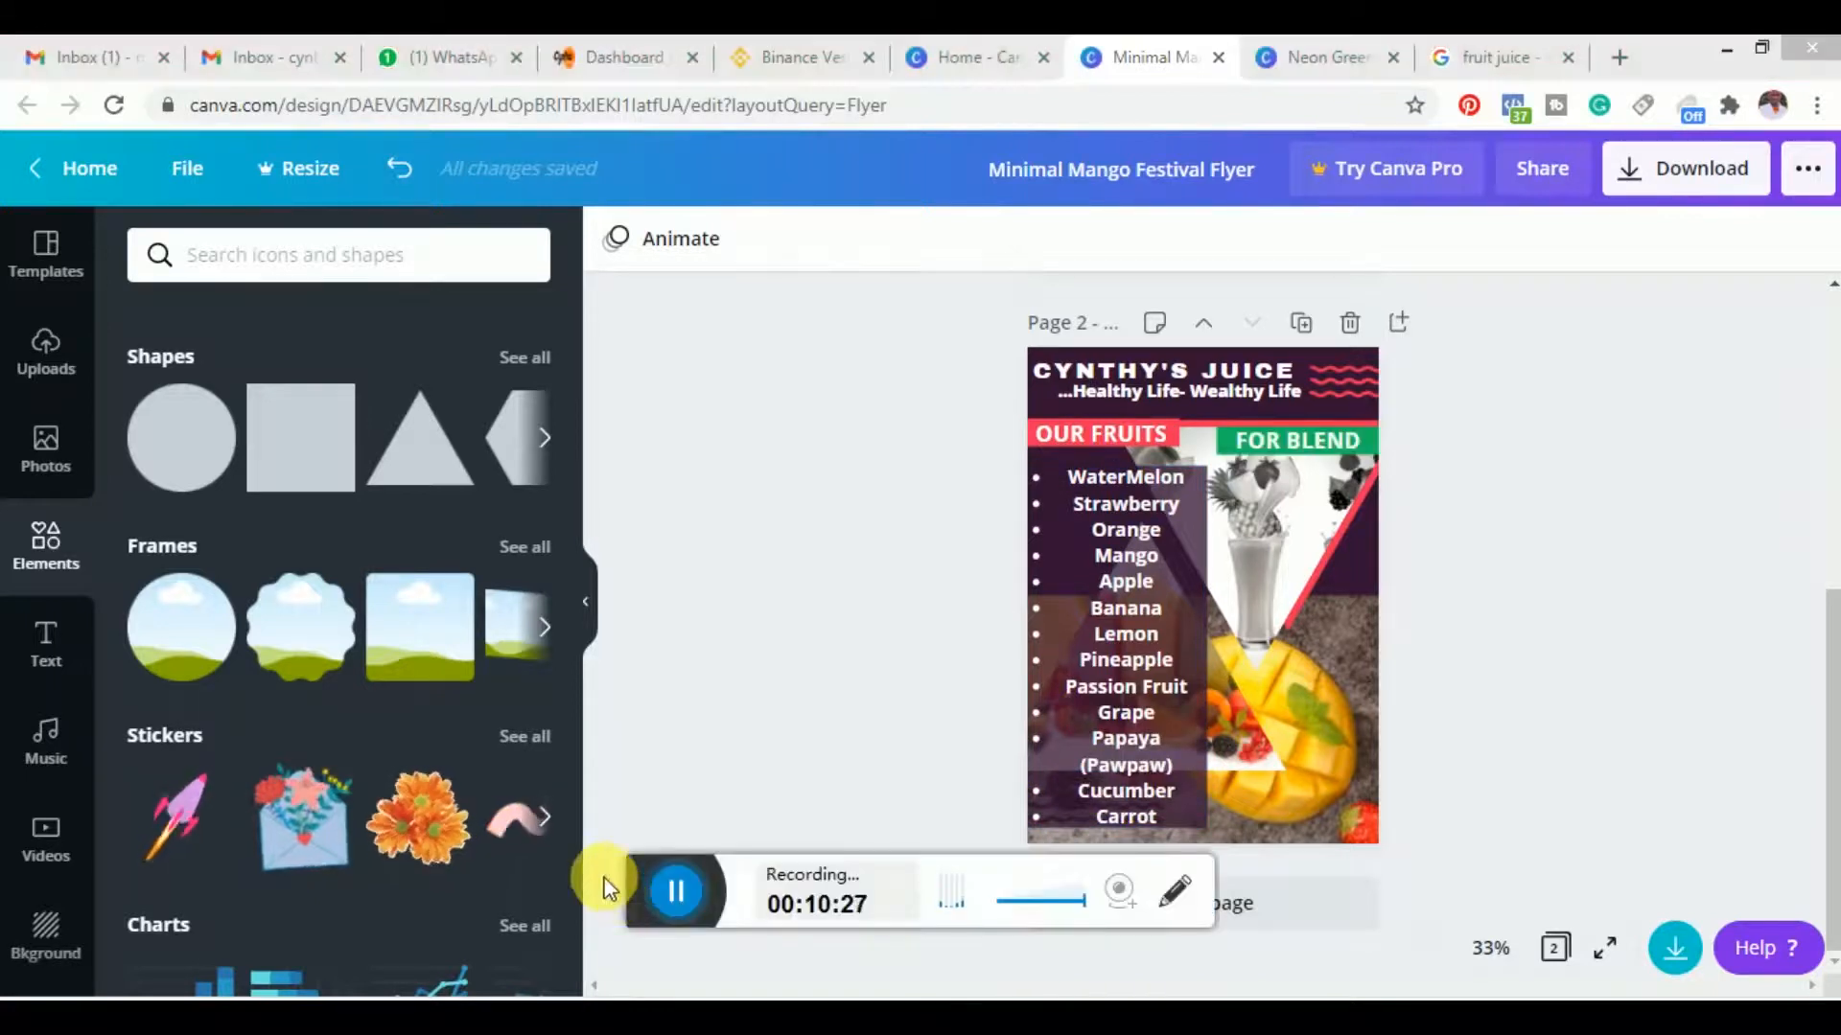
pyautogui.click(642, 891)
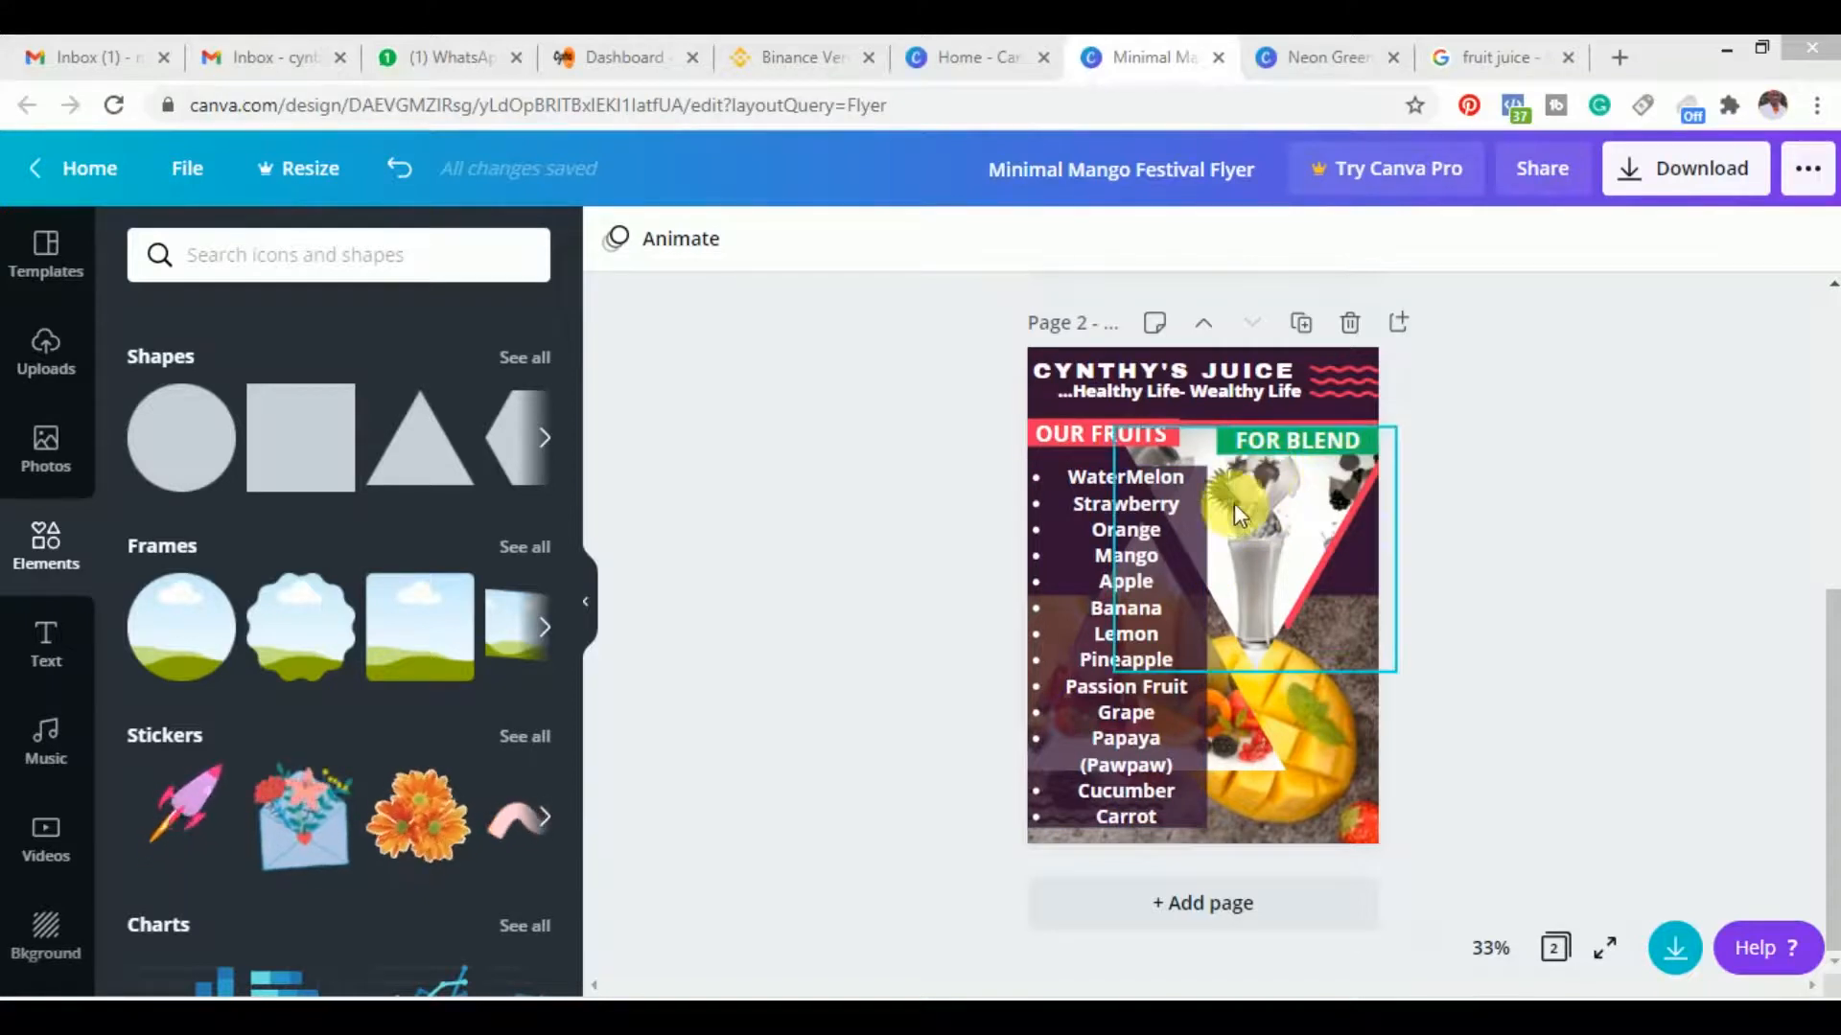
pyautogui.click(1113, 485)
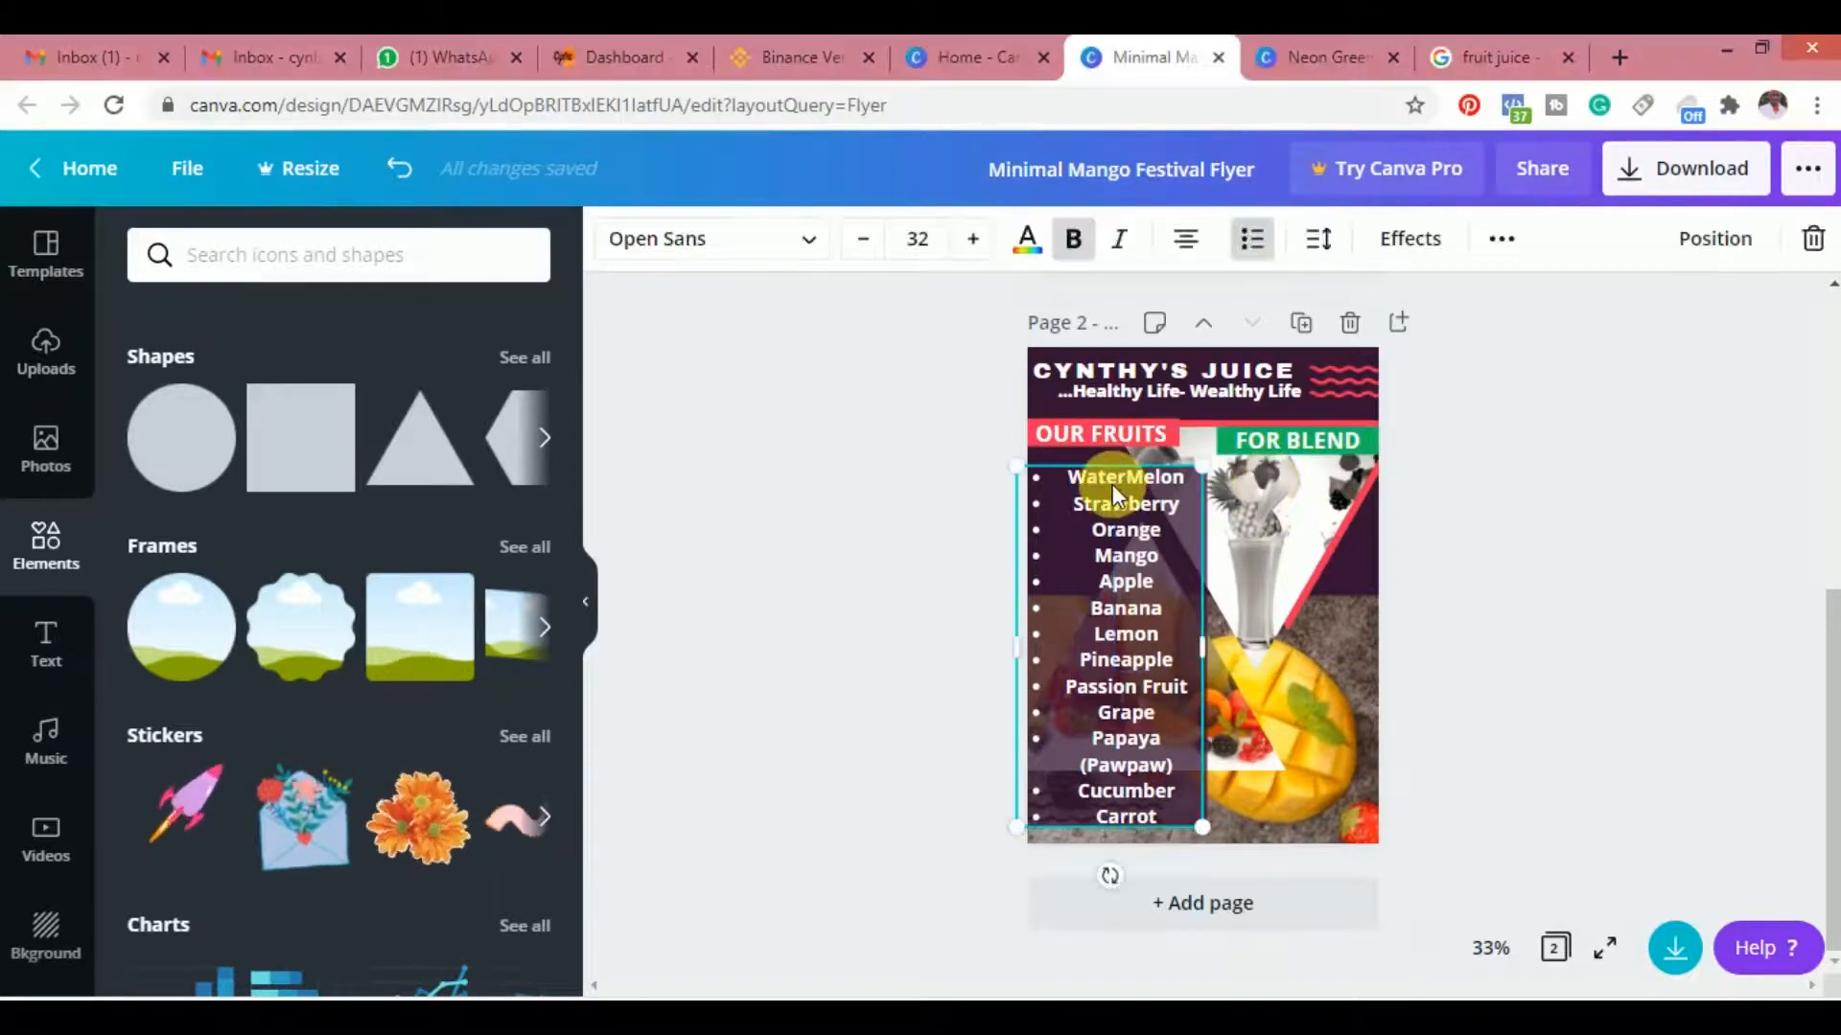
pyautogui.moveTo(1112, 485); pyautogui.dragTo(1118, 497)
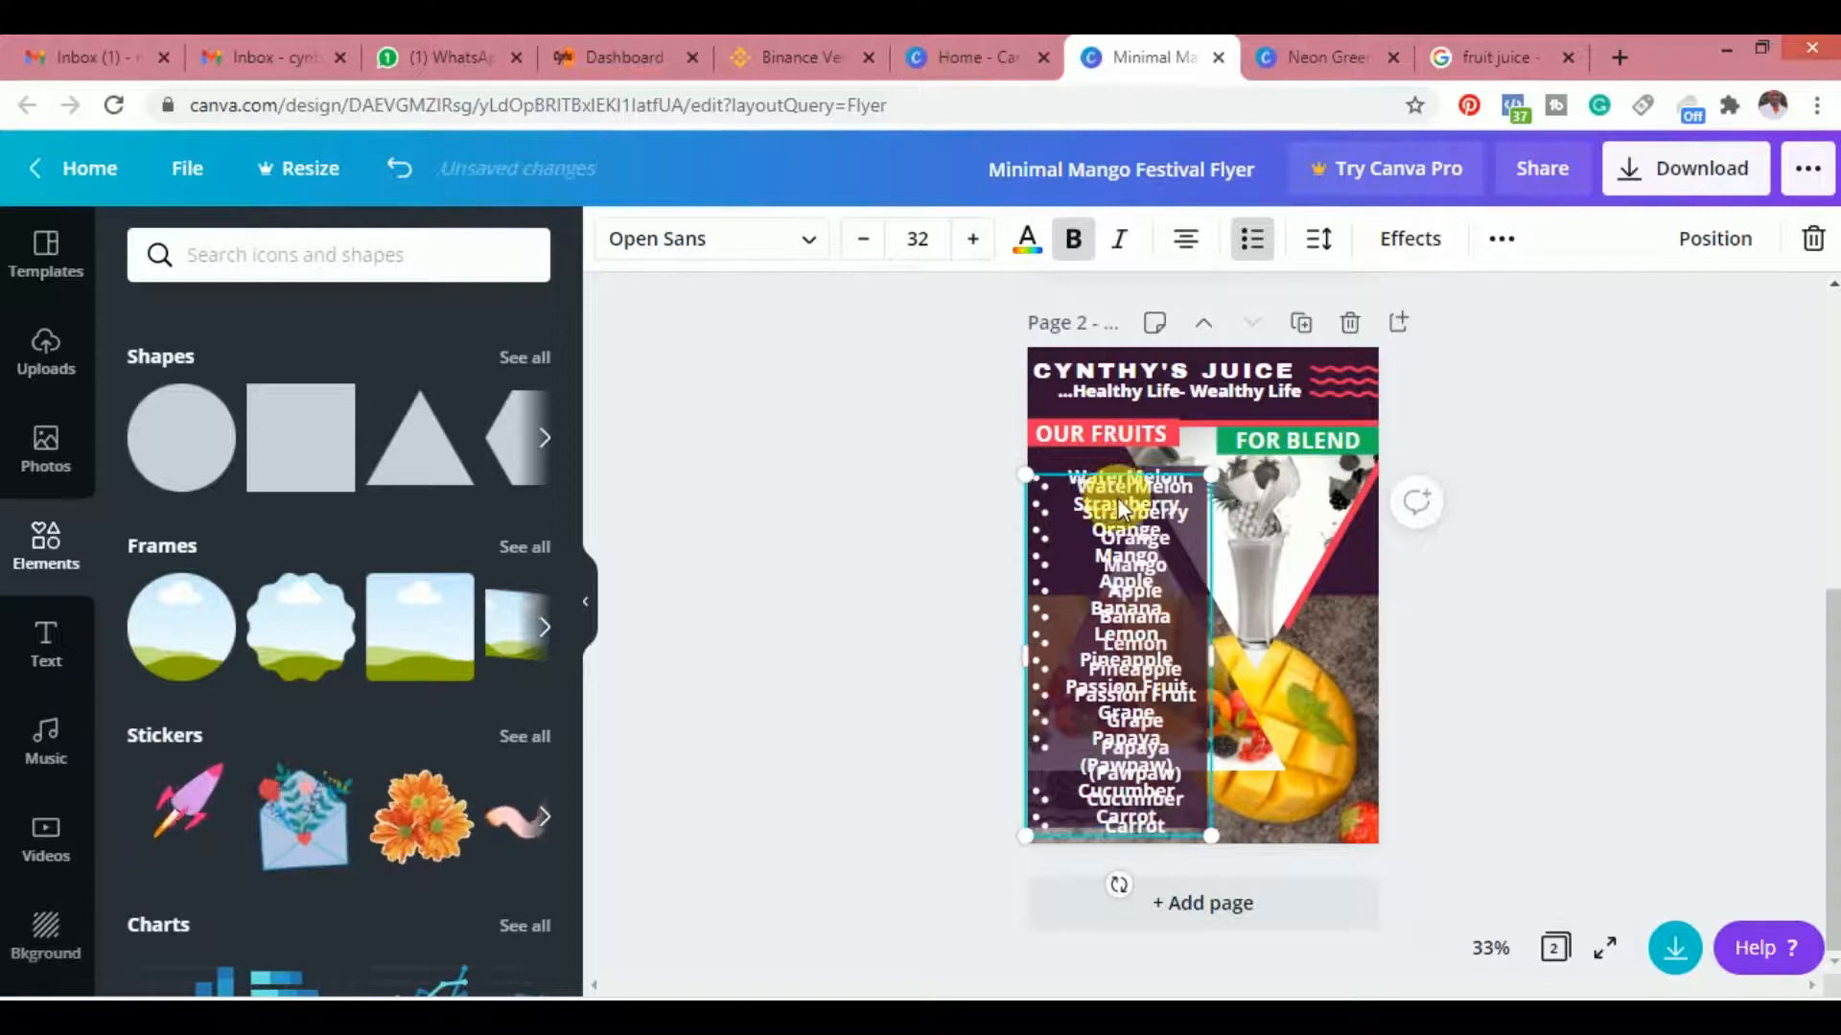
pyautogui.moveTo(1128, 599); pyautogui.dragTo(1558, 550)
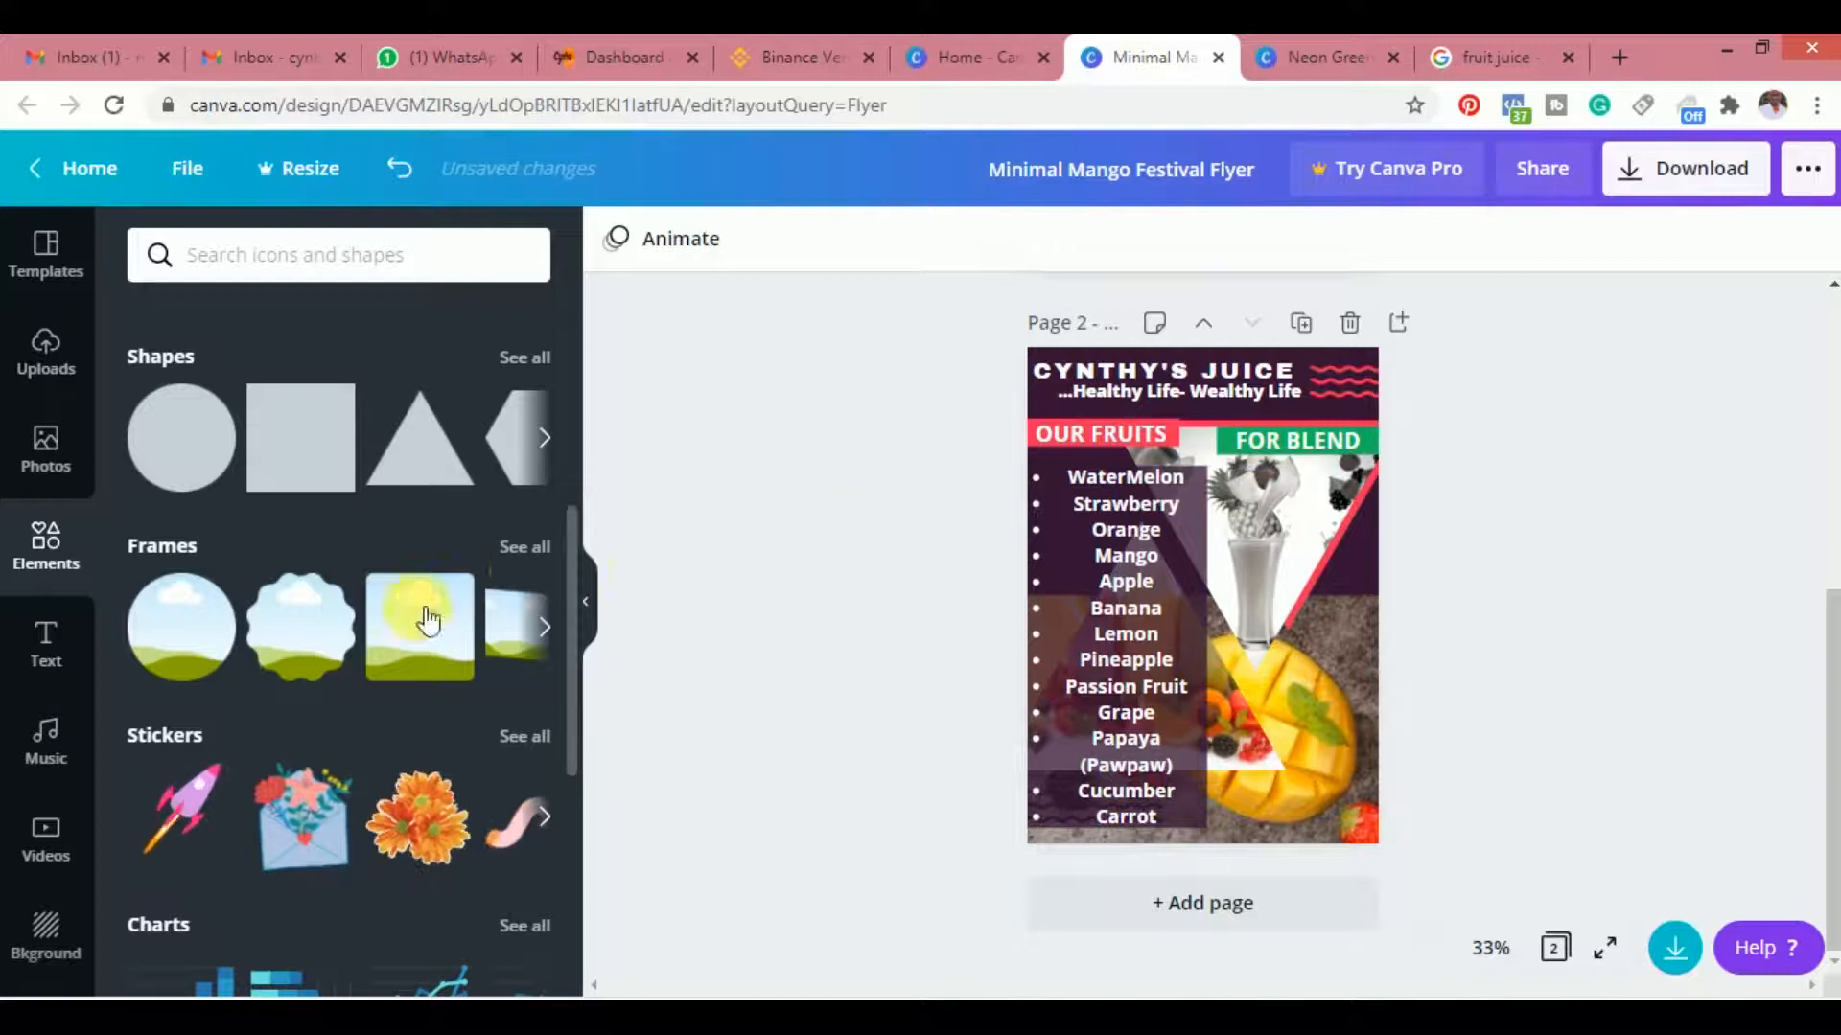
pyautogui.click(1193, 566)
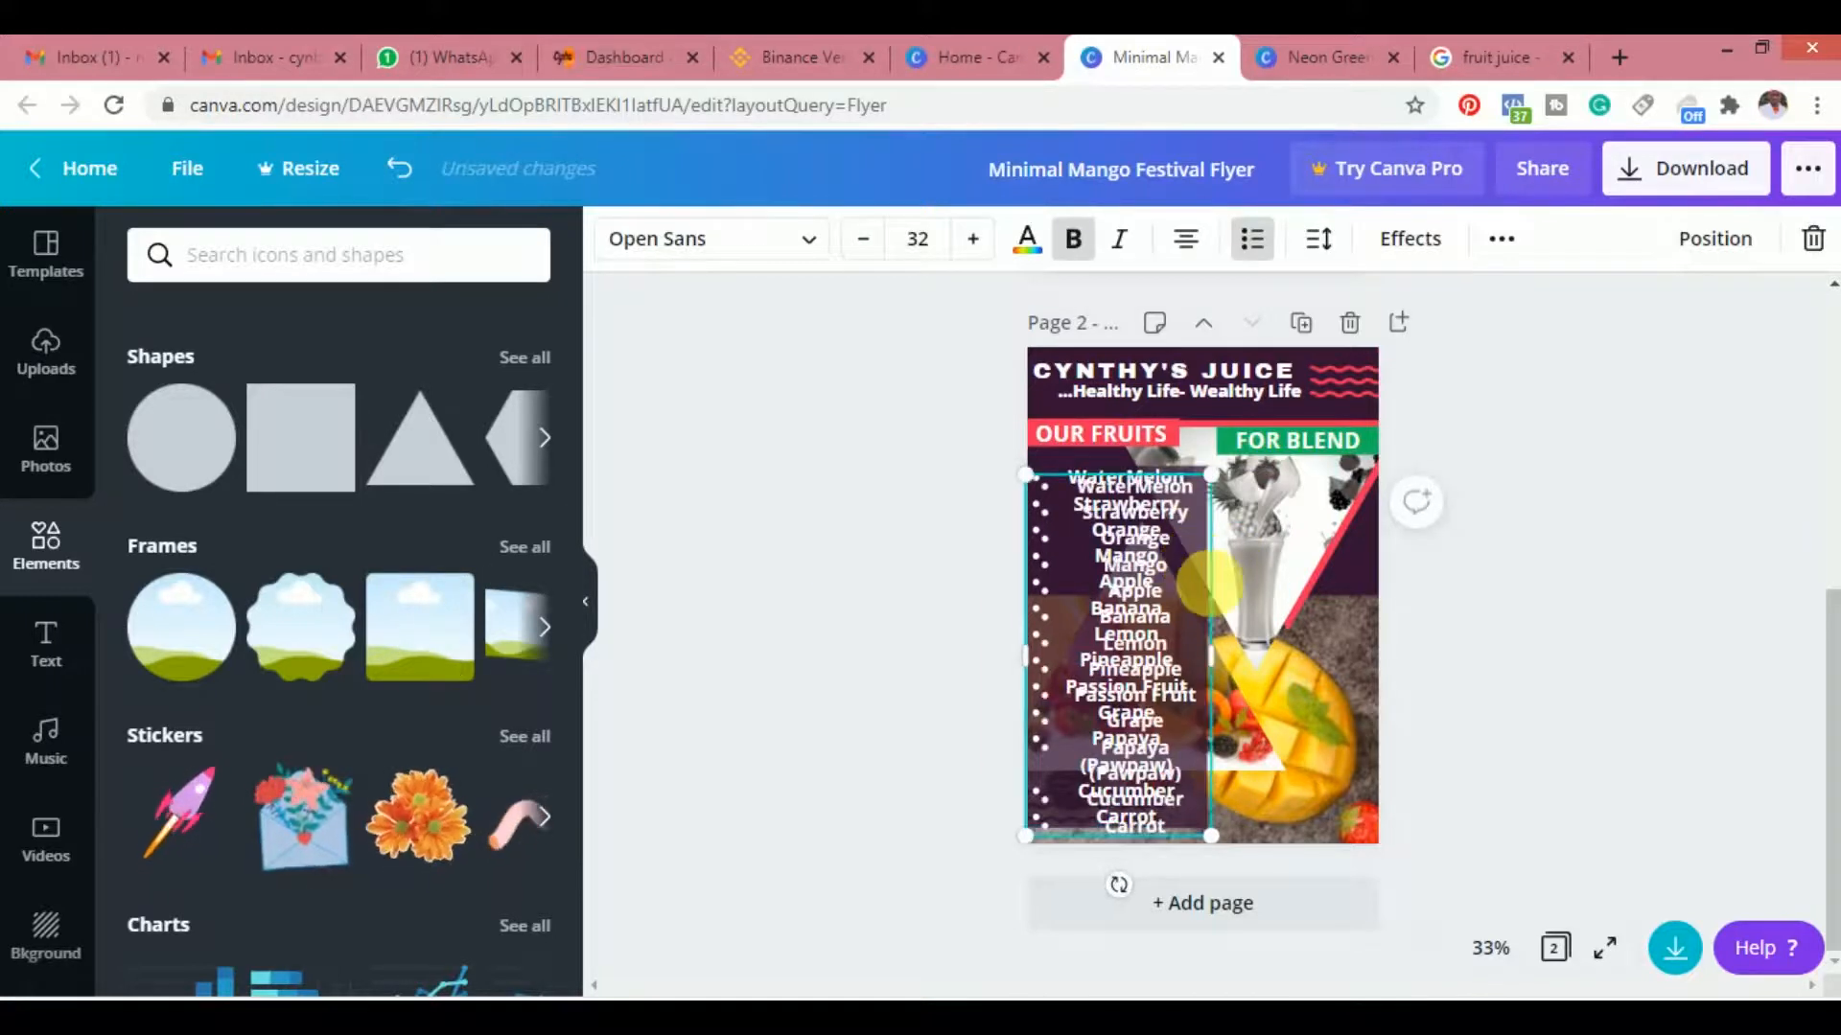
pyautogui.moveTo(1162, 608); pyautogui.dragTo(1342, 636)
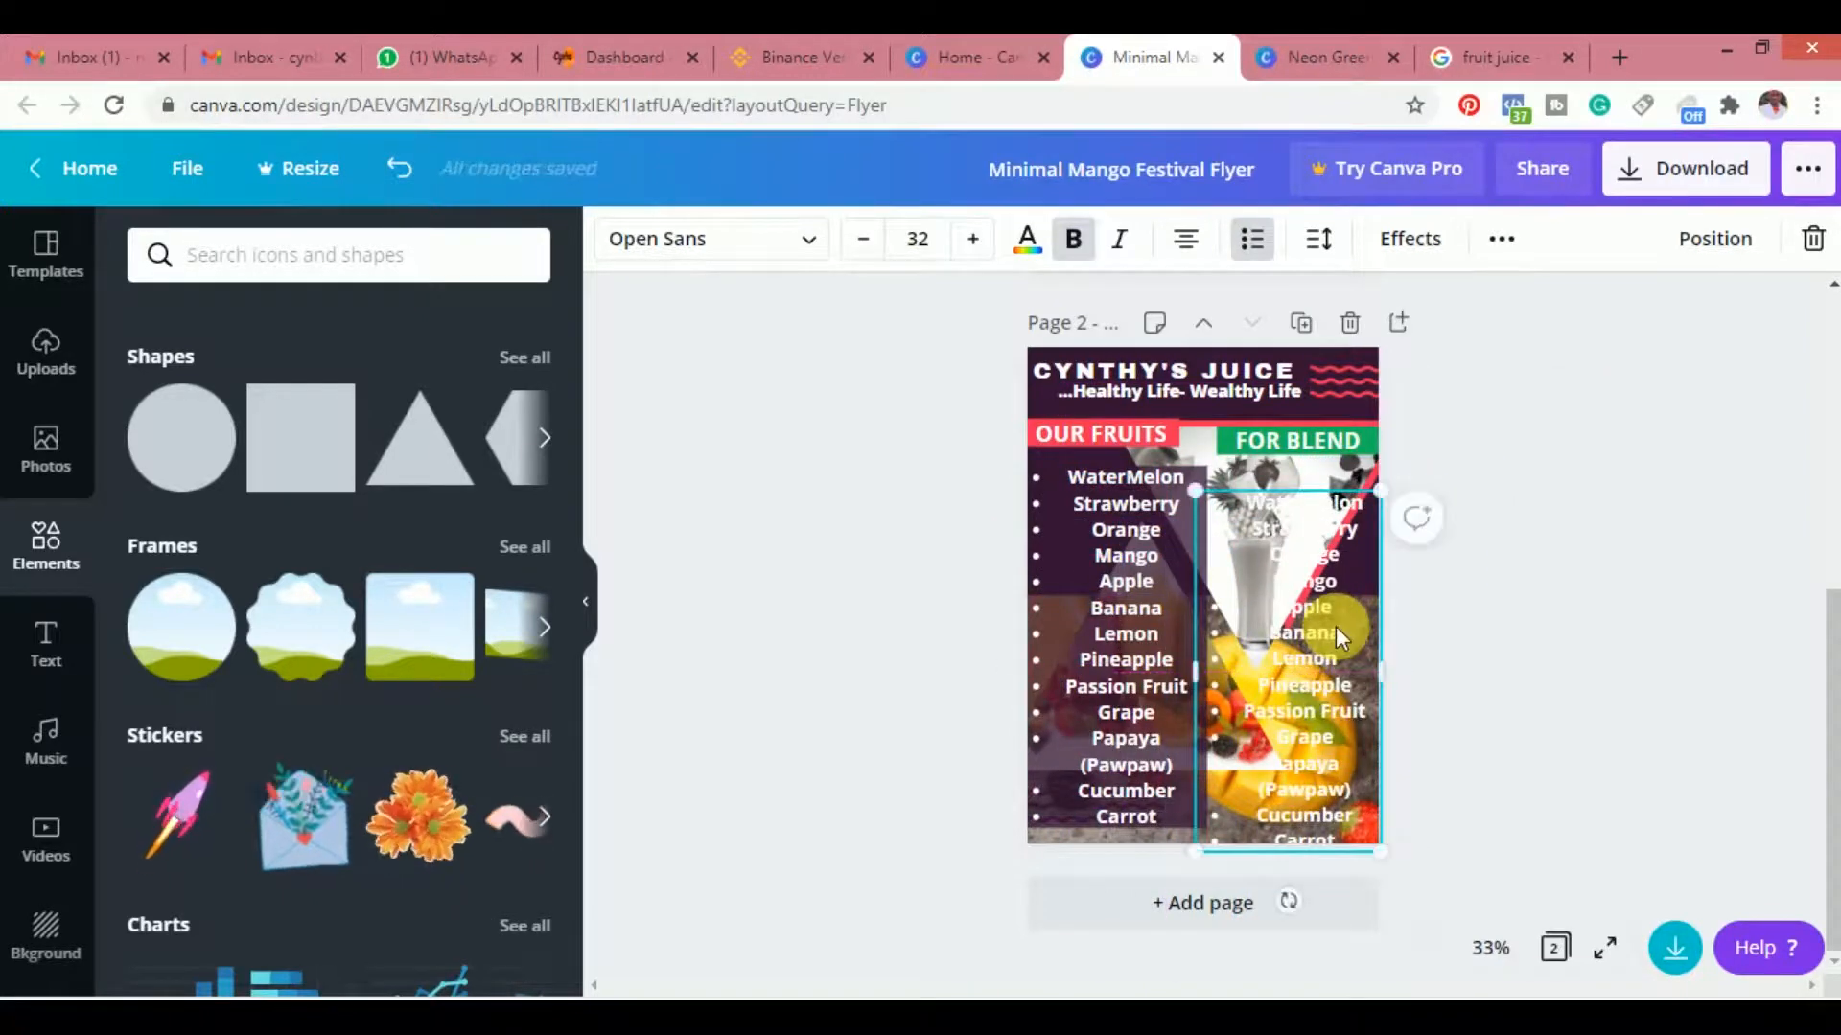
pyautogui.press('Delete')
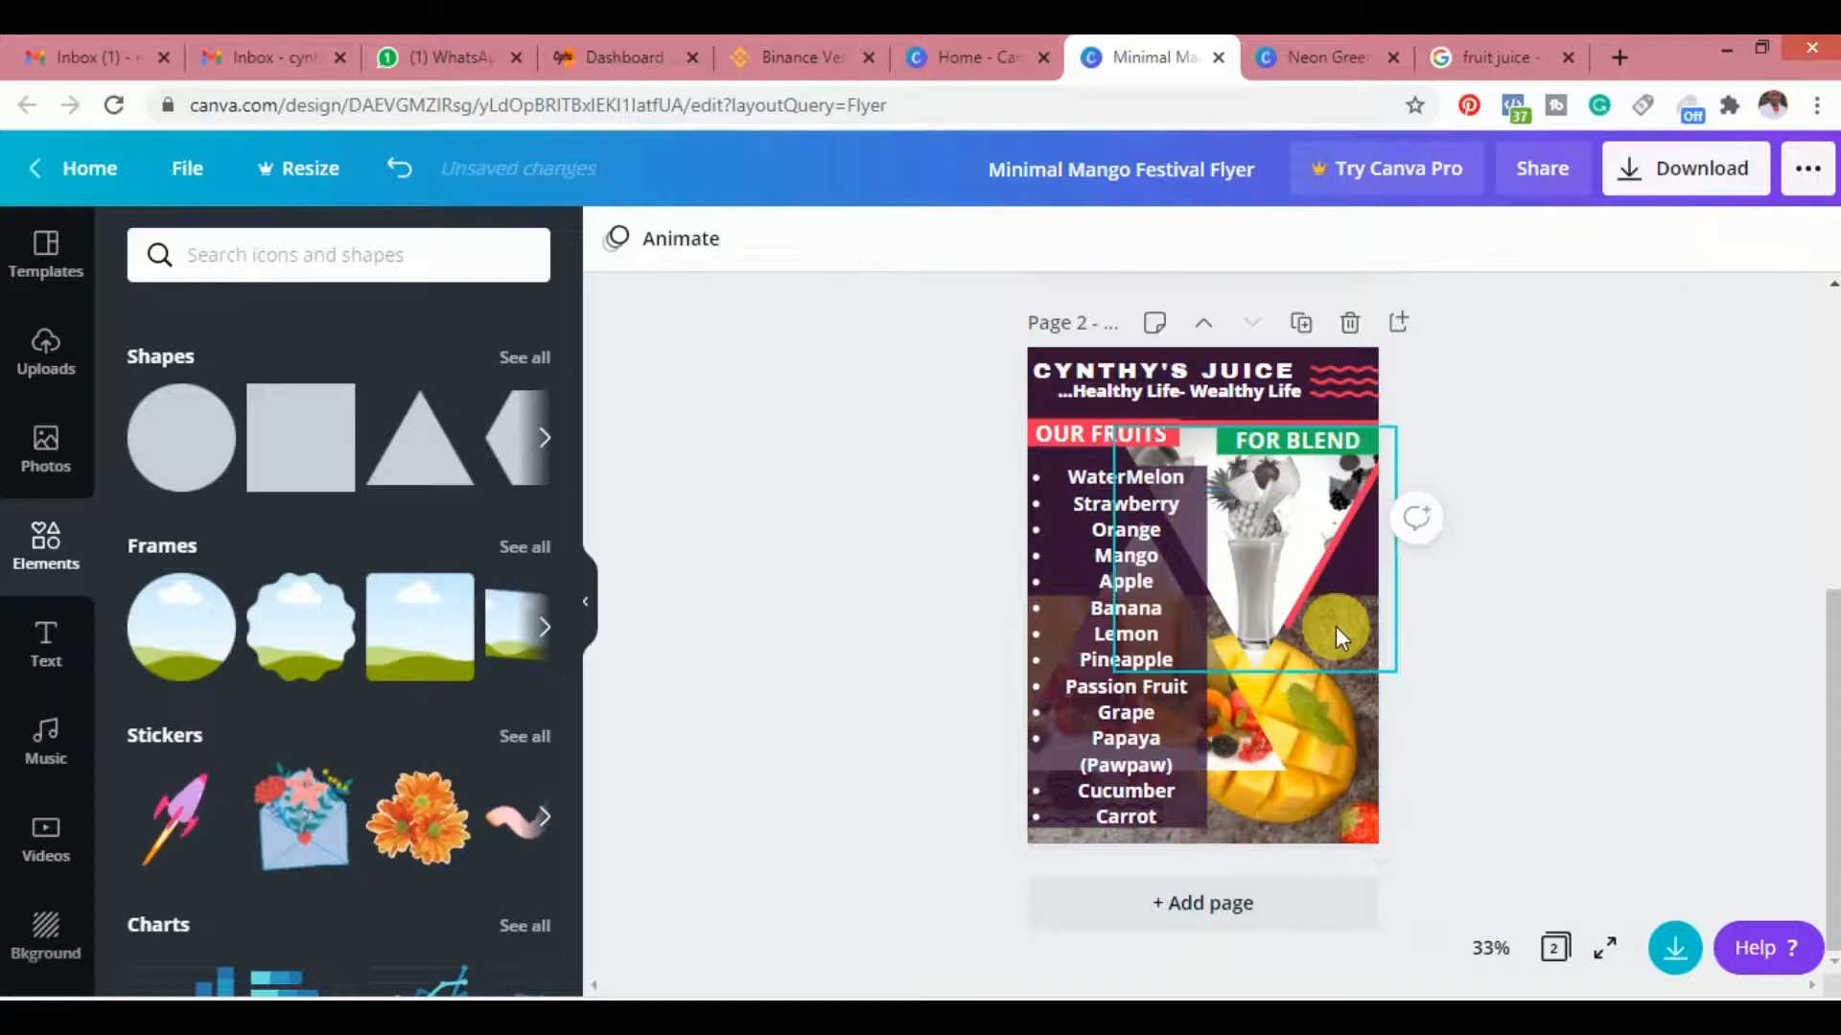
pyautogui.click(315, 430)
pyautogui.moveTo(1204, 589); pyautogui.dragTo(1286, 548)
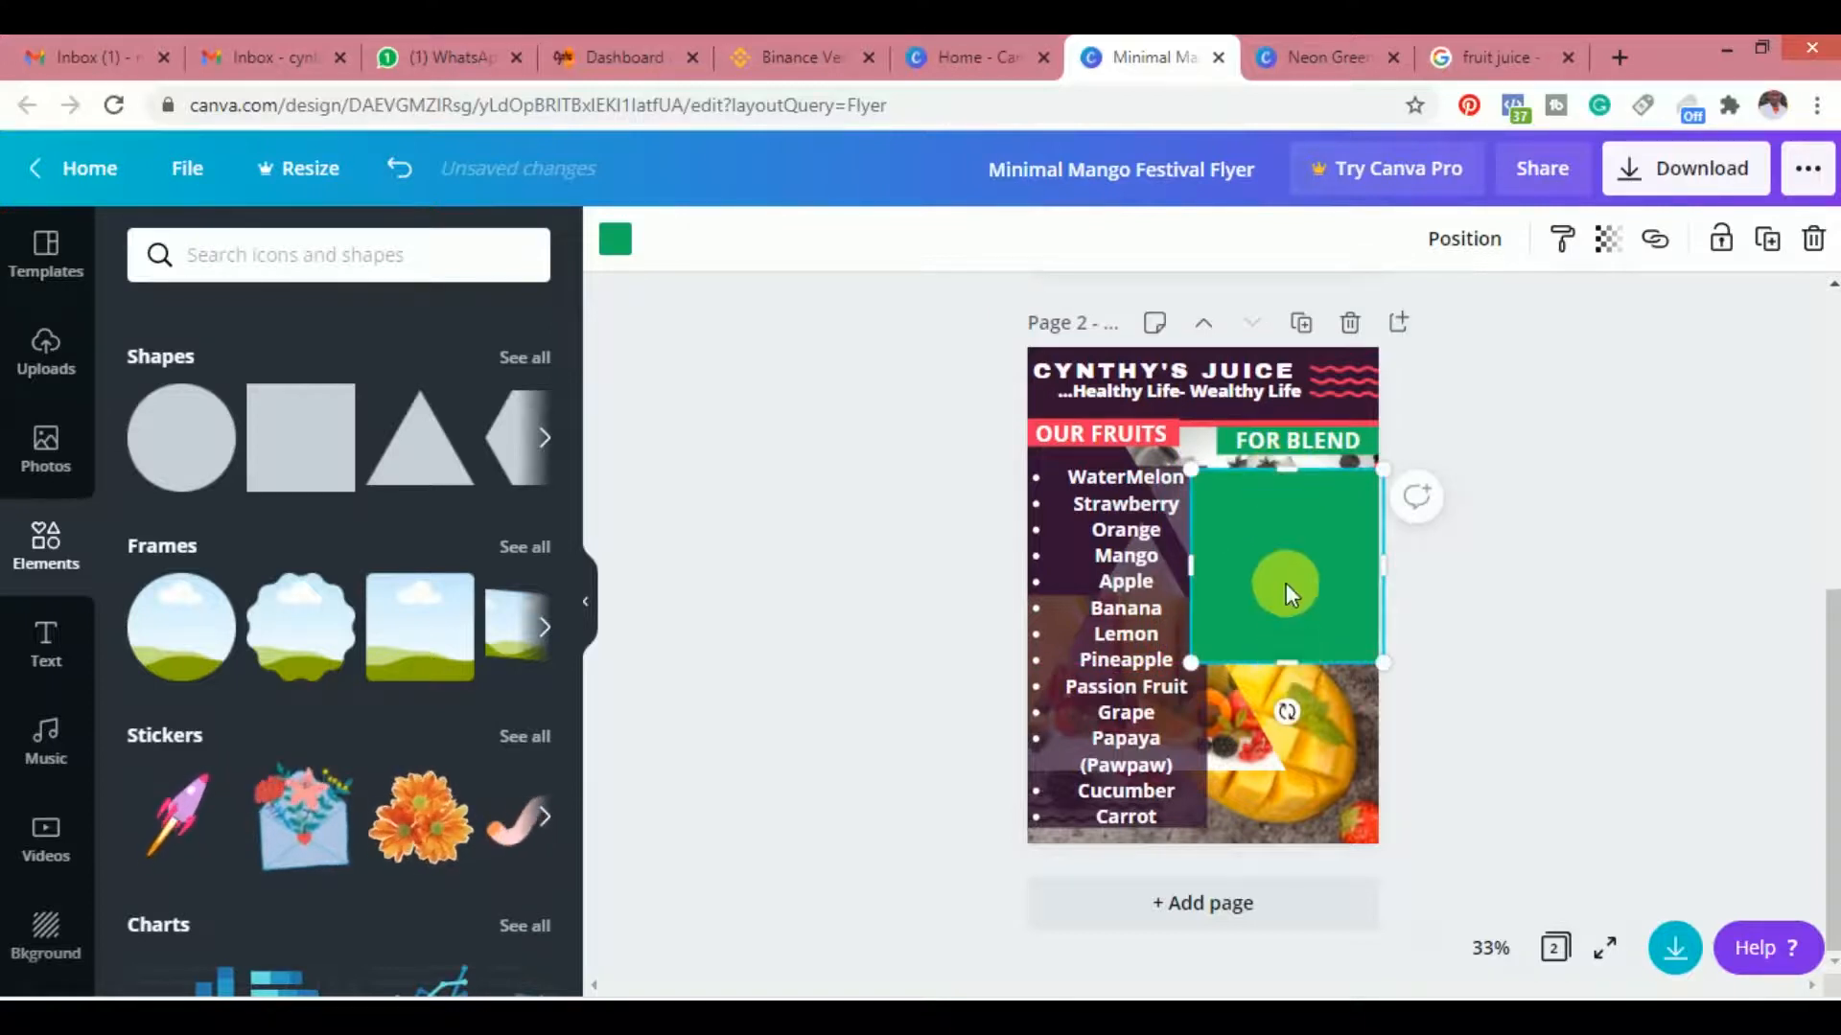
pyautogui.moveTo(1301, 606); pyautogui.dragTo(882, 608)
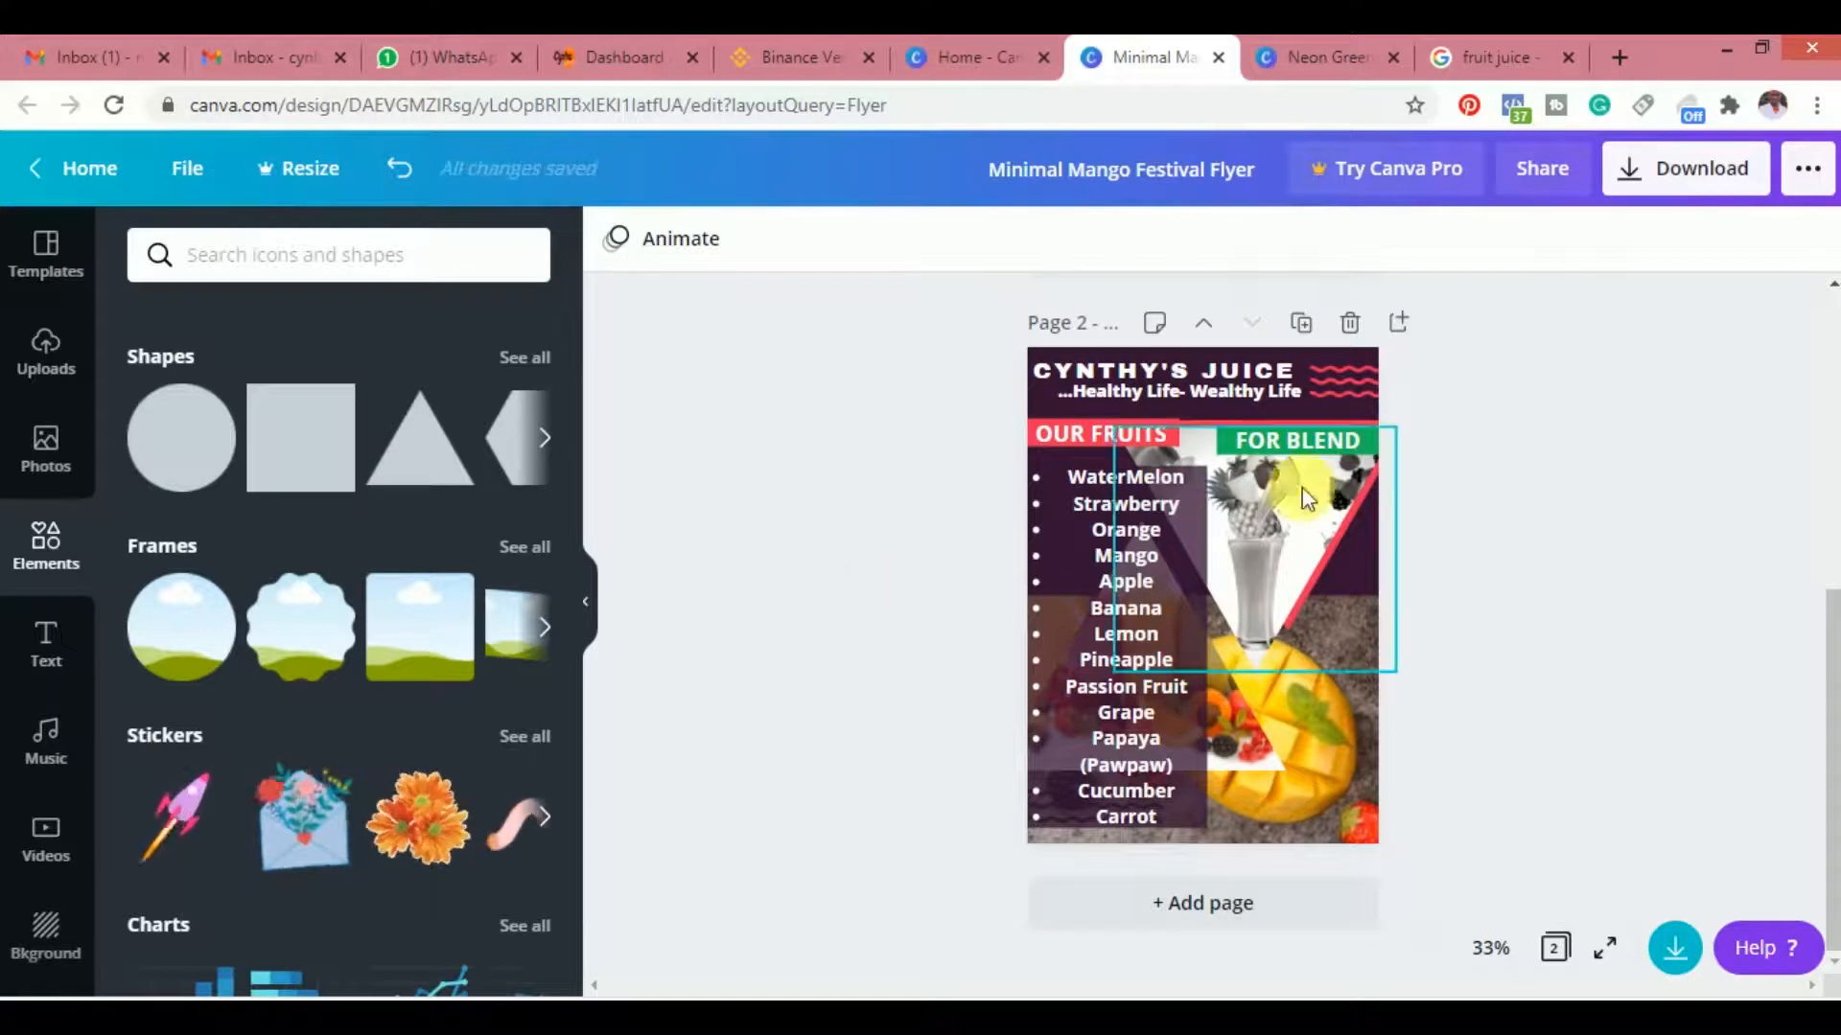
pyautogui.click(1365, 557)
pyautogui.click(1463, 593)
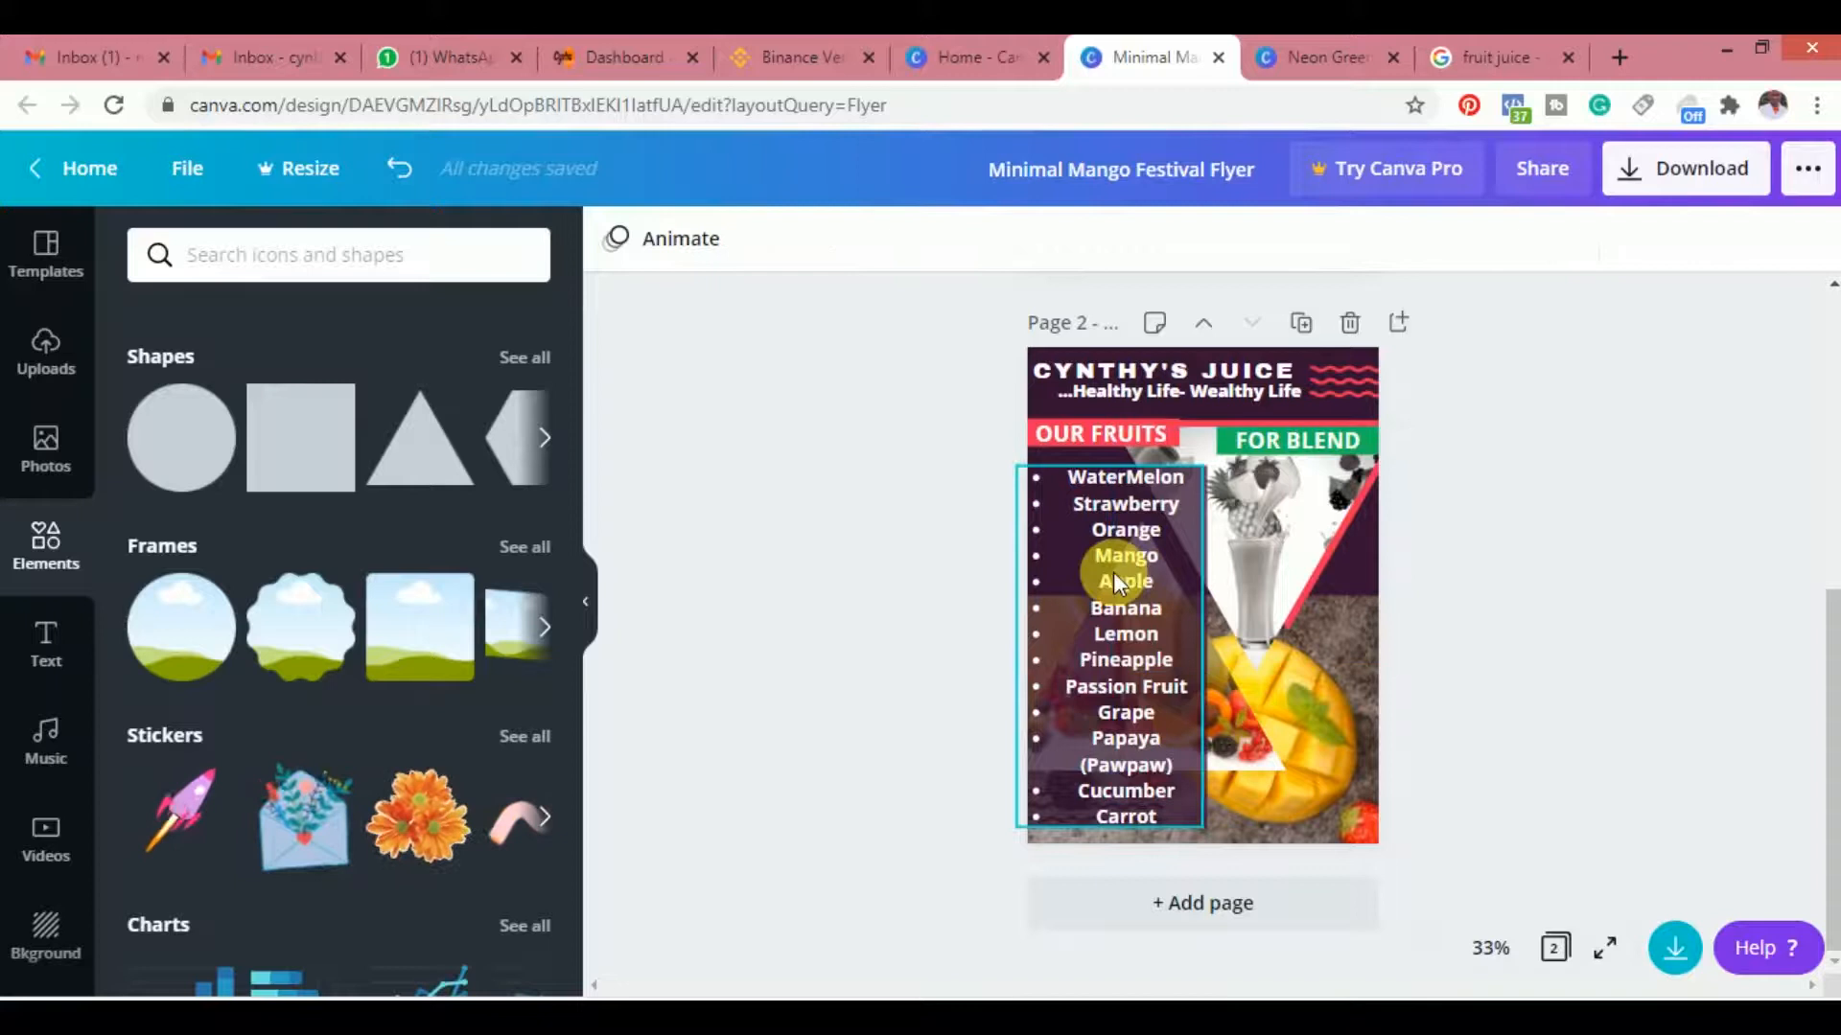
# Duplicate the fruit list, place the copy beneath the "FOR BLEND" heading and clear its entries
pyautogui.click(1115, 577)
pyautogui.hotkey('ctrl', 'd')
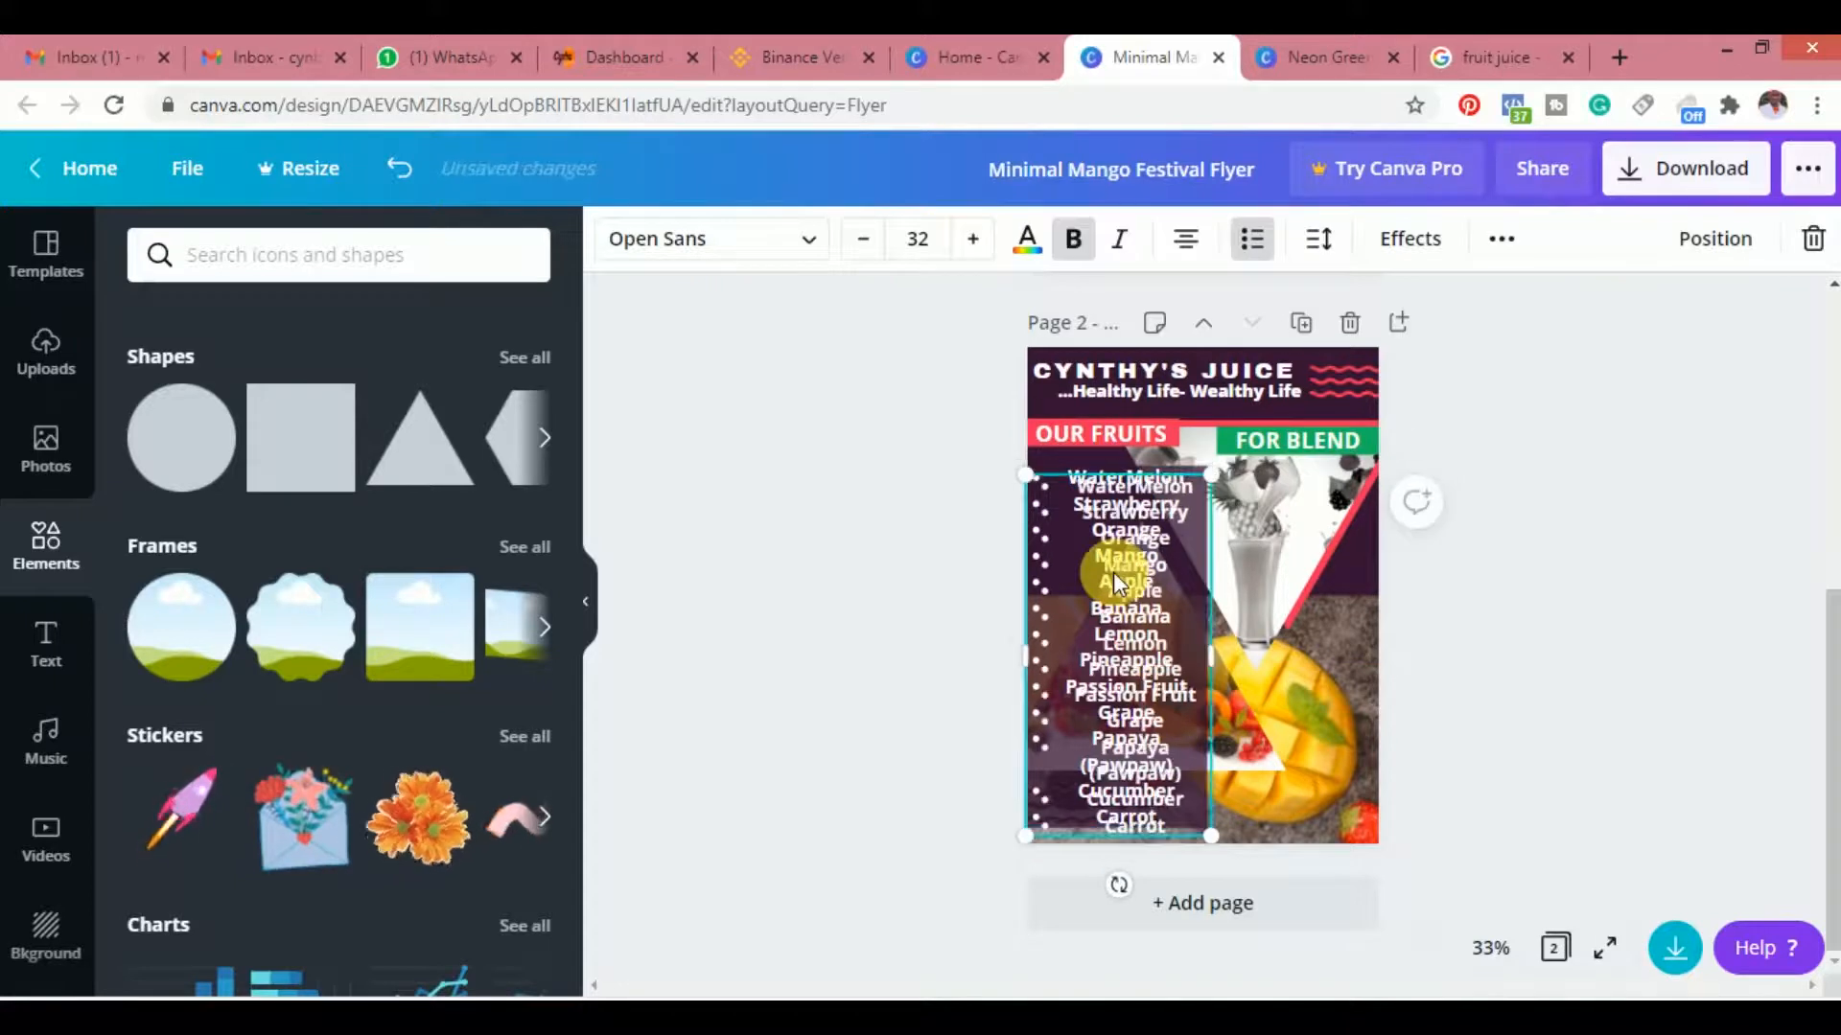
pyautogui.moveTo(1126, 579); pyautogui.dragTo(1285, 566)
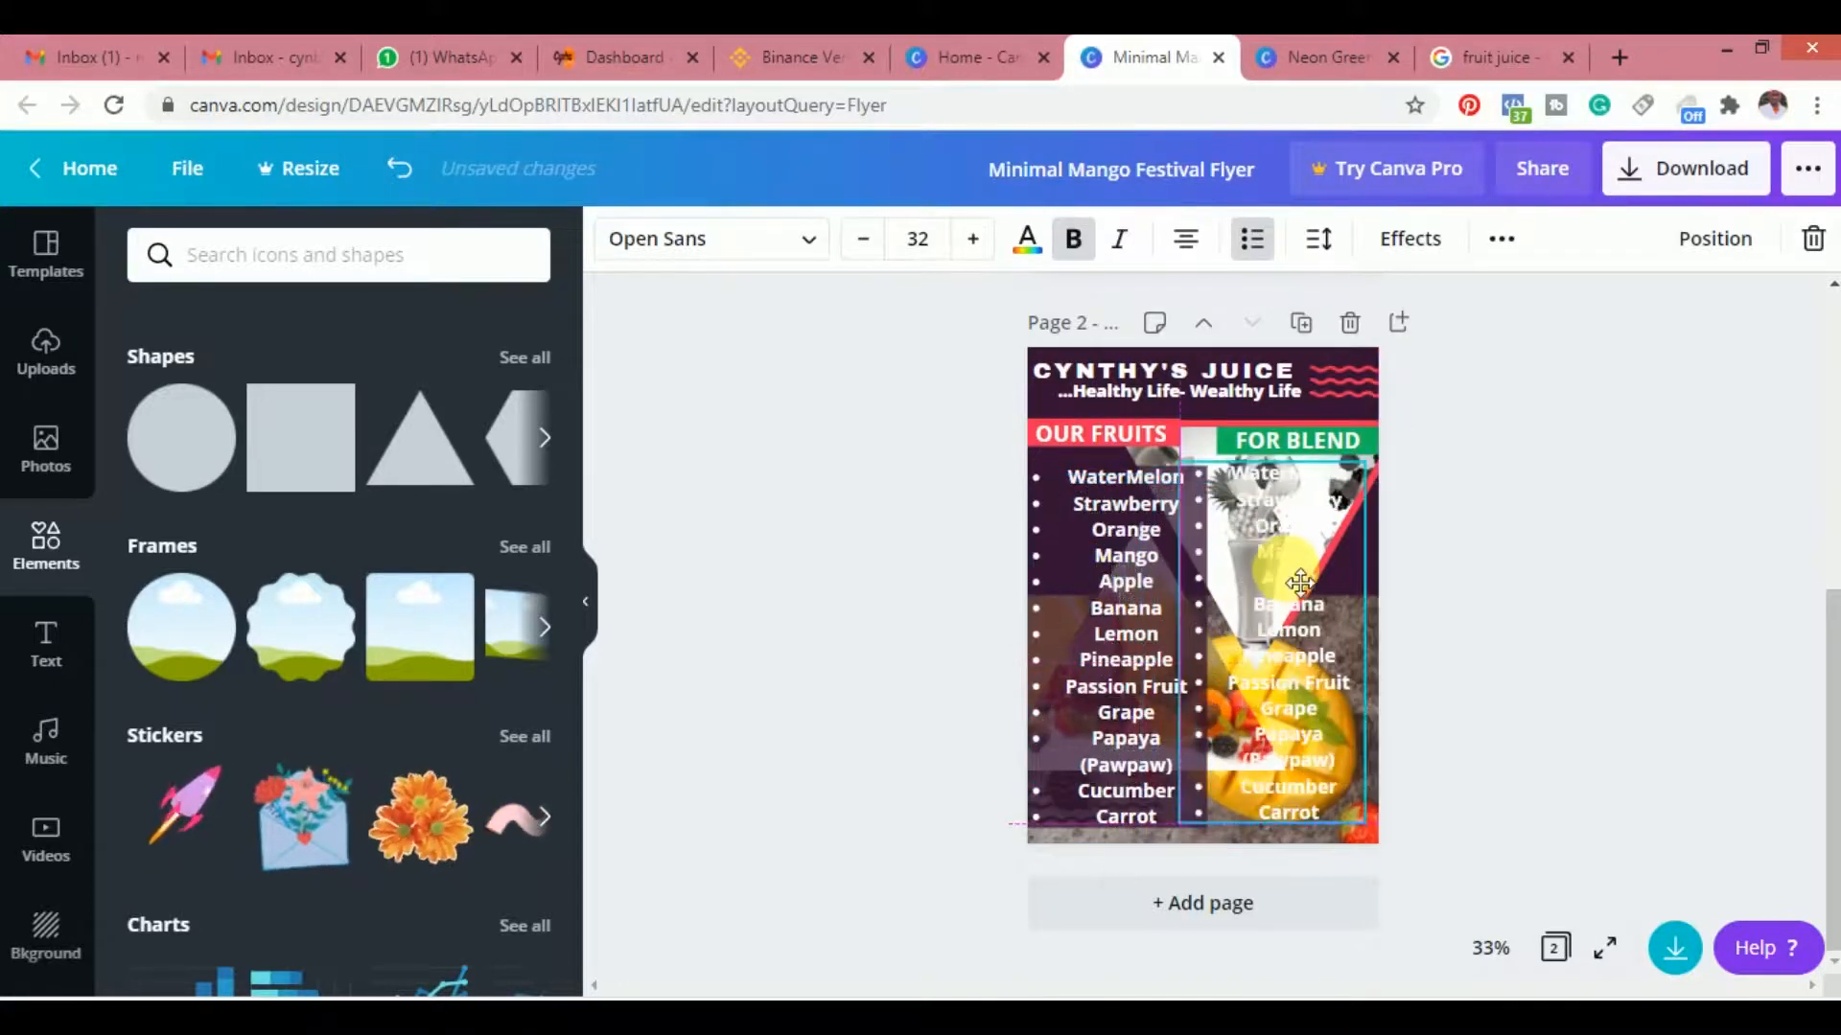
pyautogui.moveTo(1346, 699); pyautogui.dragTo(1346, 701)
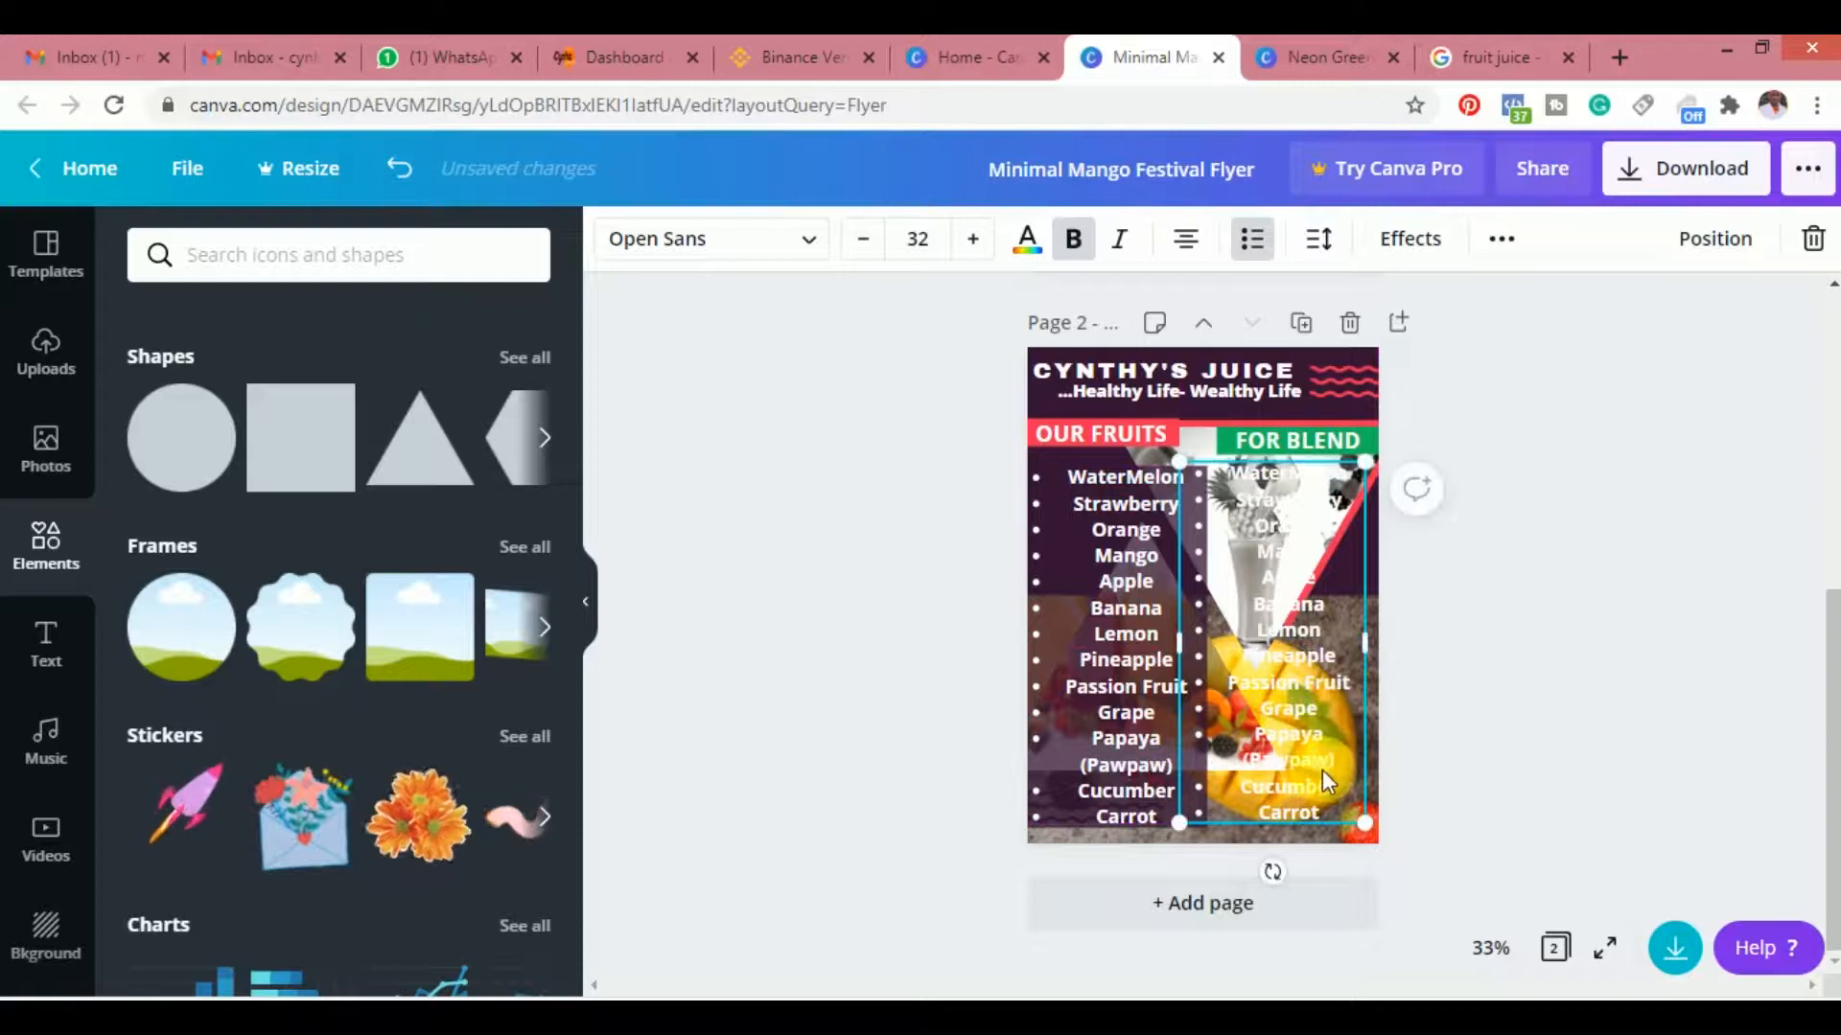
pyautogui.moveTo(1326, 804); pyautogui.dragTo(1251, 516)
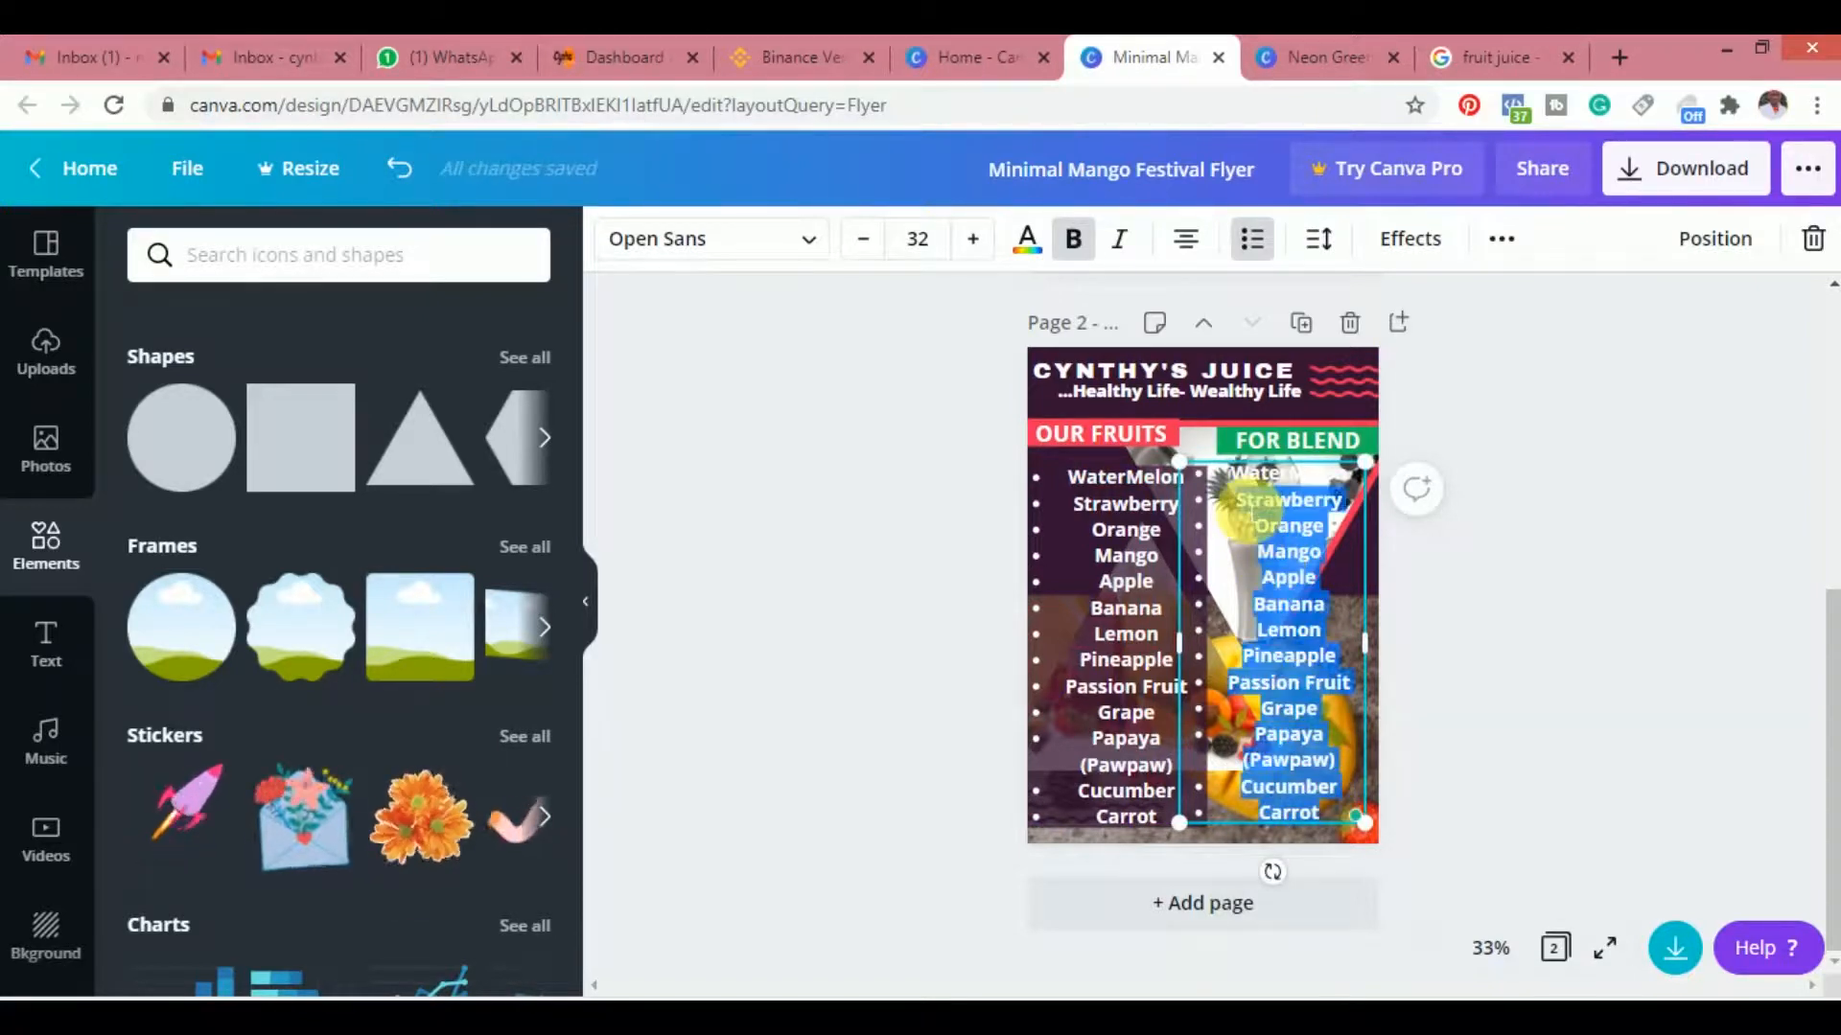
pyautogui.press('BackSpace')
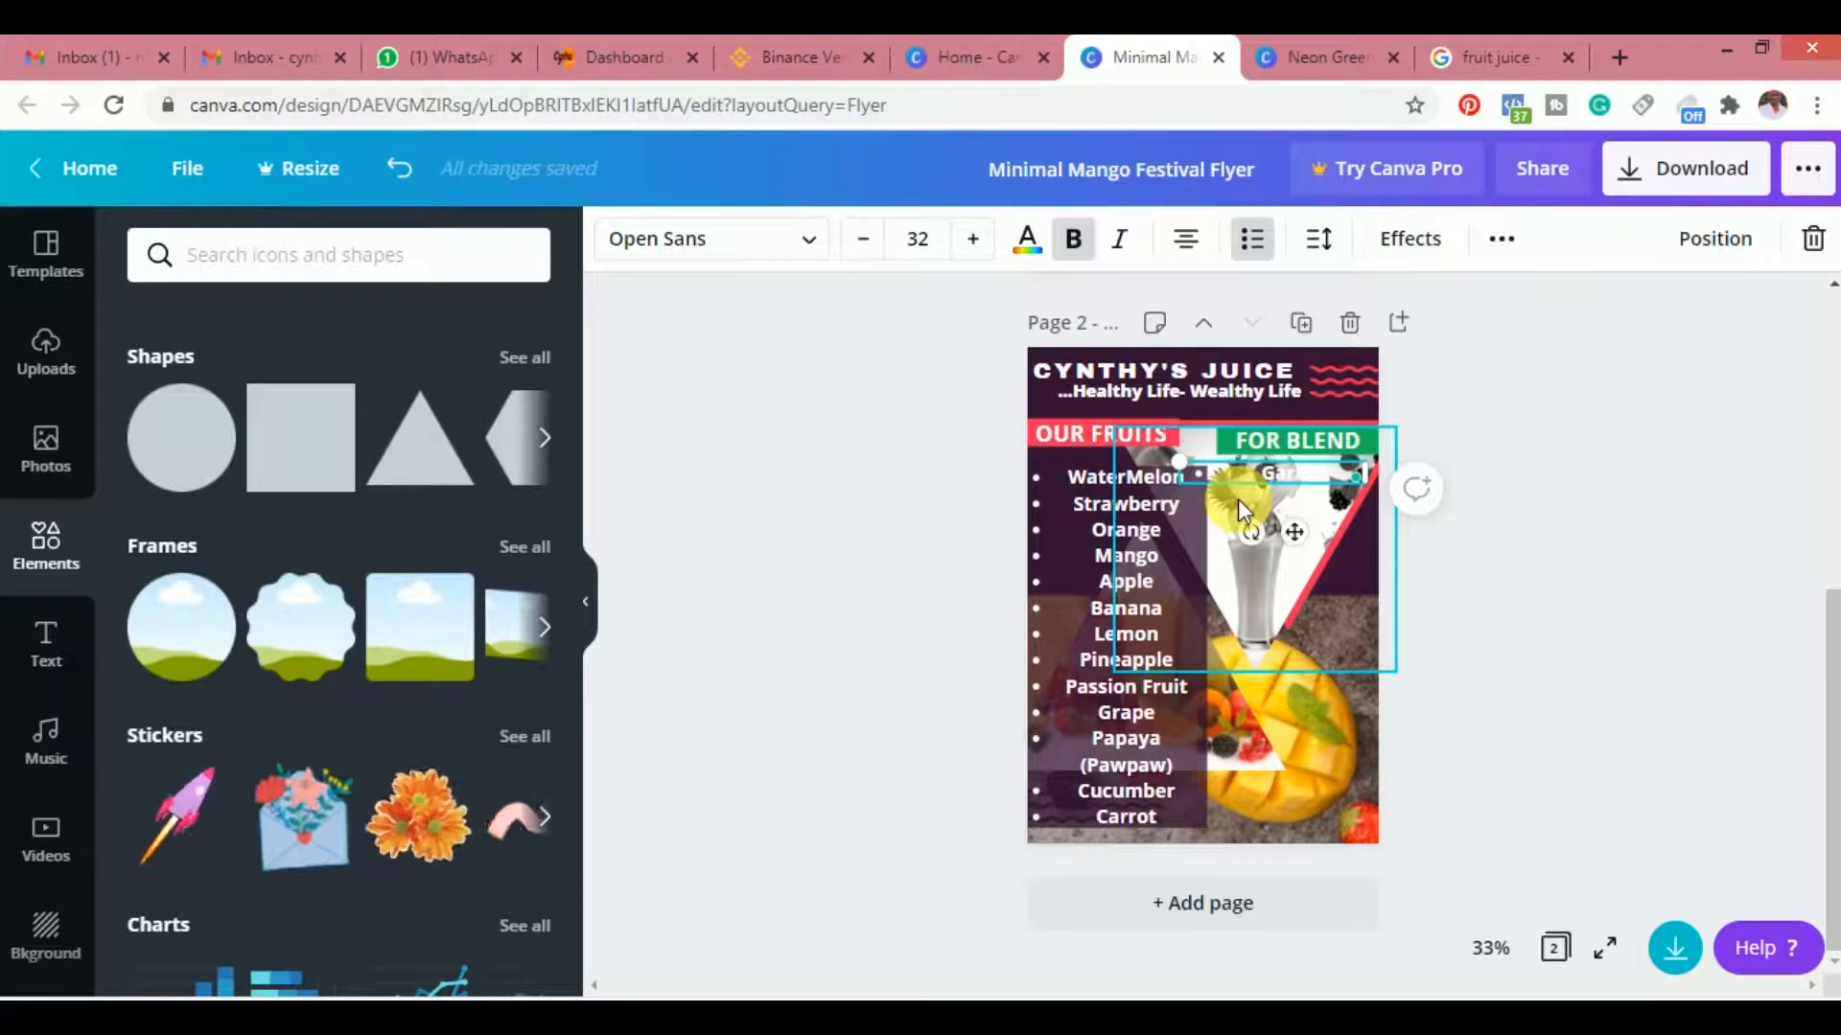
# Fill the copied list with the bullets "Garlic", "Ginger", "Zovo" and "Beet root"
pyautogui.click(1238, 499)
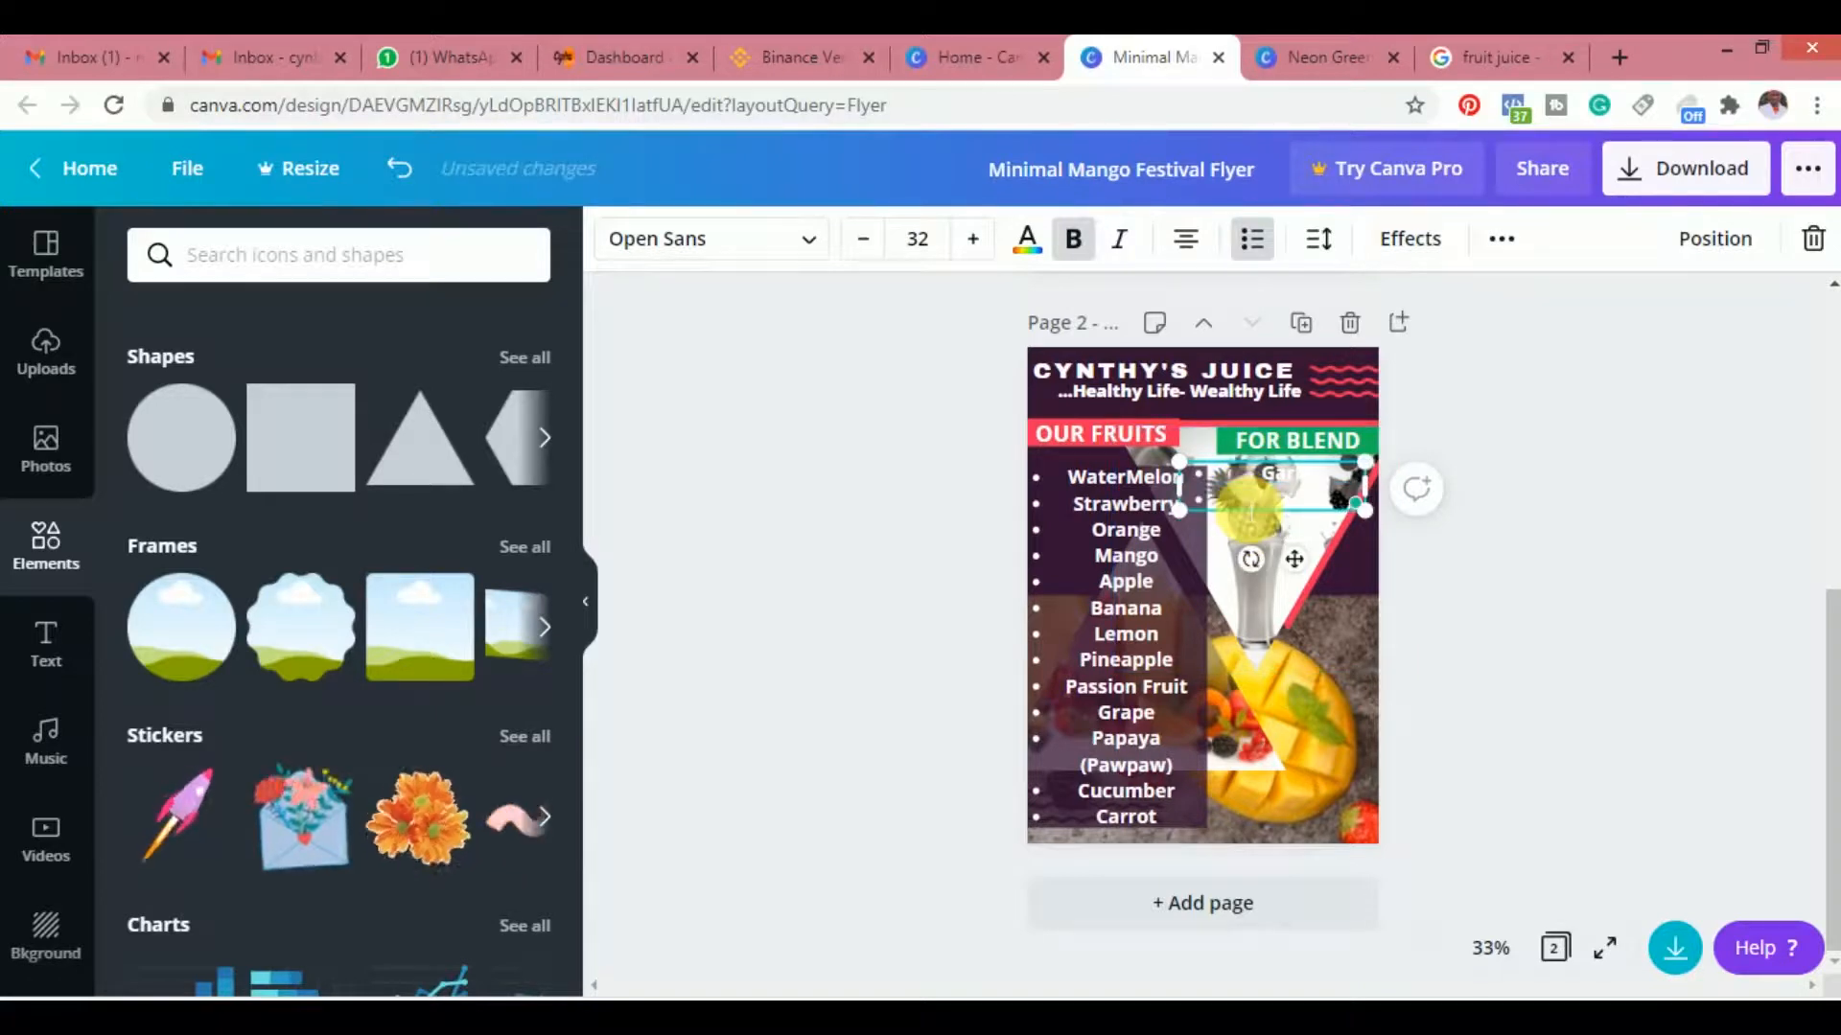
pyautogui.moveTo(1271, 510); pyautogui.dragTo(1271, 536)
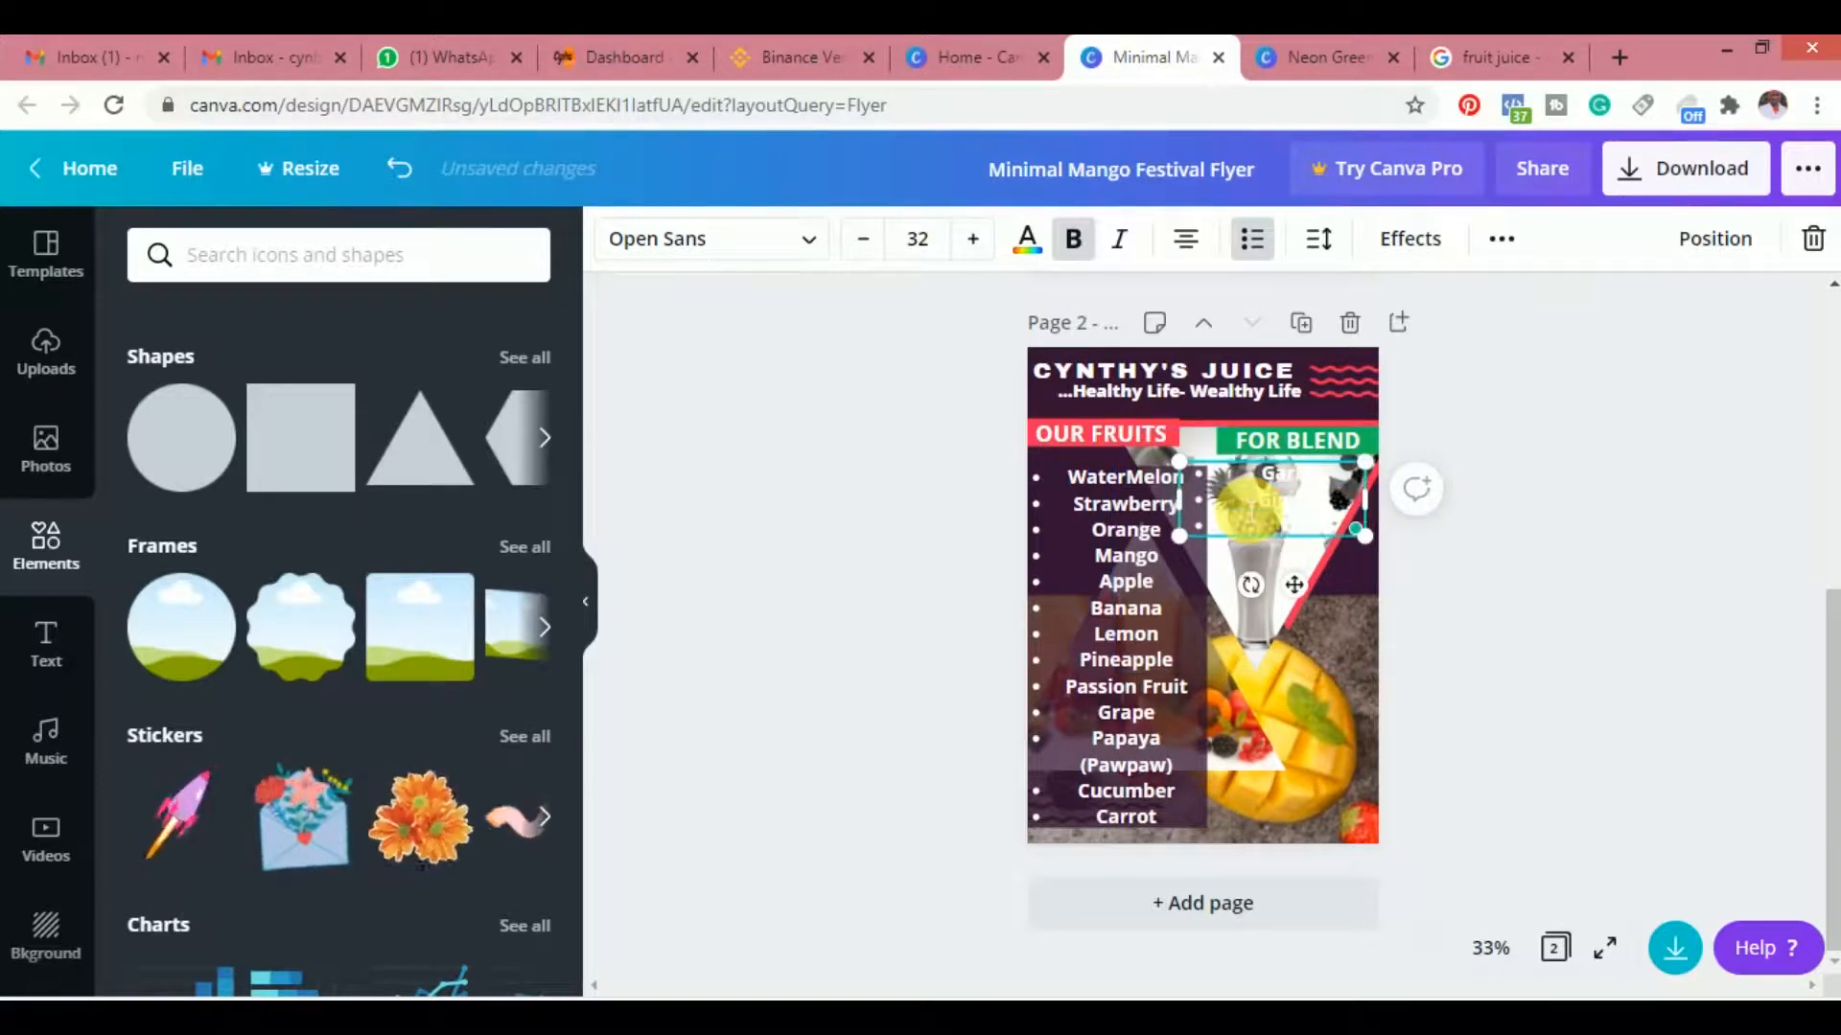
pyautogui.moveTo(1343, 517); pyautogui.dragTo(1343, 543)
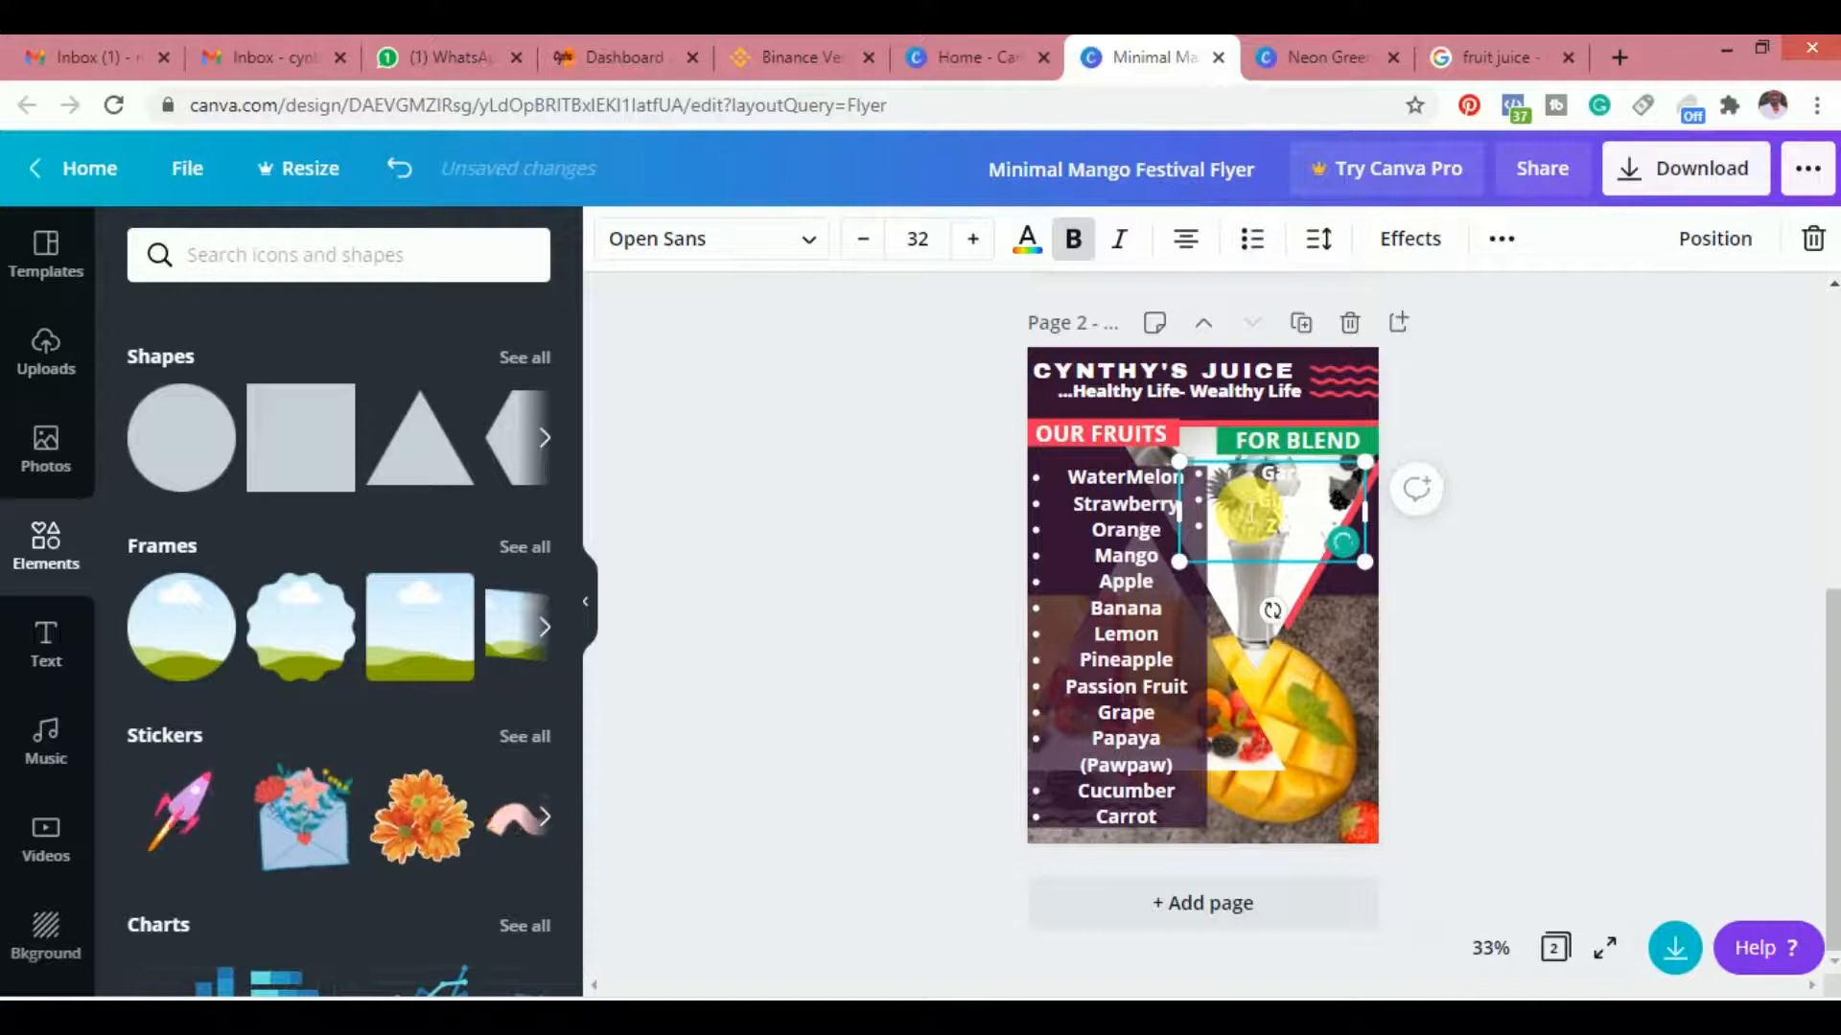
pyautogui.press('BackSpace')
pyautogui.press('Return')
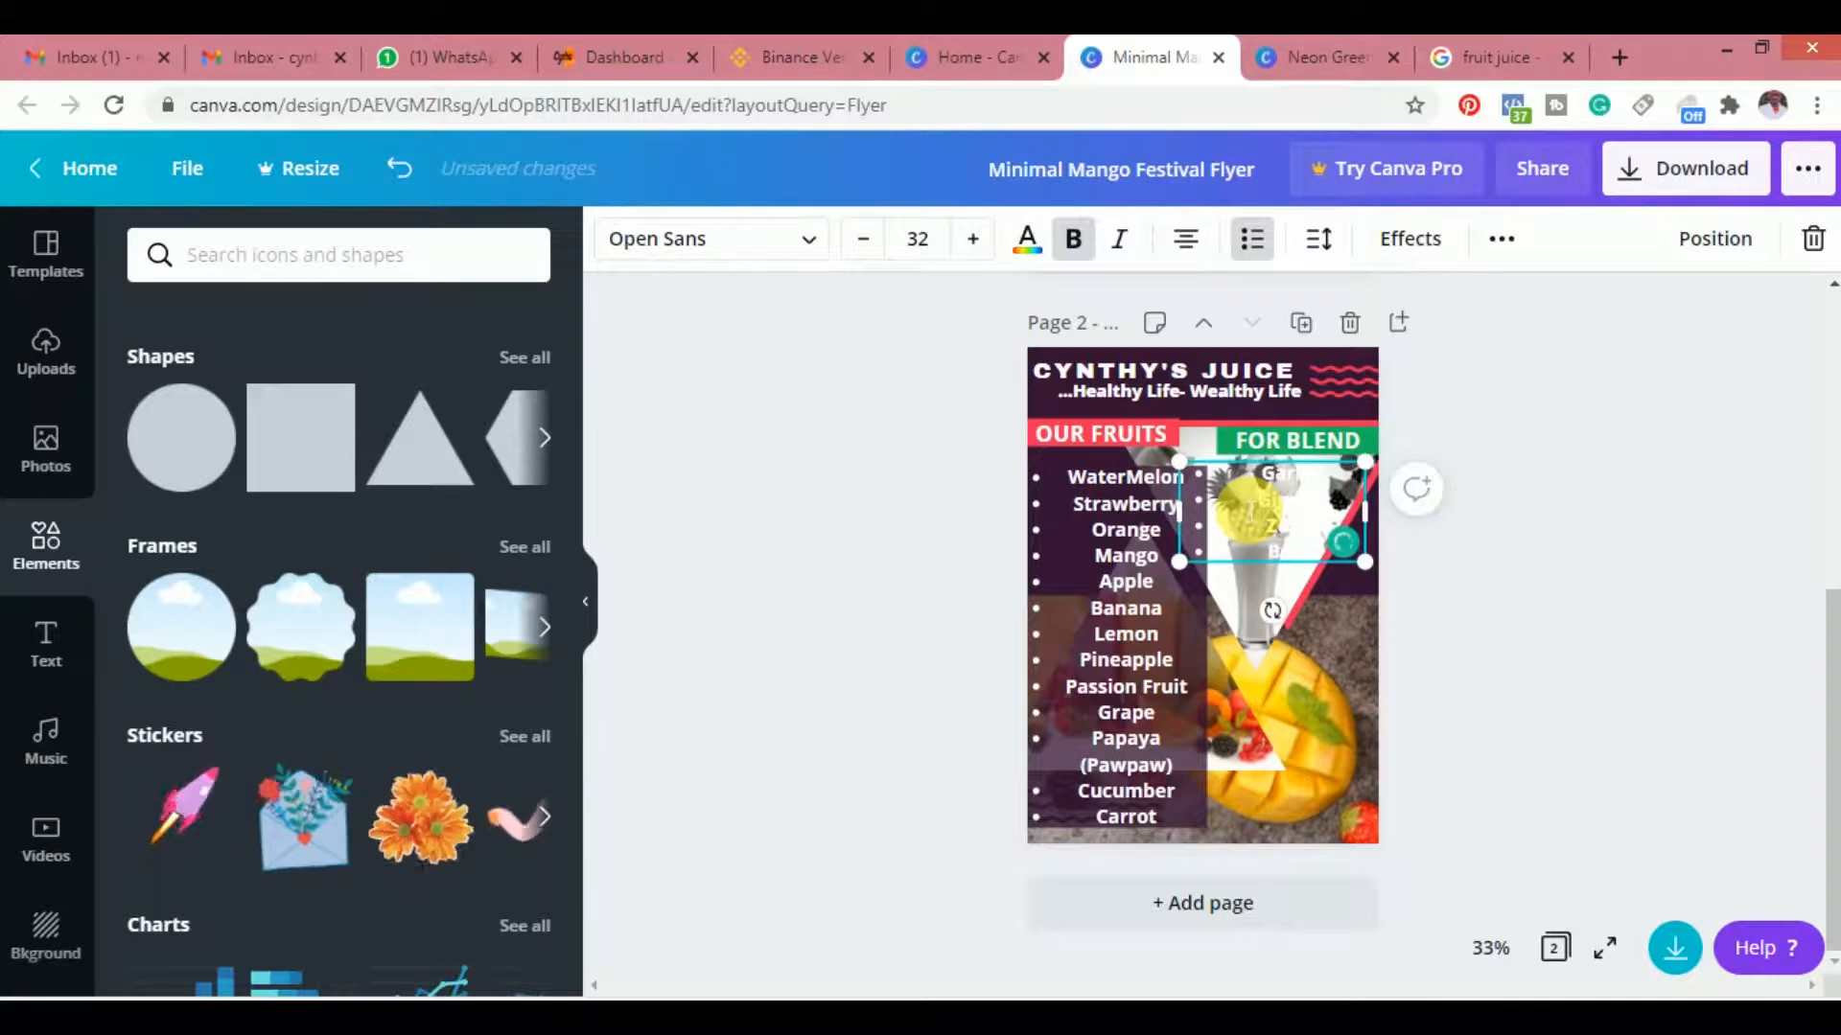
pyautogui.write('Beetroot')
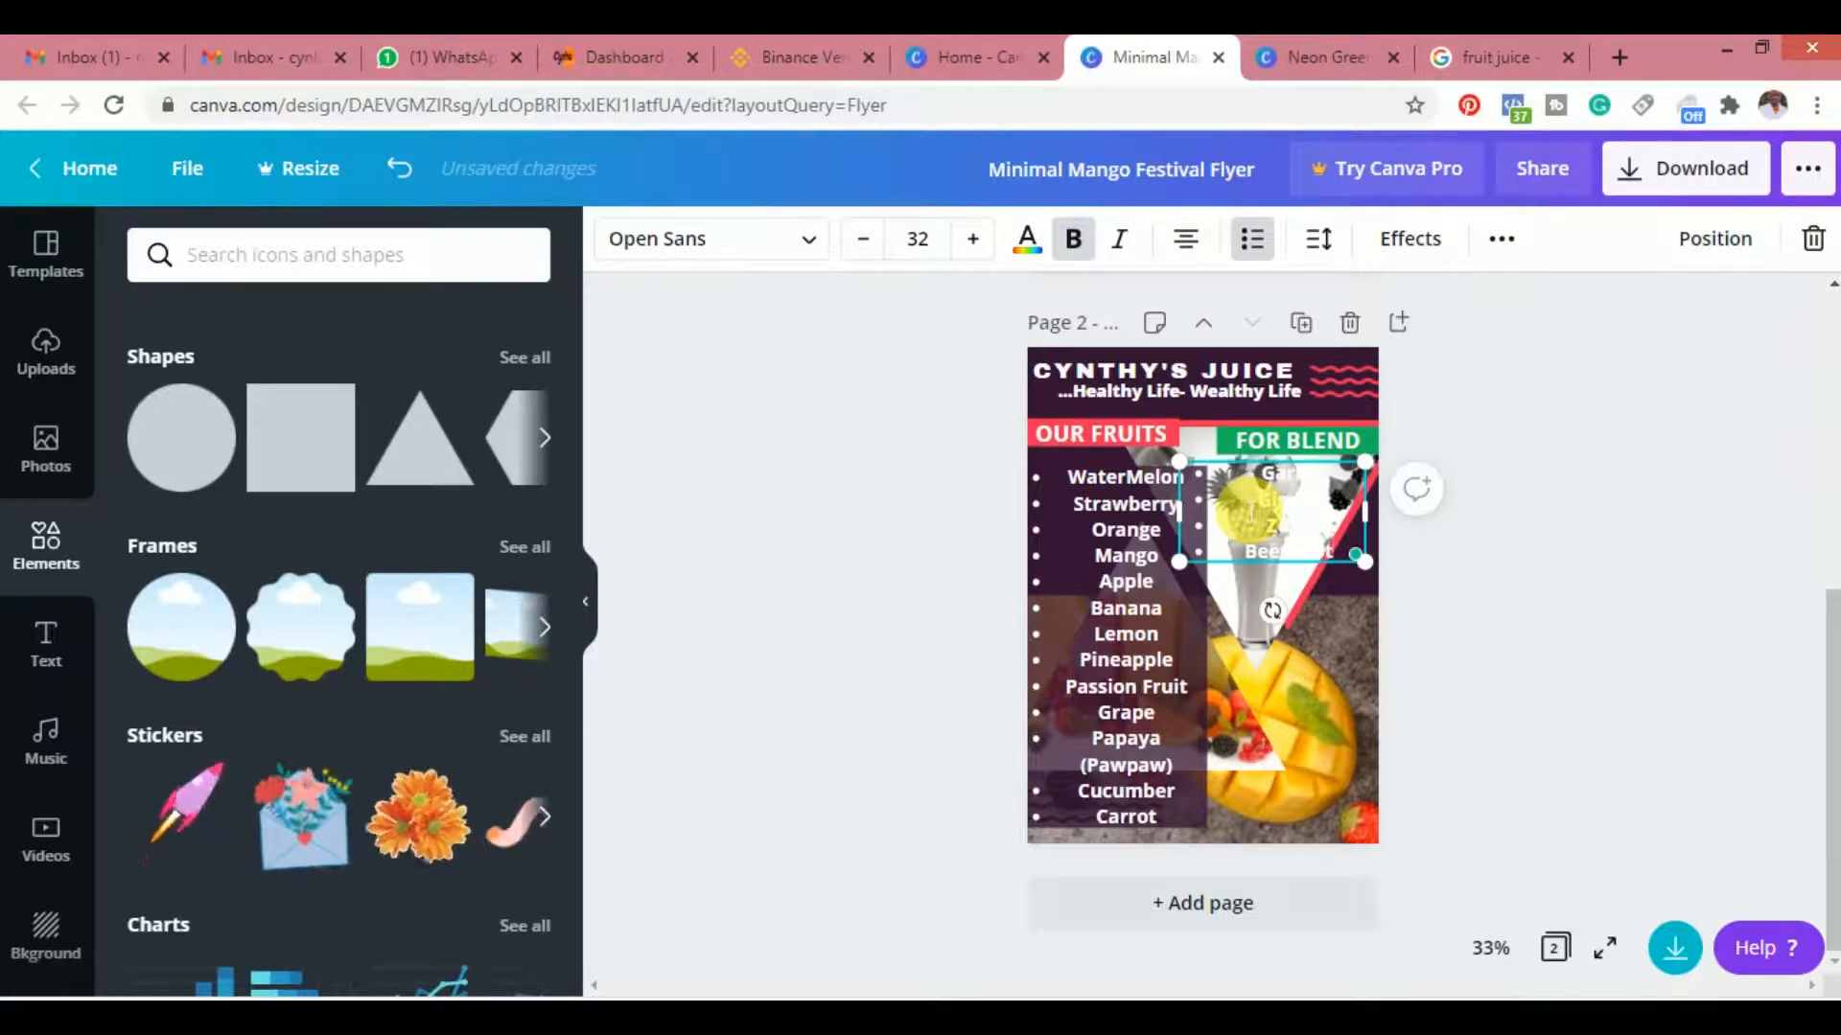
# Add a fifth bullet to the blend list reading "MintEAF"
pyautogui.press('Return')
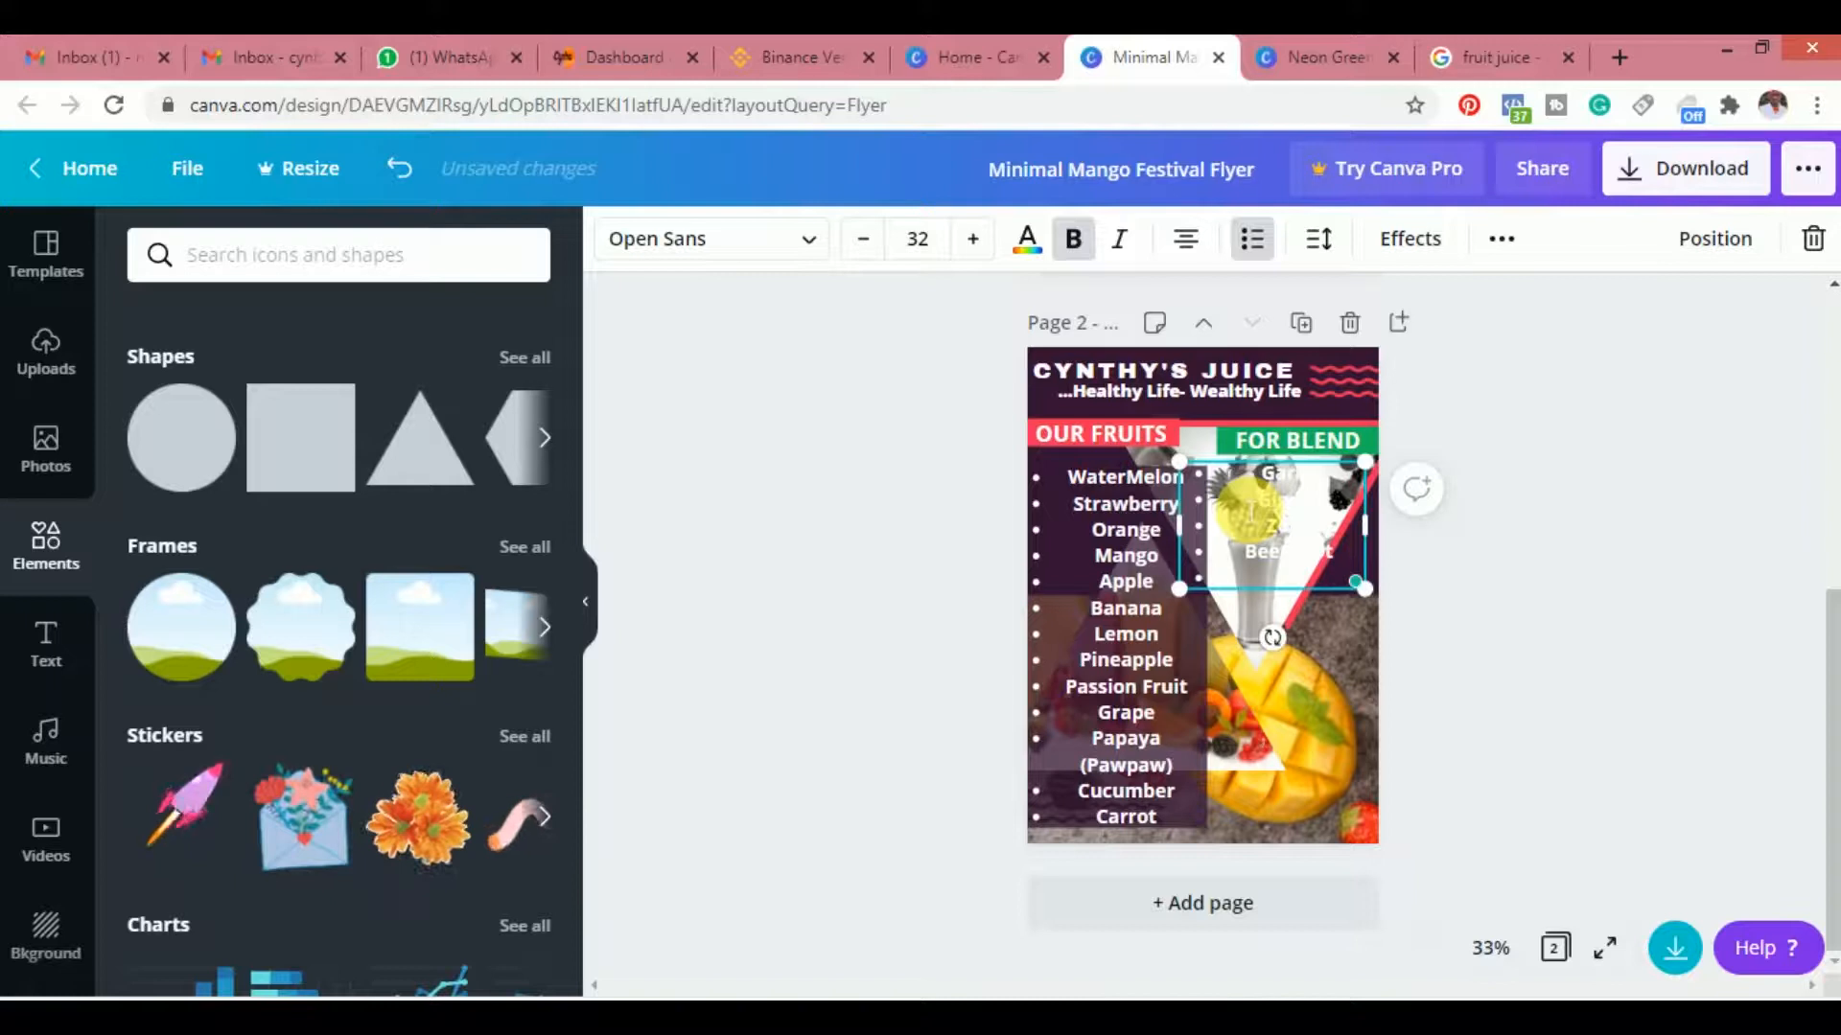
pyautogui.write('MixtureA')
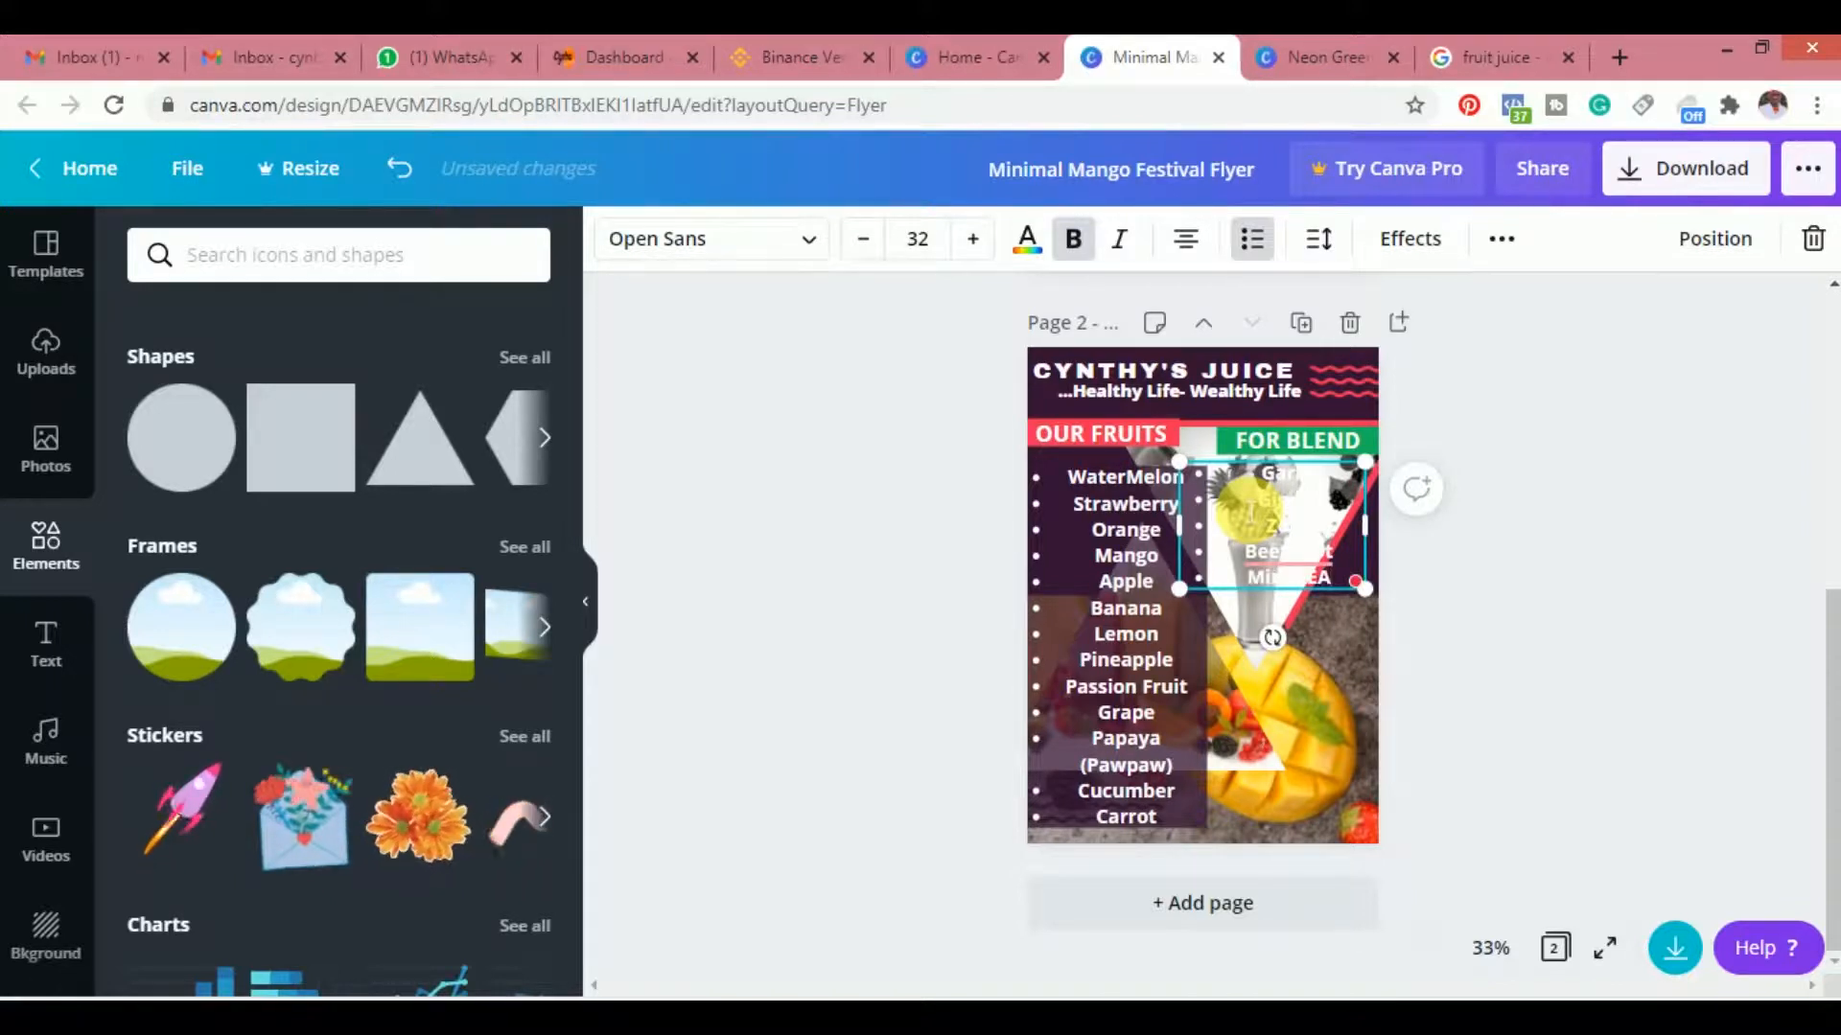
pyautogui.click(1345, 555)
pyautogui.click(1345, 554)
pyautogui.press('BackSpace')
pyautogui.press('BackSpace')
pyautogui.press('BackSpace')
pyautogui.press('BackSpace')
pyautogui.press('BackSpace')
pyautogui.press('BackSpace')
pyautogui.press('BackSpace')
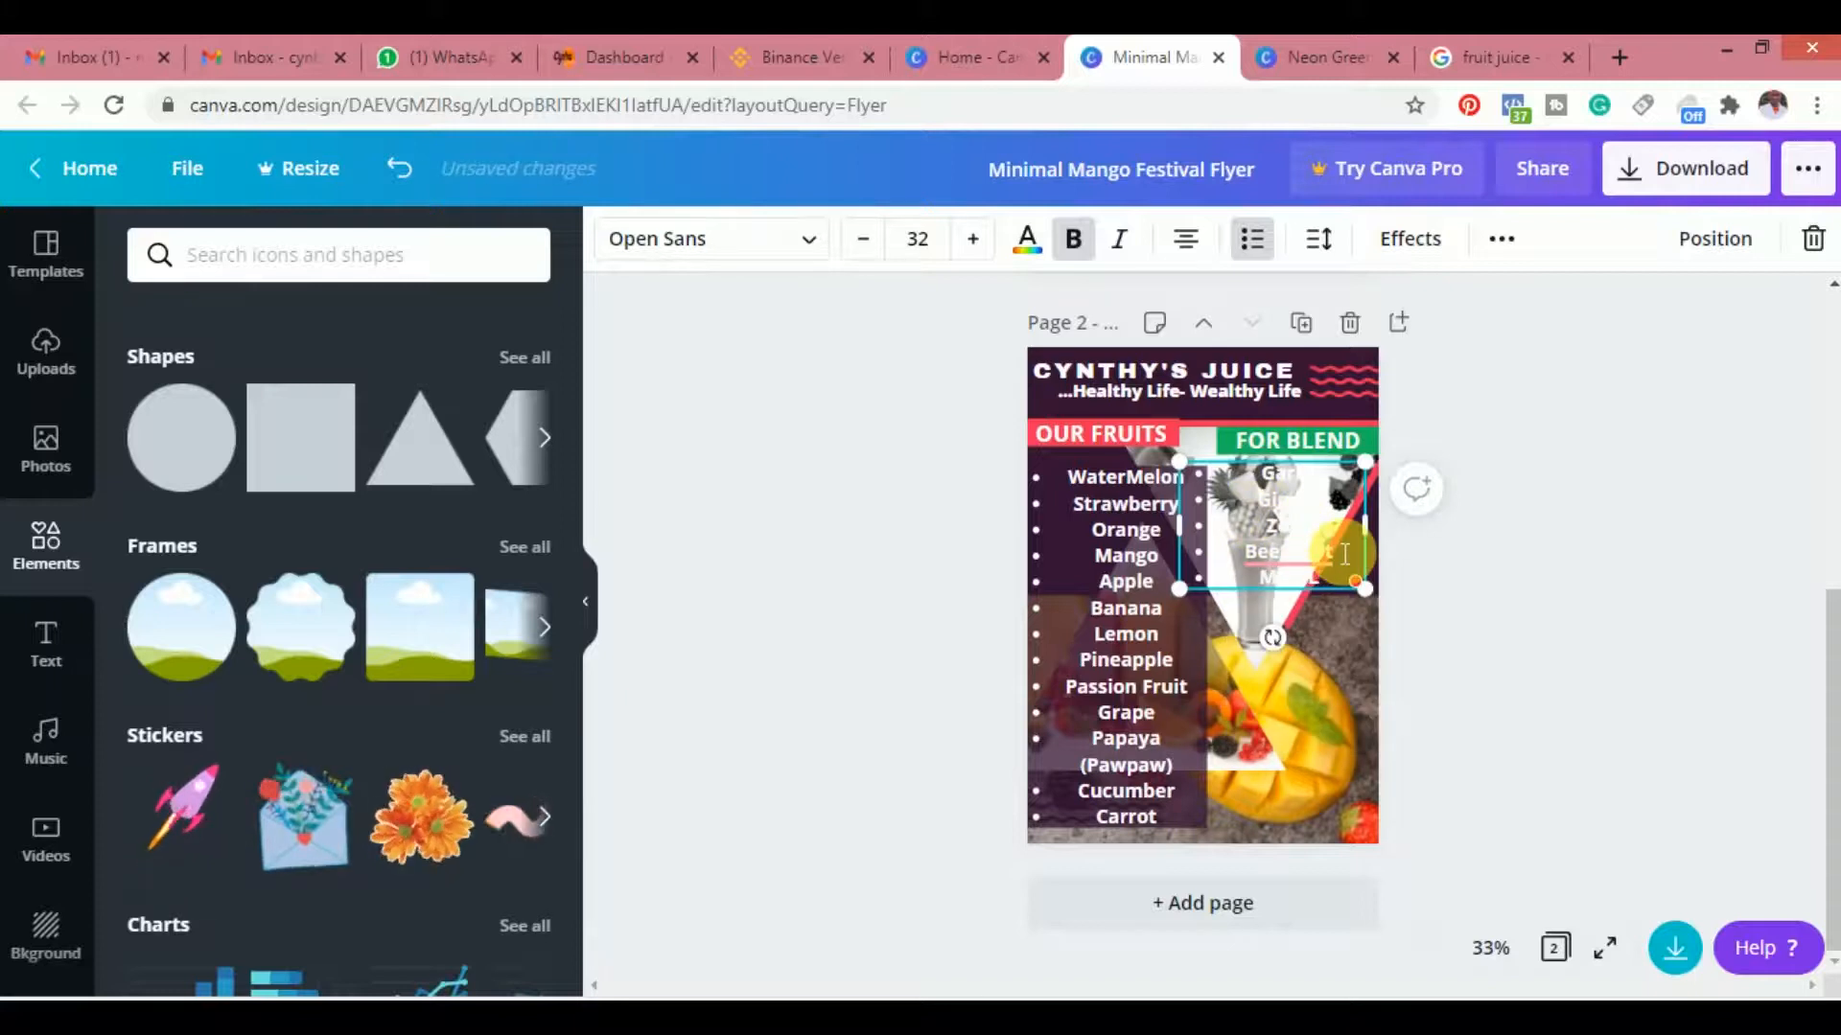
pyautogui.write('int LEAF')
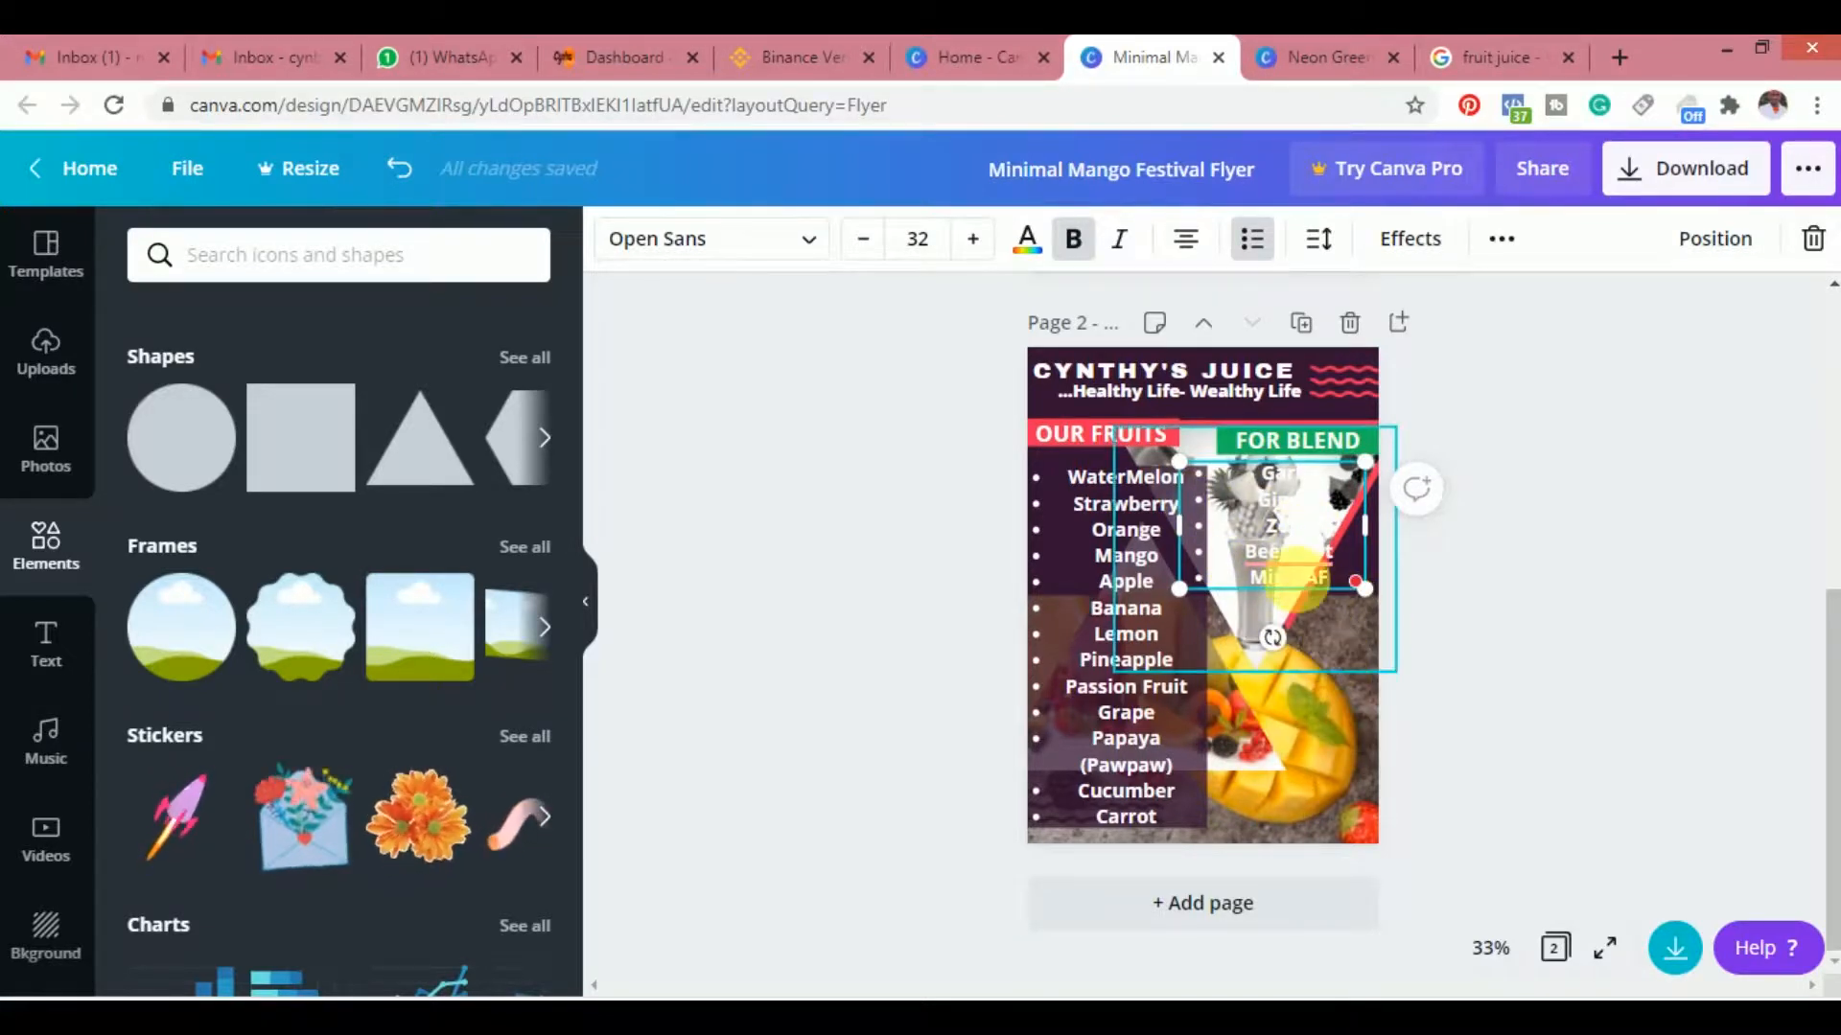
# Add a green square beneath the "FOR BLEND" heading, fit it to the free column, and place the blend list over it
pyautogui.moveTo(1299, 575); pyautogui.dragTo(1357, 818)
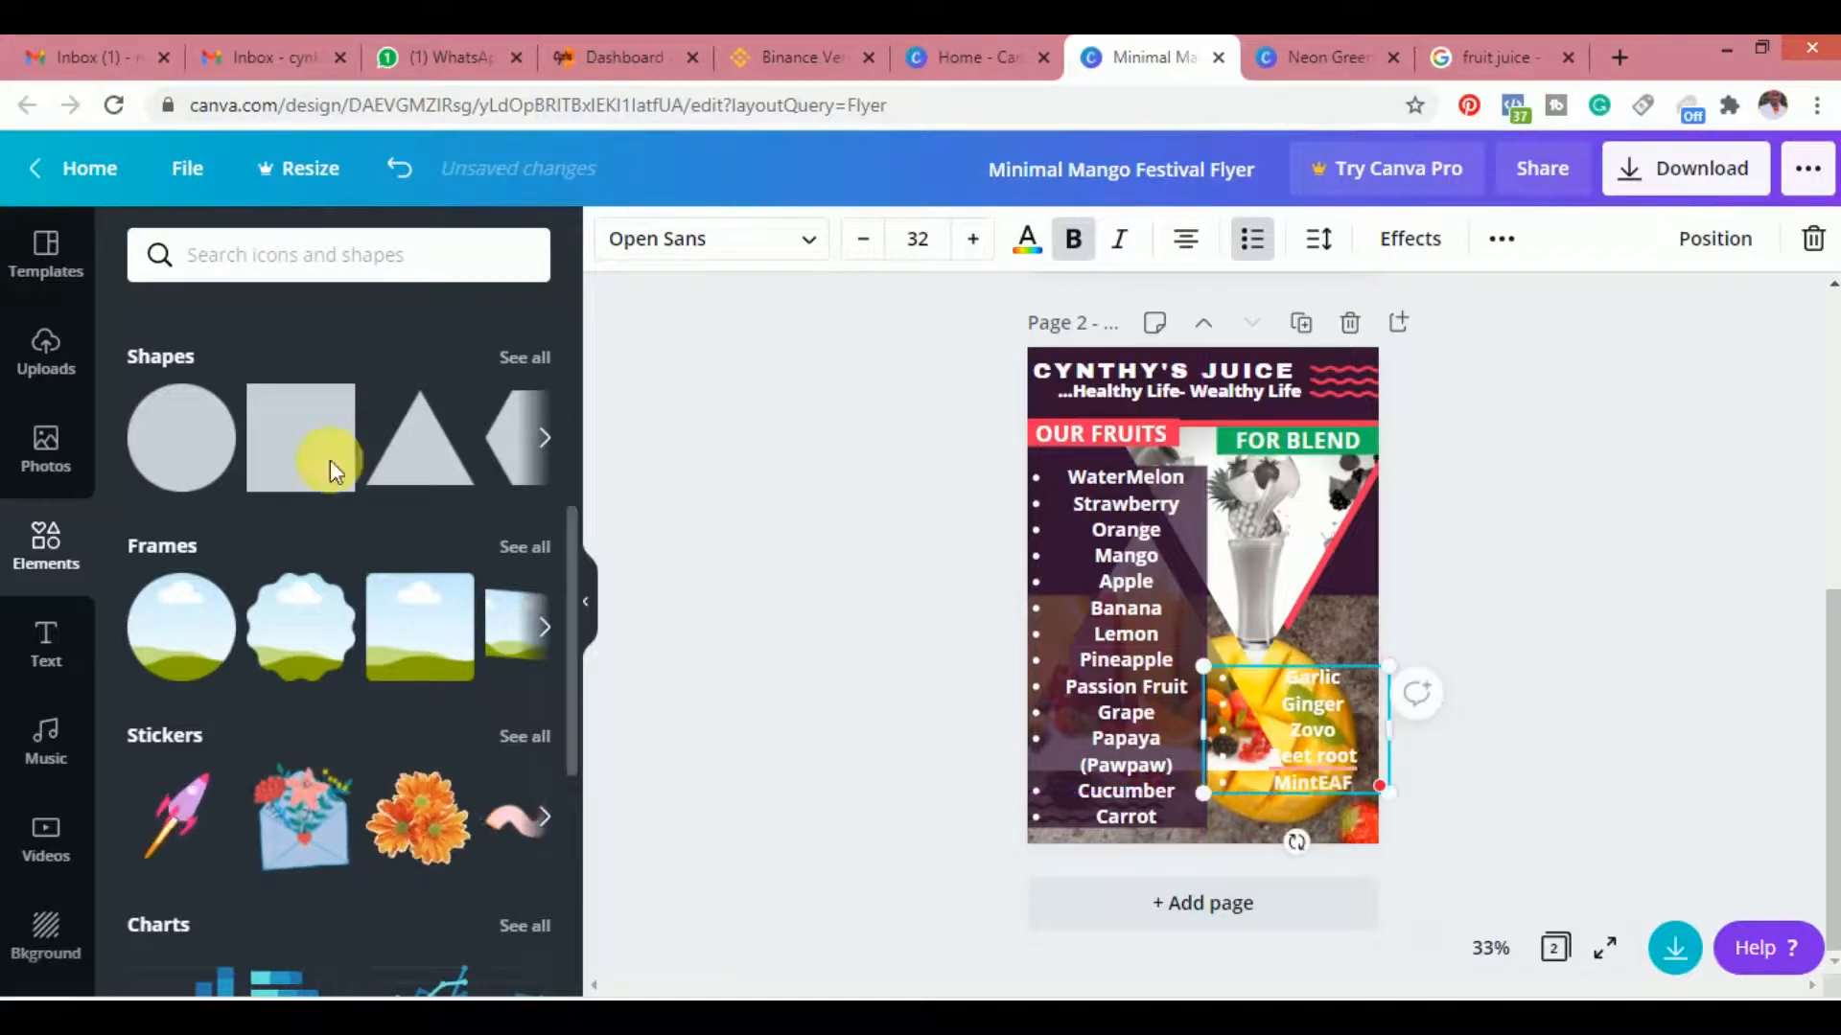
pyautogui.click(297, 431)
pyautogui.moveTo(1245, 585)
pyautogui.mouseDown()
pyautogui.moveTo(1318, 545)
pyautogui.moveTo(1207, 578)
pyautogui.moveTo(1232, 579)
pyautogui.mouseUp()
pyautogui.moveTo(1313, 657); pyautogui.dragTo(1313, 678)
pyautogui.moveTo(1309, 480); pyautogui.dragTo(1307, 495)
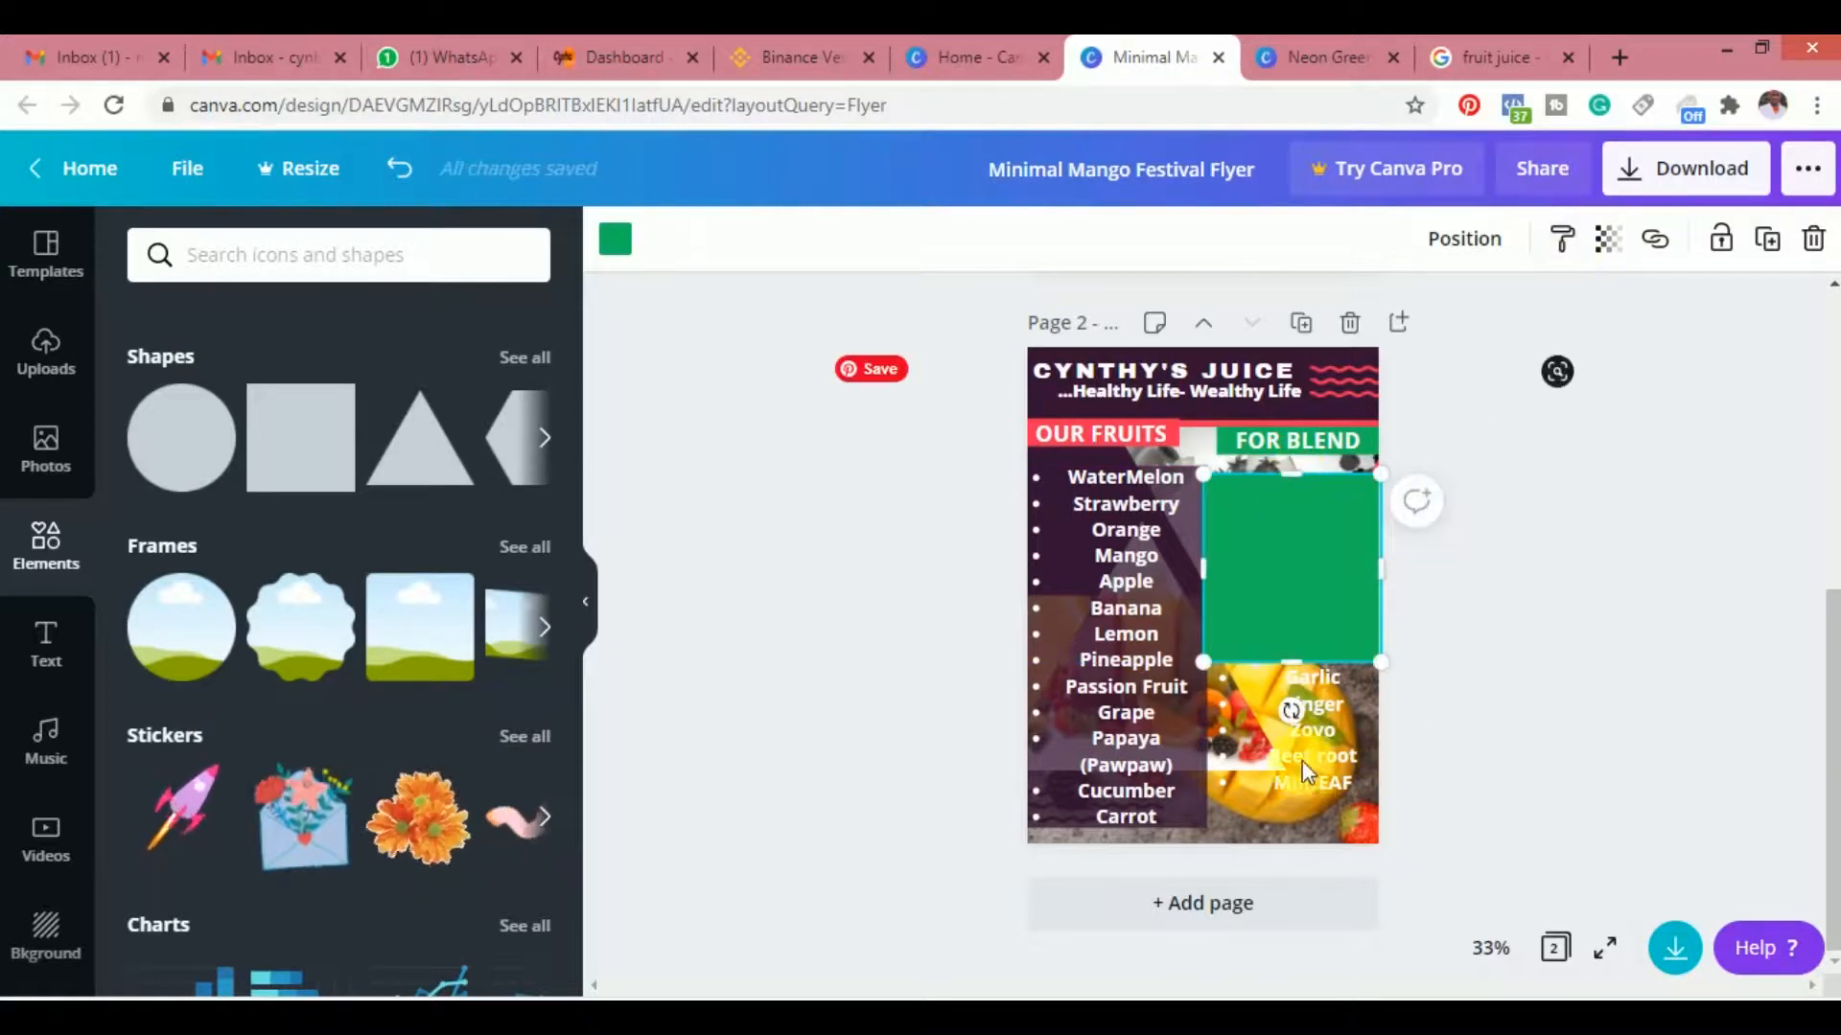
pyautogui.moveTo(1302, 767); pyautogui.dragTo(1287, 589)
pyautogui.click(1327, 566)
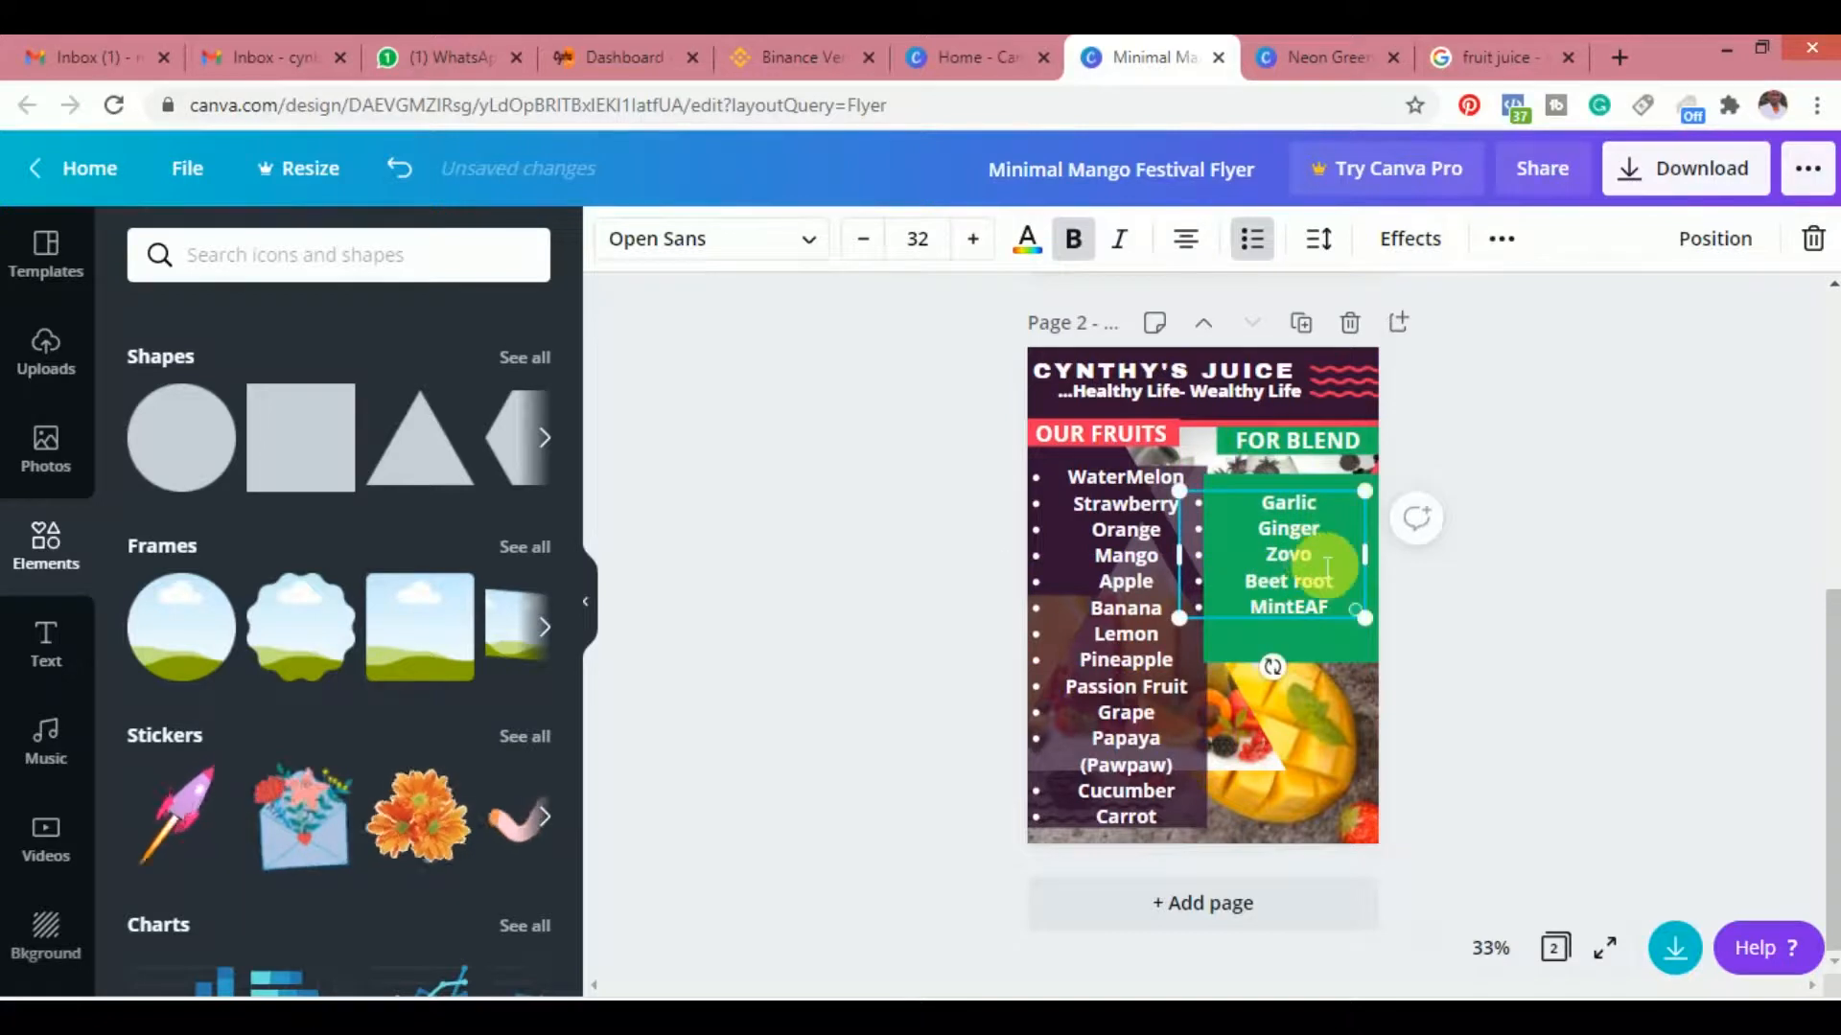
# Correct the third bullet of the blend list to read "Zobo"
pyautogui.press('BackSpace')
pyautogui.press('BackSpace')
pyautogui.press('BackSpace')
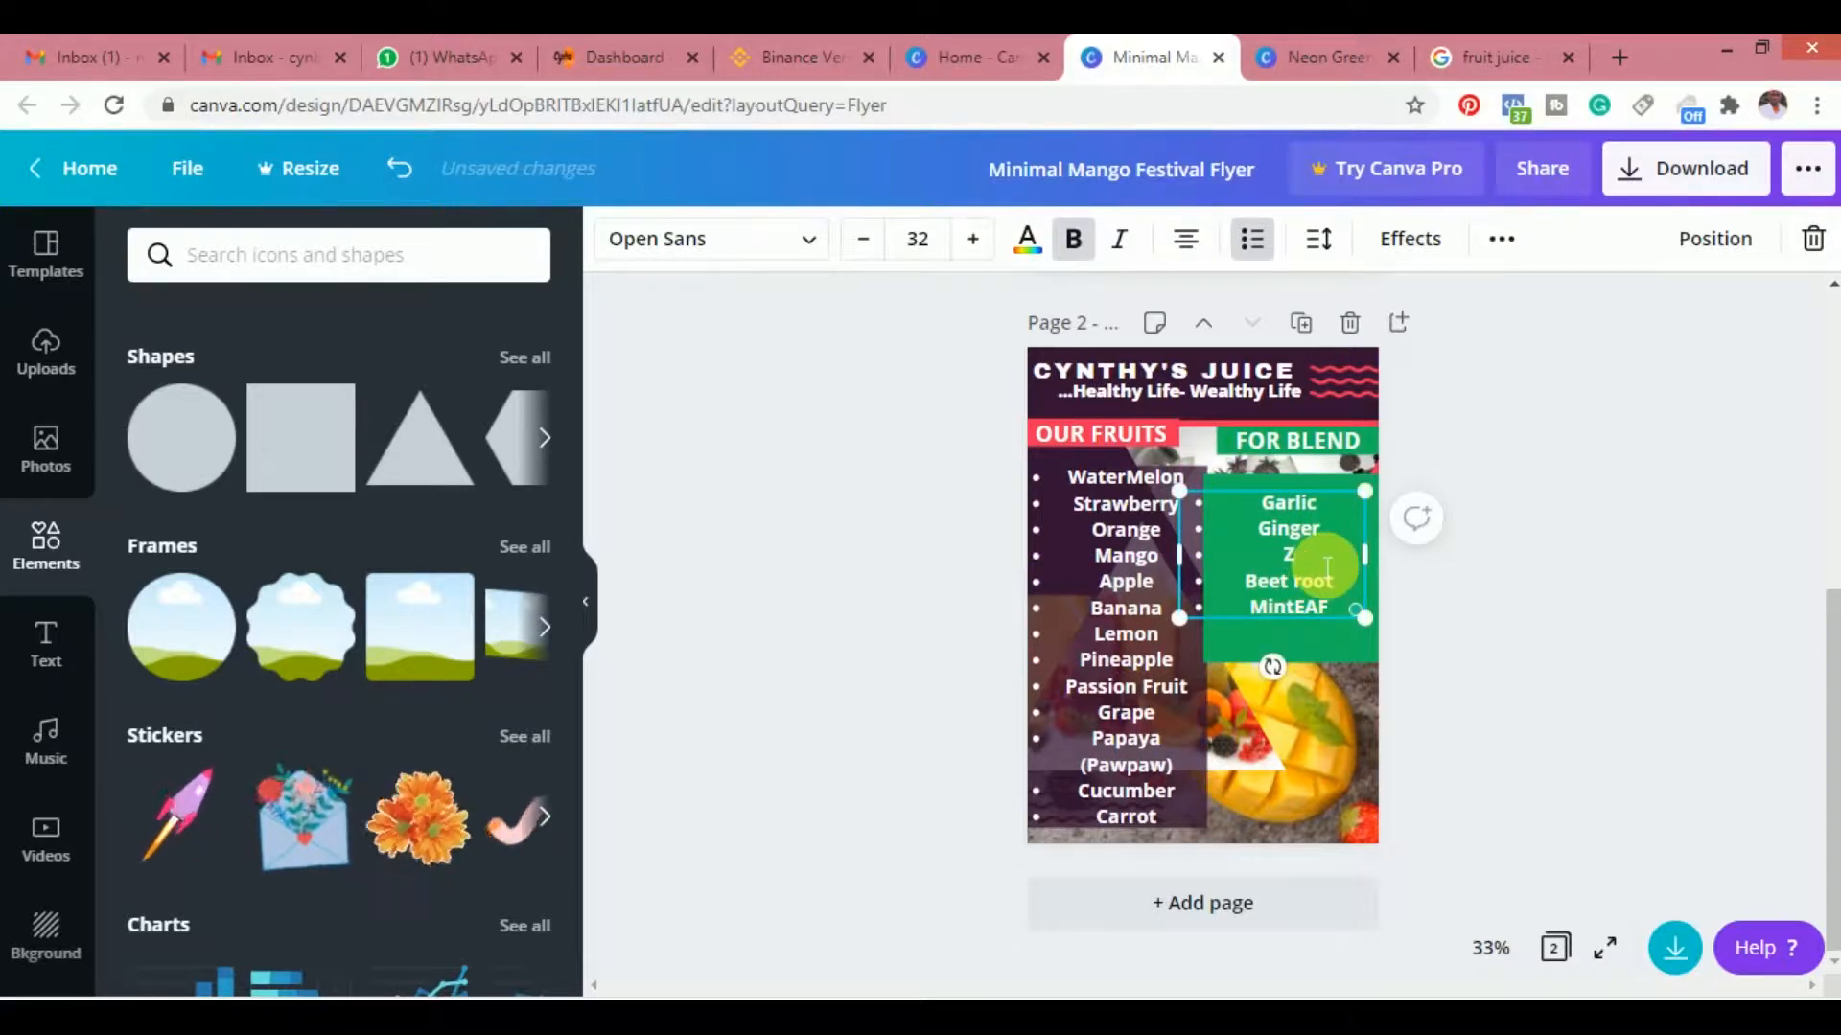
pyautogui.write('BO')
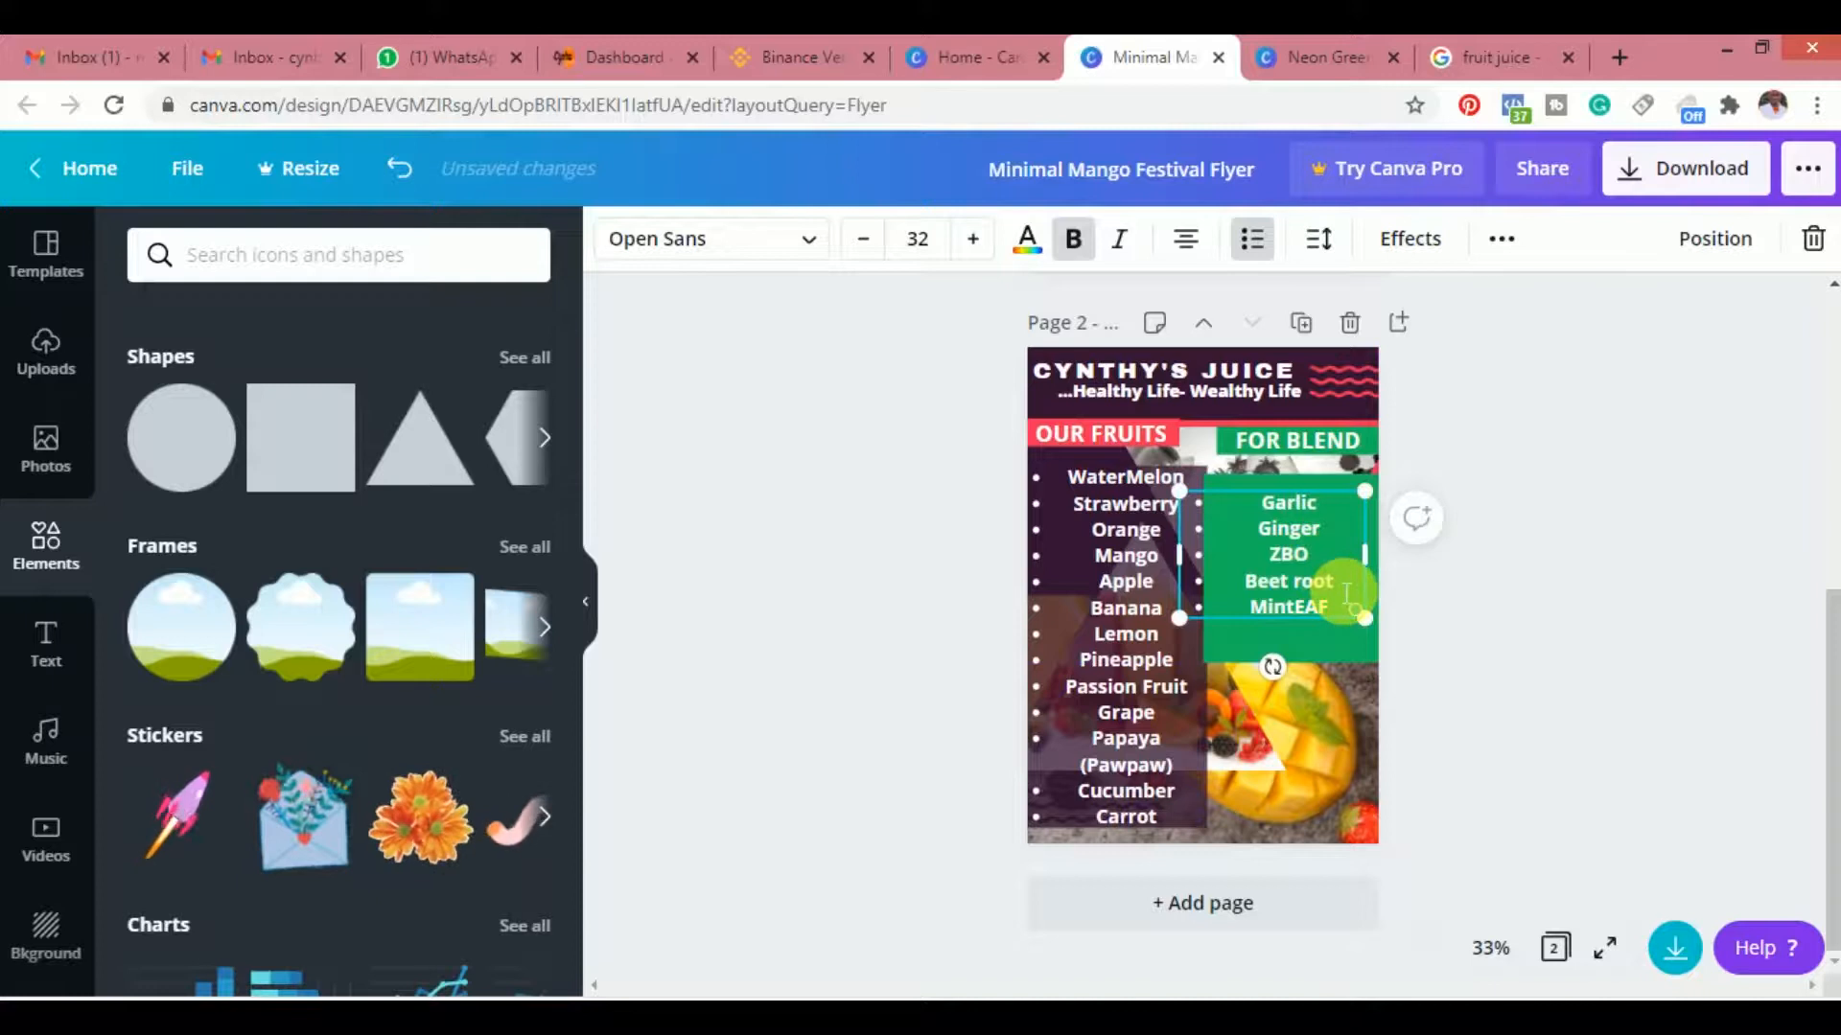
pyautogui.press('BackSpace')
pyautogui.press('BackSpace')
pyautogui.write('obo')
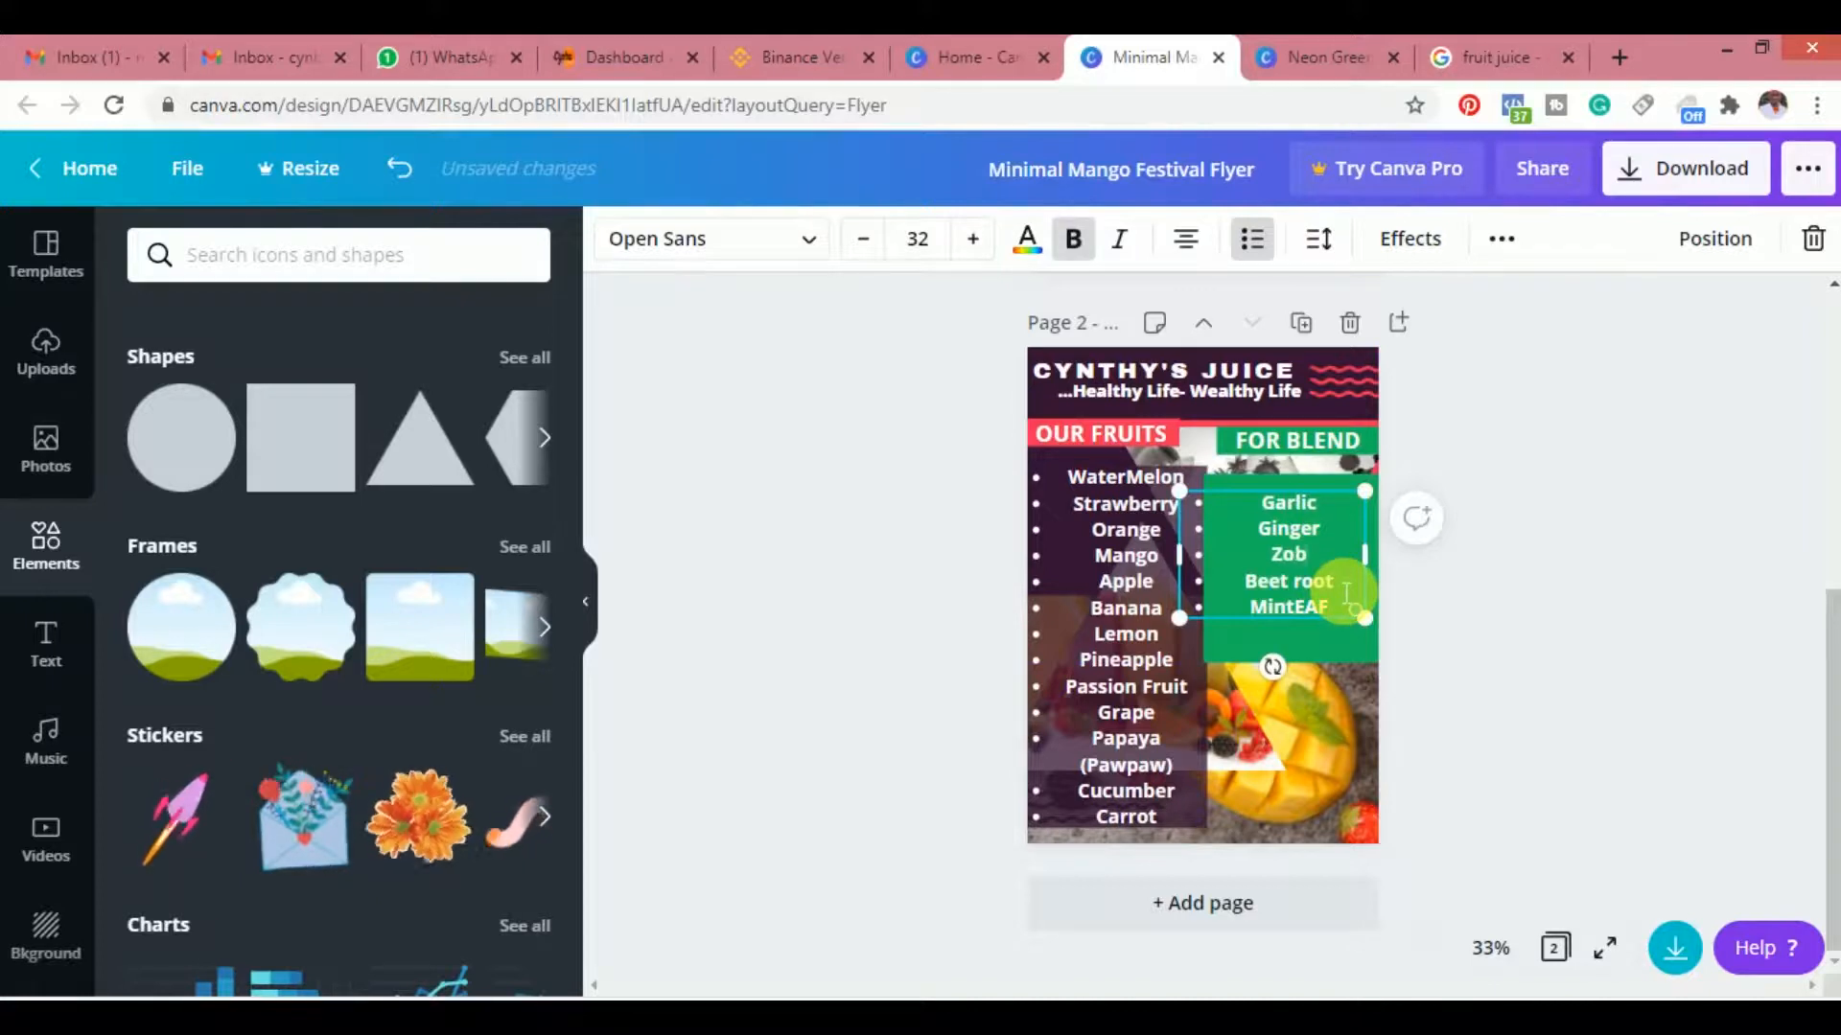
# Correct the last bullet of the blend list to read "Mint Leaf"
pyautogui.press('BackSpace')
pyautogui.press('BackSpace')
pyautogui.press('BackSpace')
pyautogui.write('Lea')
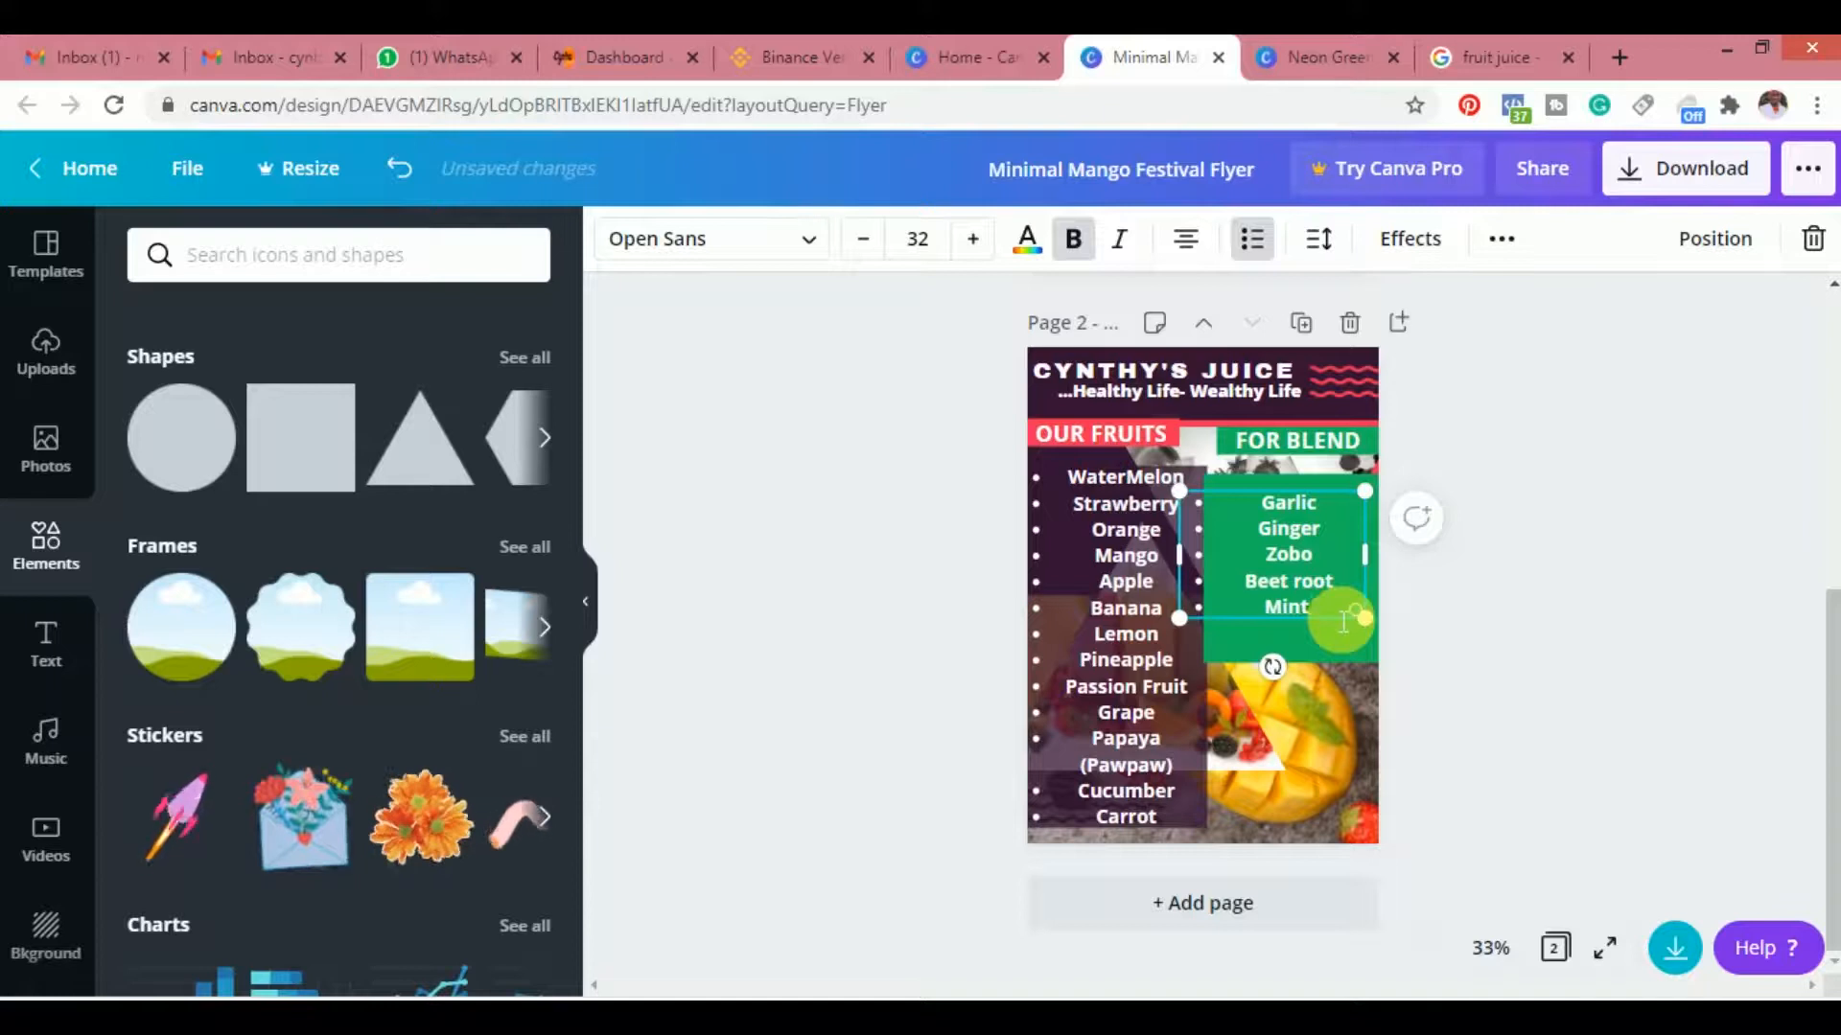
pyautogui.write('f')
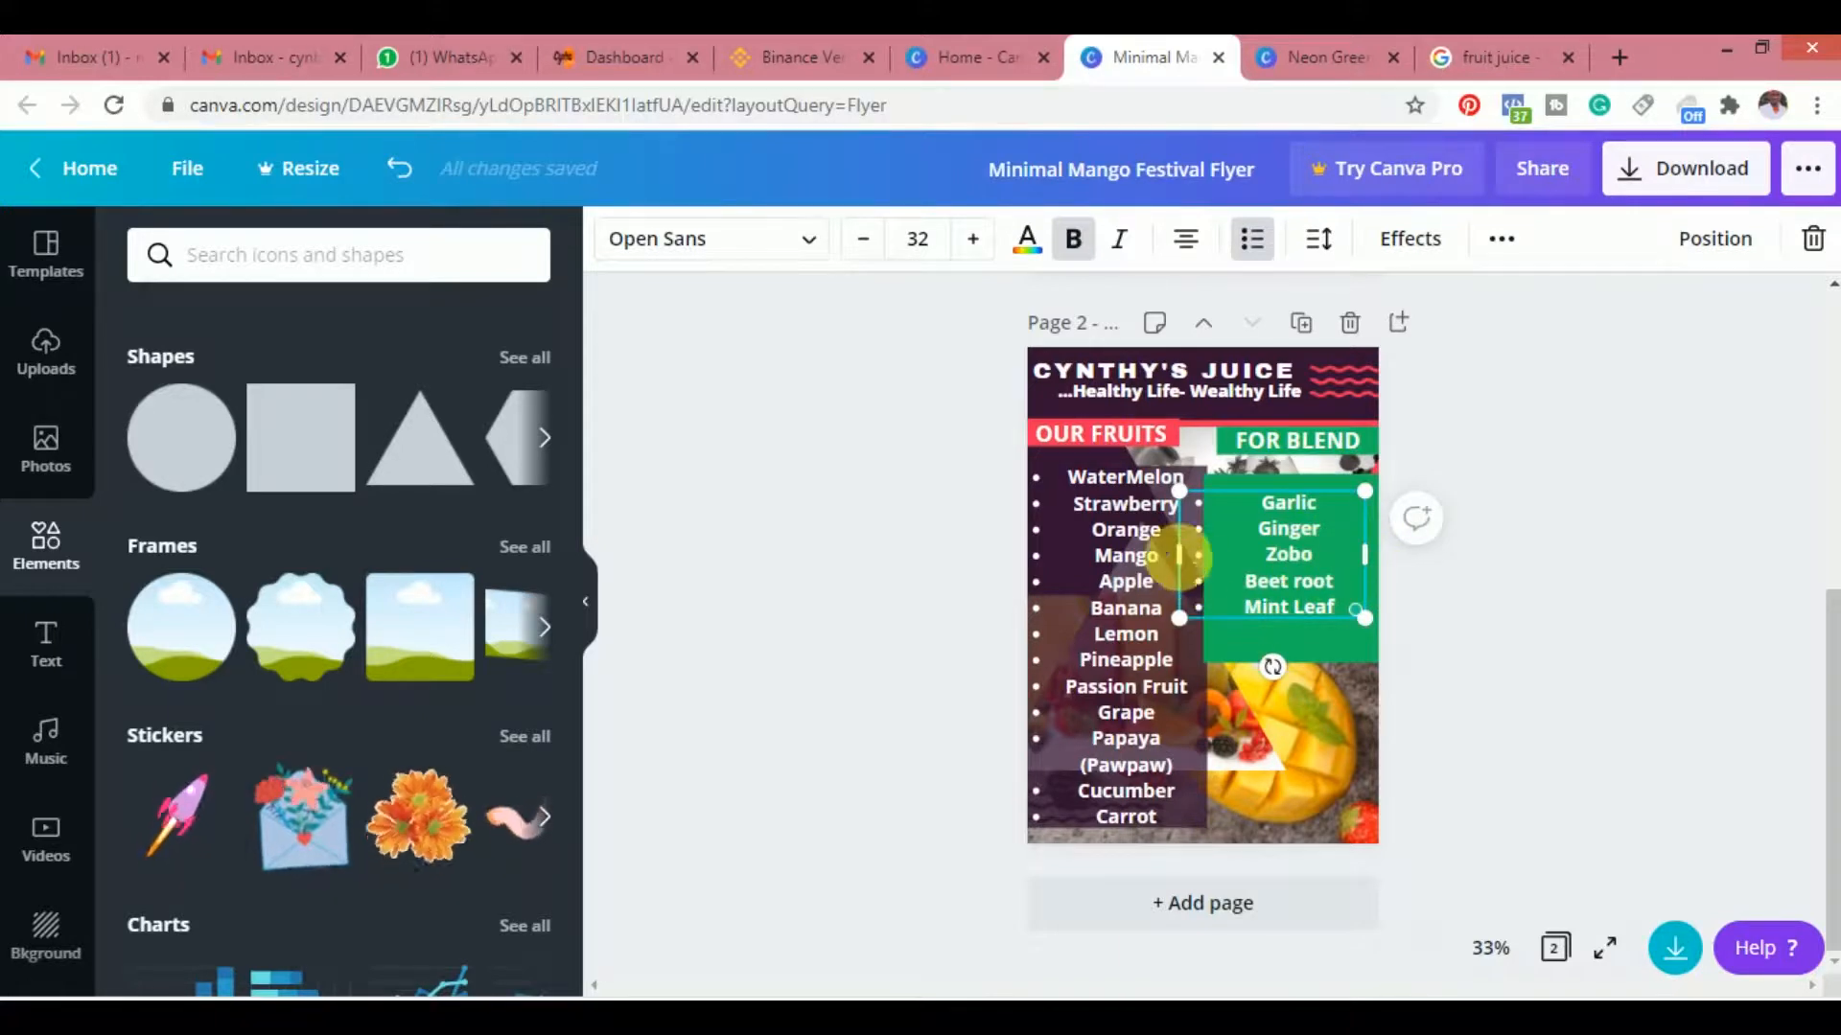
# Narrow the blend list's text box to fit the green square and align all its entries flush beside their bullets
pyautogui.moveTo(1192, 570); pyautogui.dragTo(1253, 563)
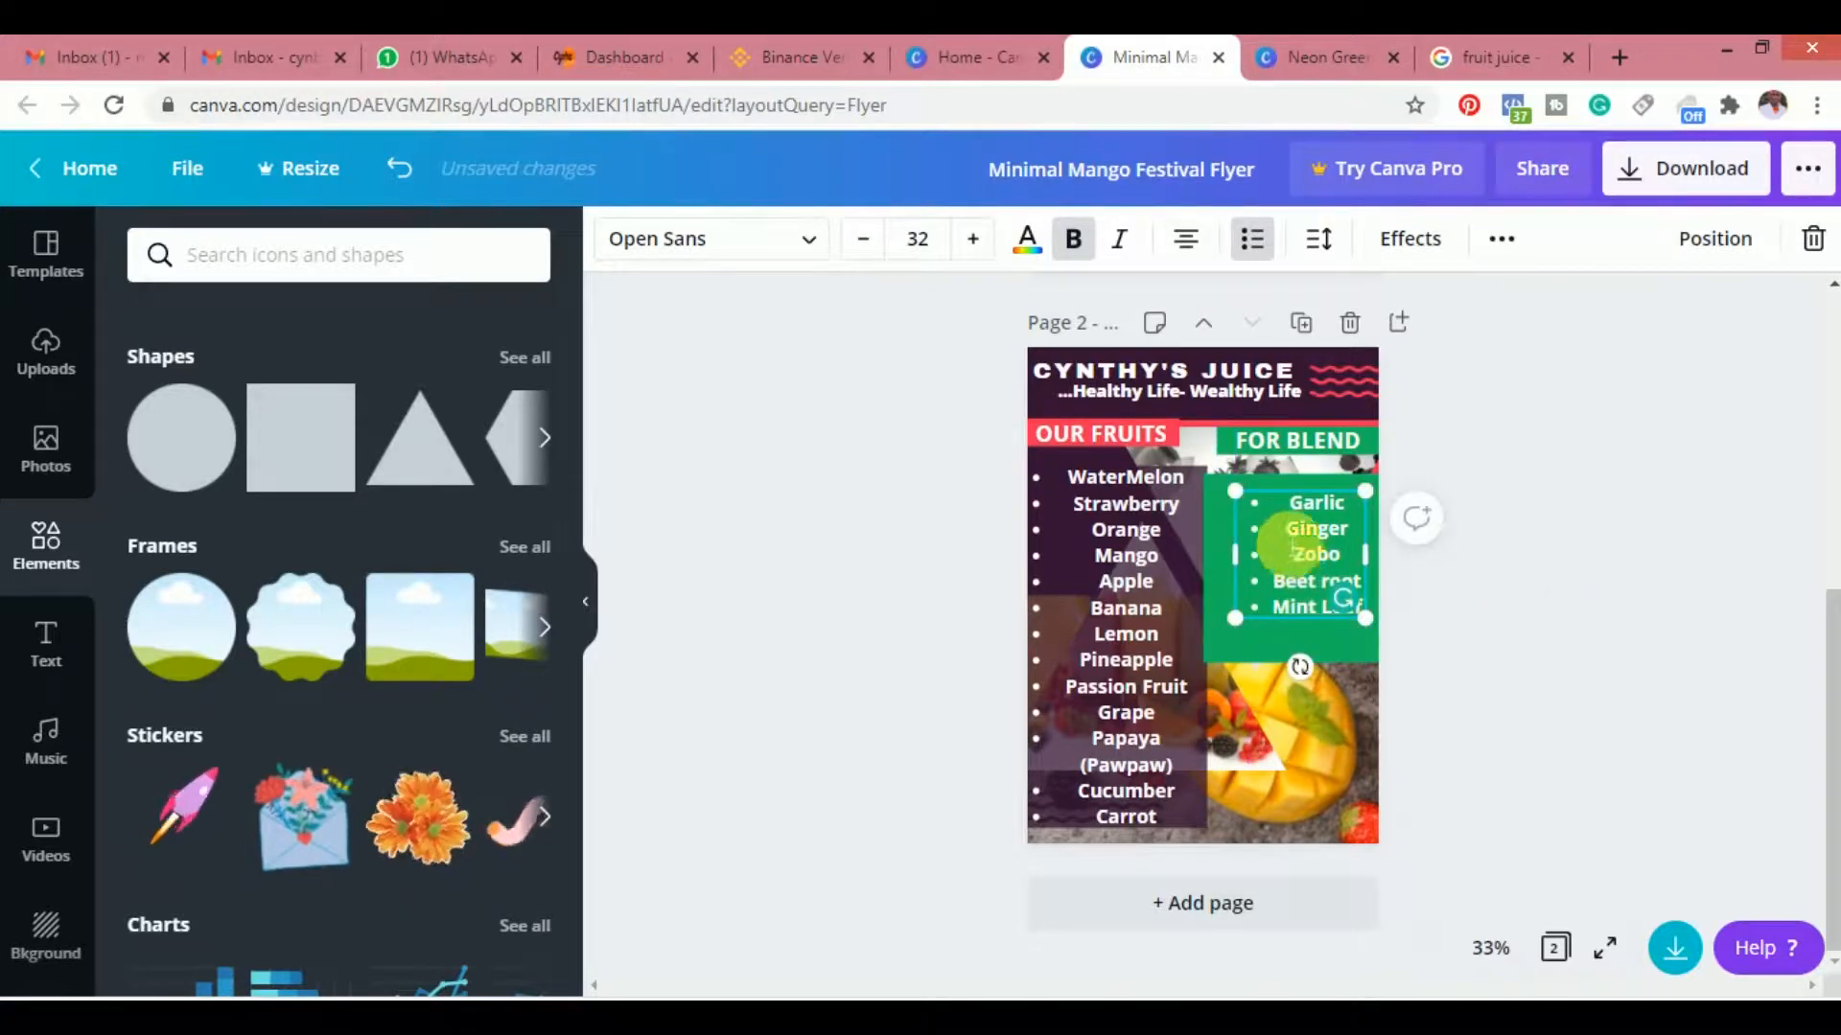
pyautogui.click(1199, 251)
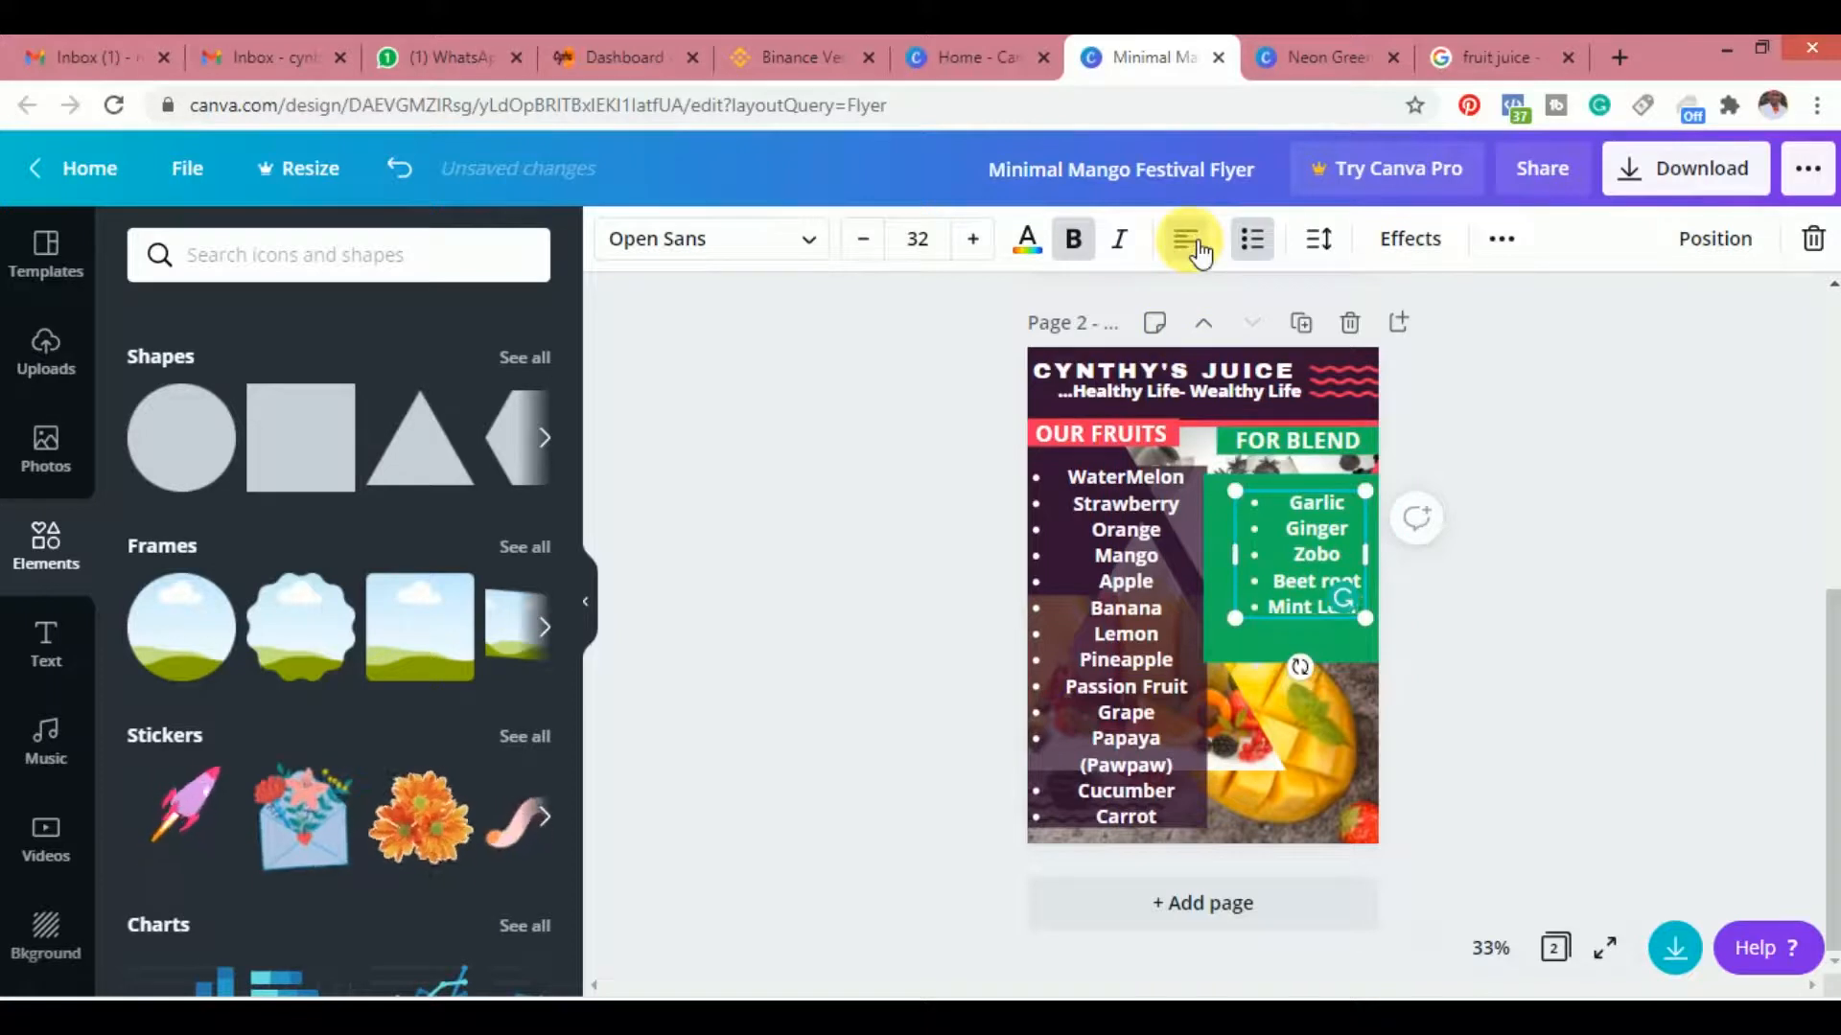
pyautogui.click(1315, 556)
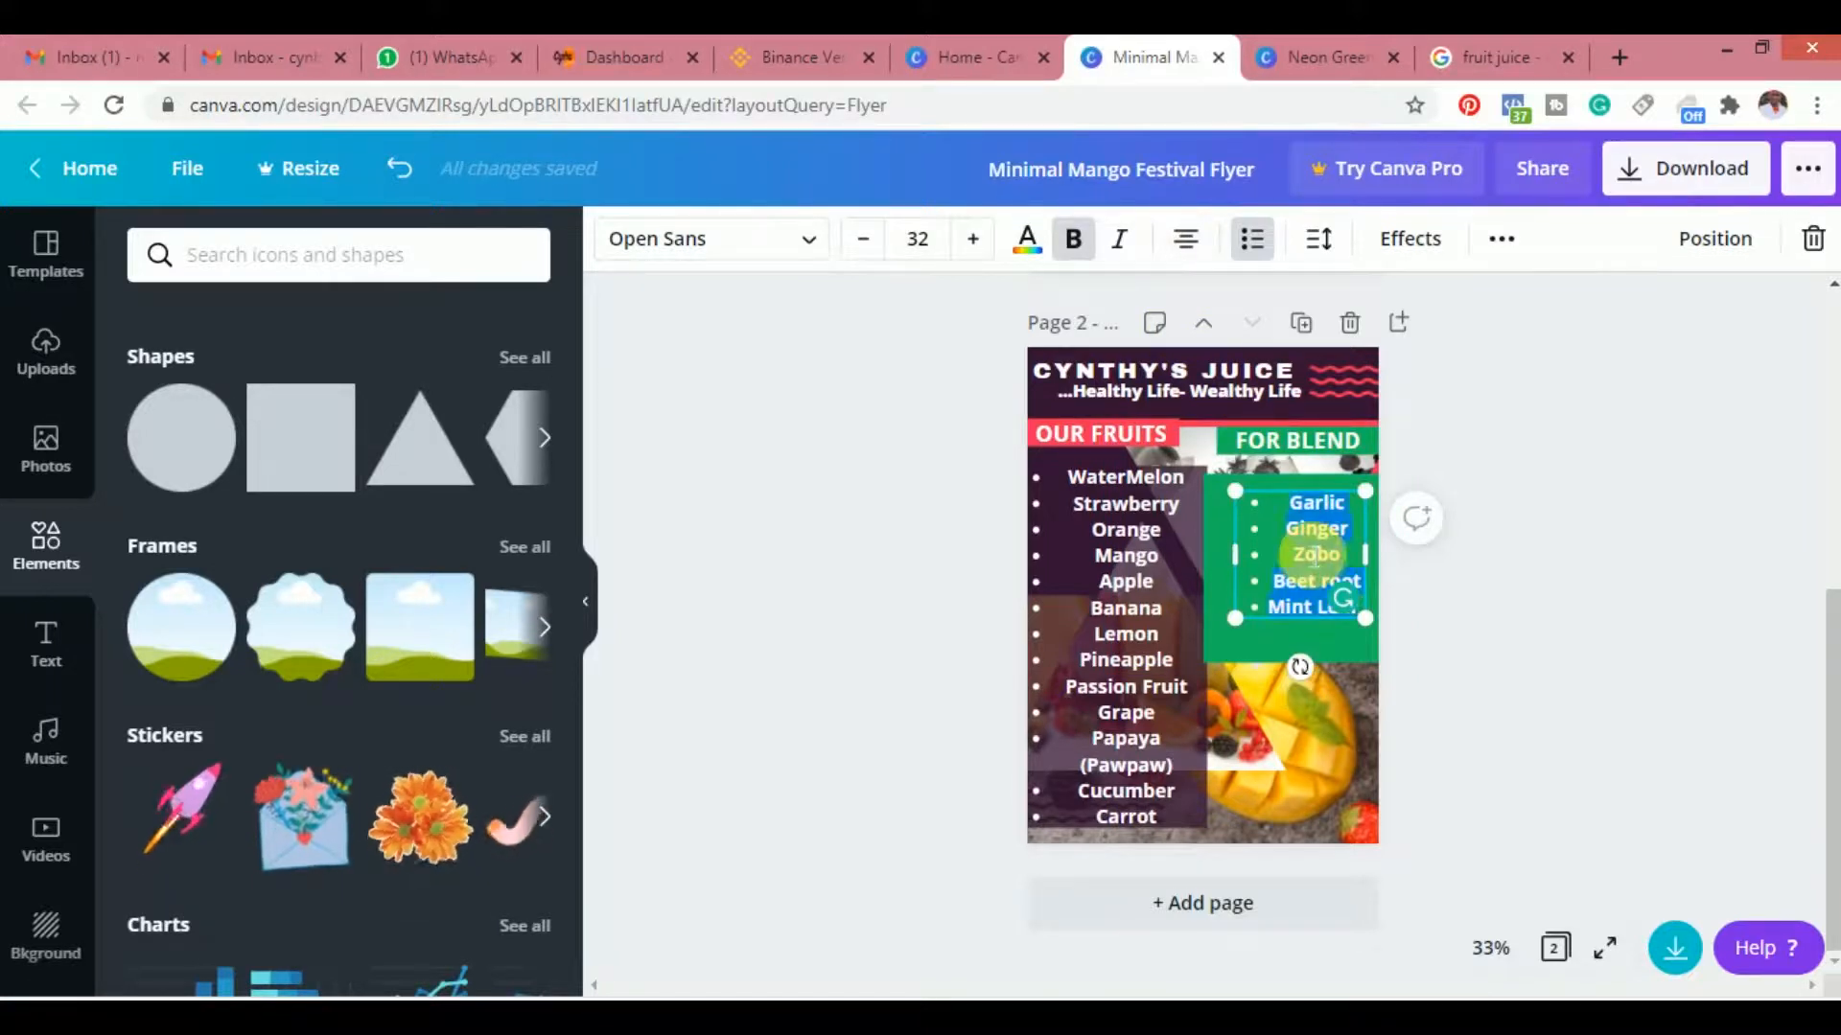
pyautogui.click(1186, 237)
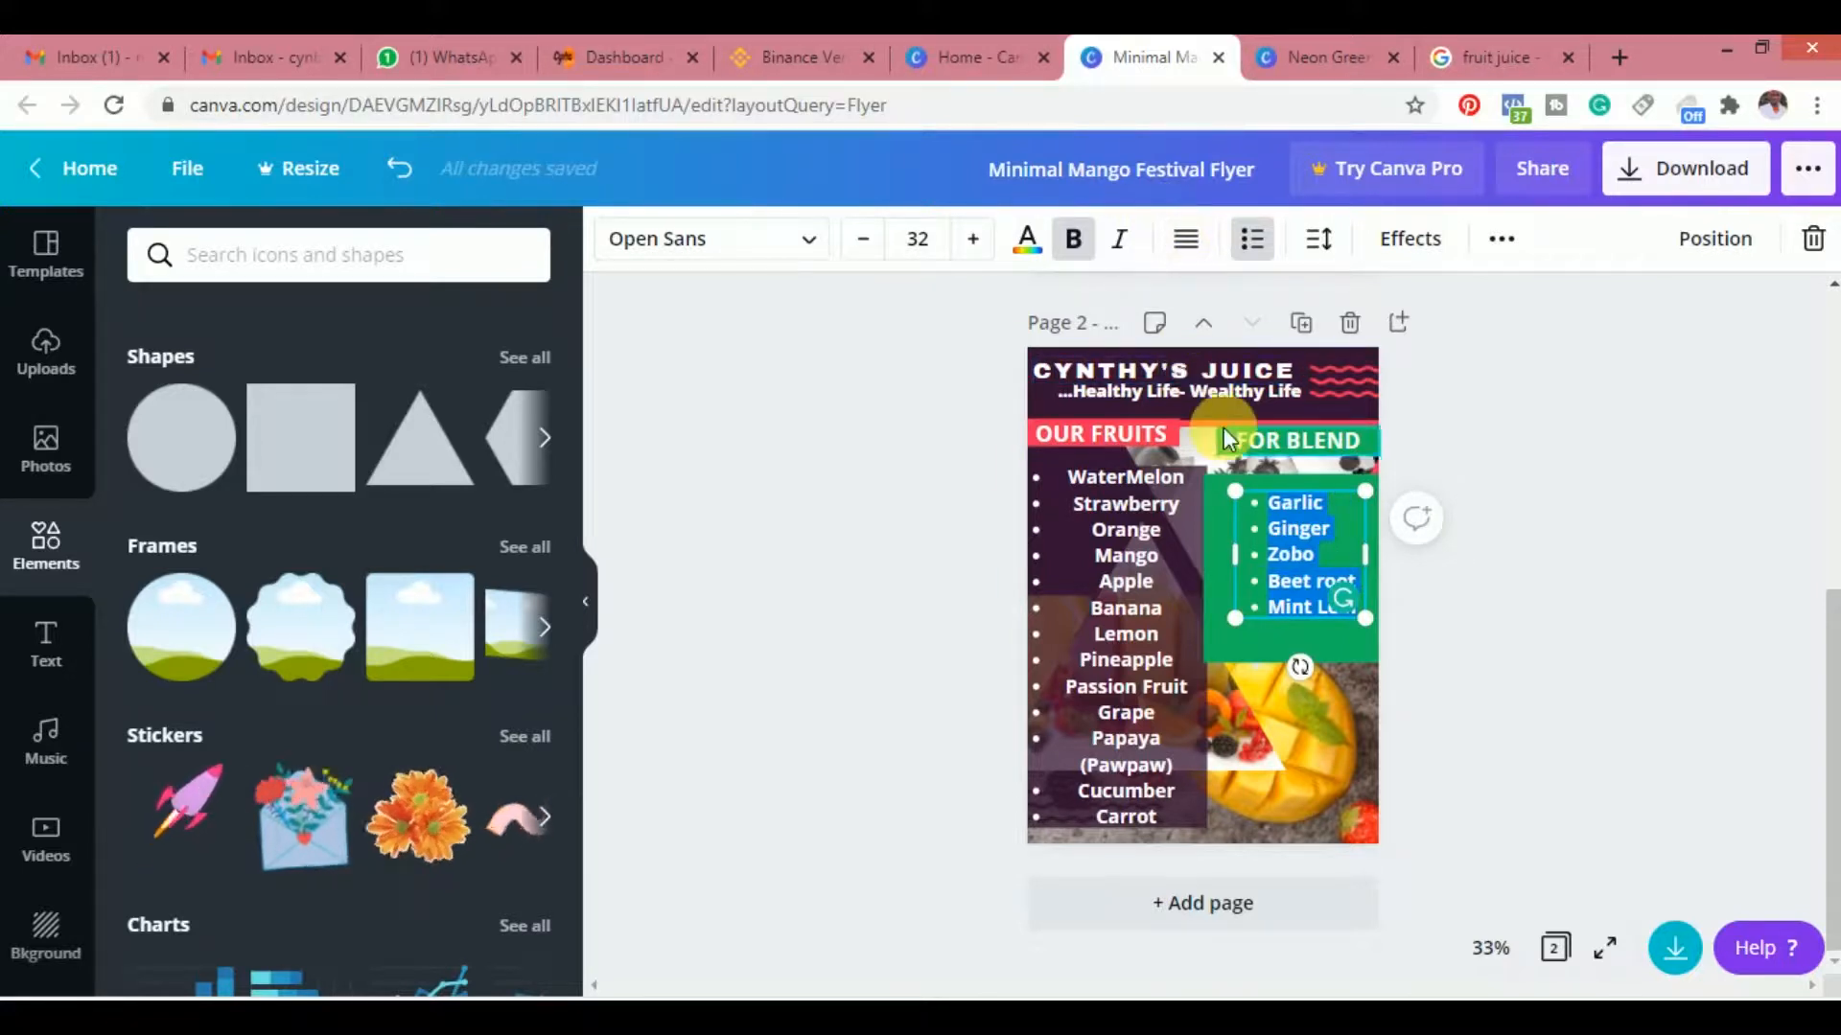
# Align all entries of the "OUR FRUITS" list flush beside their bullets, matching the blend list
pyautogui.click(1096, 556)
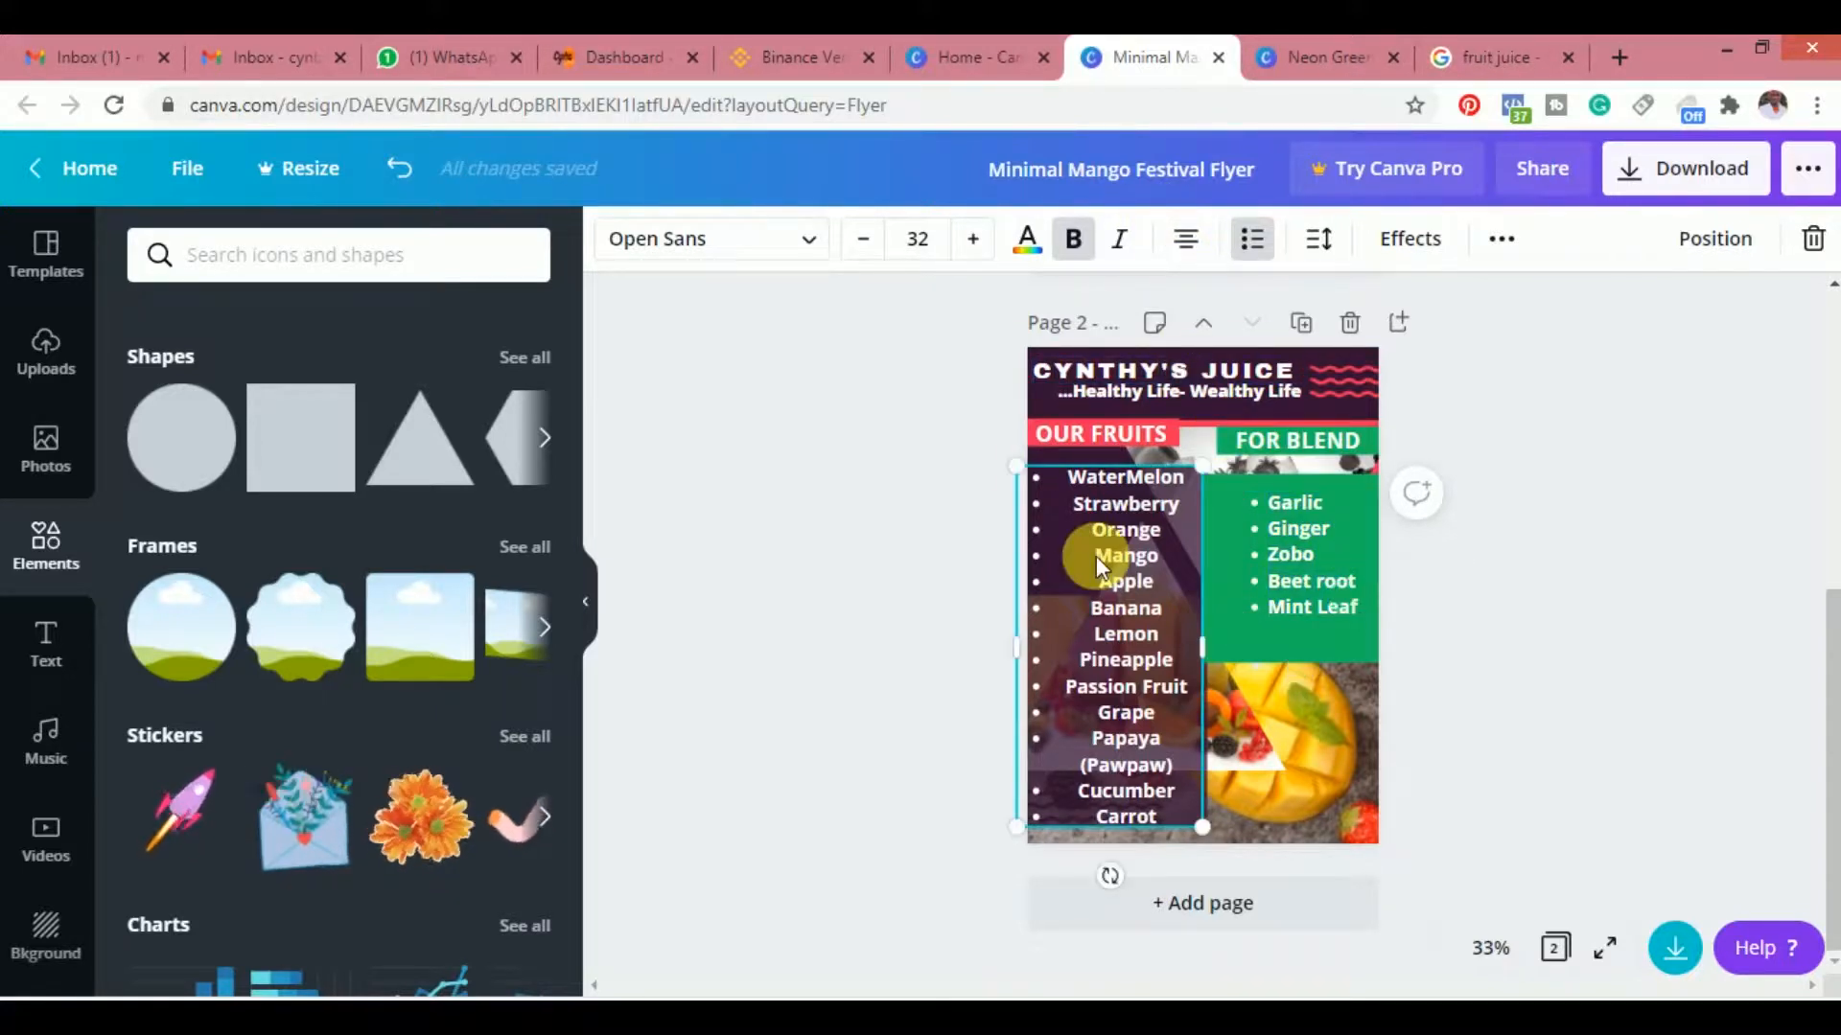
pyautogui.doubleClick(1061, 487)
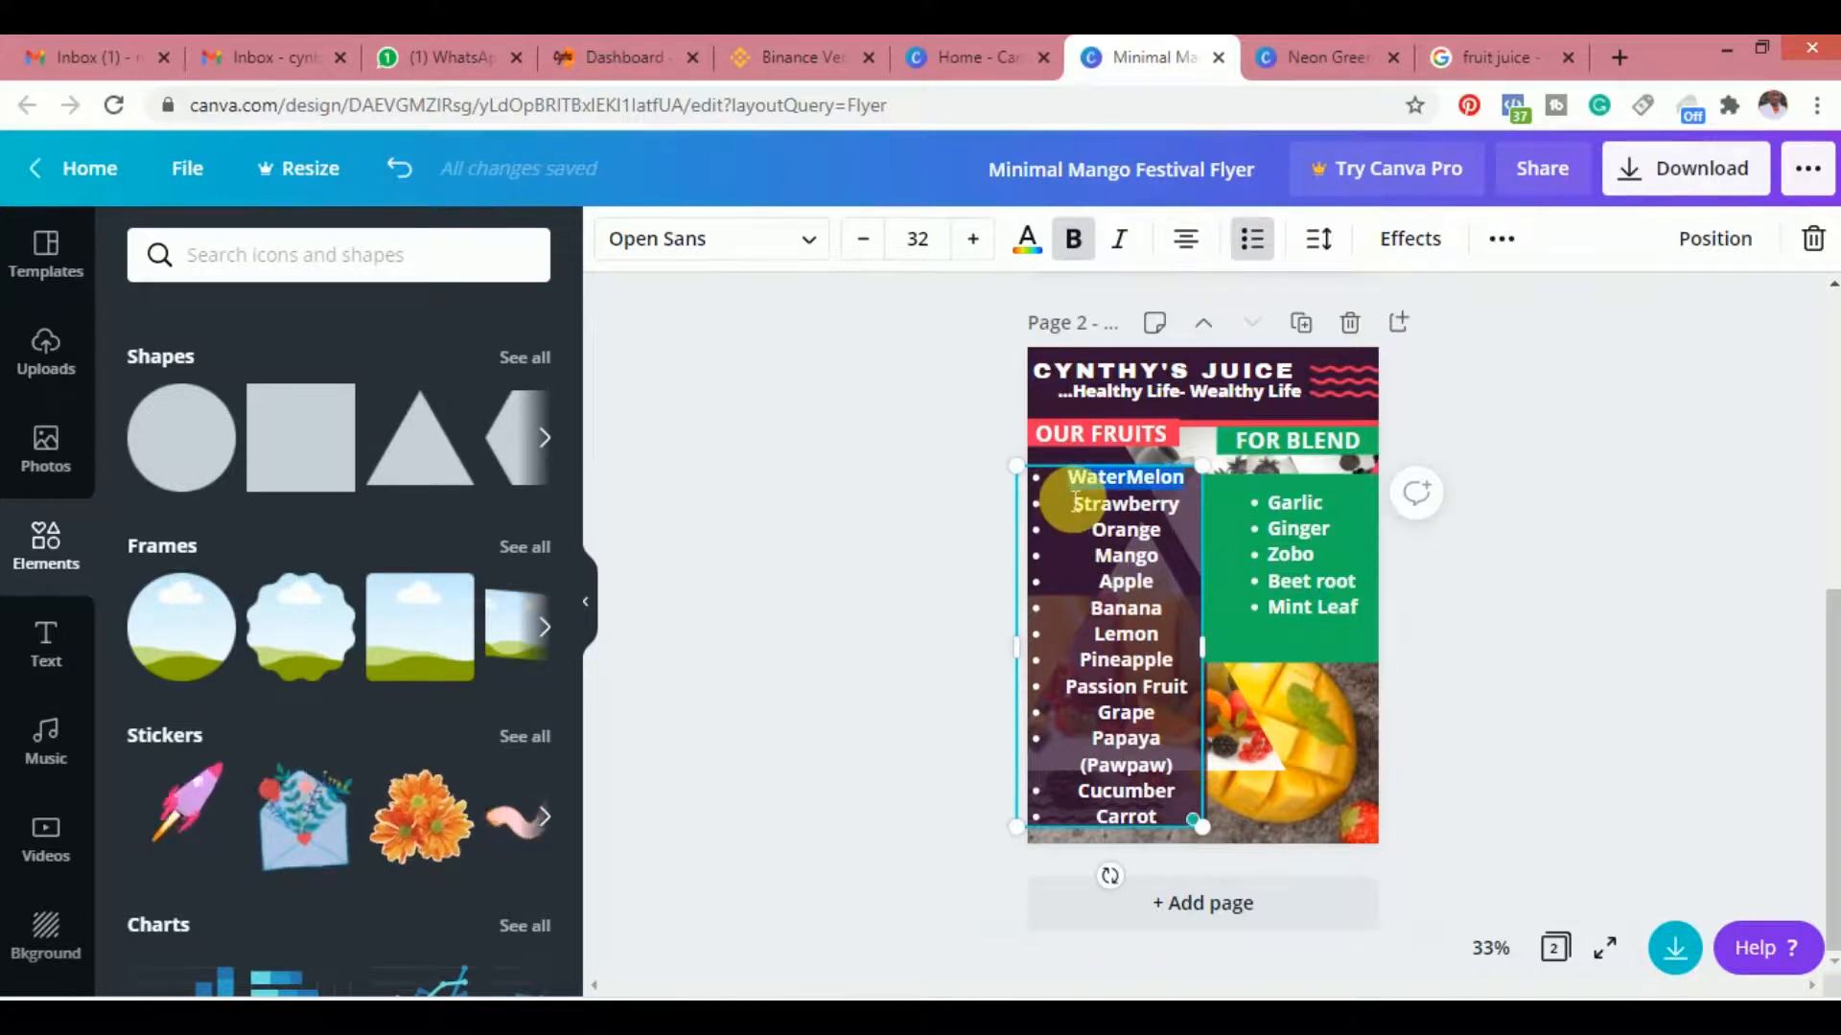
pyautogui.hotkey('ctrl', 'a')
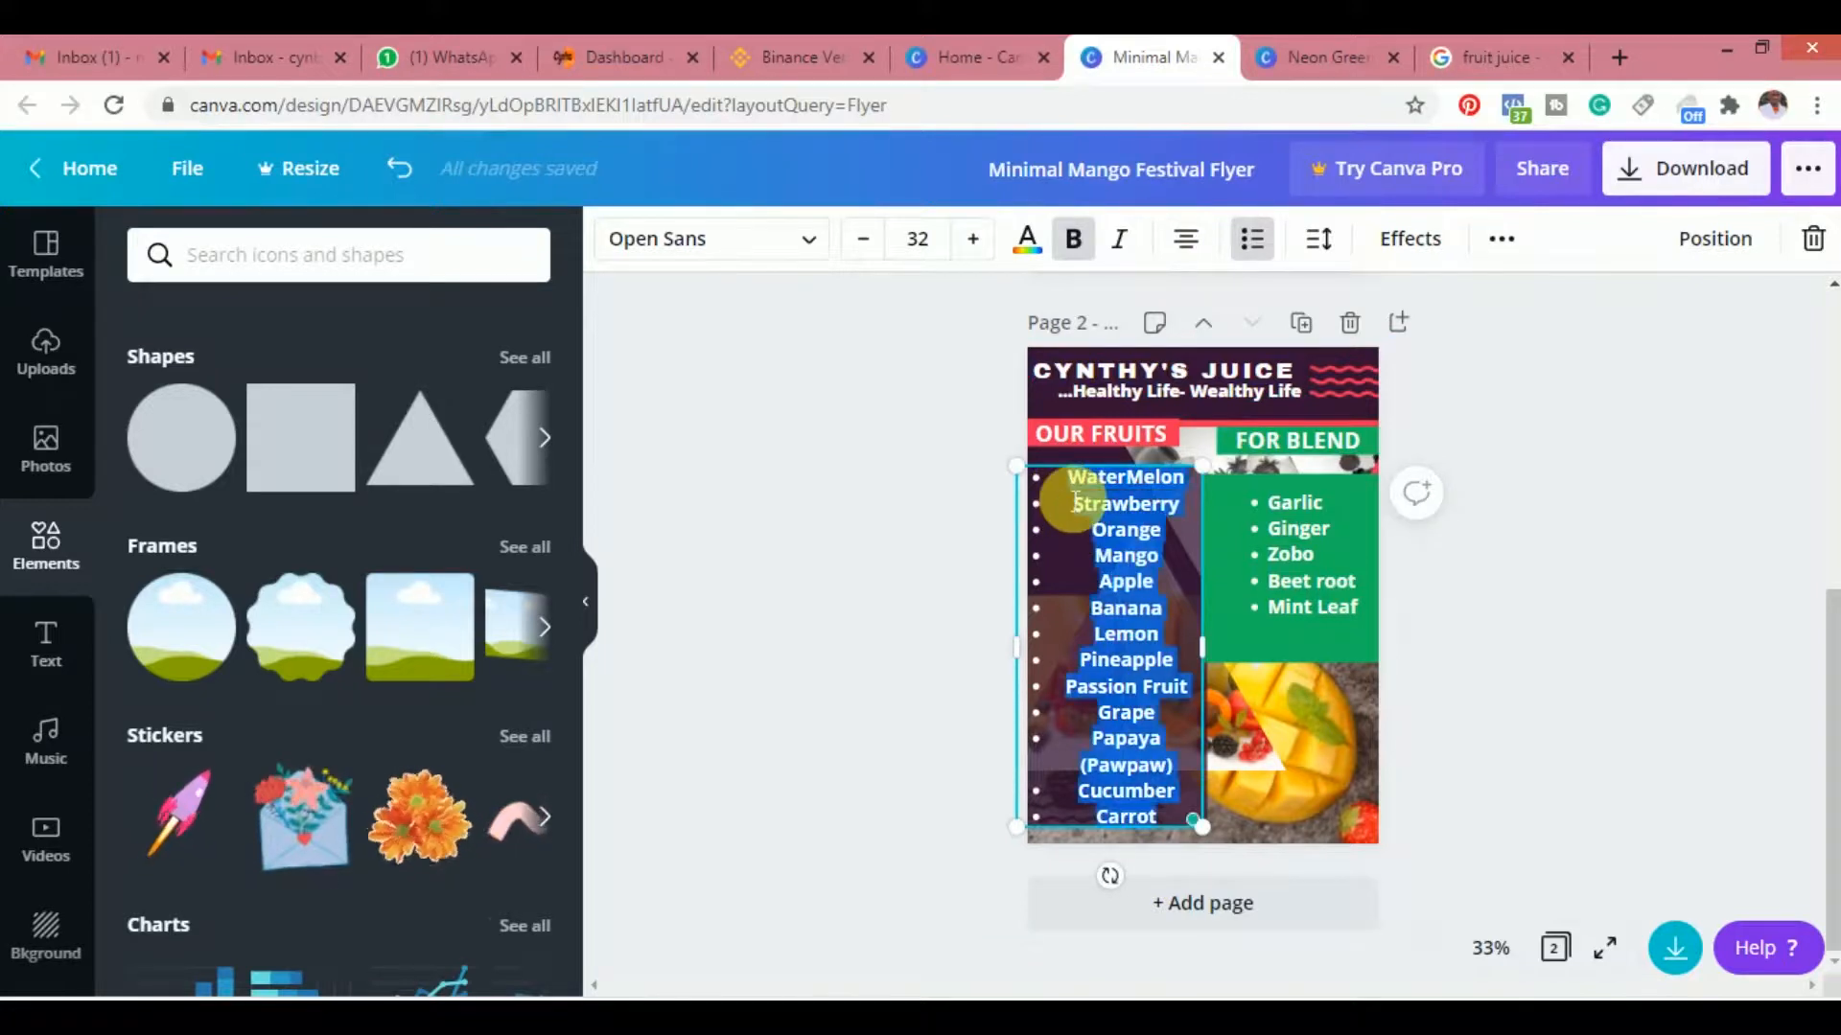
pyautogui.click(1187, 242)
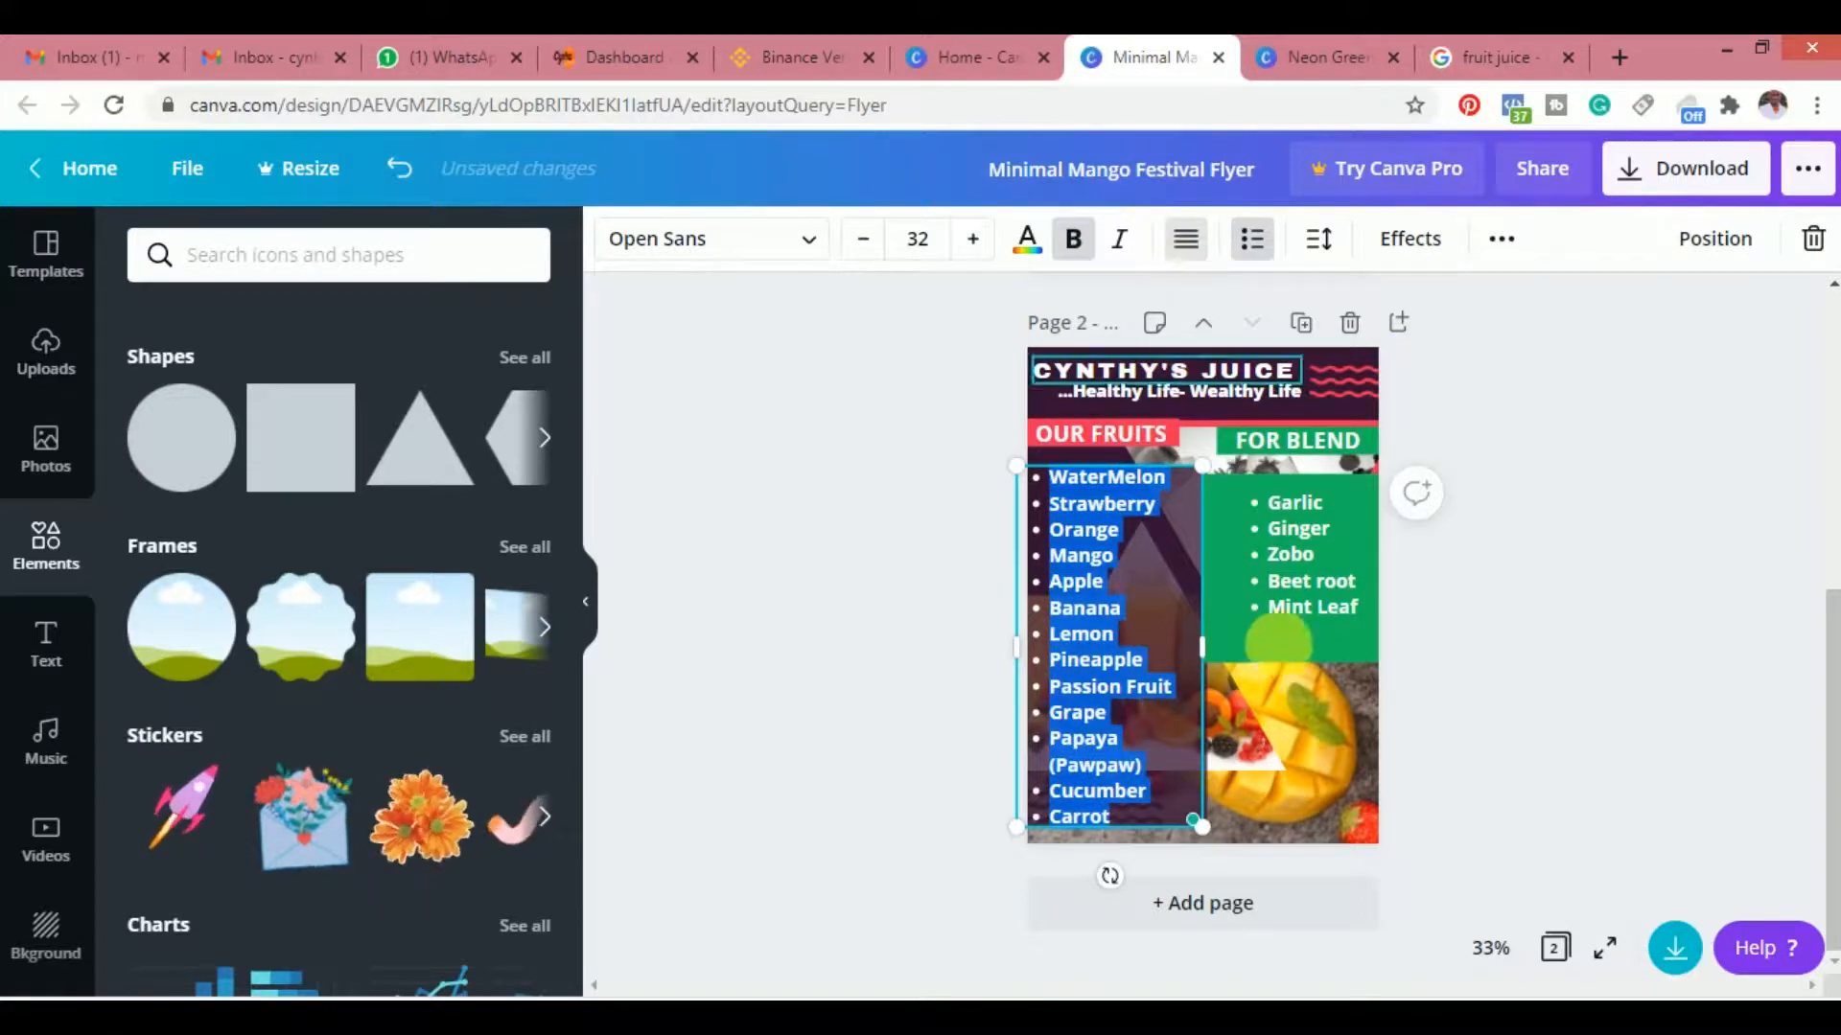
pyautogui.click(1498, 649)
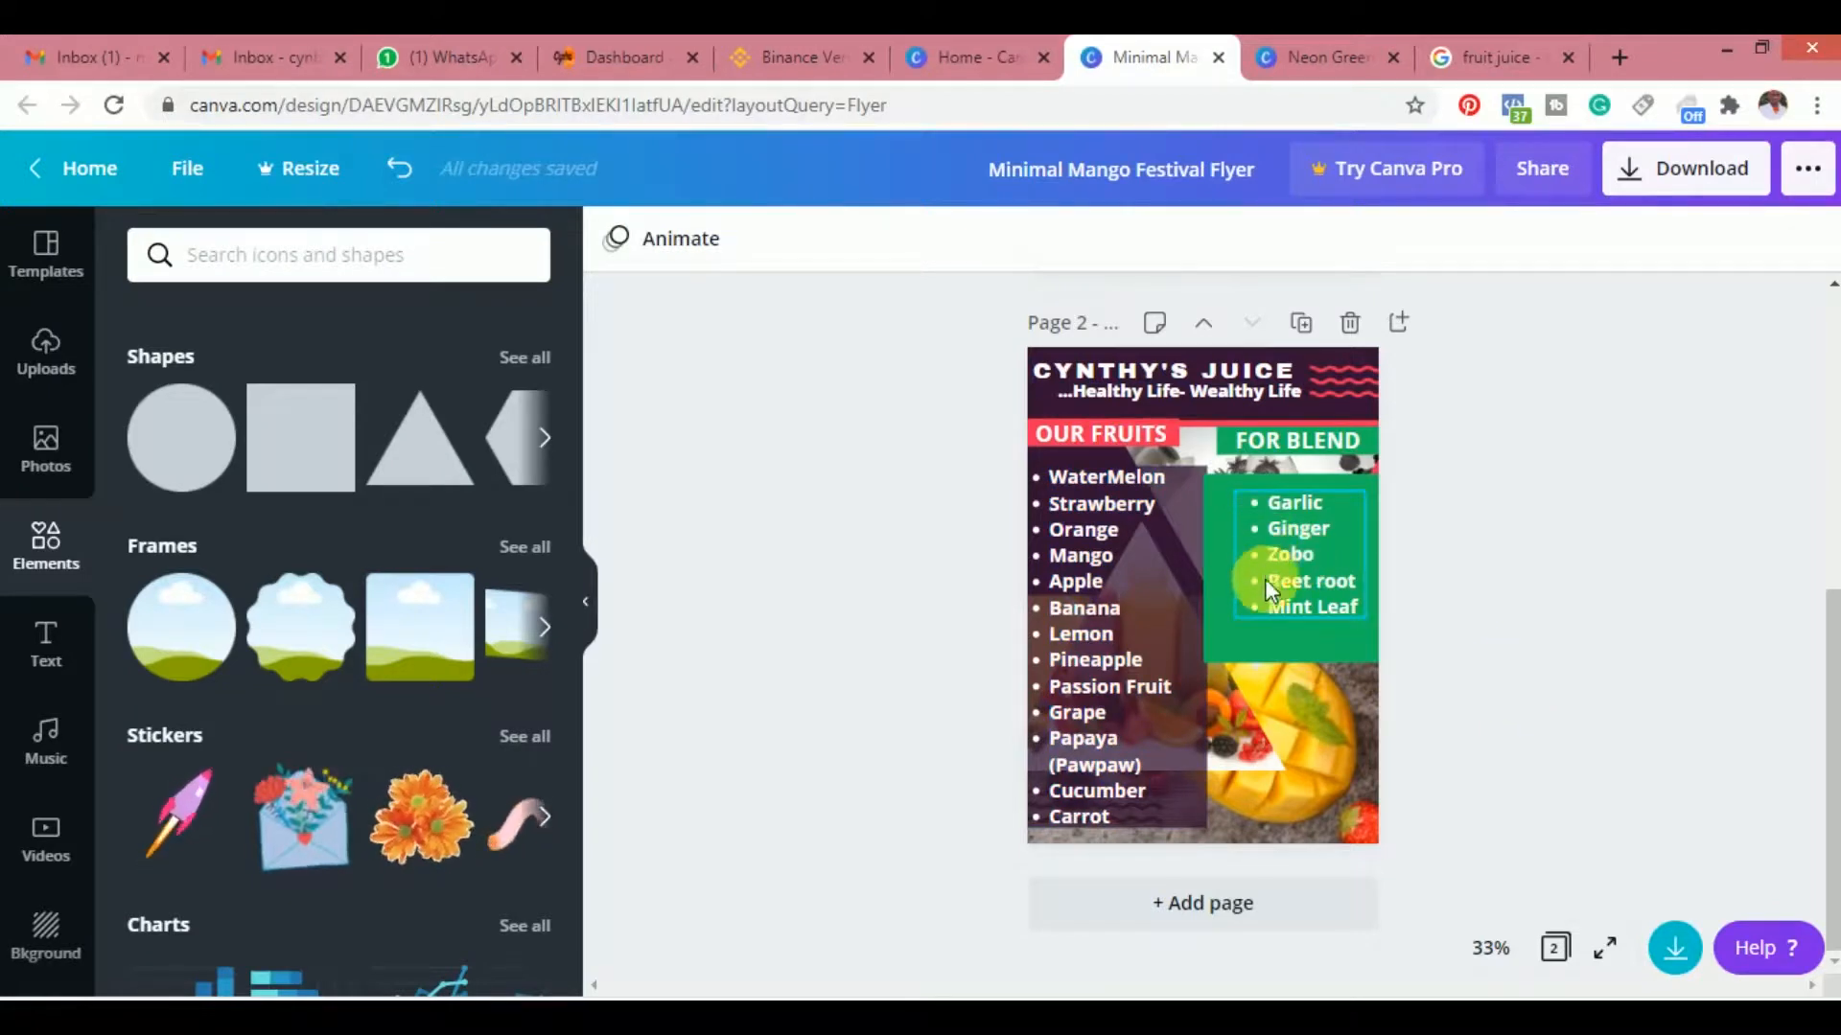
# Enlarge the blend list to font size 34.6 and reposition it near the upper part of the green square
pyautogui.click(1239, 611)
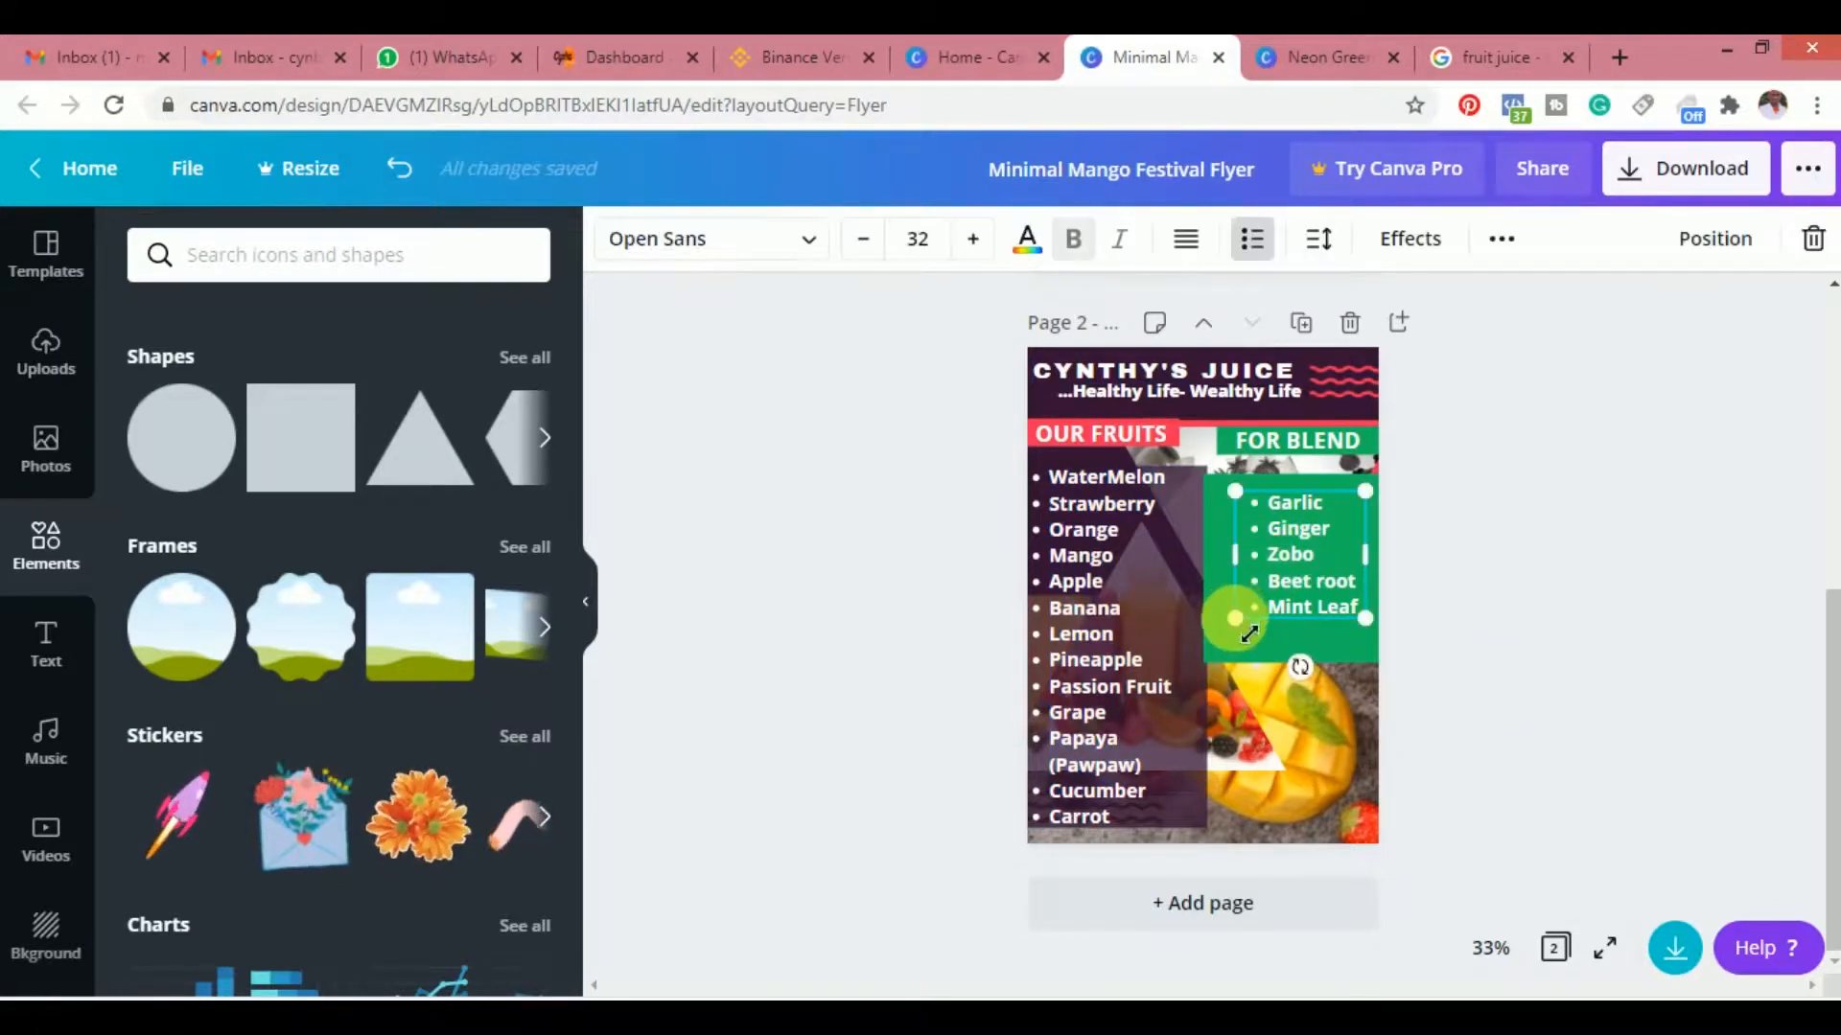
pyautogui.moveTo(1237, 618); pyautogui.dragTo(1229, 633)
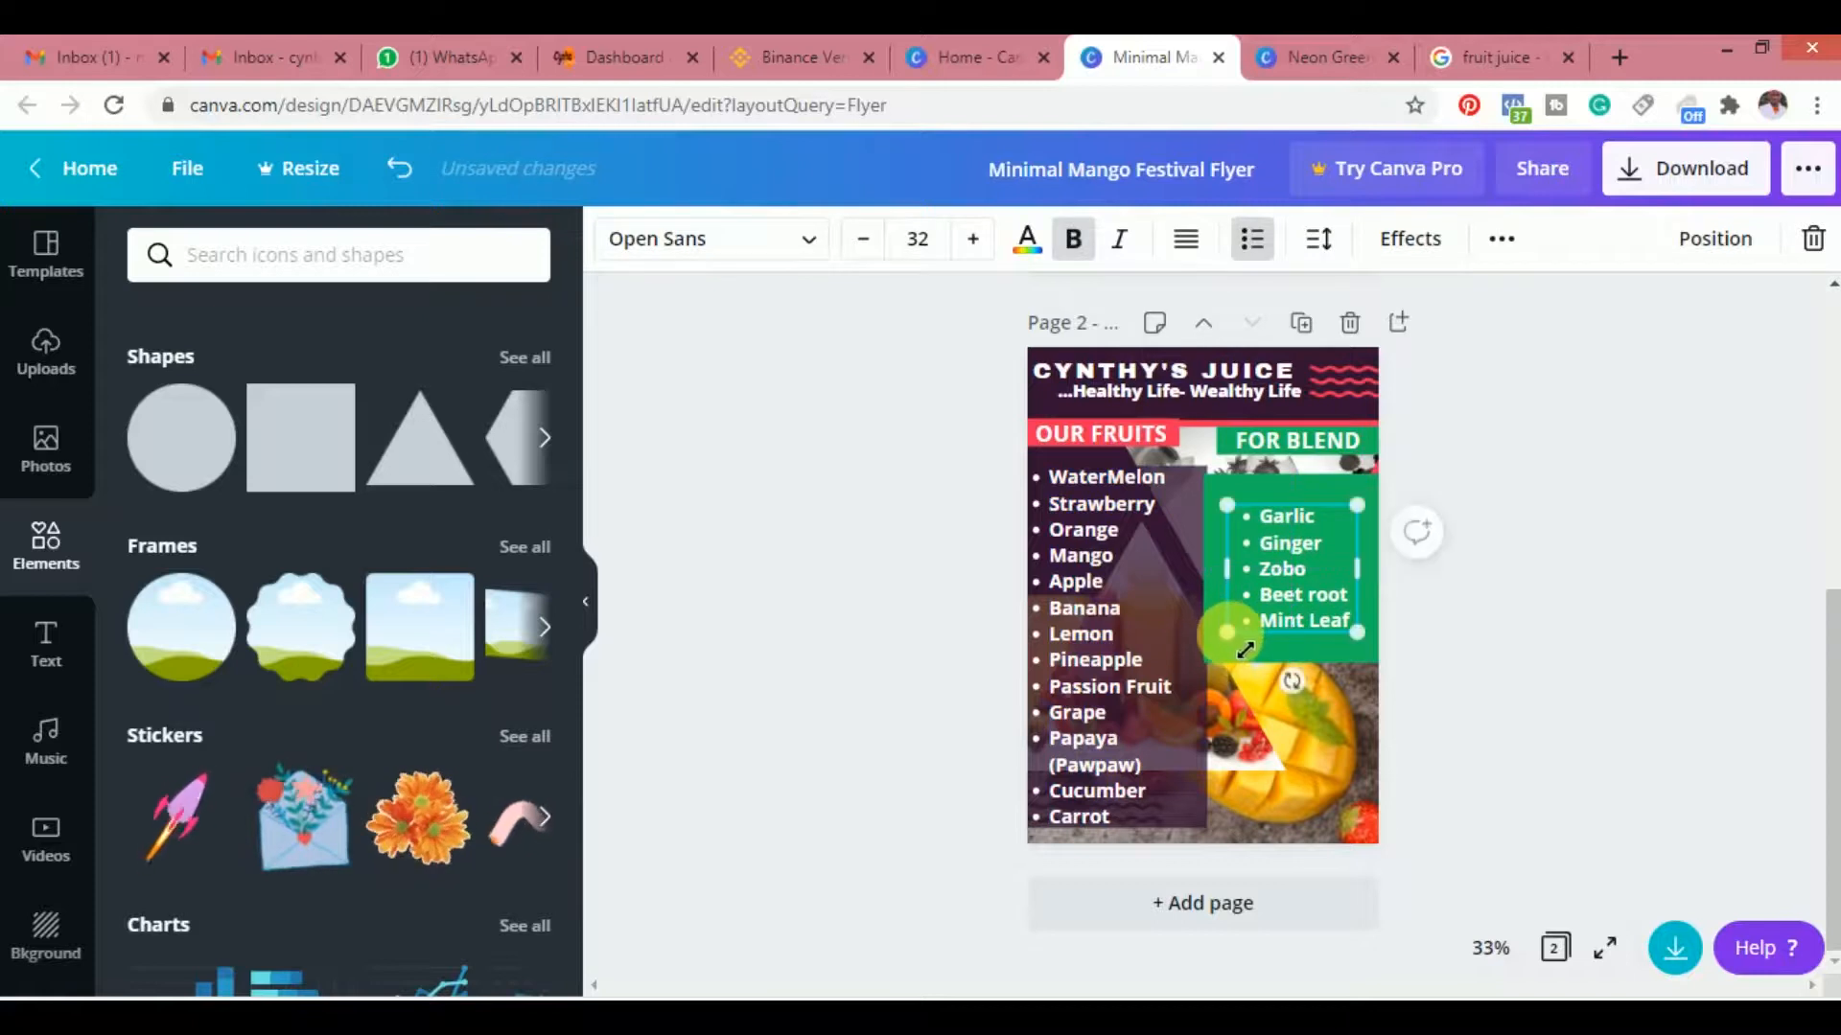
pyautogui.moveTo(1244, 649)
pyautogui.mouseDown()
pyautogui.moveTo(1230, 686)
pyautogui.moveTo(1247, 667)
pyautogui.mouseUp()
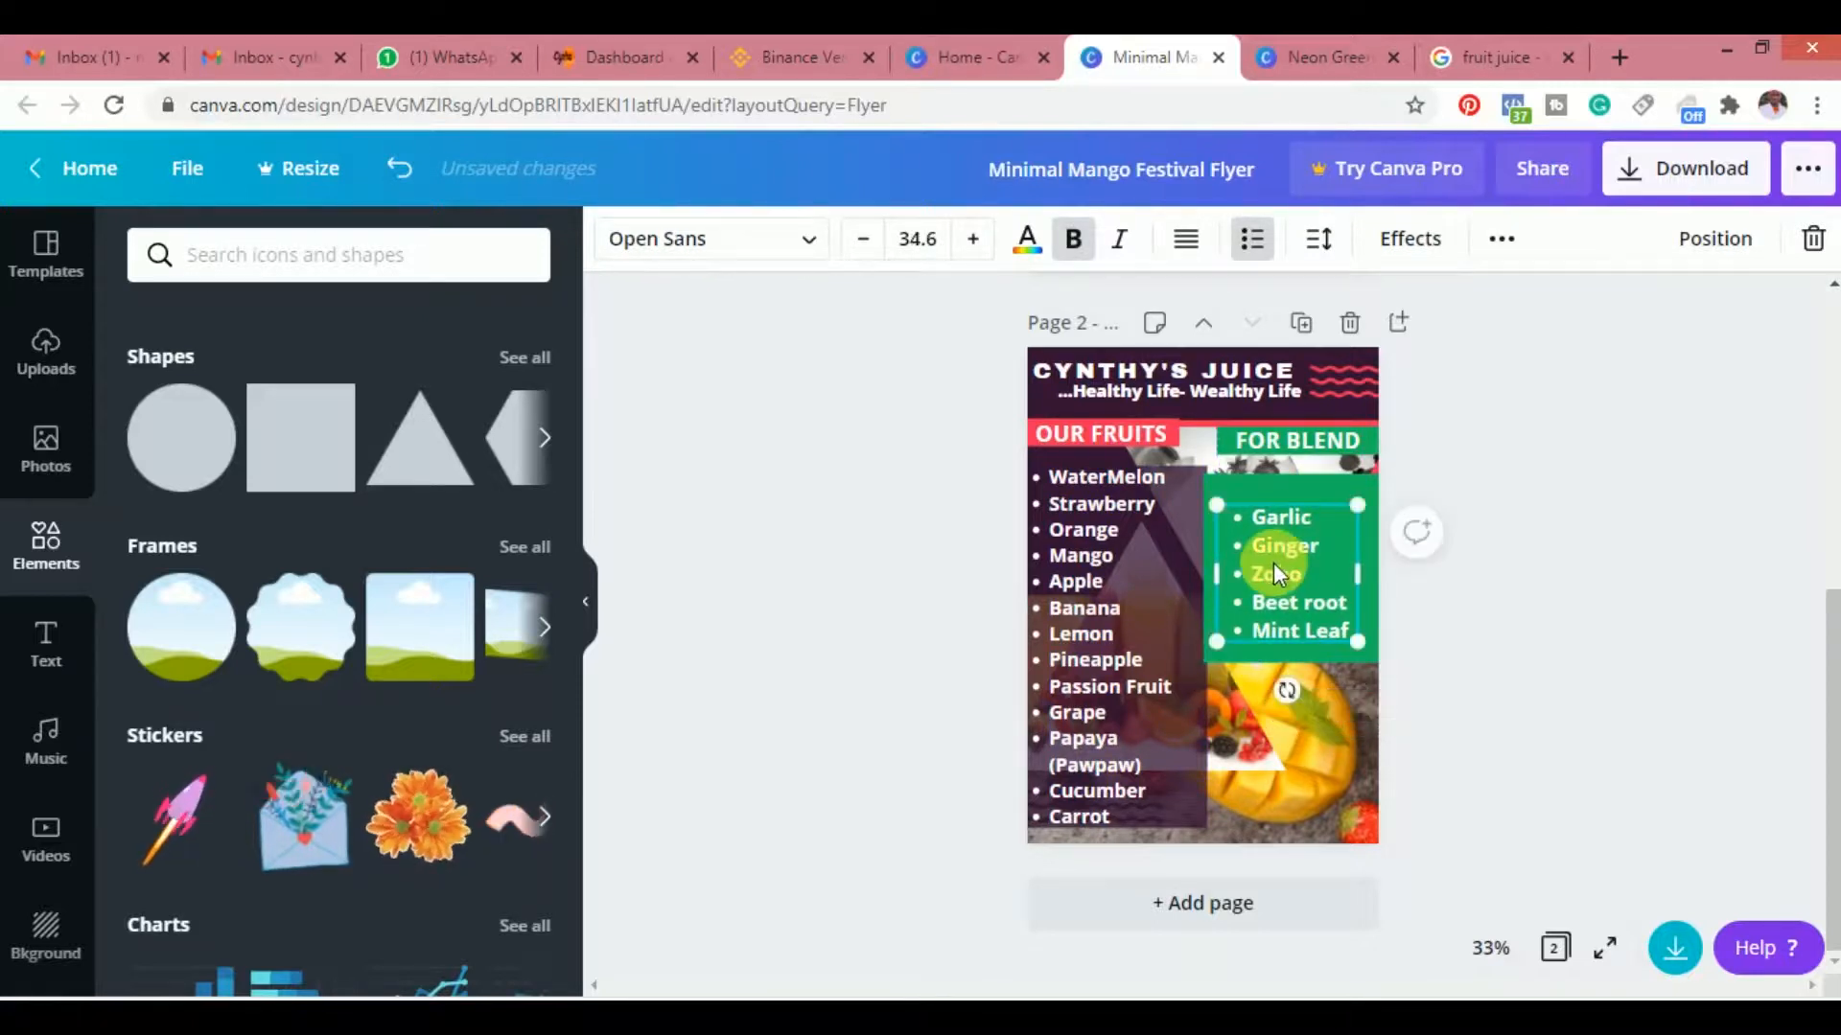
pyautogui.moveTo(1273, 562); pyautogui.dragTo(1288, 560)
# Set the transparency of the green square behind the blend list to 48
pyautogui.click(1308, 652)
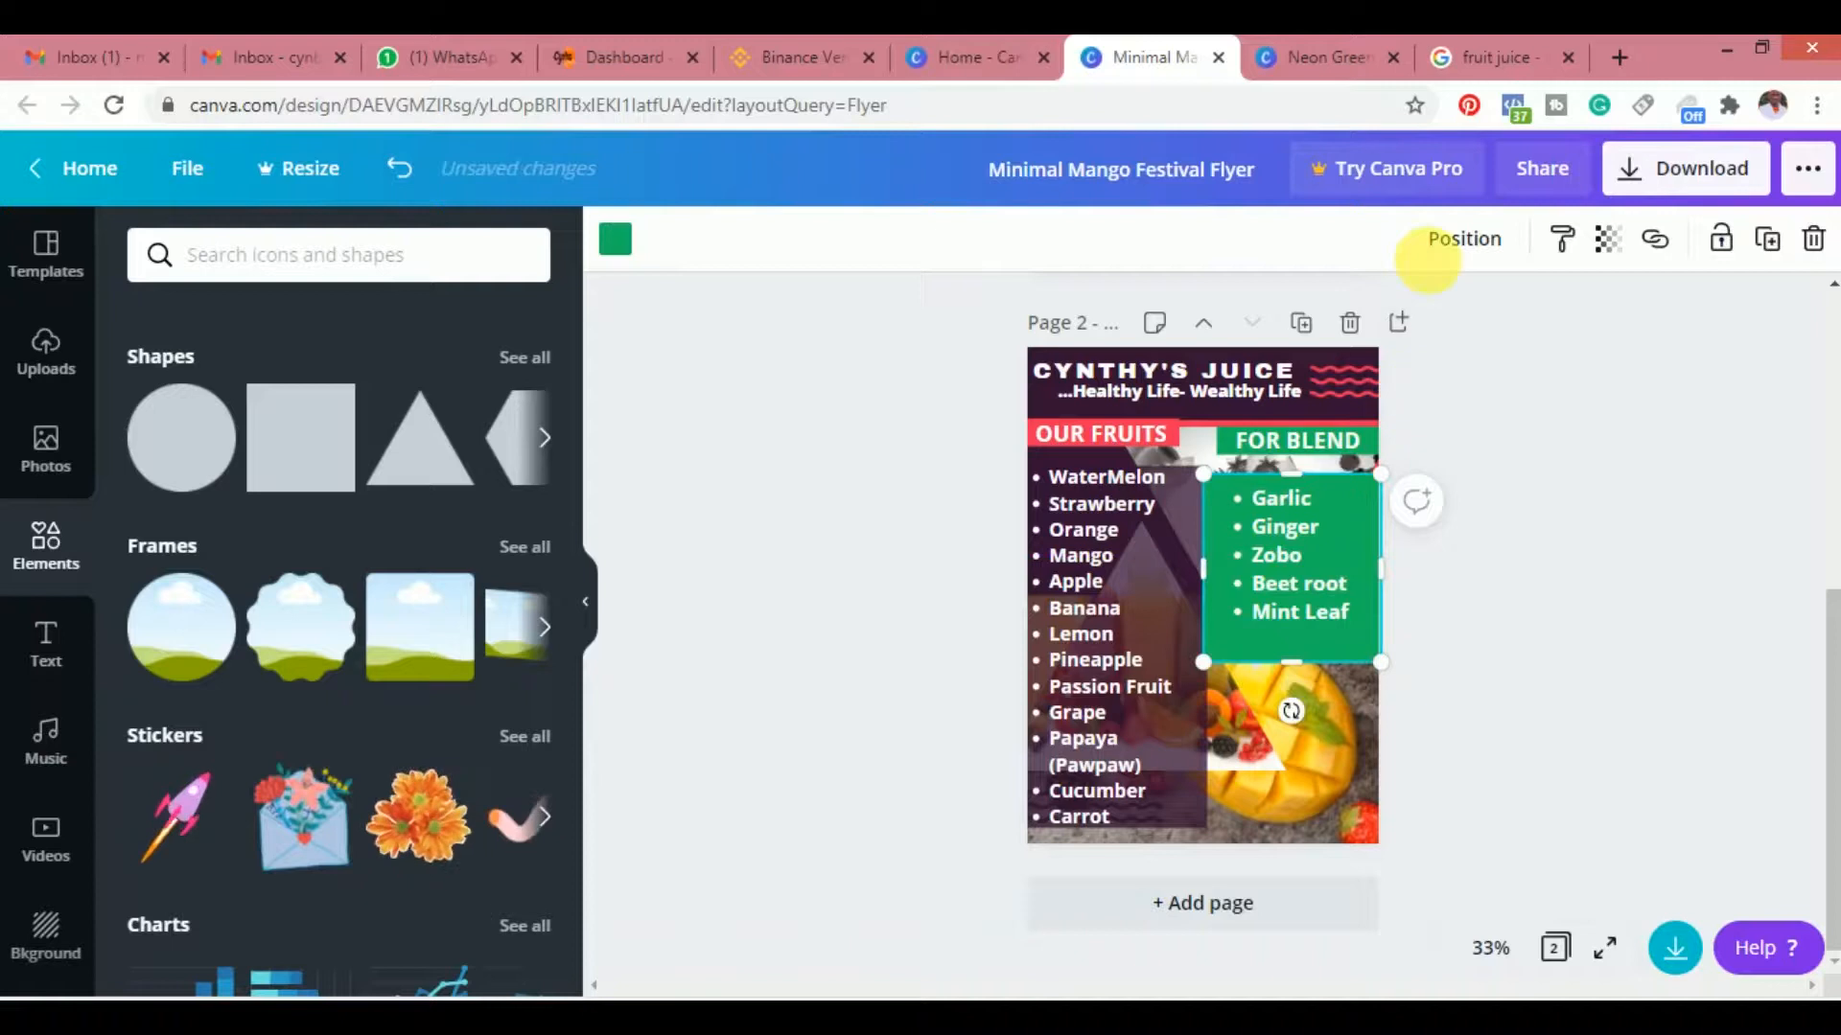
pyautogui.click(1611, 252)
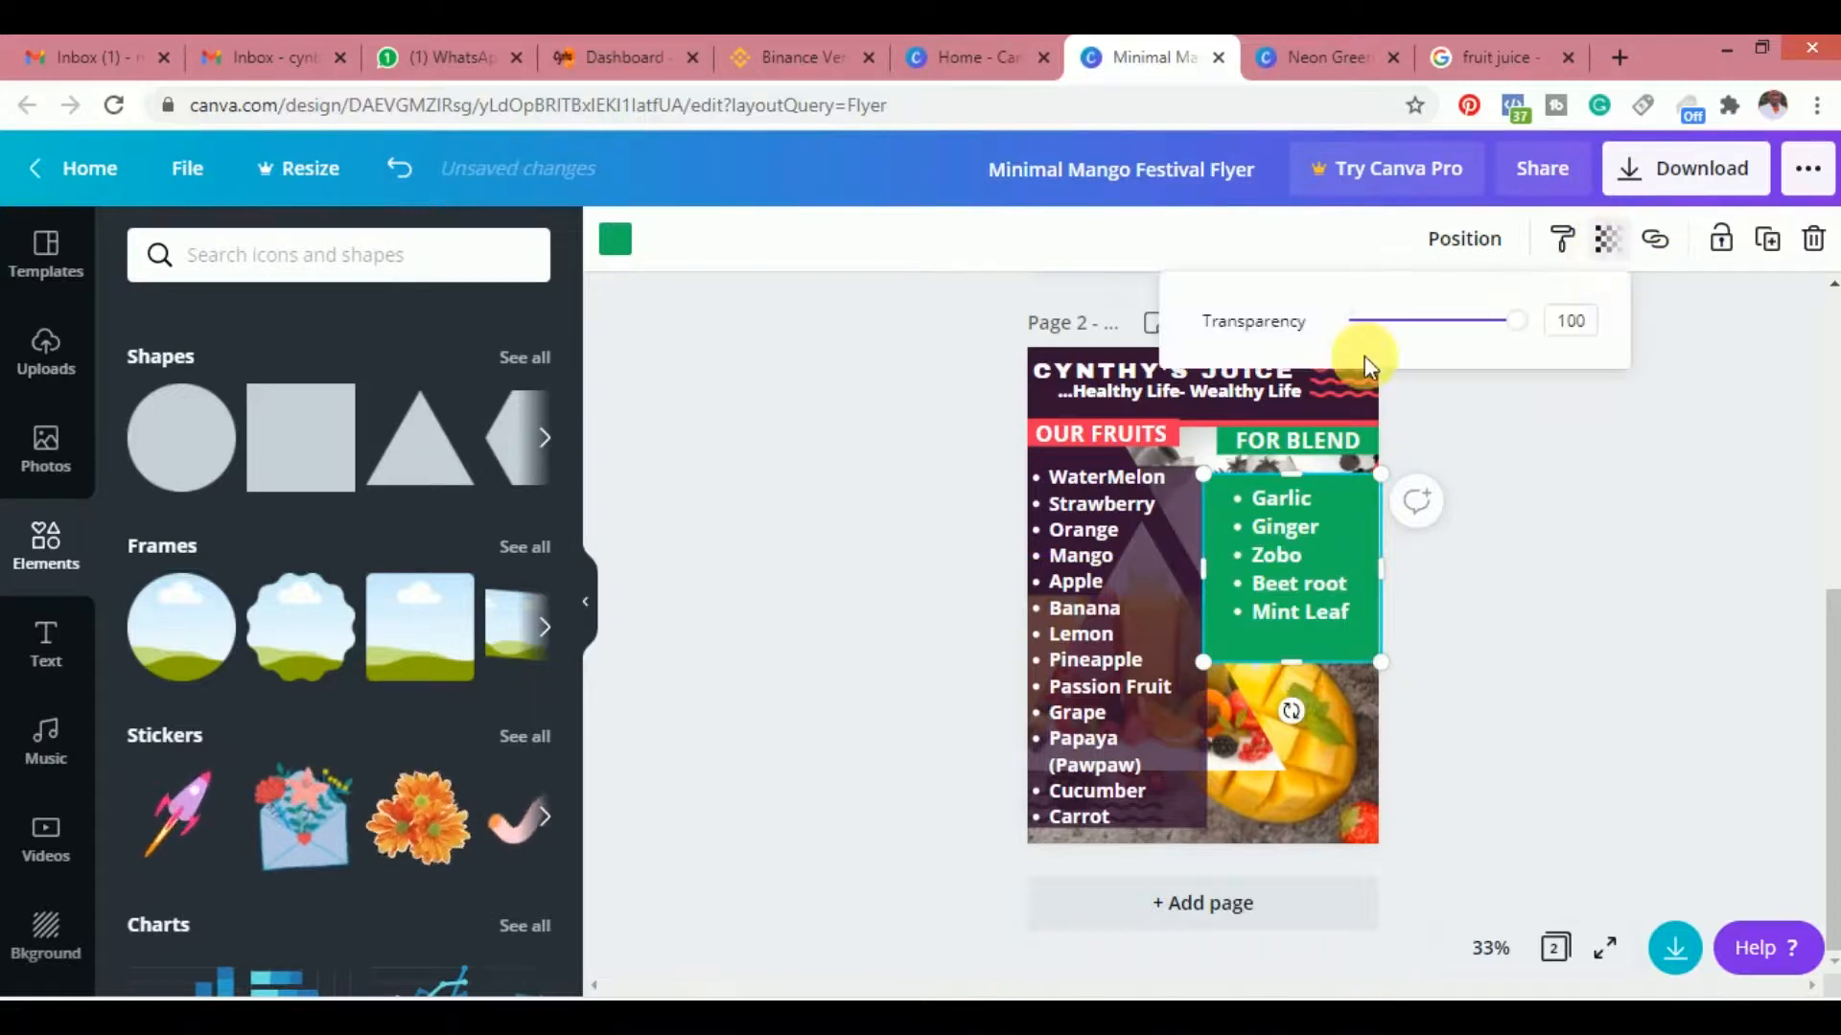
pyautogui.moveTo(1520, 320); pyautogui.dragTo(1439, 338)
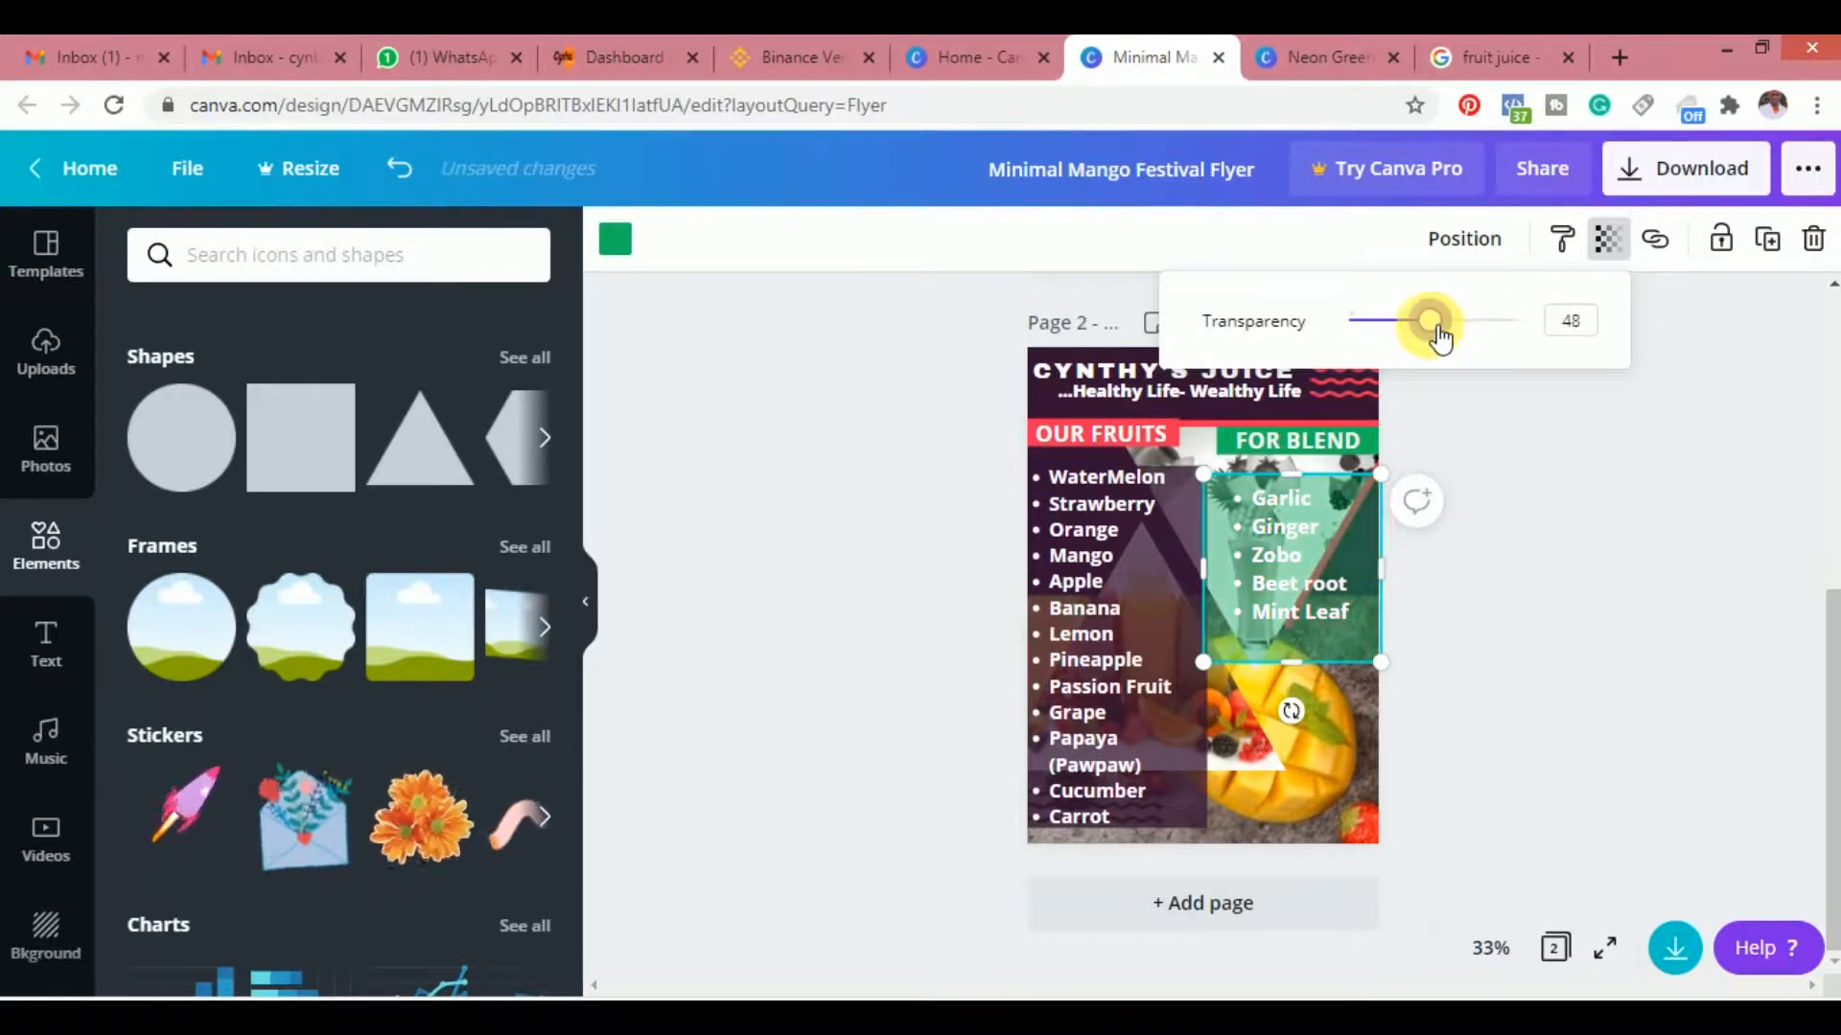
pyautogui.click(1505, 530)
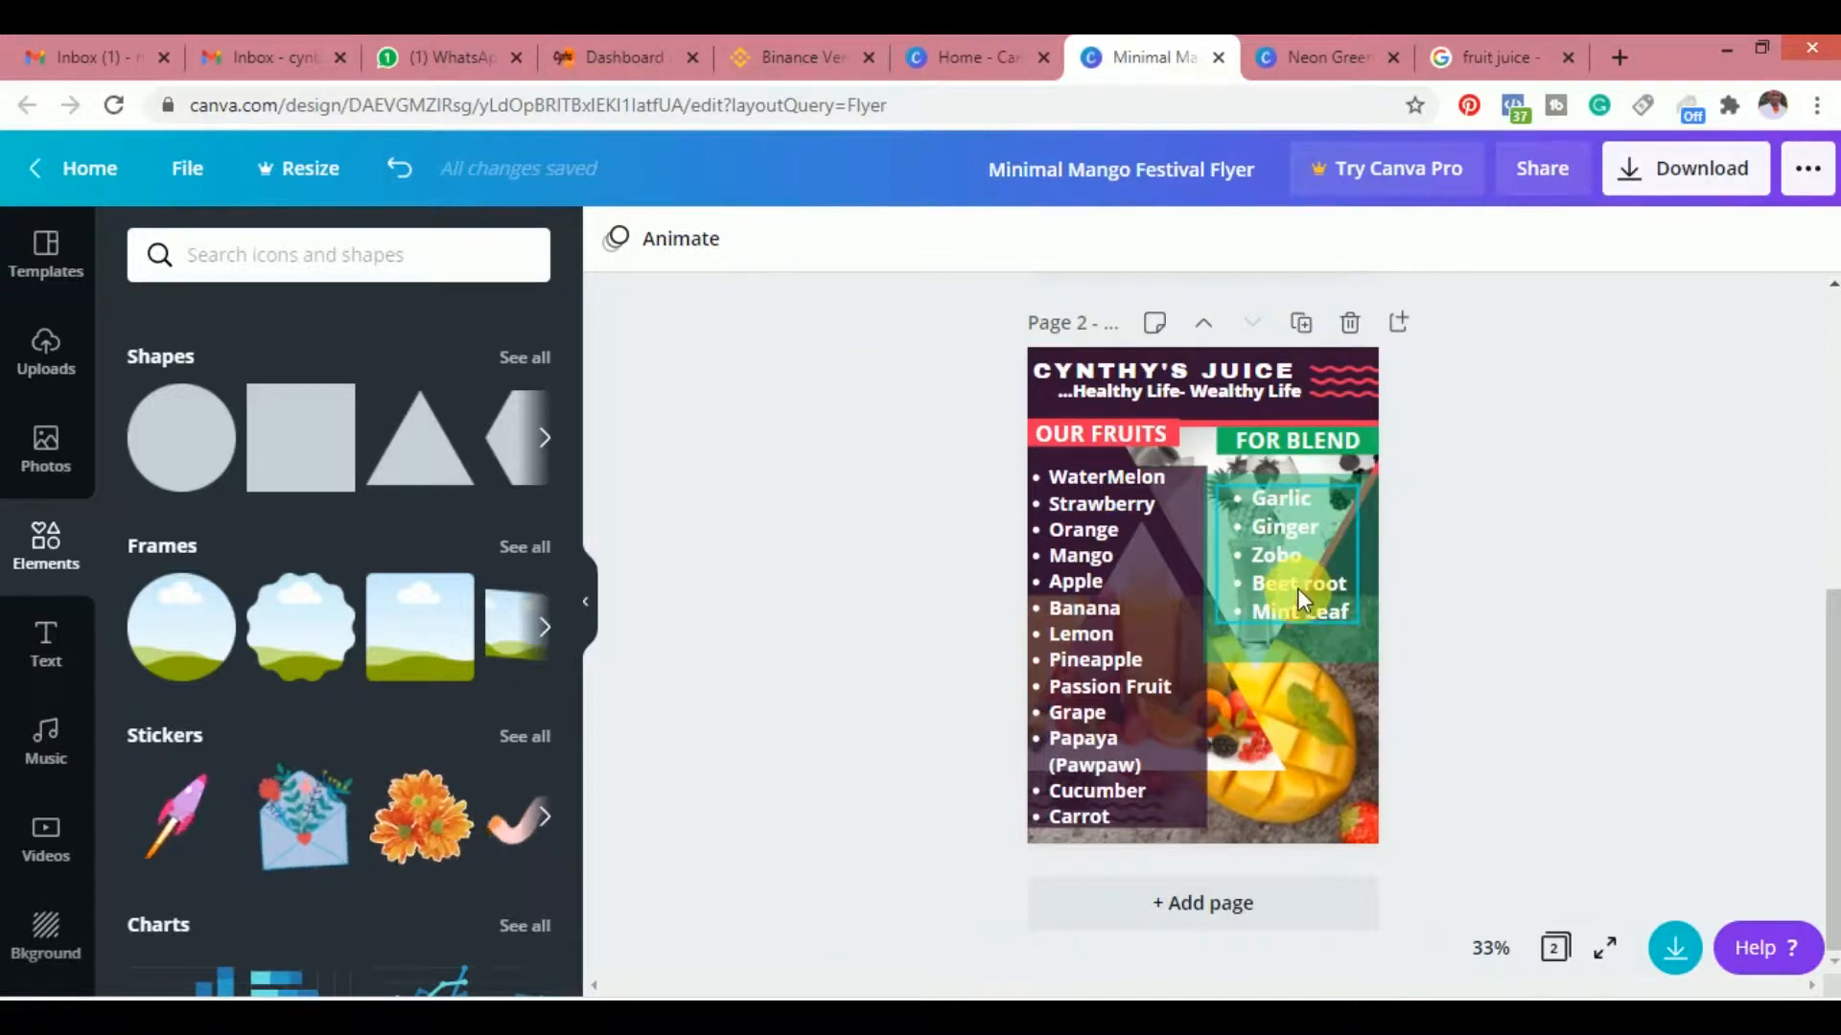
# Move the green square, the blend list, and the "FOR BLEND" heading with its banner lower on the flyer
pyautogui.moveTo(1292, 638); pyautogui.dragTo(1306, 708)
pyautogui.moveTo(1287, 603); pyautogui.dragTo(1302, 681)
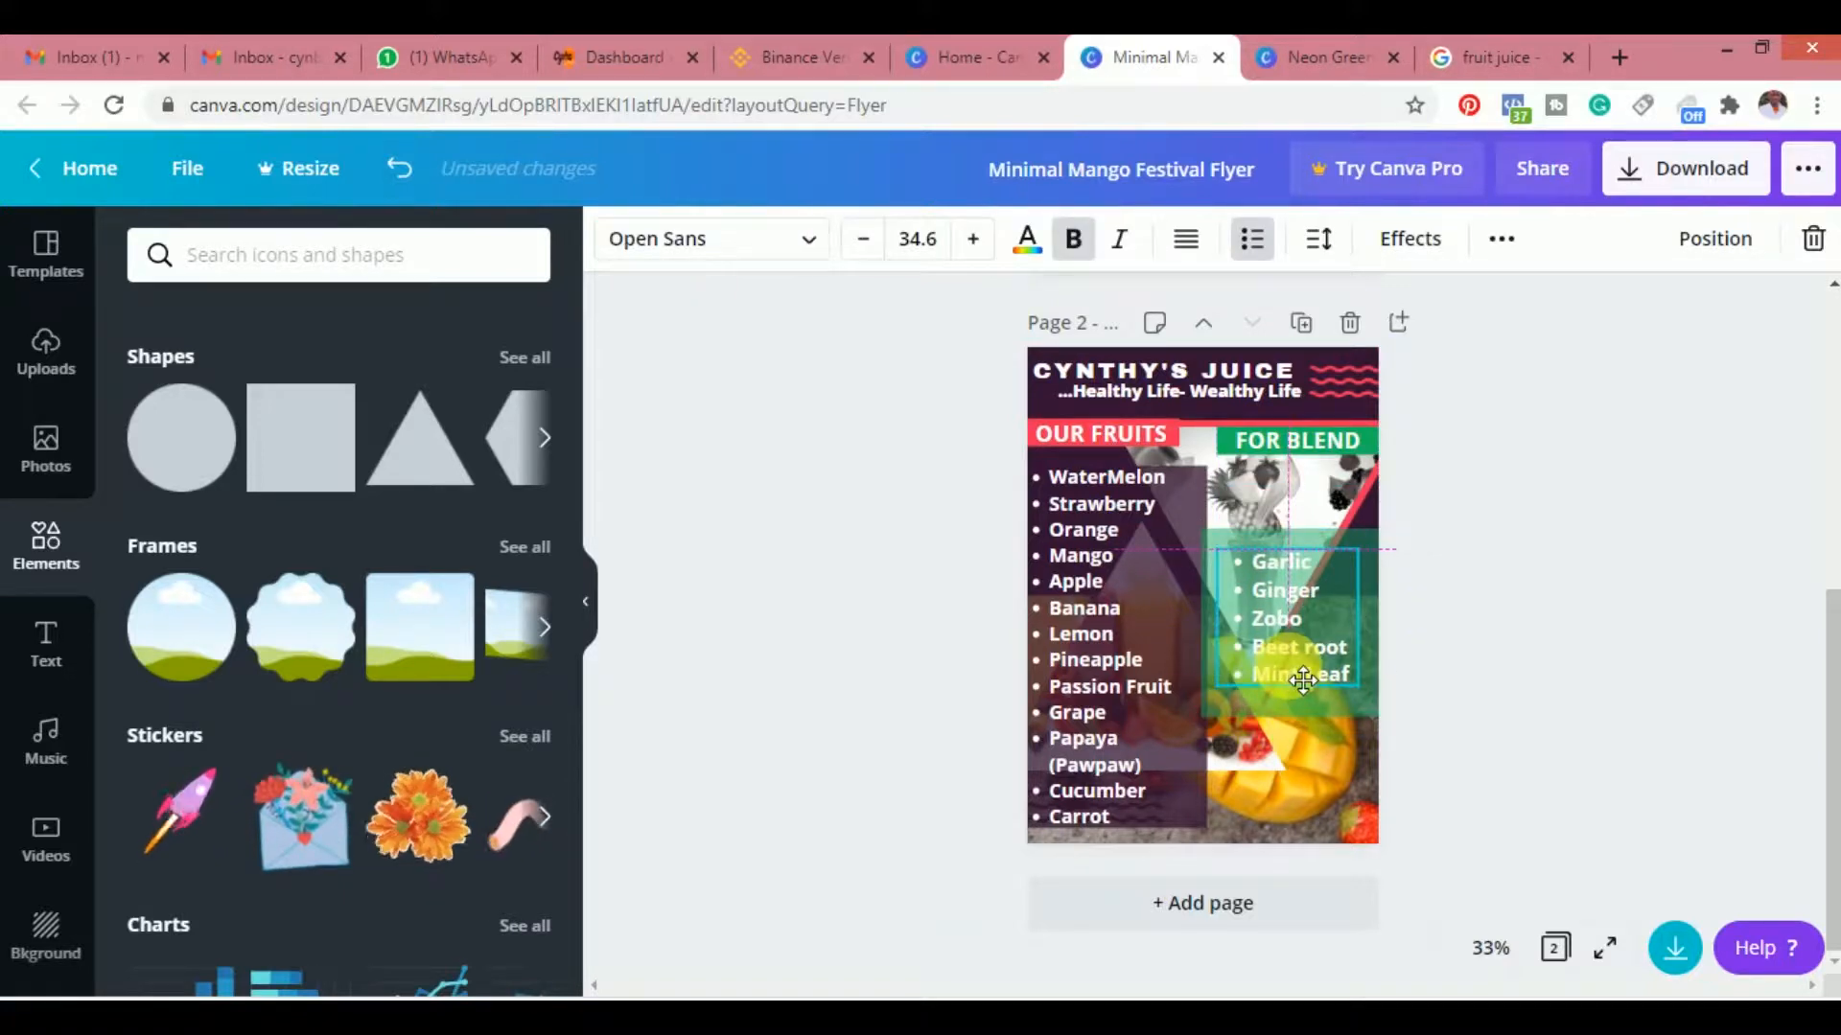
pyautogui.moveTo(1296, 454); pyautogui.dragTo(1299, 531)
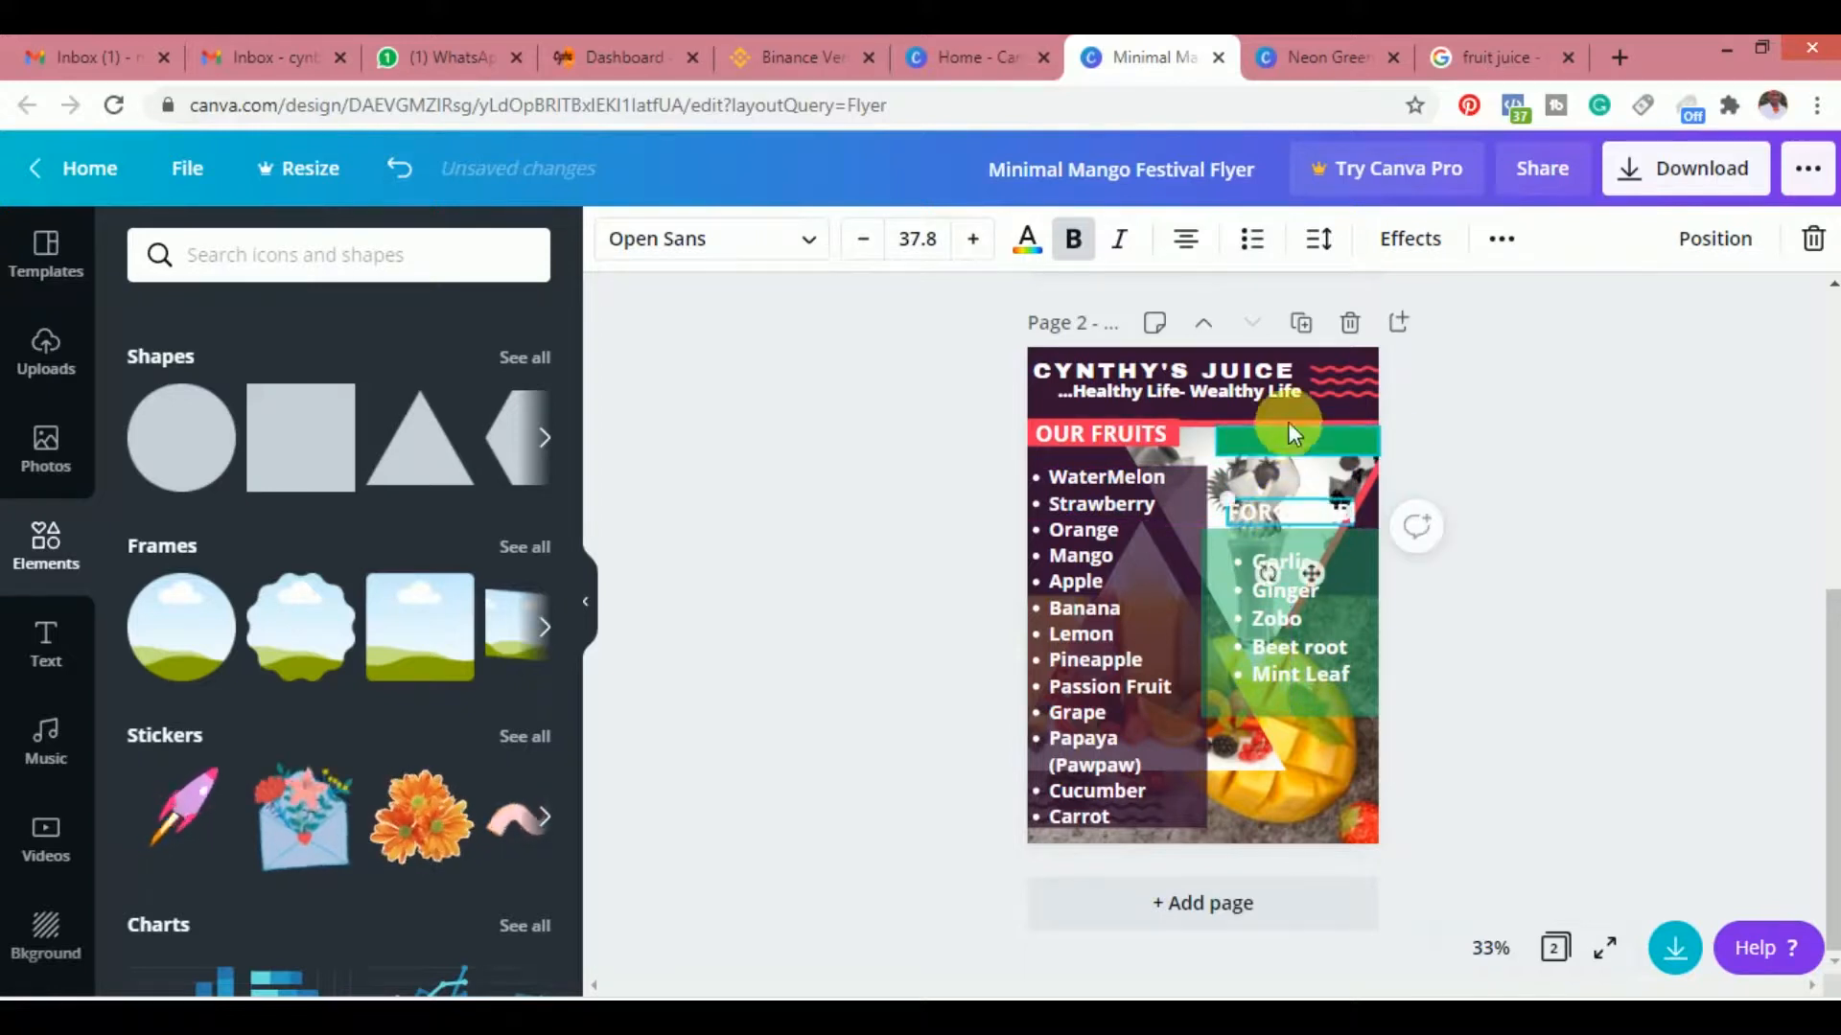
pyautogui.moveTo(1289, 443); pyautogui.dragTo(1298, 518)
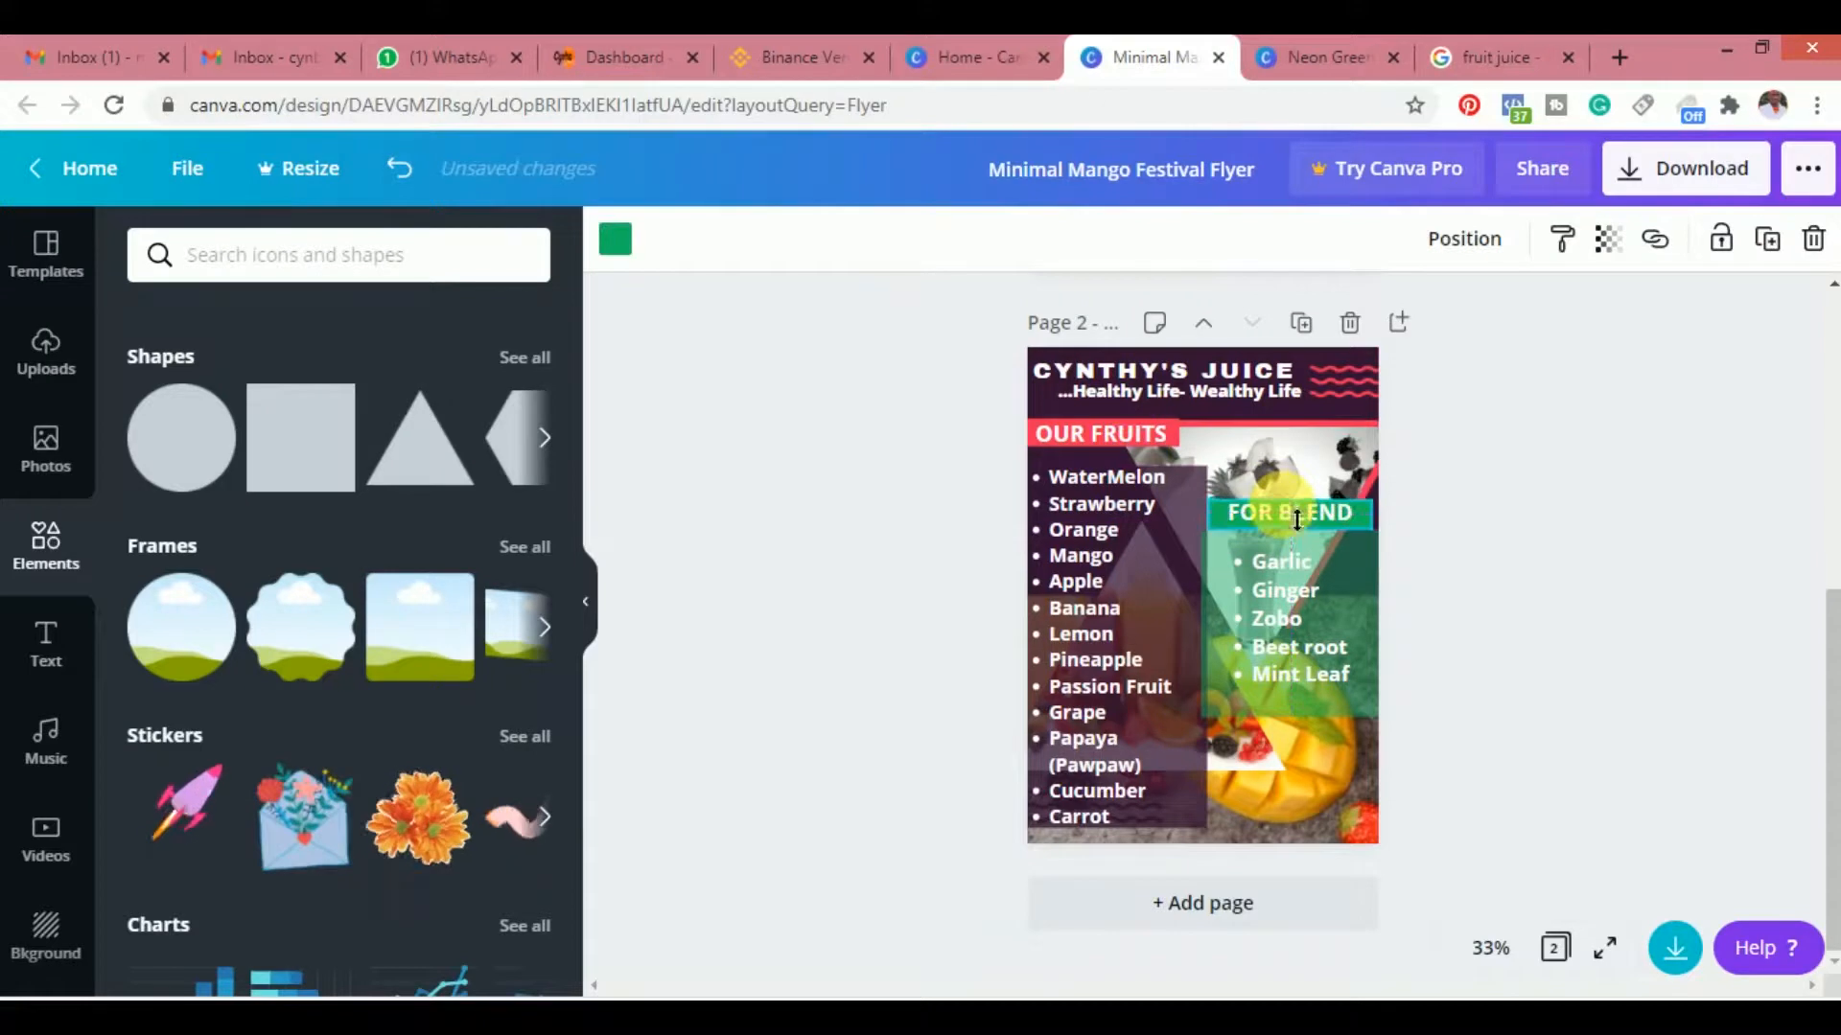
pyautogui.click(1461, 487)
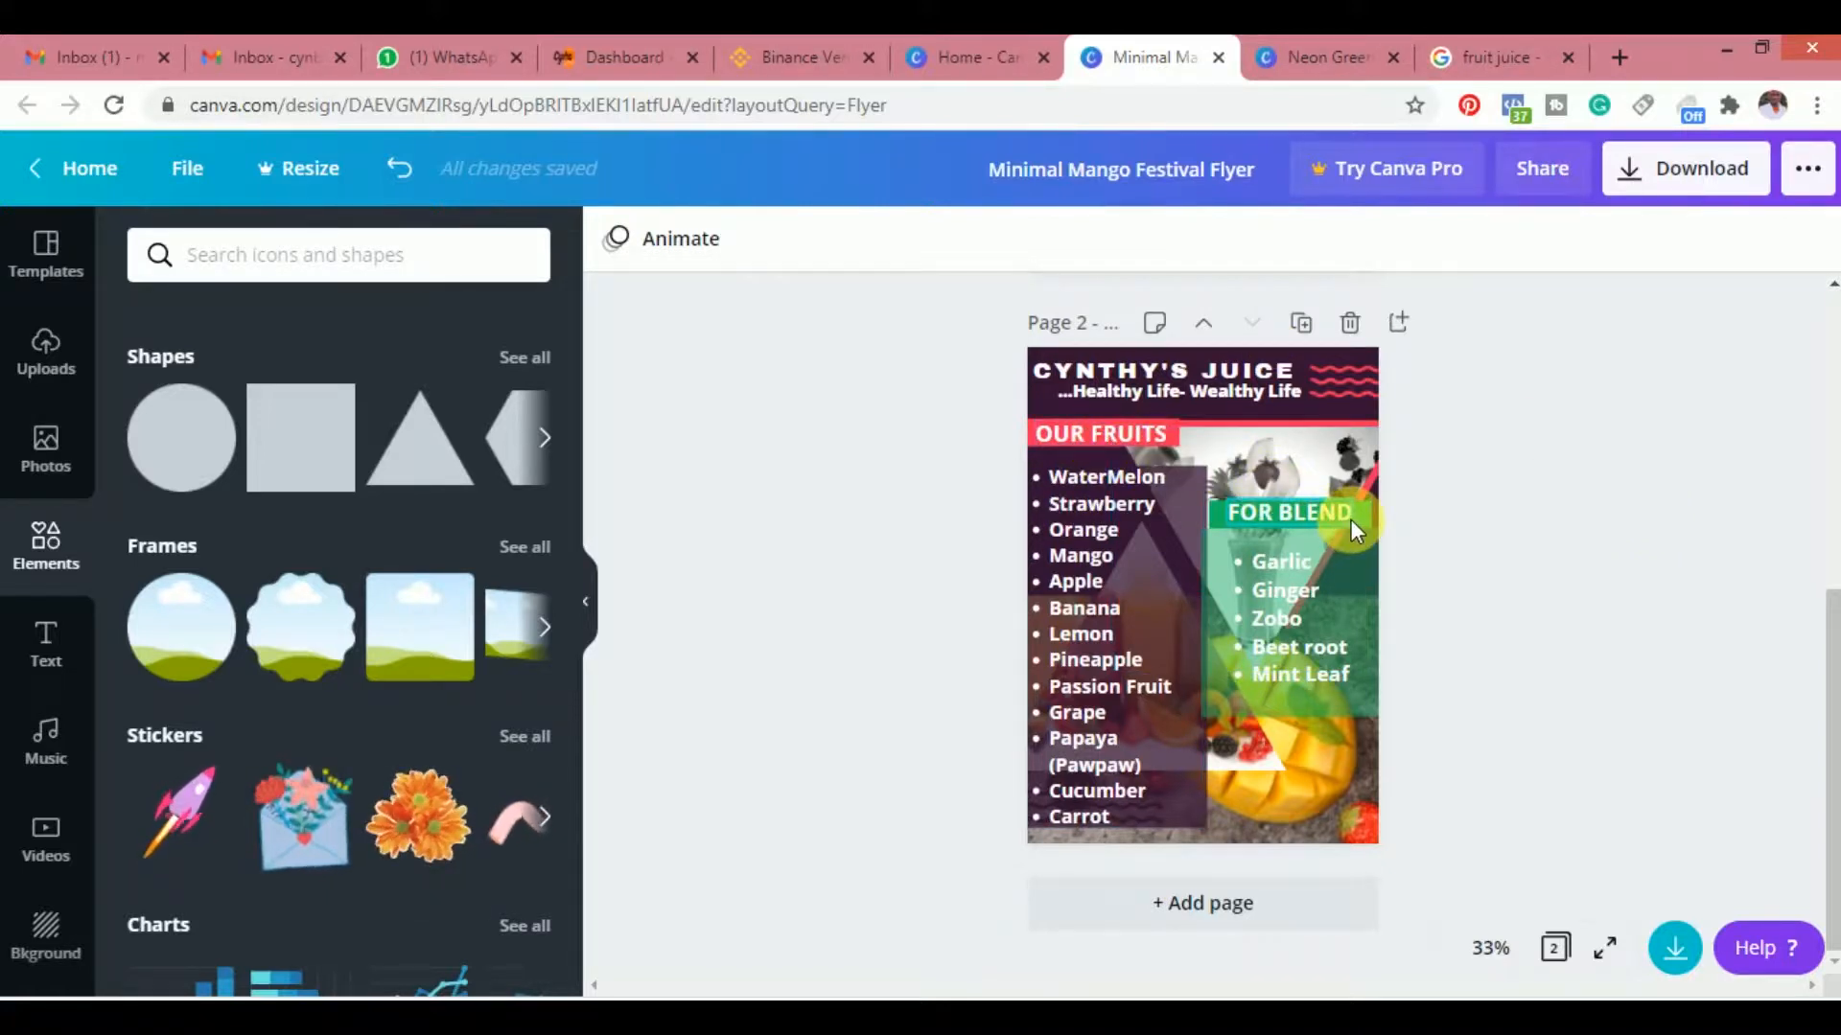
# Undo the downward moves of the "FOR BLEND" heading, its banner, the blend list and the green square
pyautogui.hotkey('ctrl', 'z')
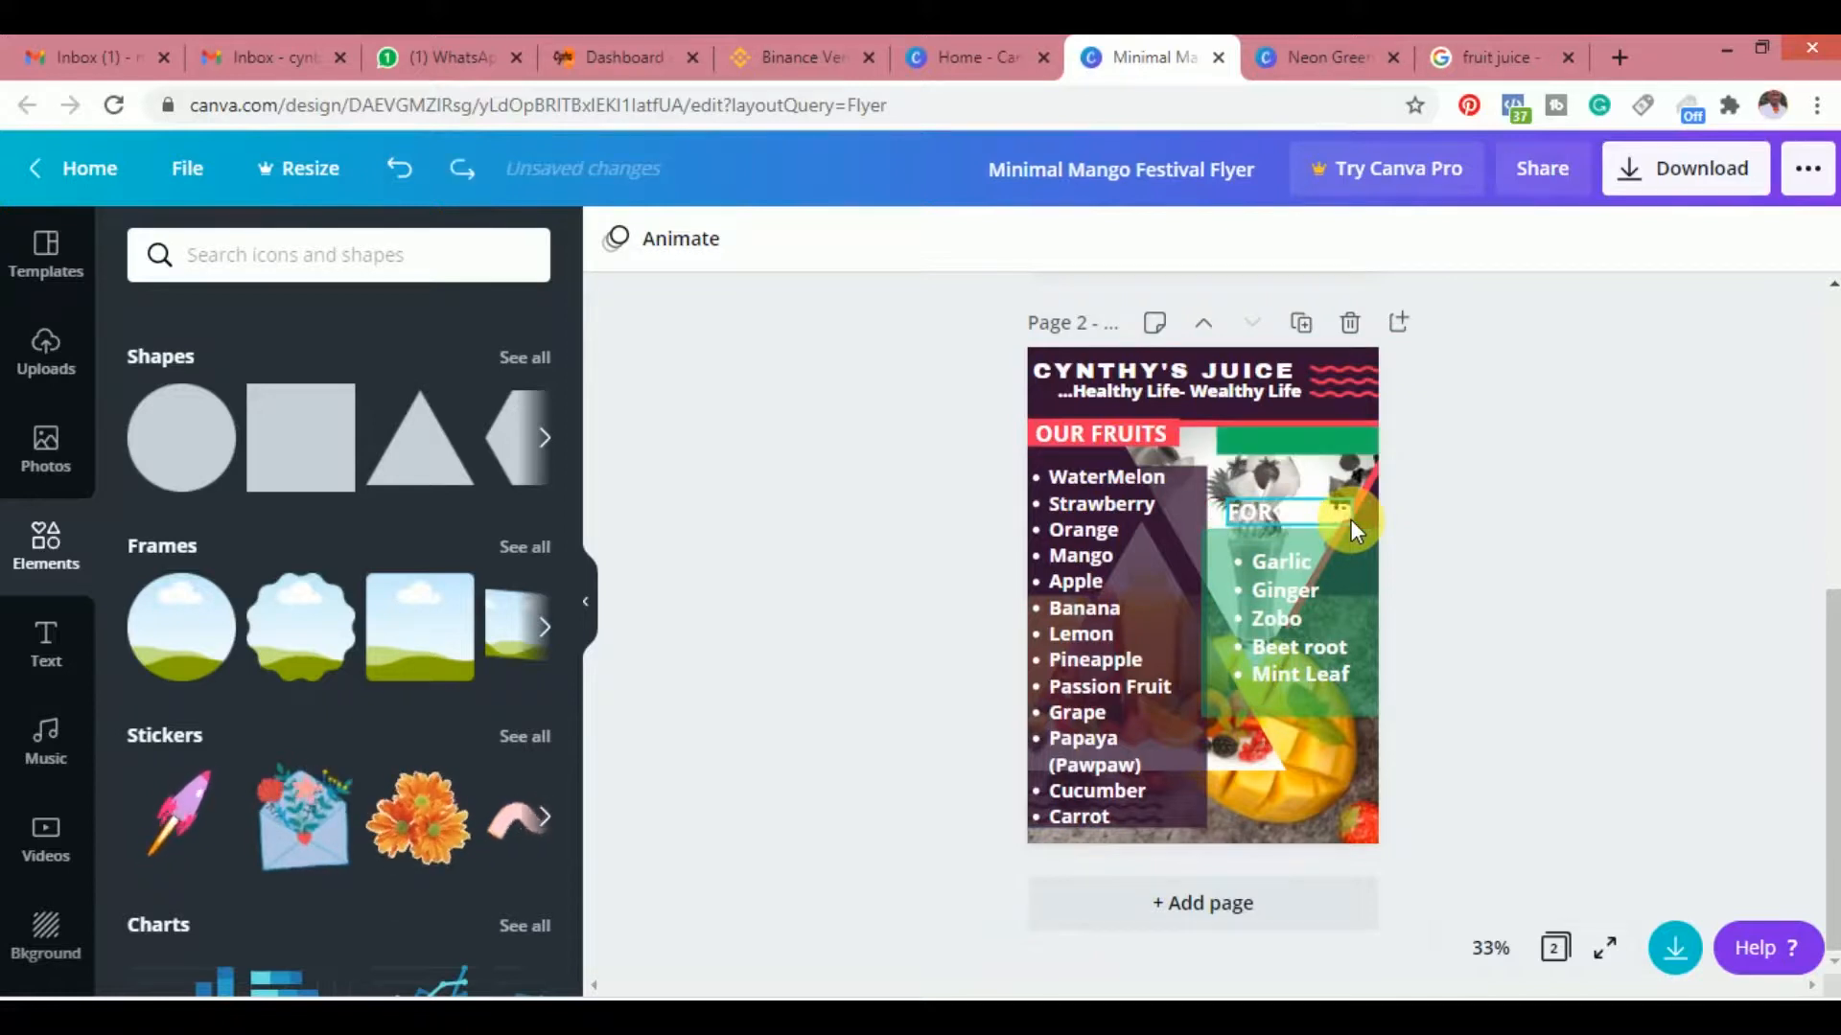
pyautogui.hotkey('ctrl', 'z')
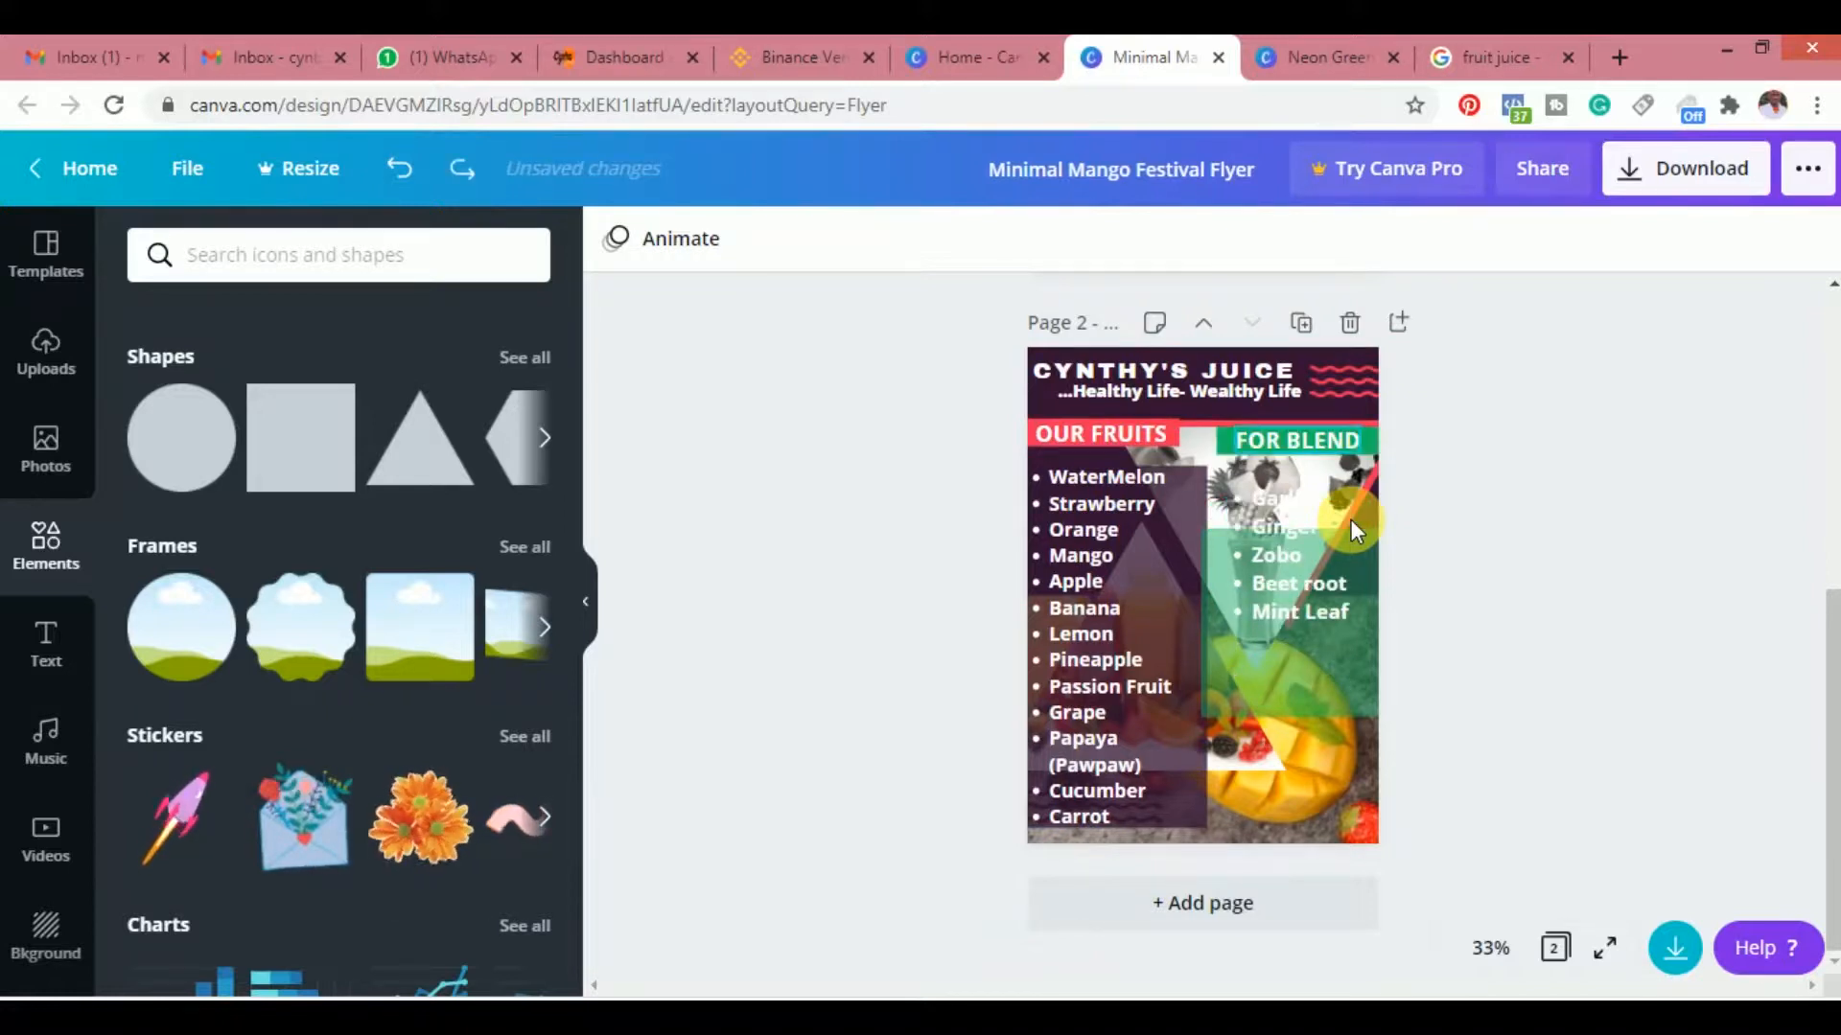
pyautogui.hotkey('ctrl', 'z')
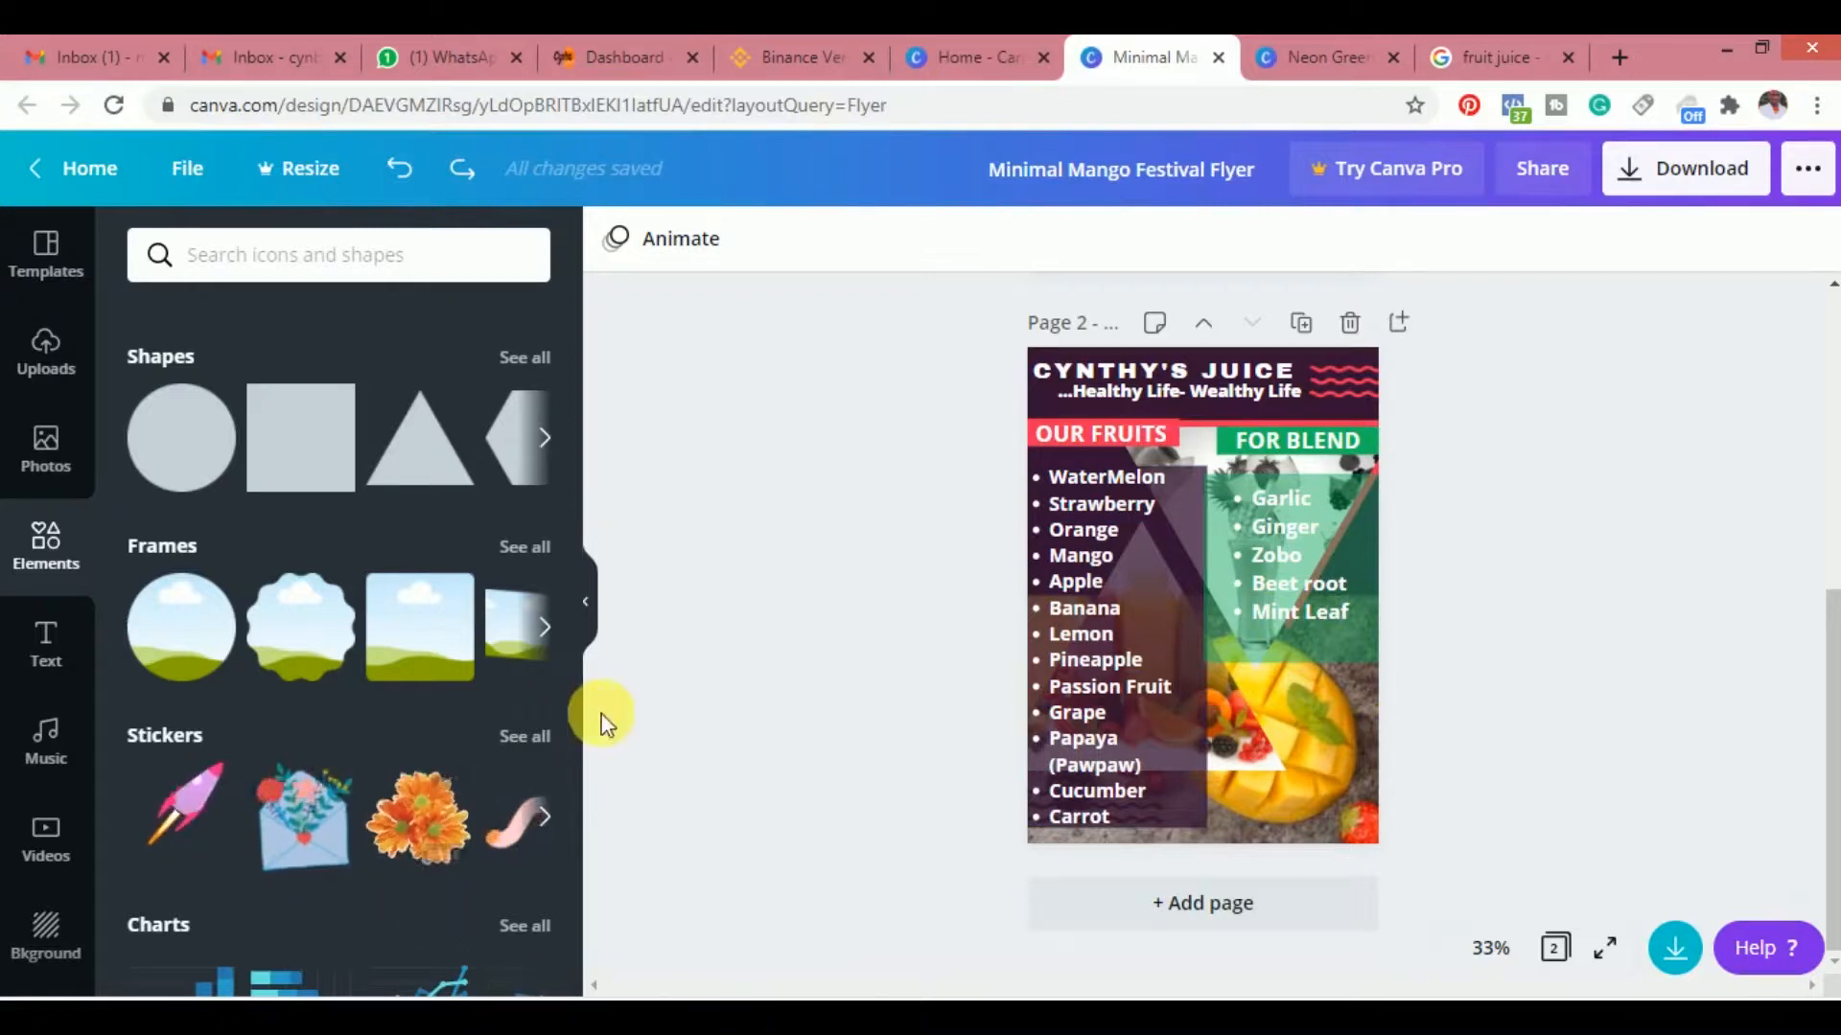
# Try the rocket sticker on page 2, then undo its placement
pyautogui.scroll(-4, 566, 740)
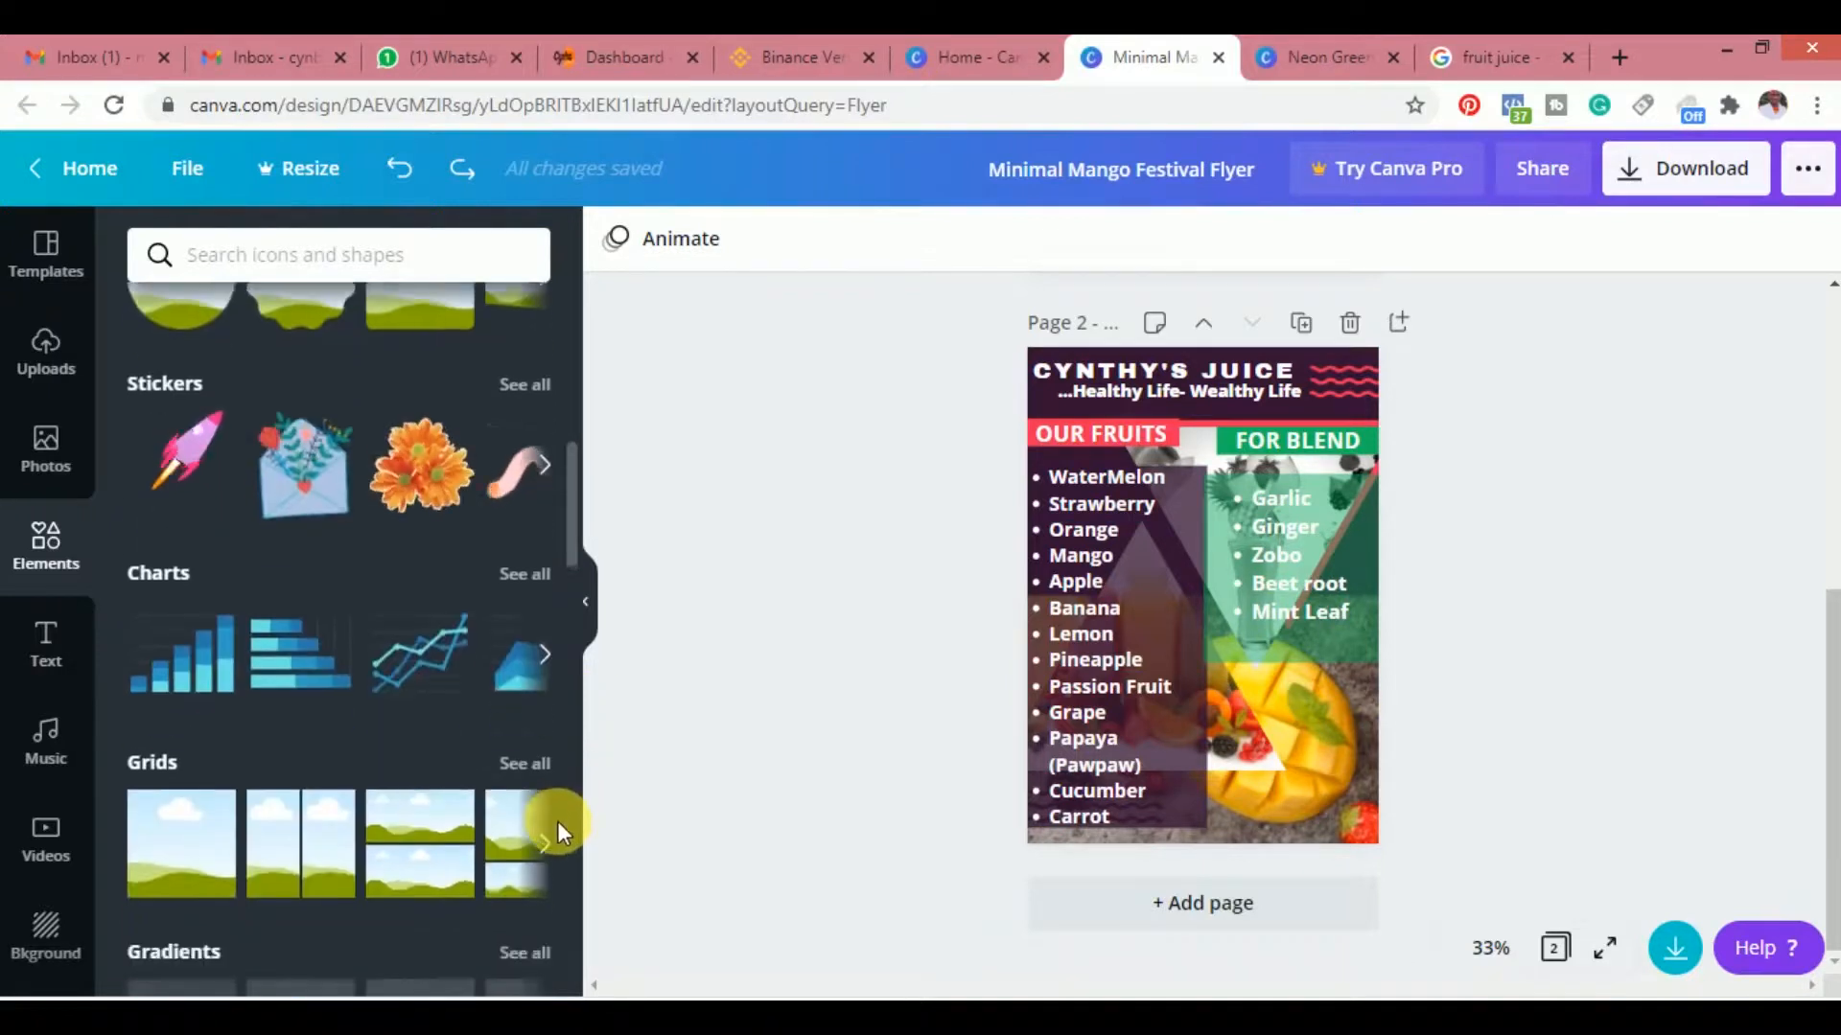
pyautogui.scroll(3, 556, 821)
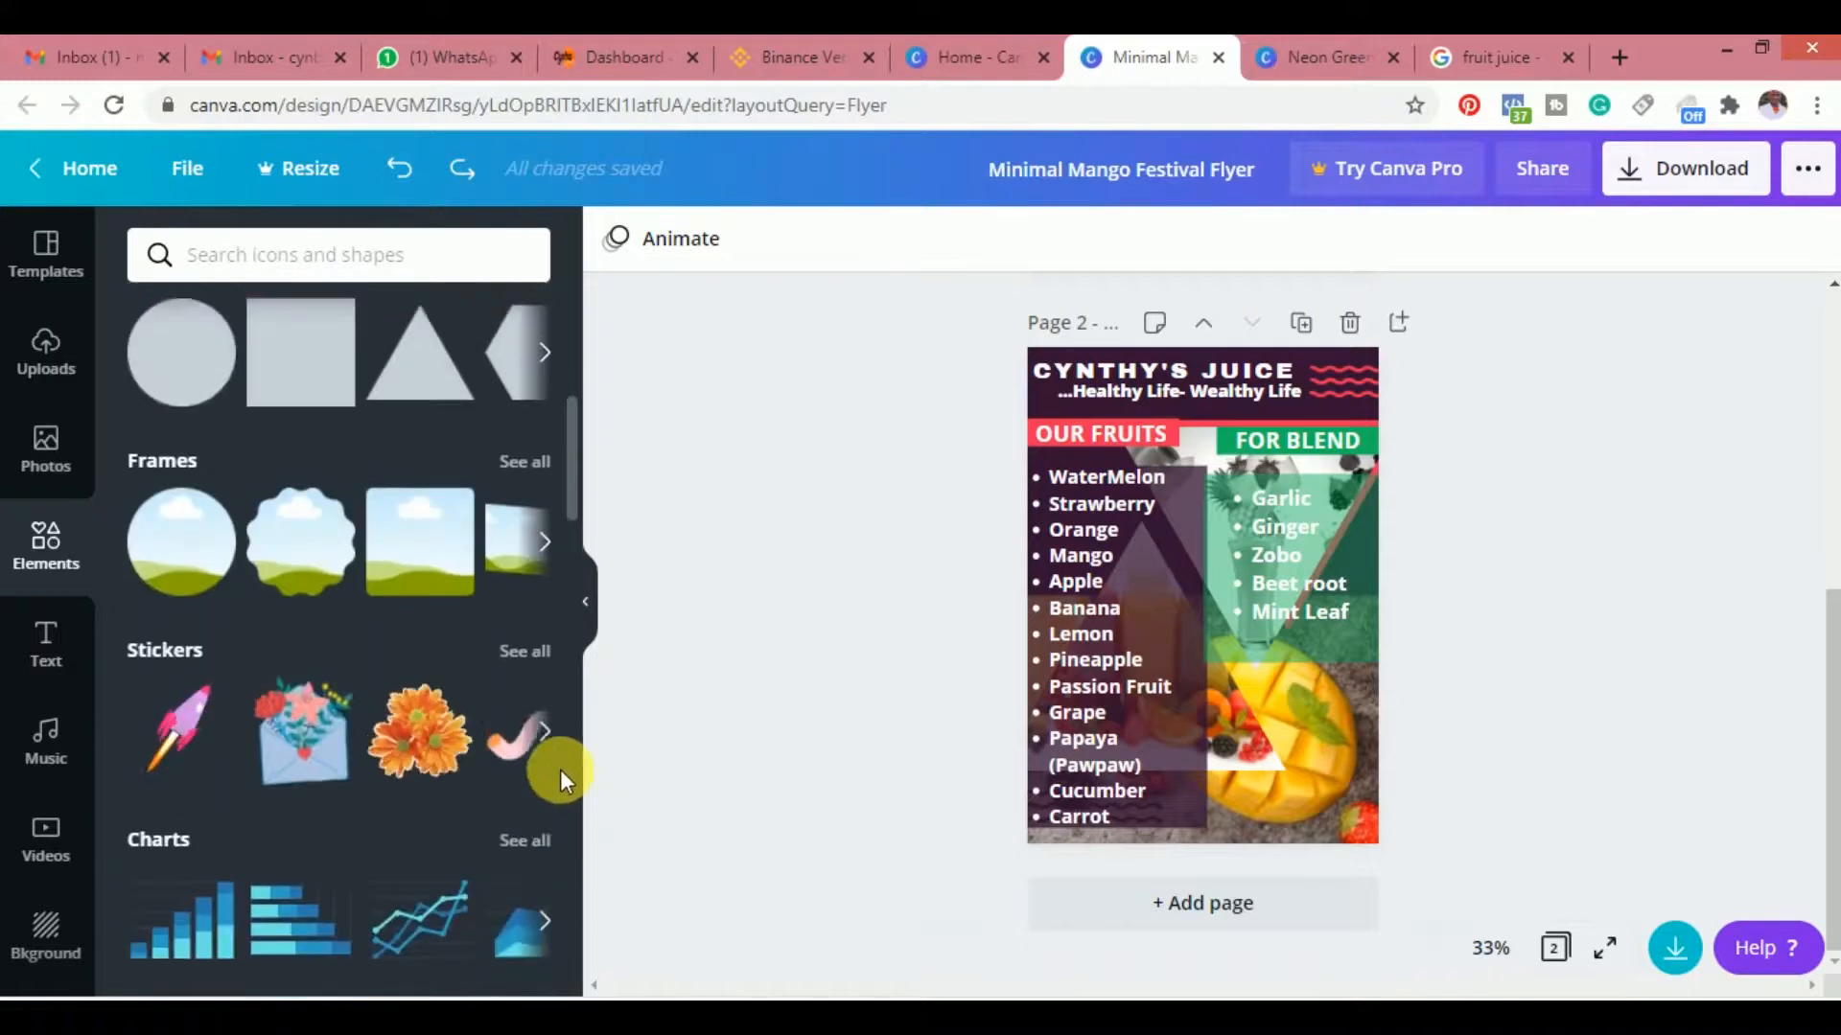
pyautogui.click(206, 748)
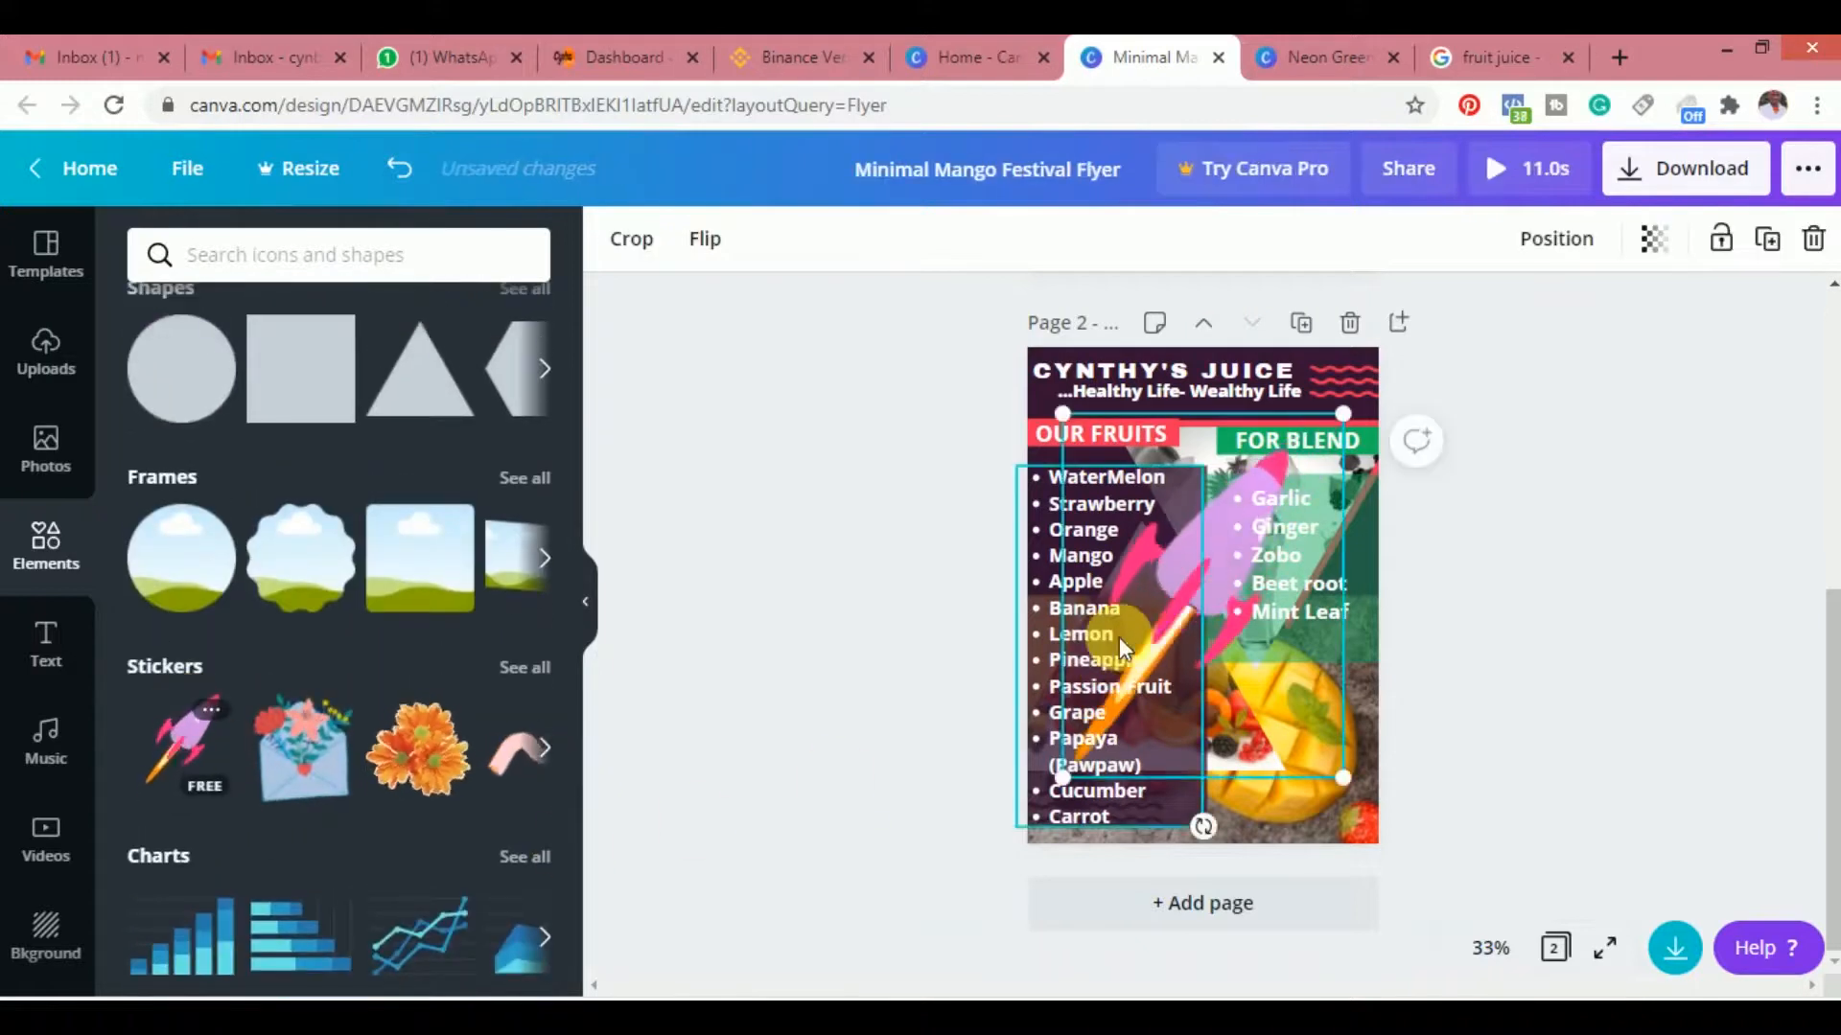
pyautogui.moveTo(1196, 590); pyautogui.dragTo(1208, 729)
pyautogui.hotkey('ctrl', 'z')
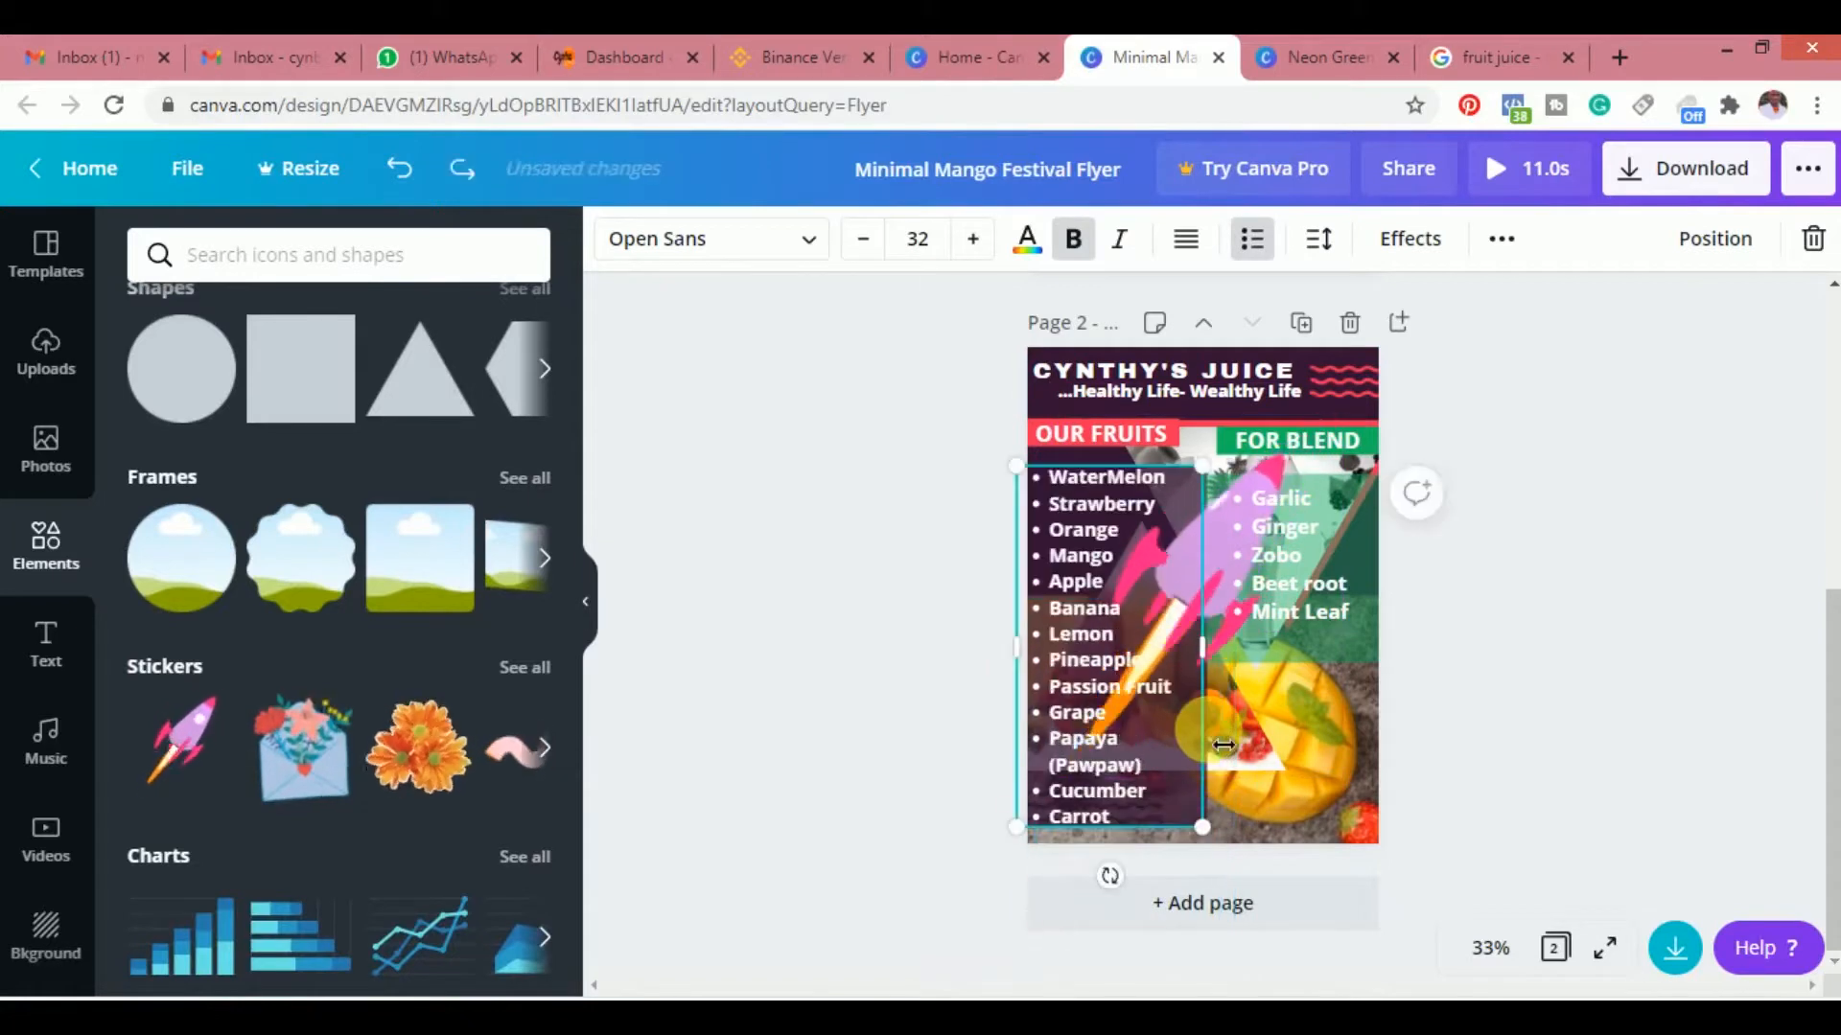
pyautogui.hotkey('ctrl', 'z')
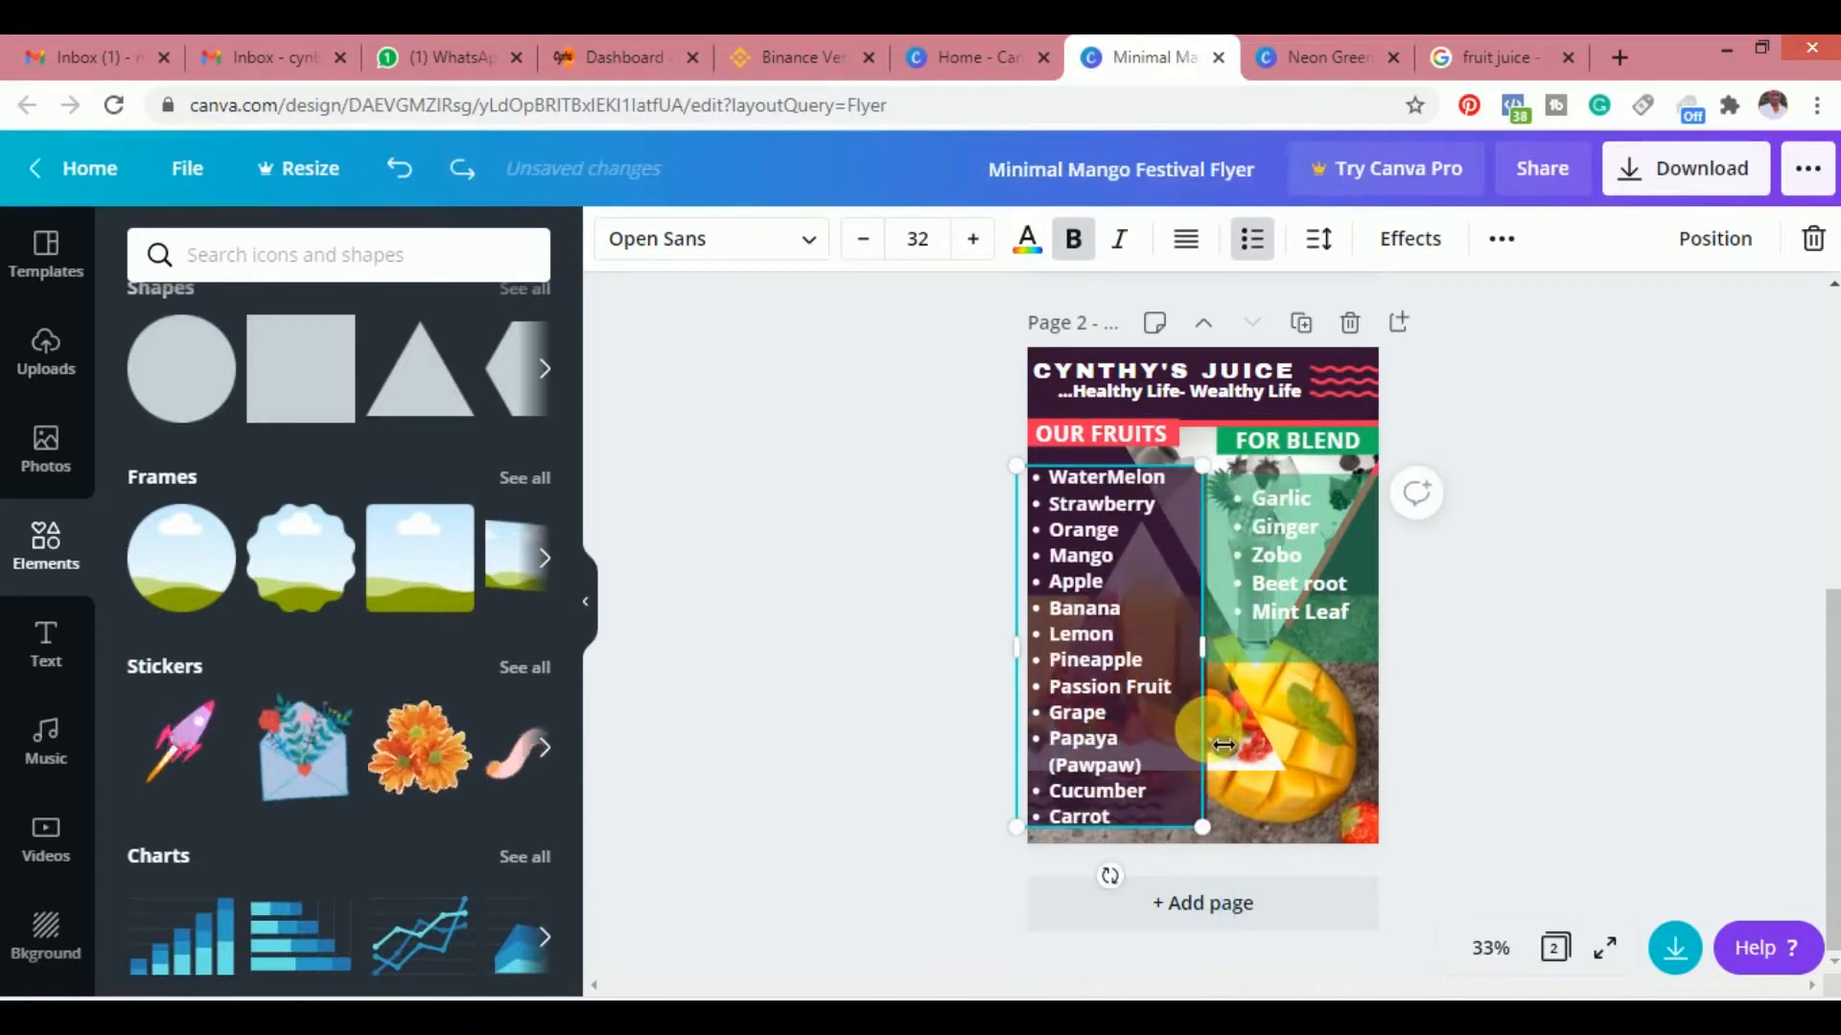
pyautogui.click(1700, 715)
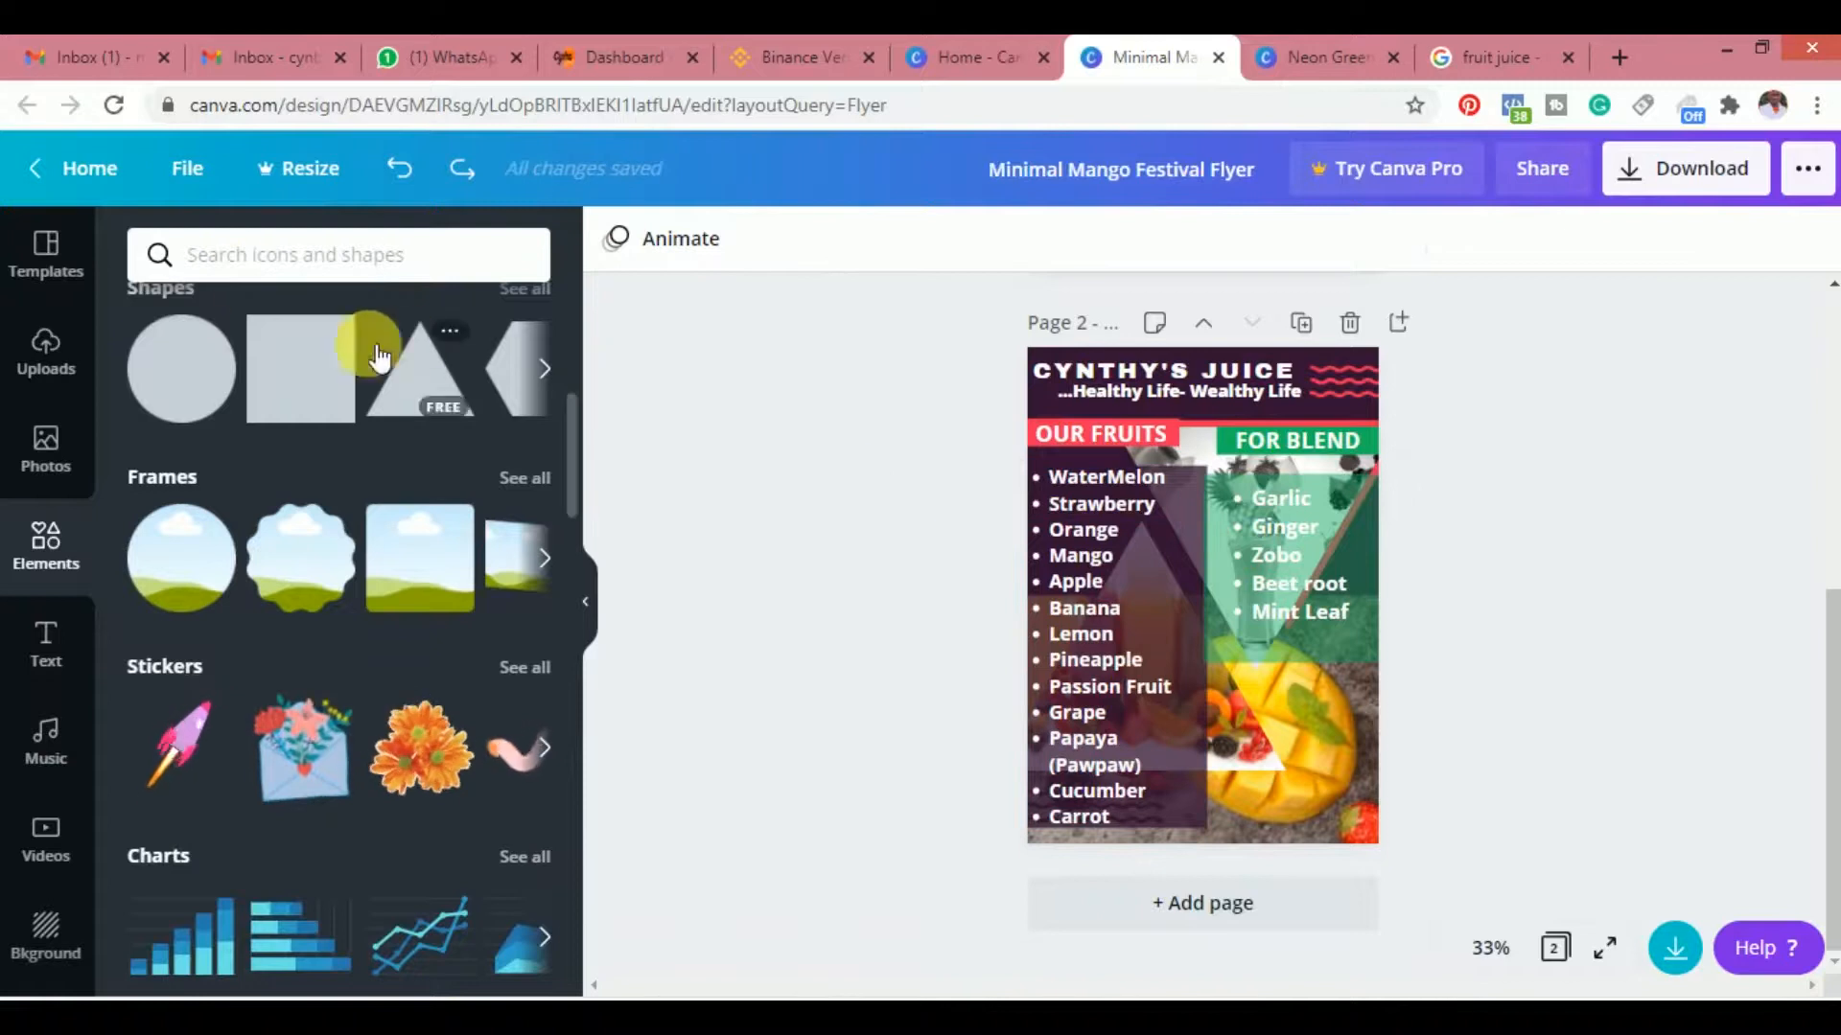
# Try the uploaded photo of three juice bottles with fruit below the blend list, extending it to the flyer's lower edge
pyautogui.click(46, 353)
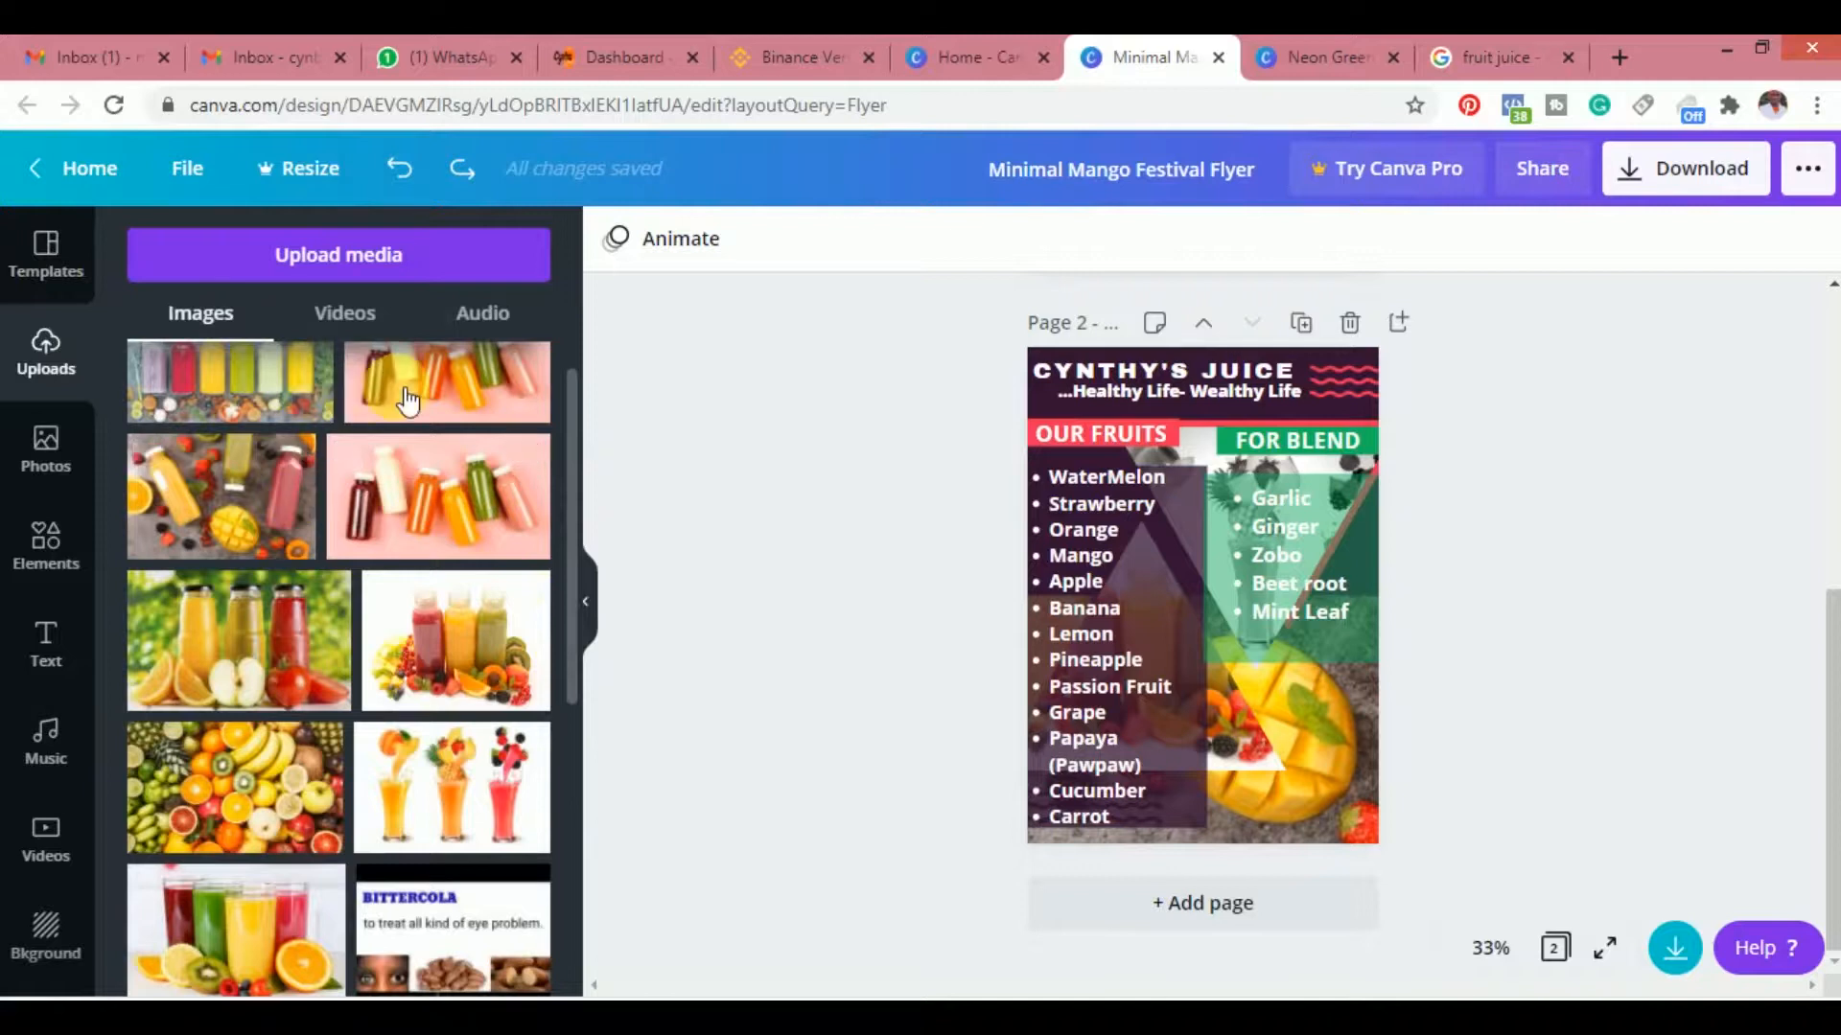
pyautogui.click(494, 661)
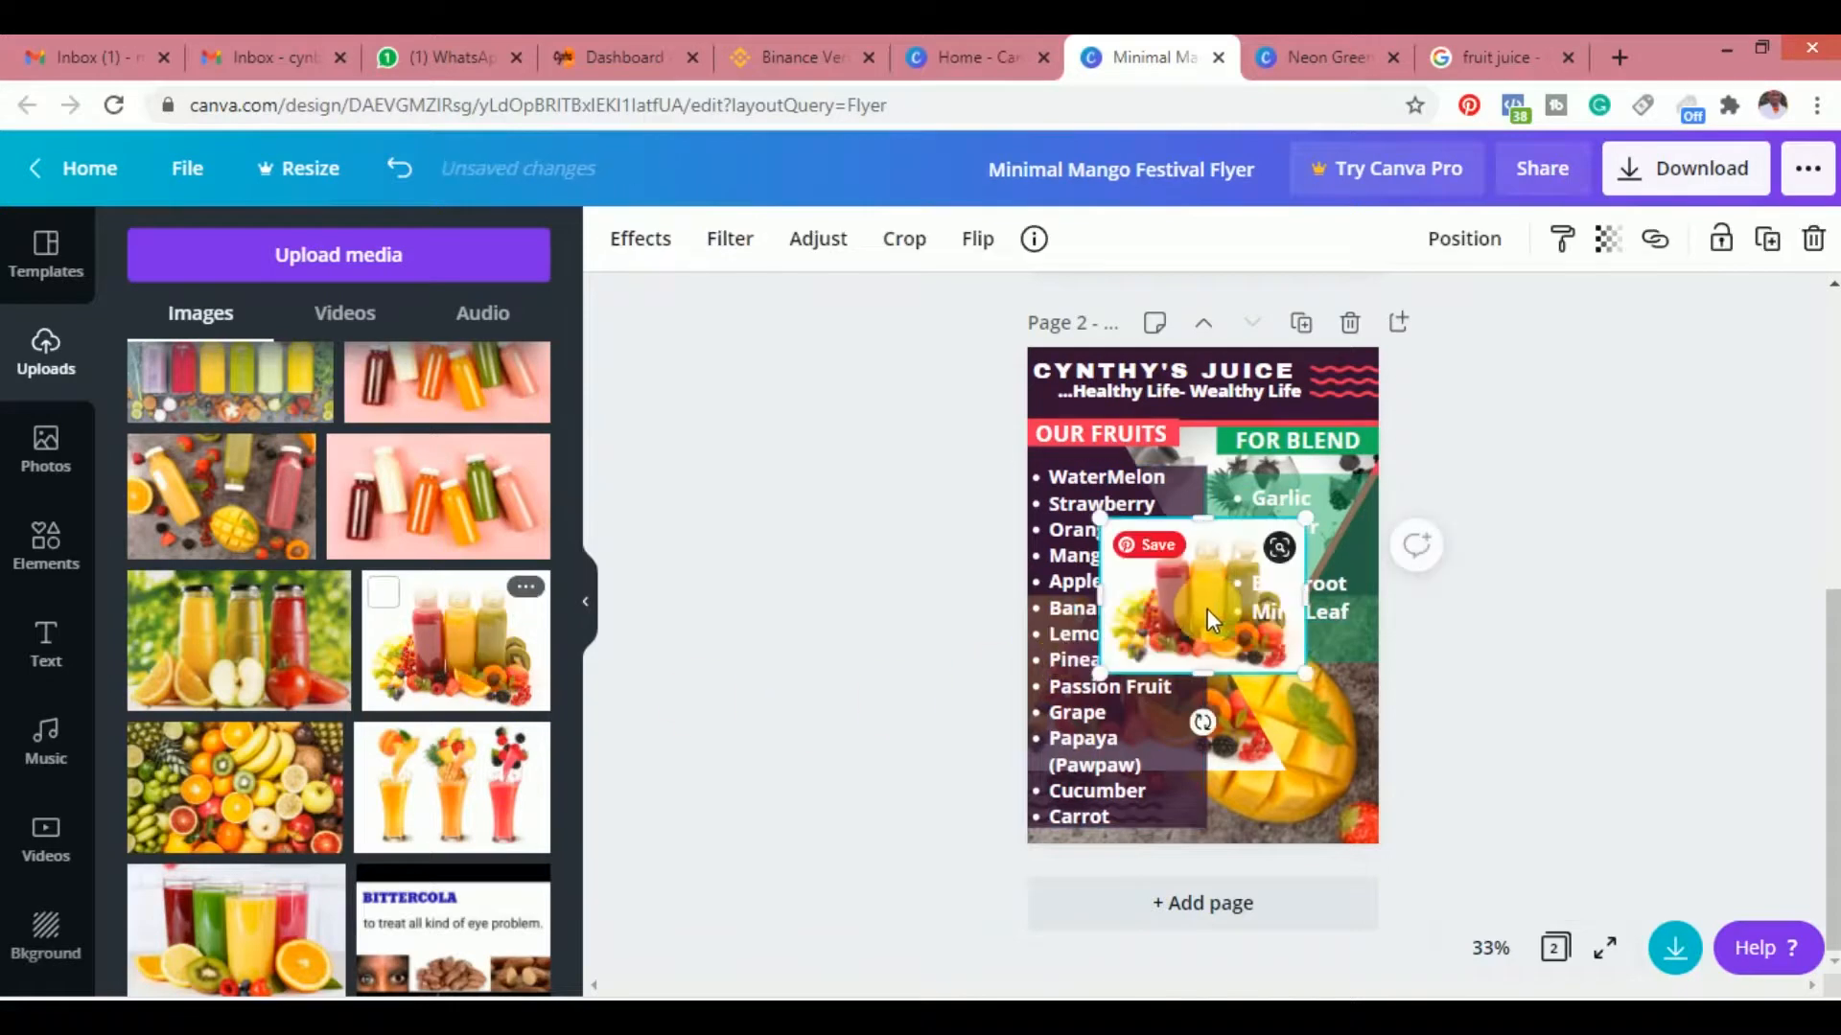
pyautogui.moveTo(1319, 786); pyautogui.dragTo(1286, 783)
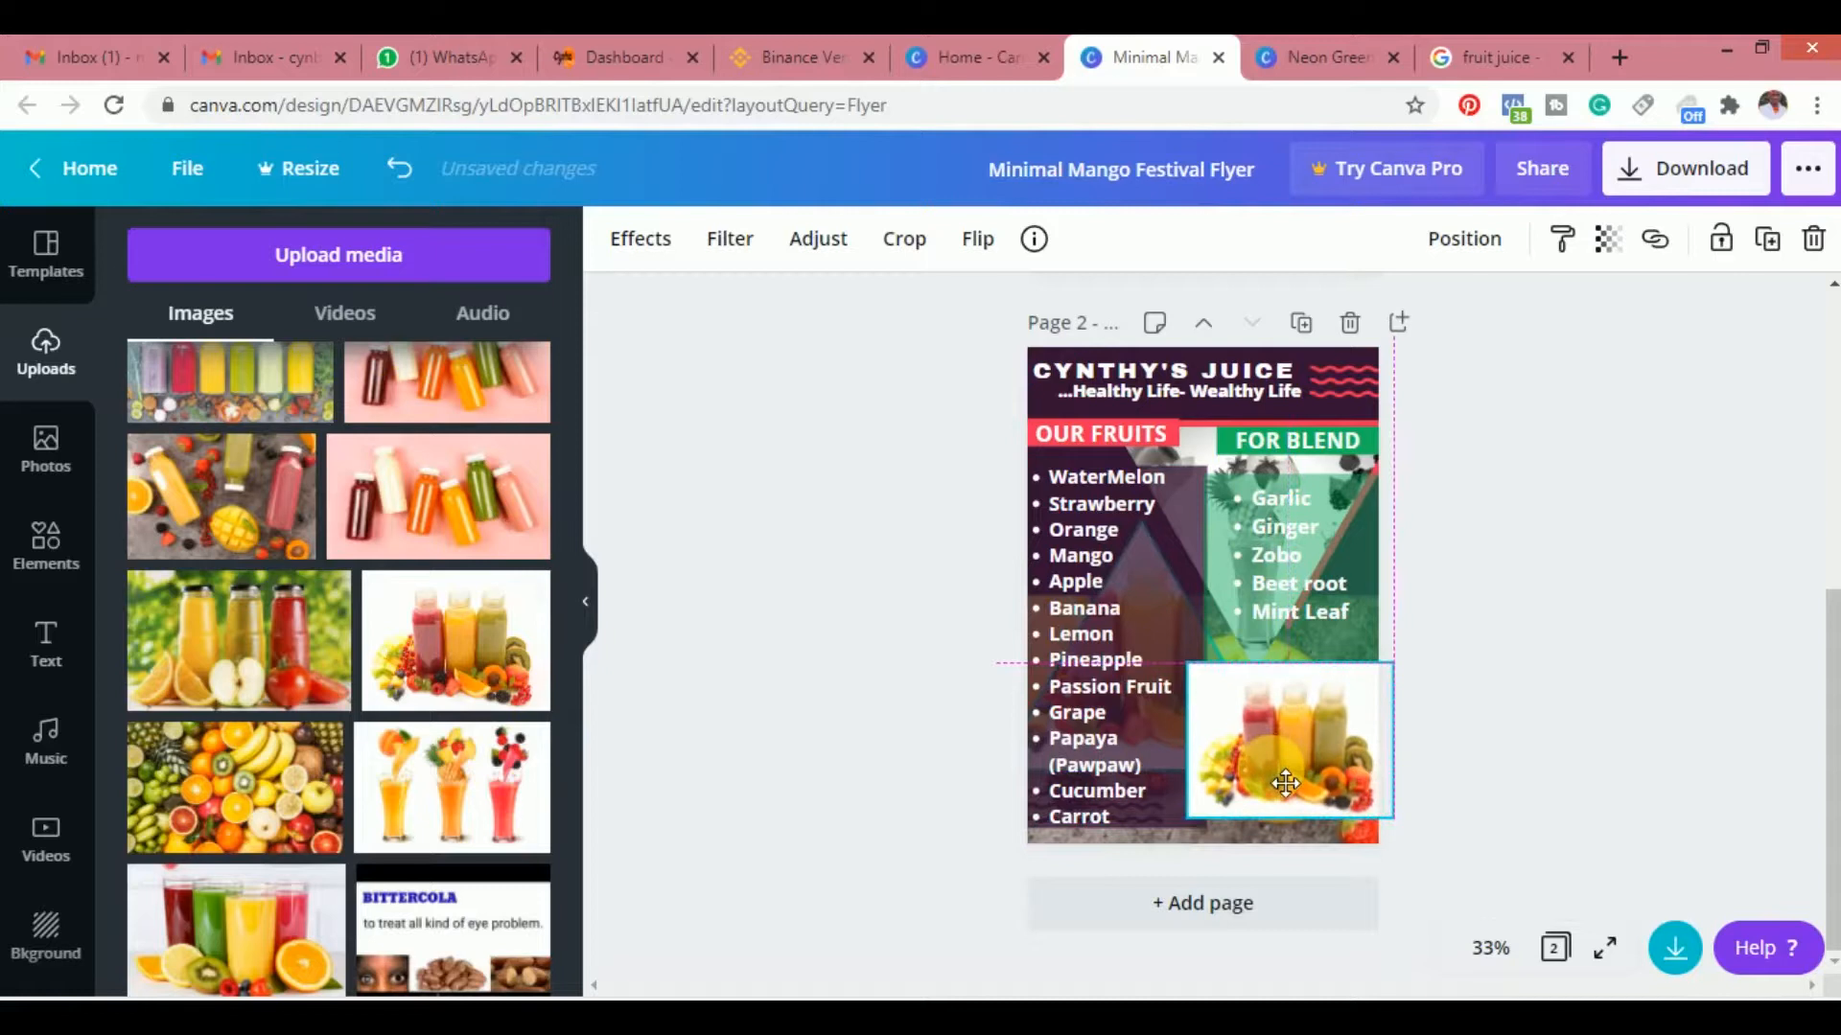
pyautogui.press('Delete')
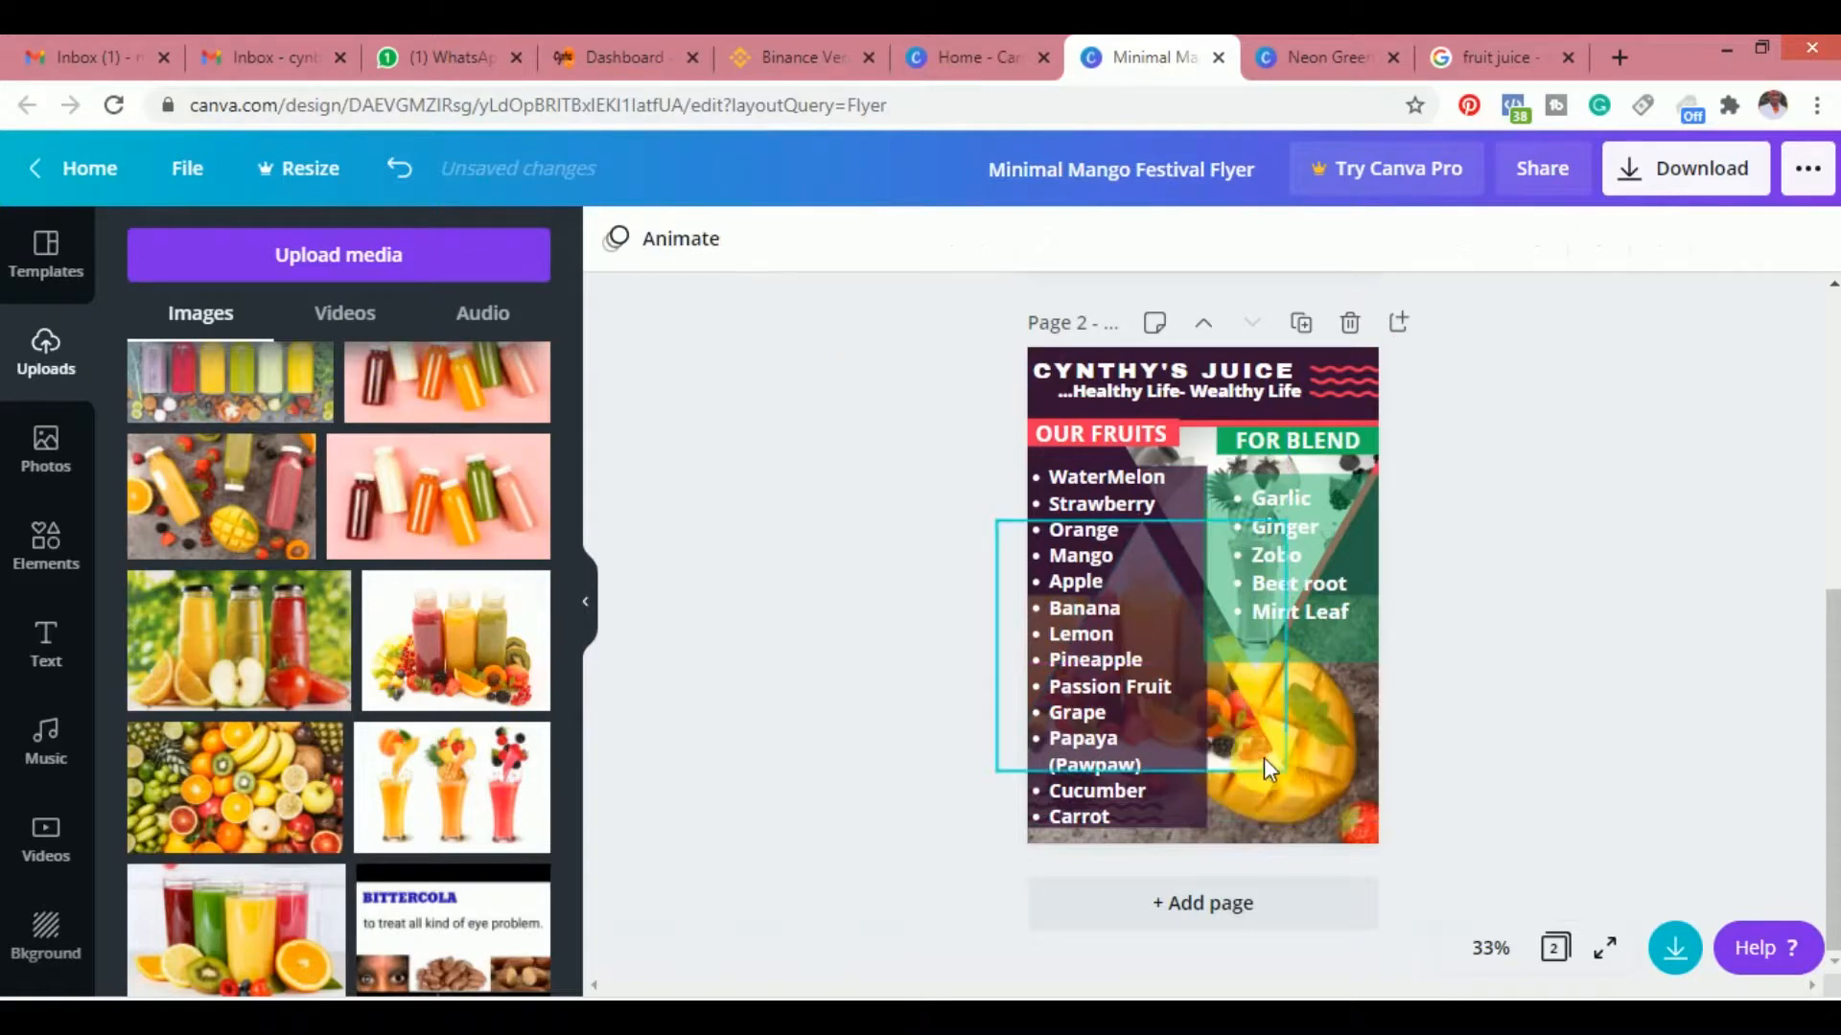
pyautogui.hotkey('ctrl', 'z')
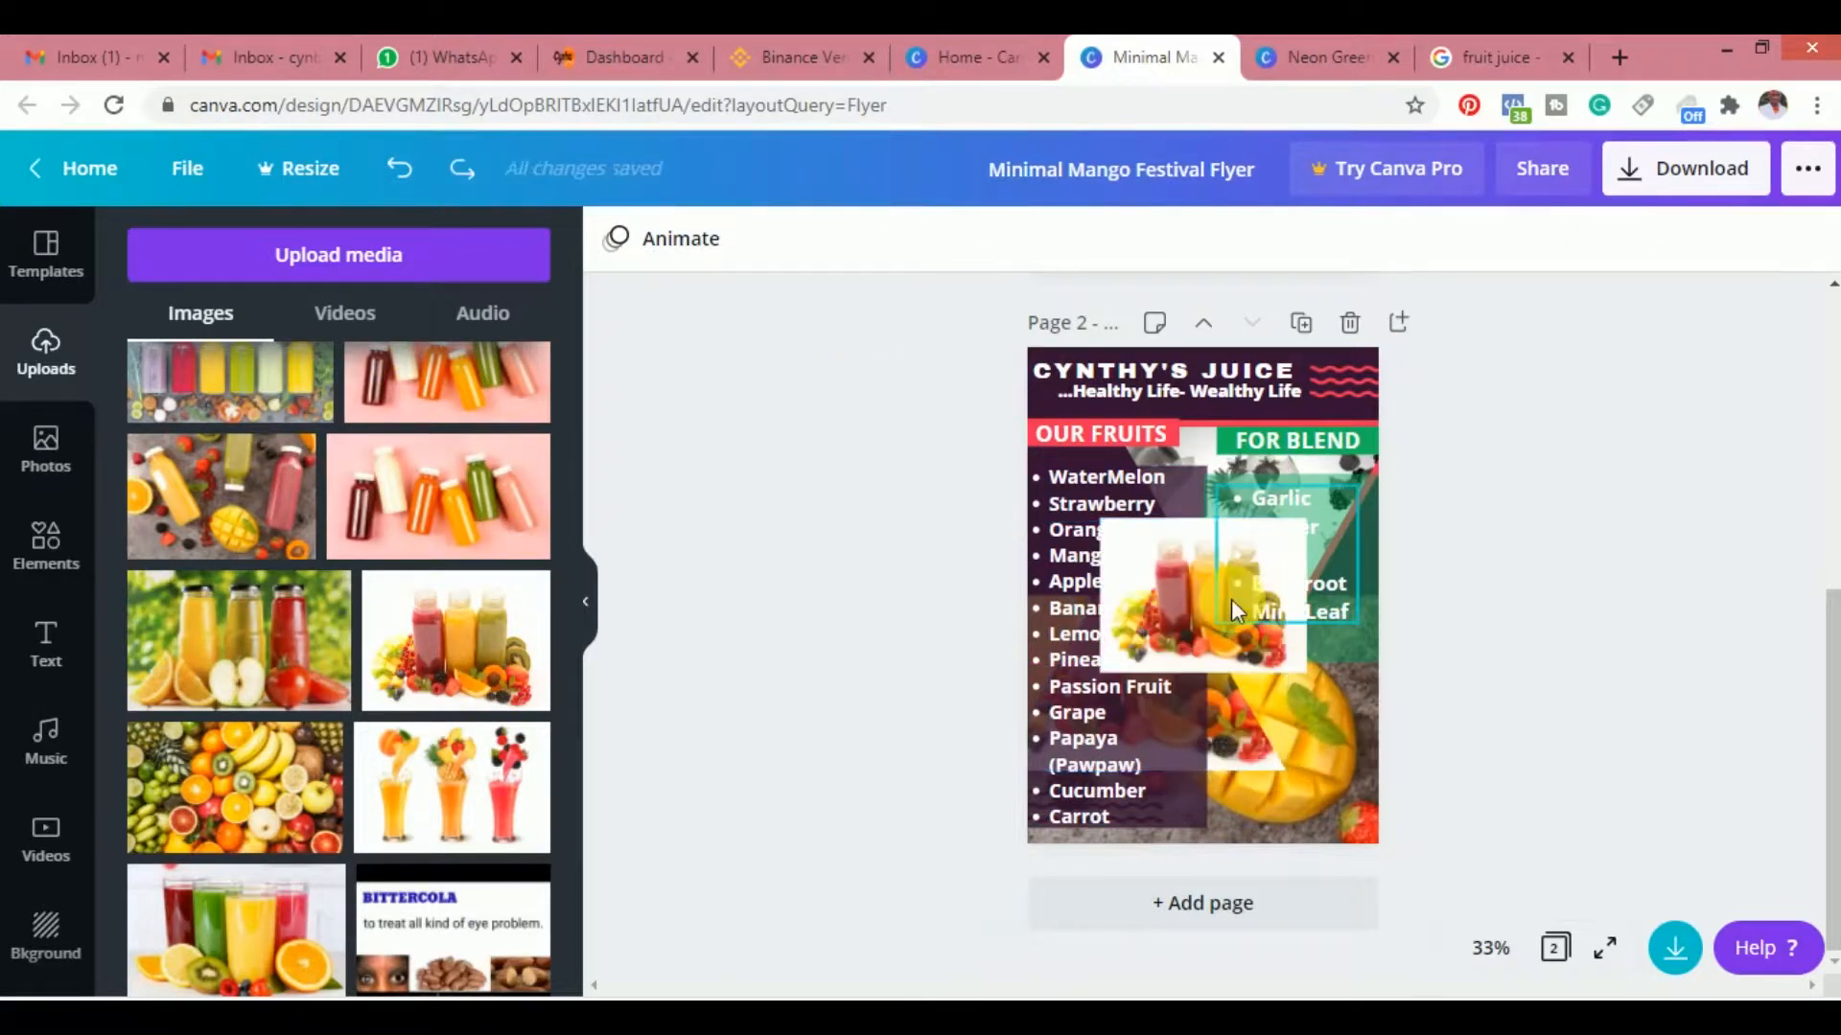
pyautogui.moveTo(1192, 621); pyautogui.dragTo(1298, 762)
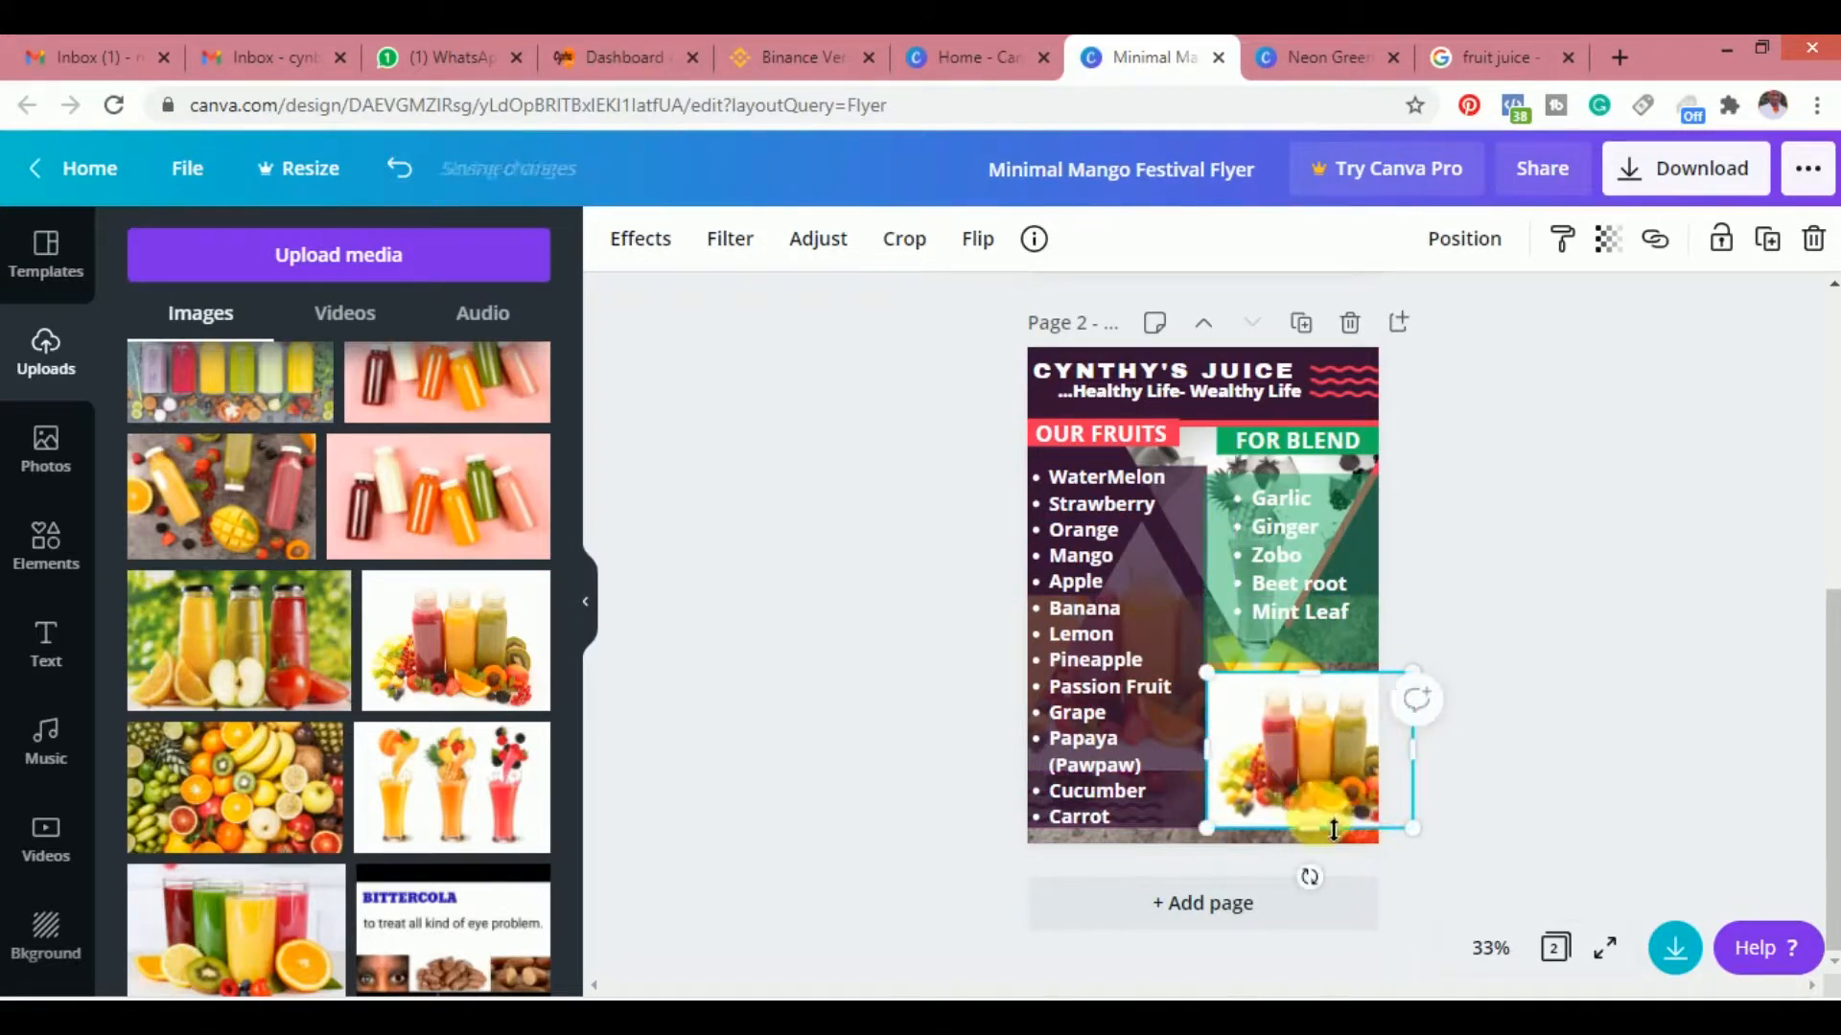
pyautogui.moveTo(1327, 828); pyautogui.dragTo(1325, 852)
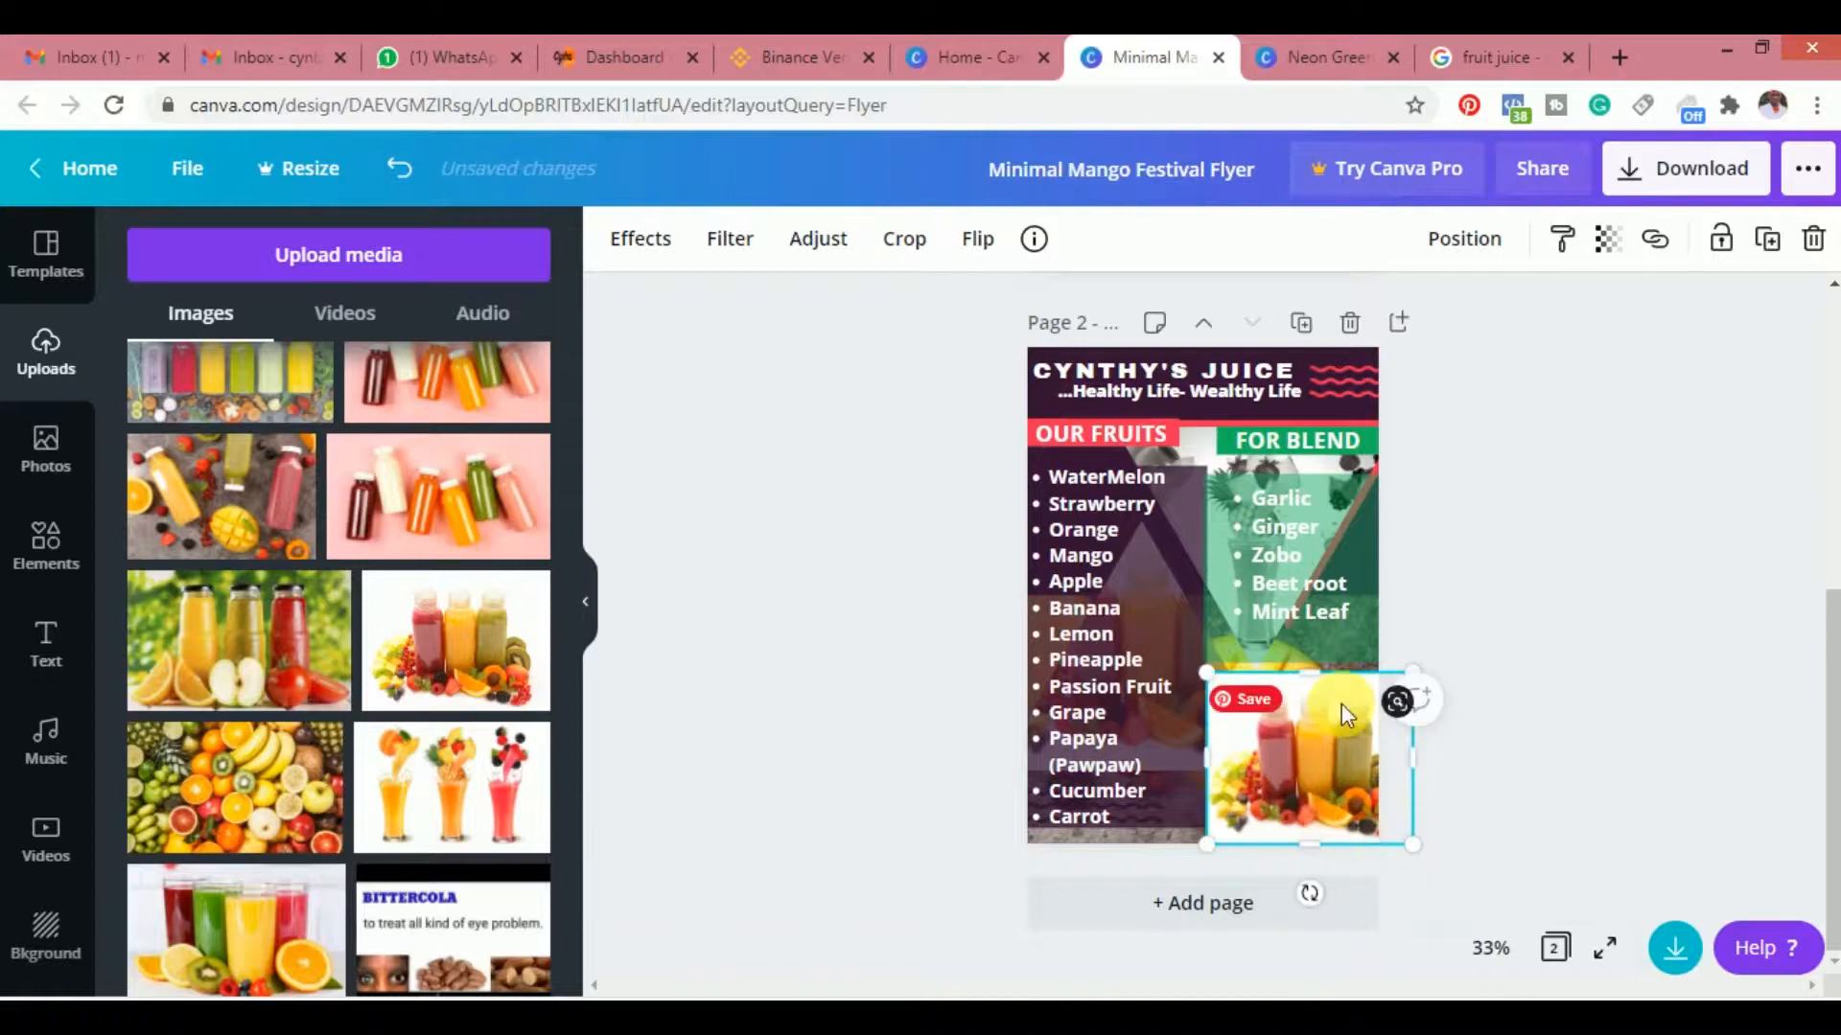
# Try a lower transparency value on the juice bottles photo below the blend list
pyautogui.click(1625, 240)
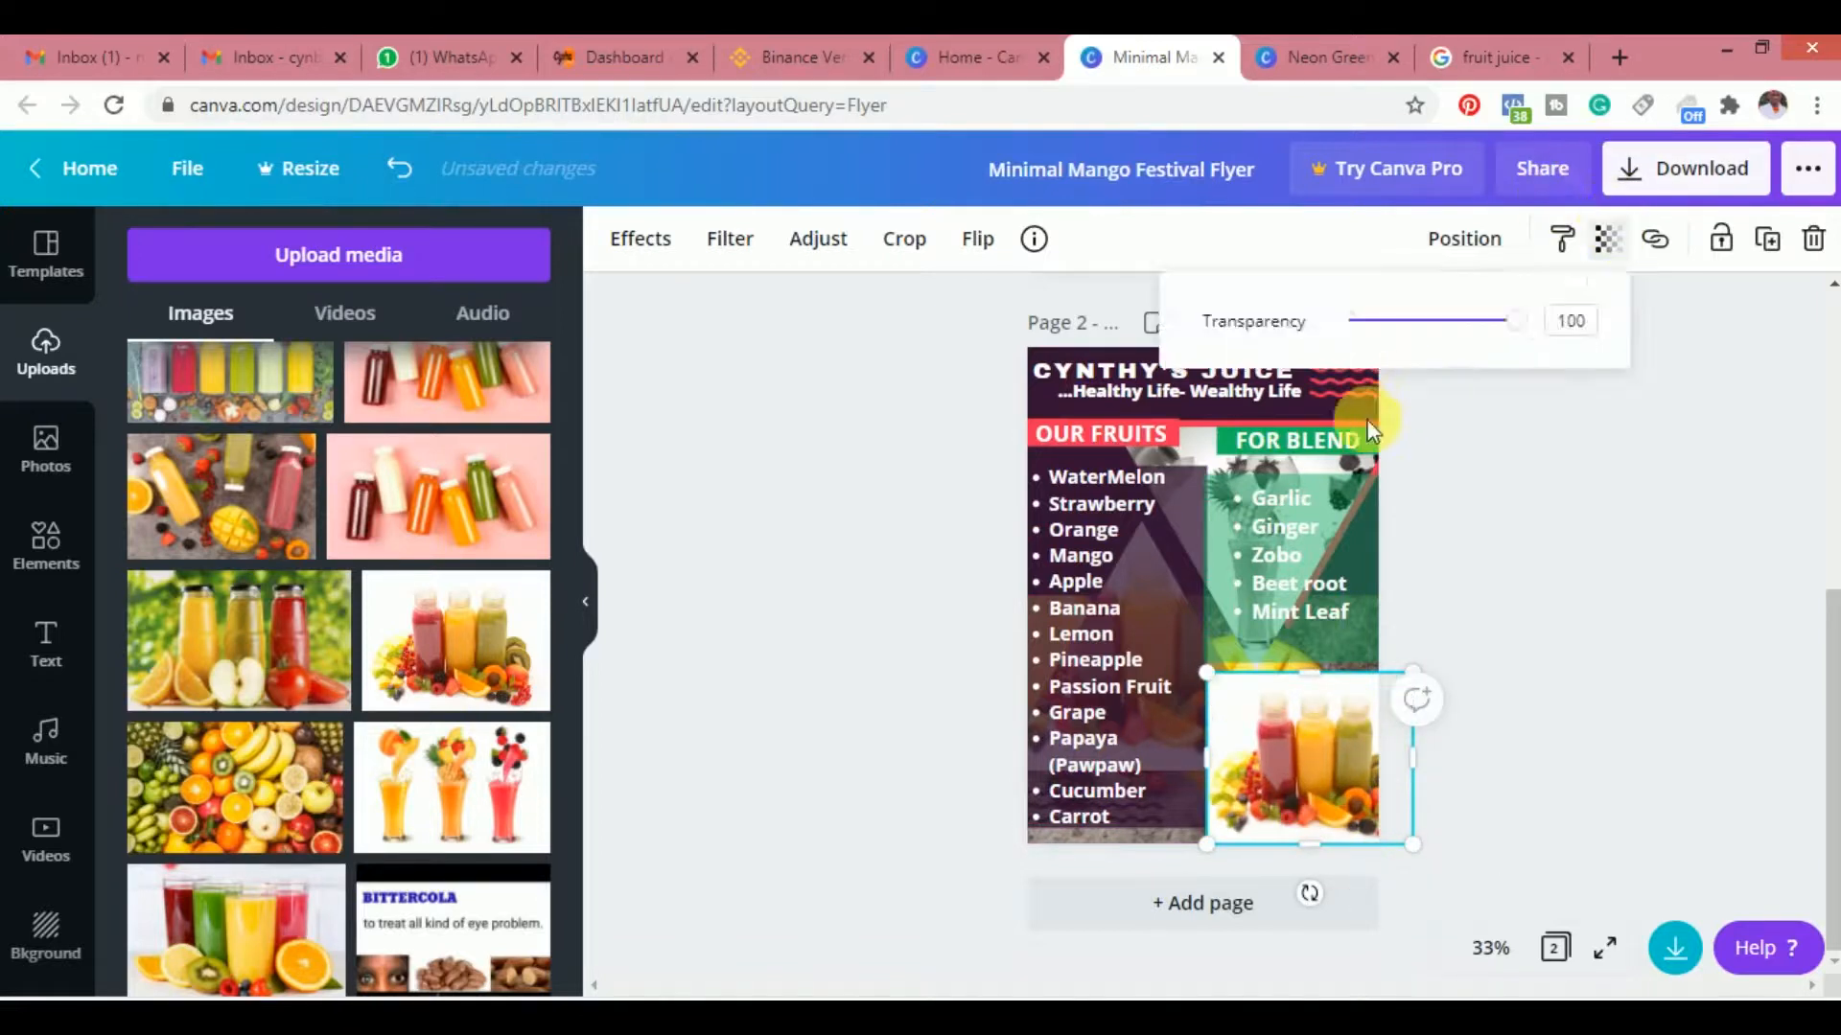
pyautogui.moveTo(1522, 331)
pyautogui.mouseDown()
pyautogui.moveTo(1438, 349)
pyautogui.moveTo(1544, 349)
pyautogui.moveTo(1499, 353)
pyautogui.mouseUp()
pyautogui.click(1580, 656)
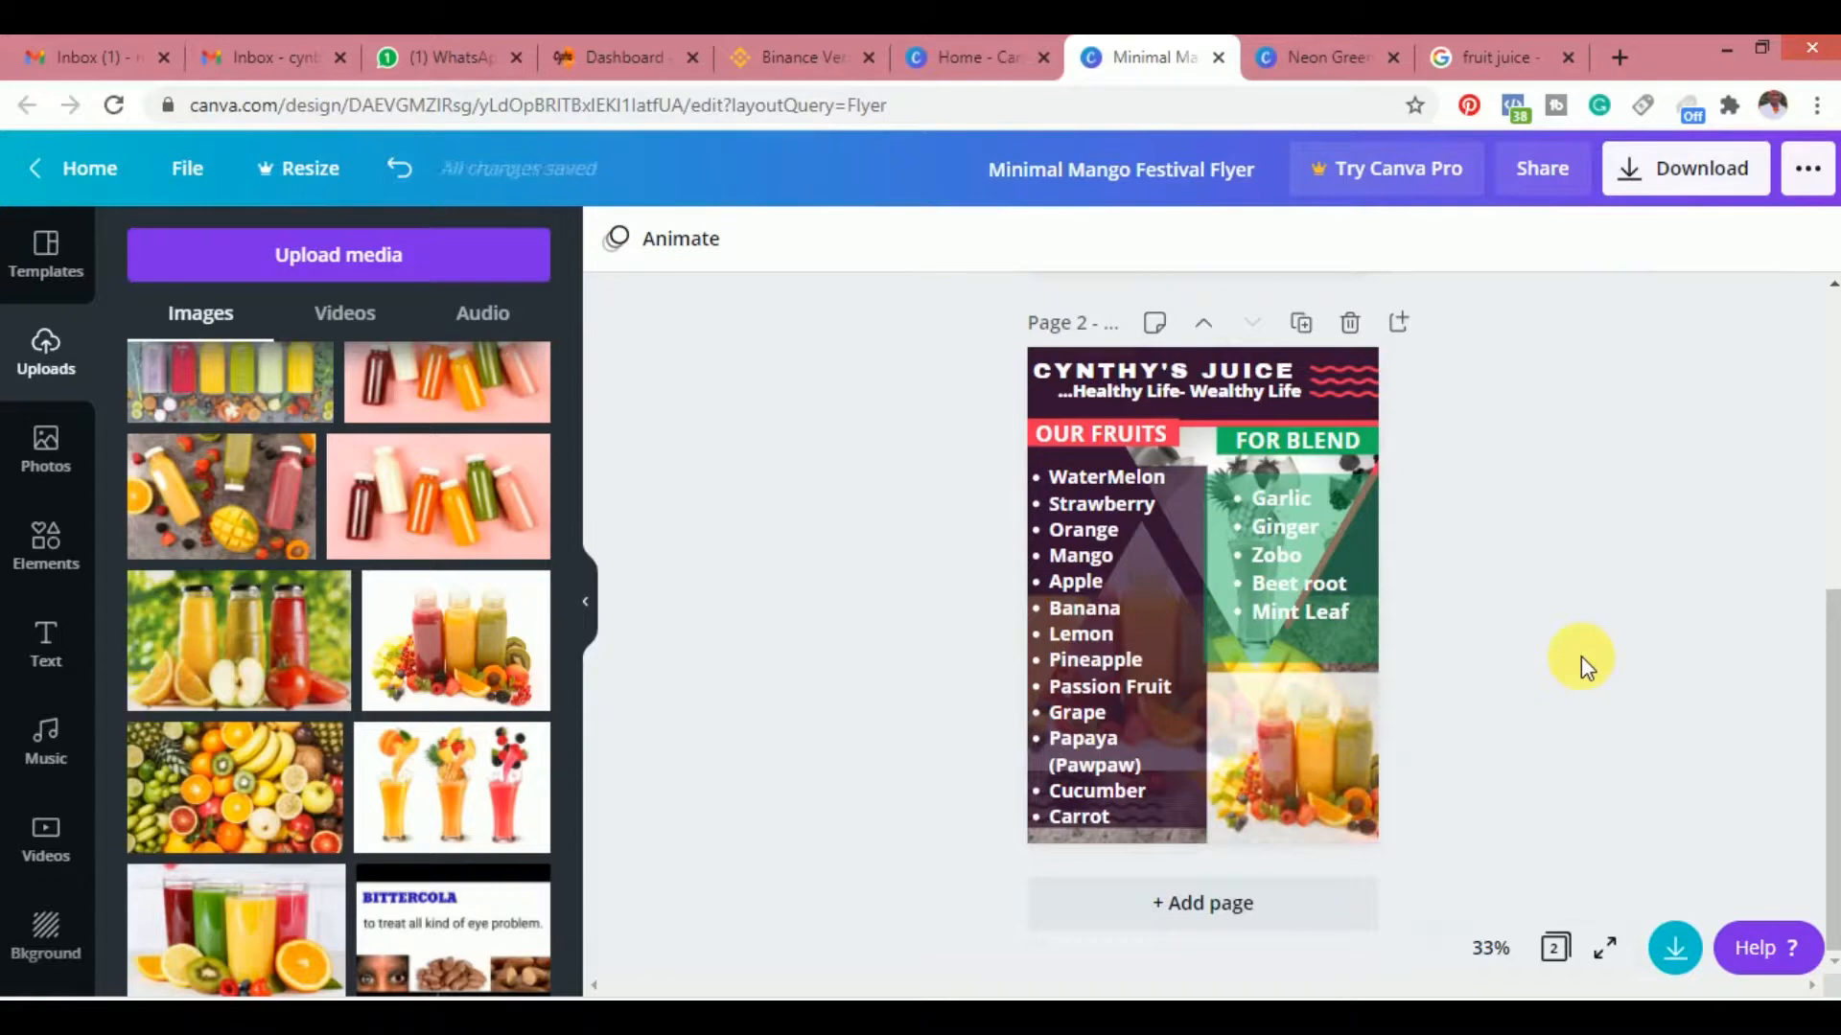
# Undo the juice bottles photo's transparency change, resizing, move and placement on page 2
pyautogui.hotkey('ctrl', 'z')
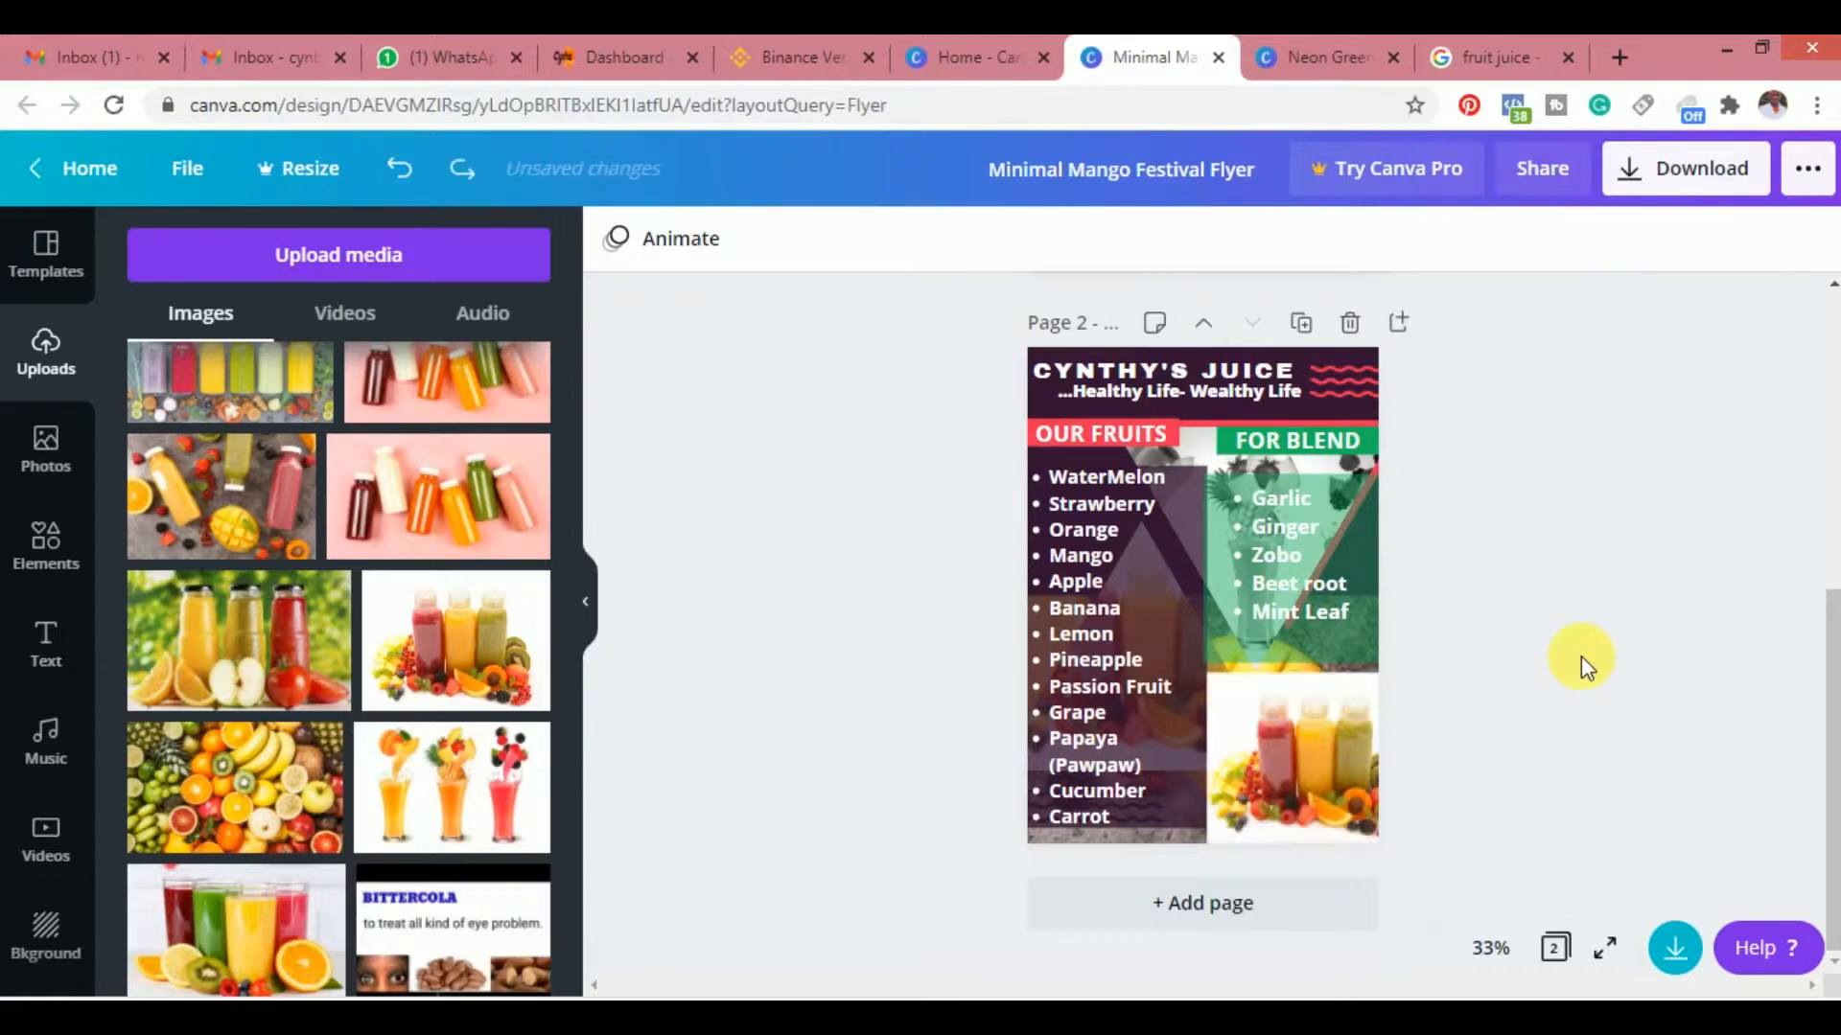
pyautogui.hotkey('ctrl', 'z')
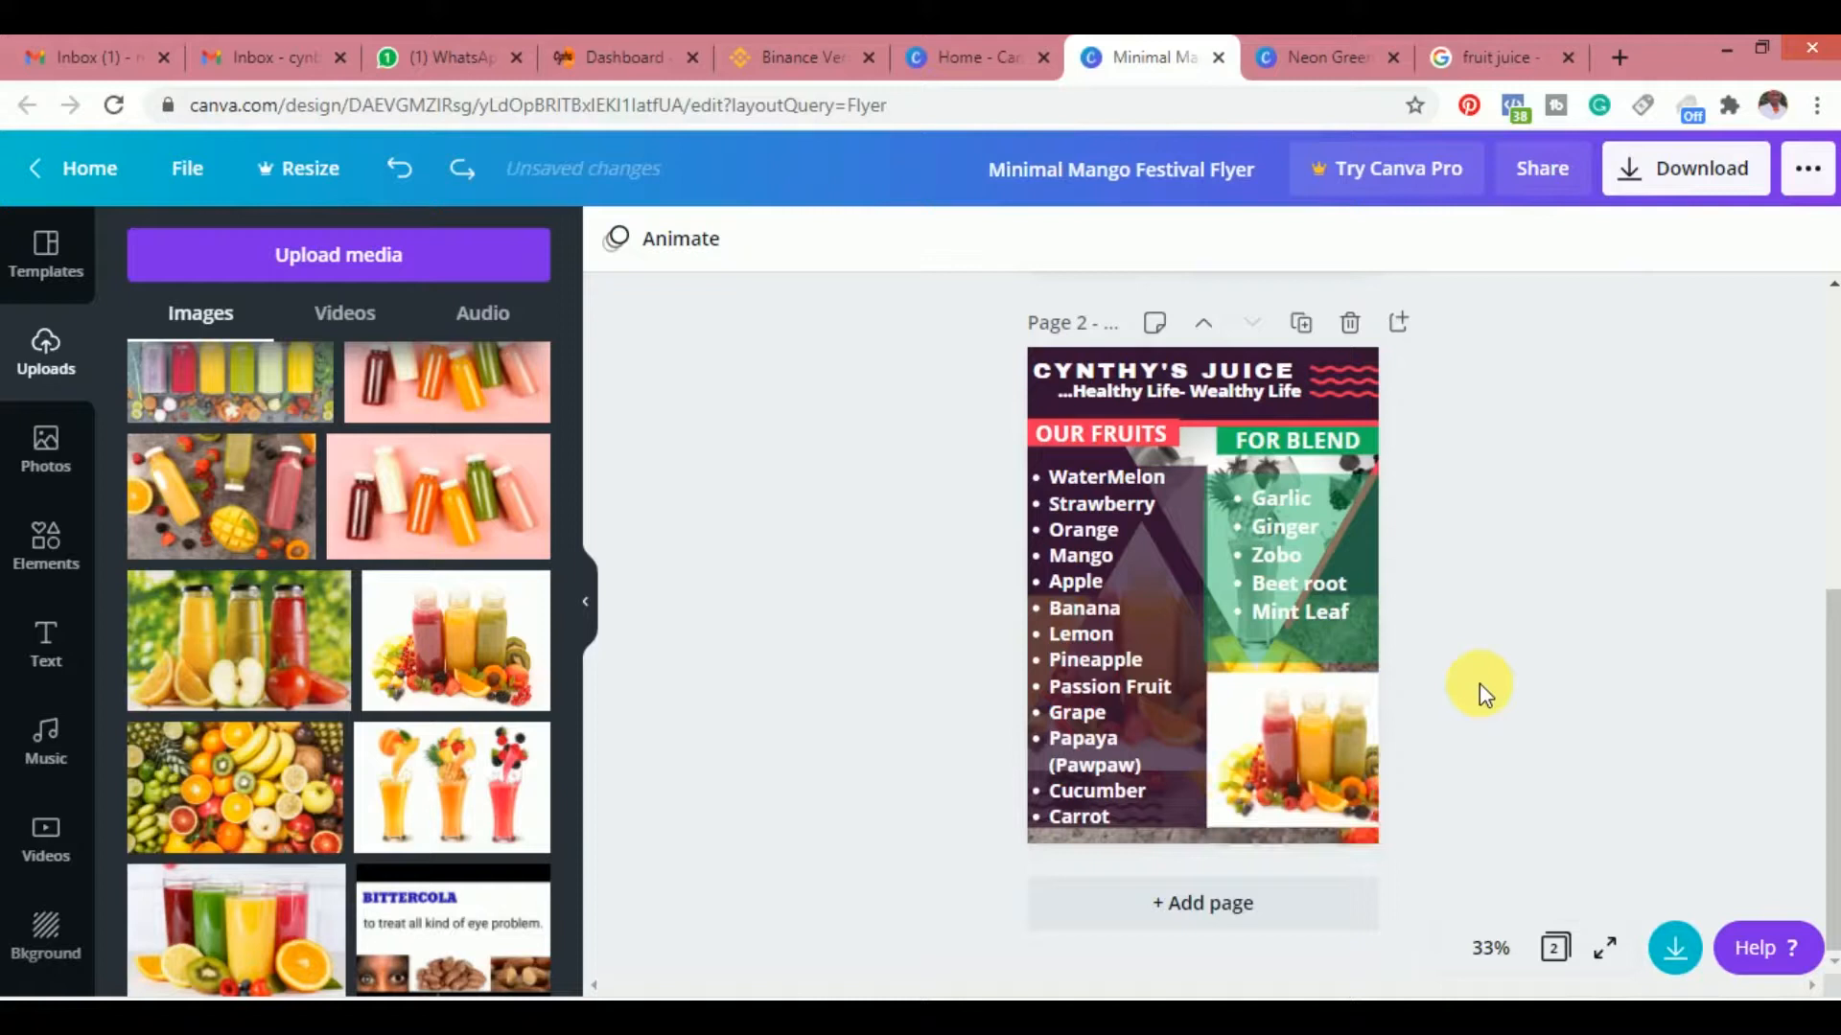
pyautogui.hotkey('ctrl', 'z')
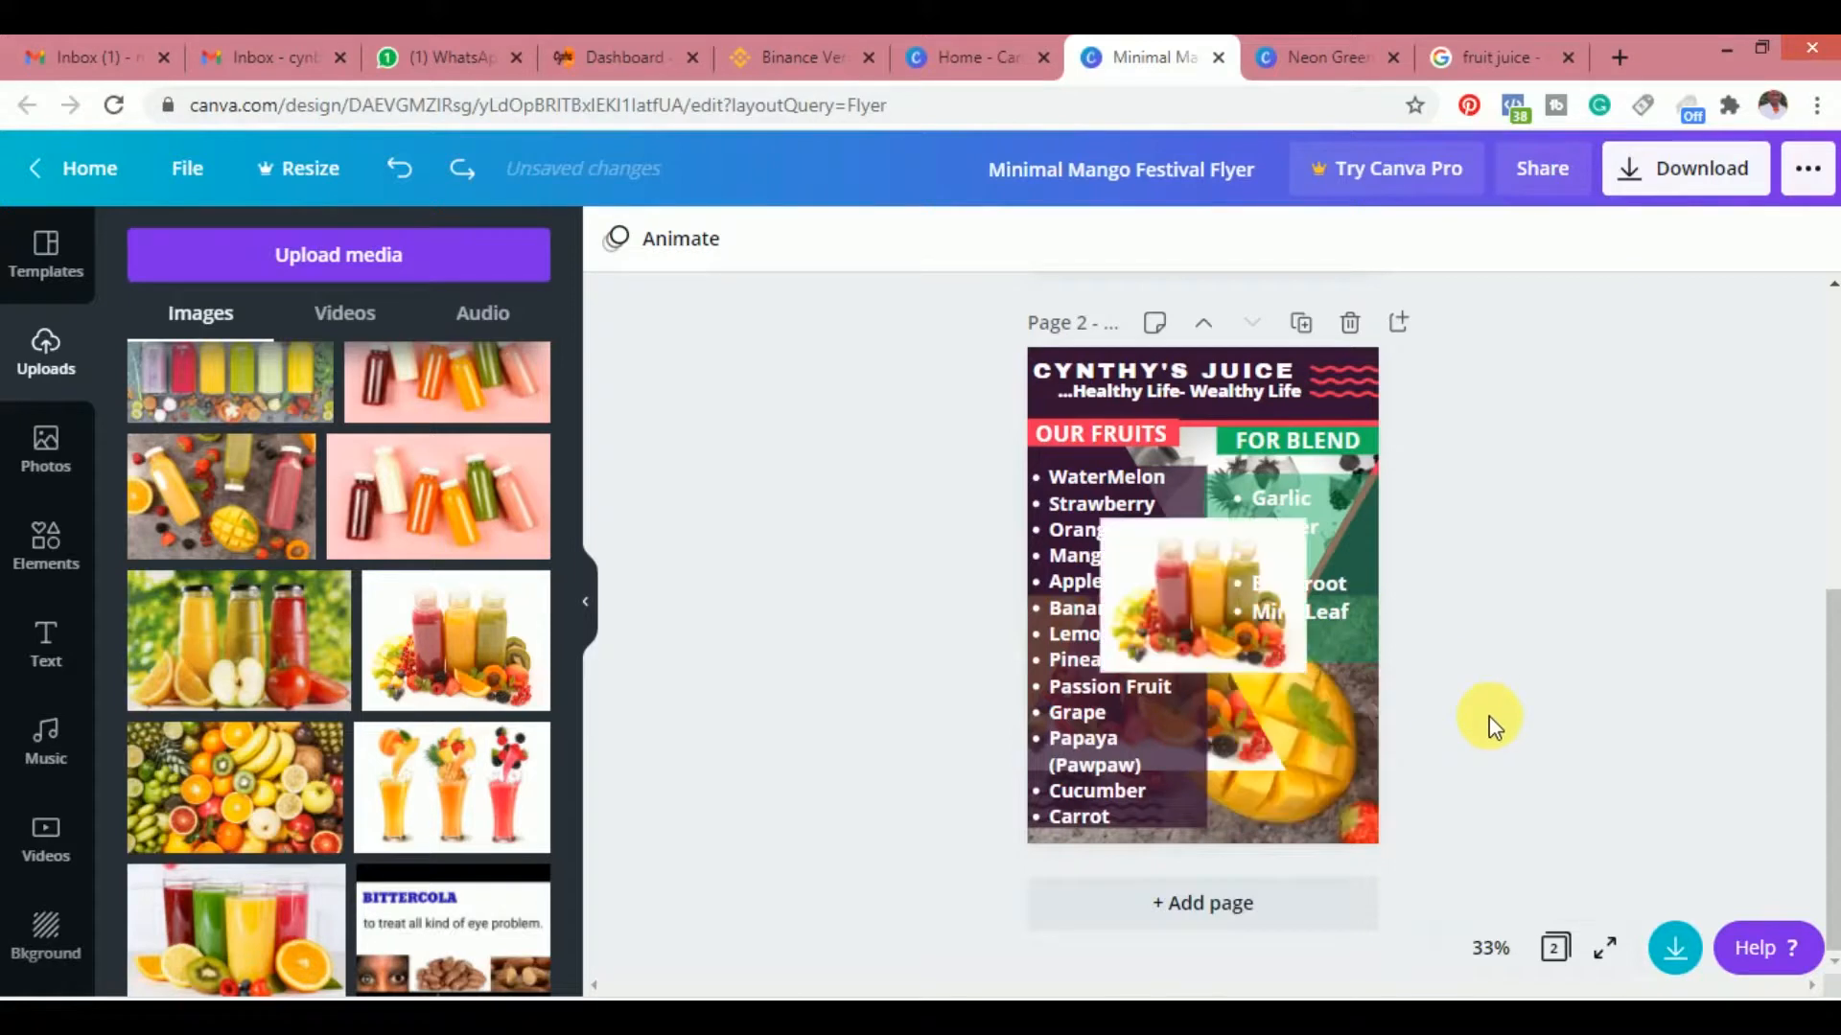
pyautogui.hotkey('ctrl', 'z')
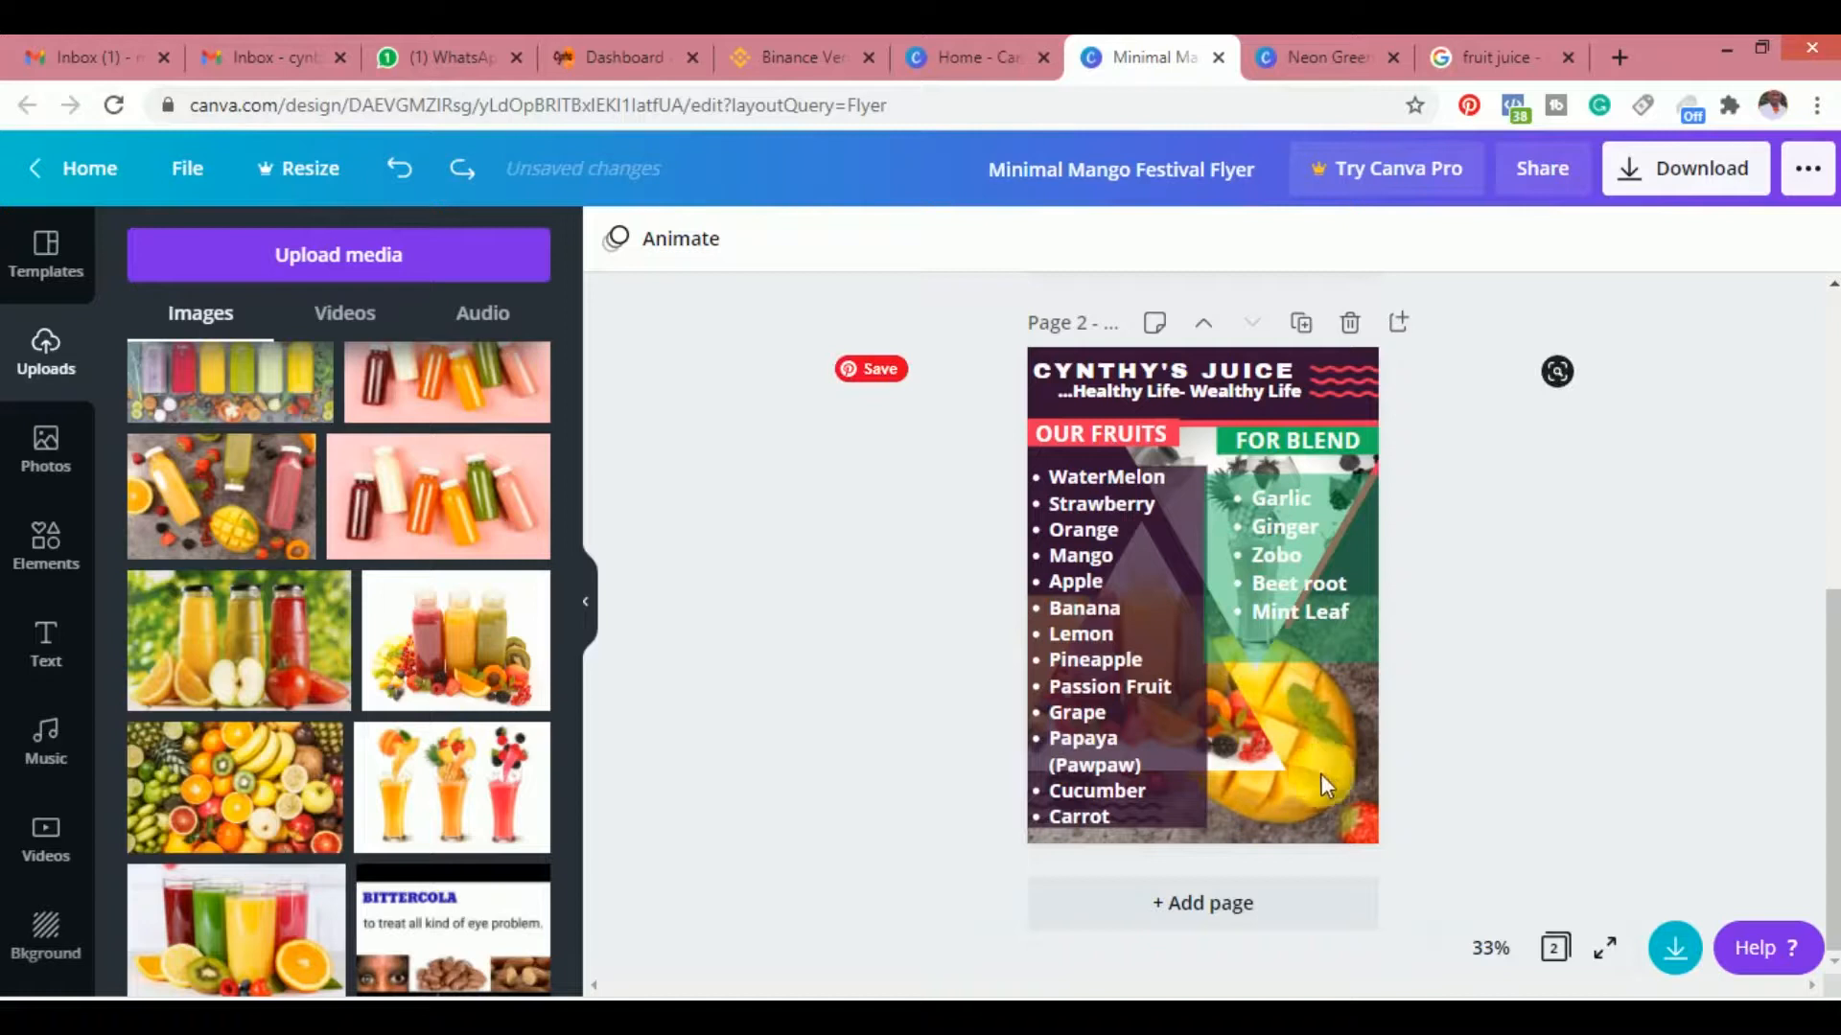
pyautogui.click(1323, 612)
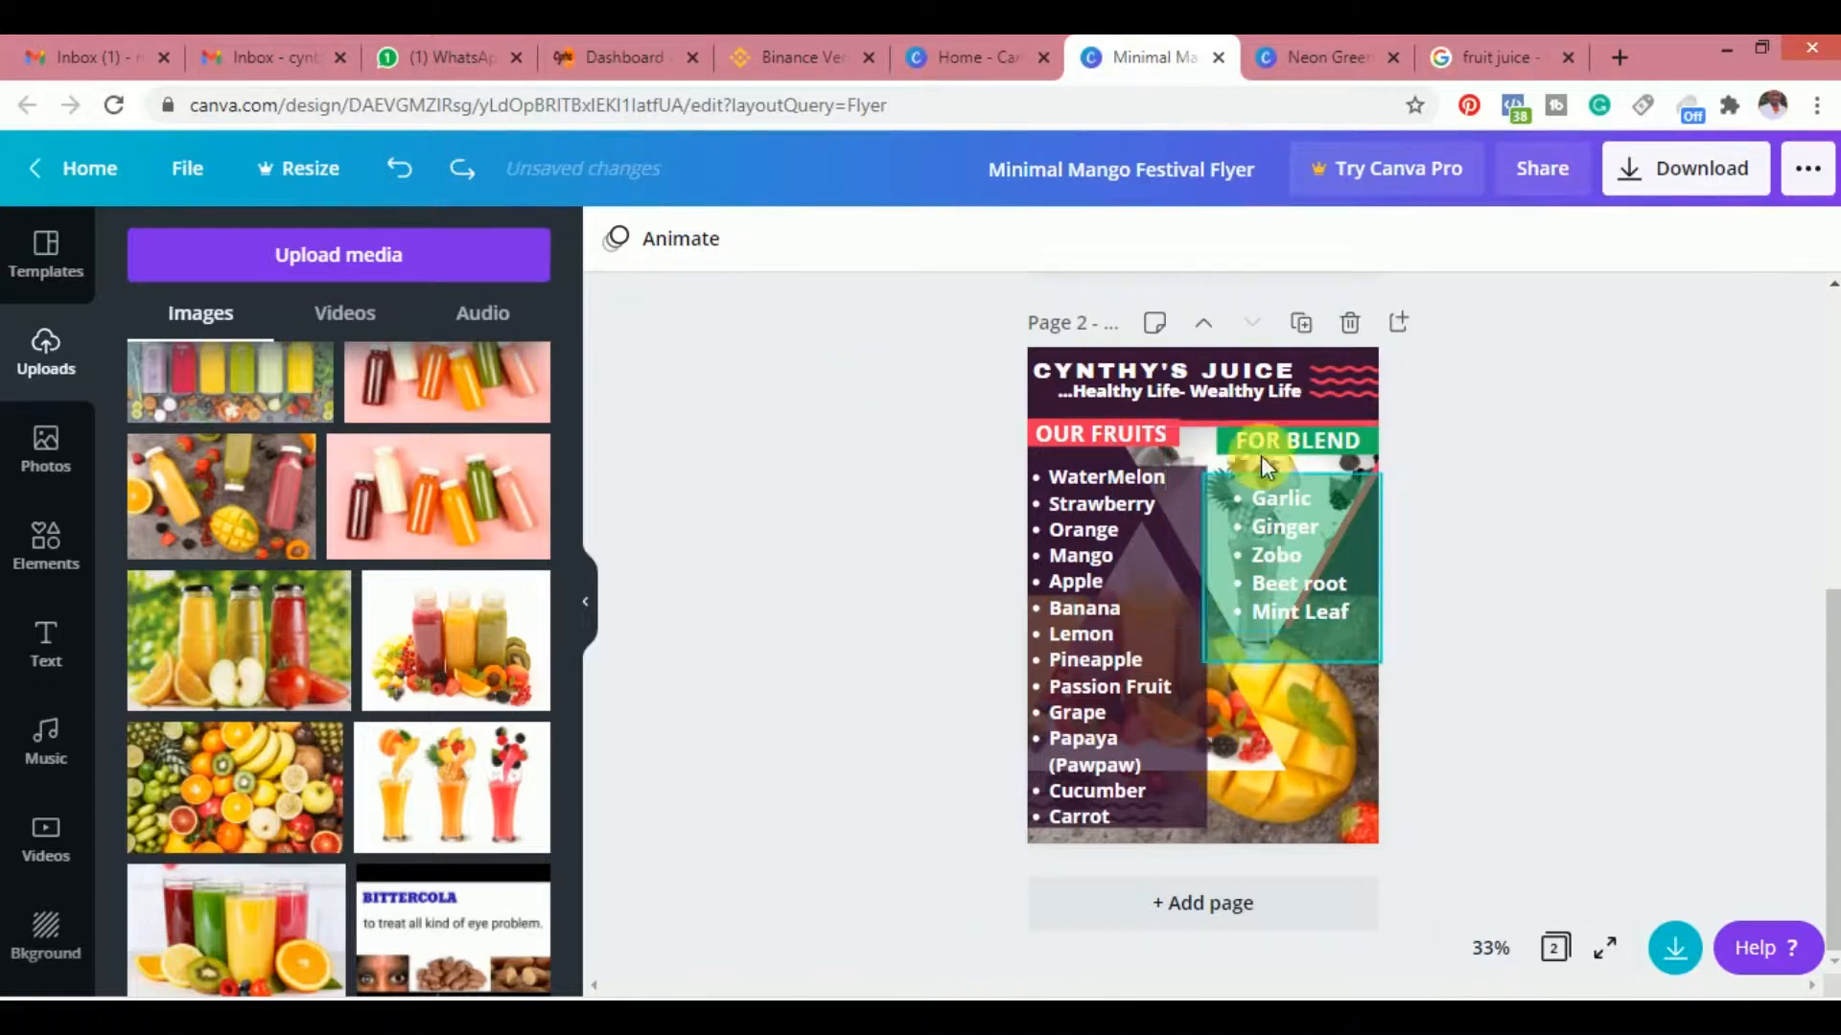
pyautogui.click(1643, 512)
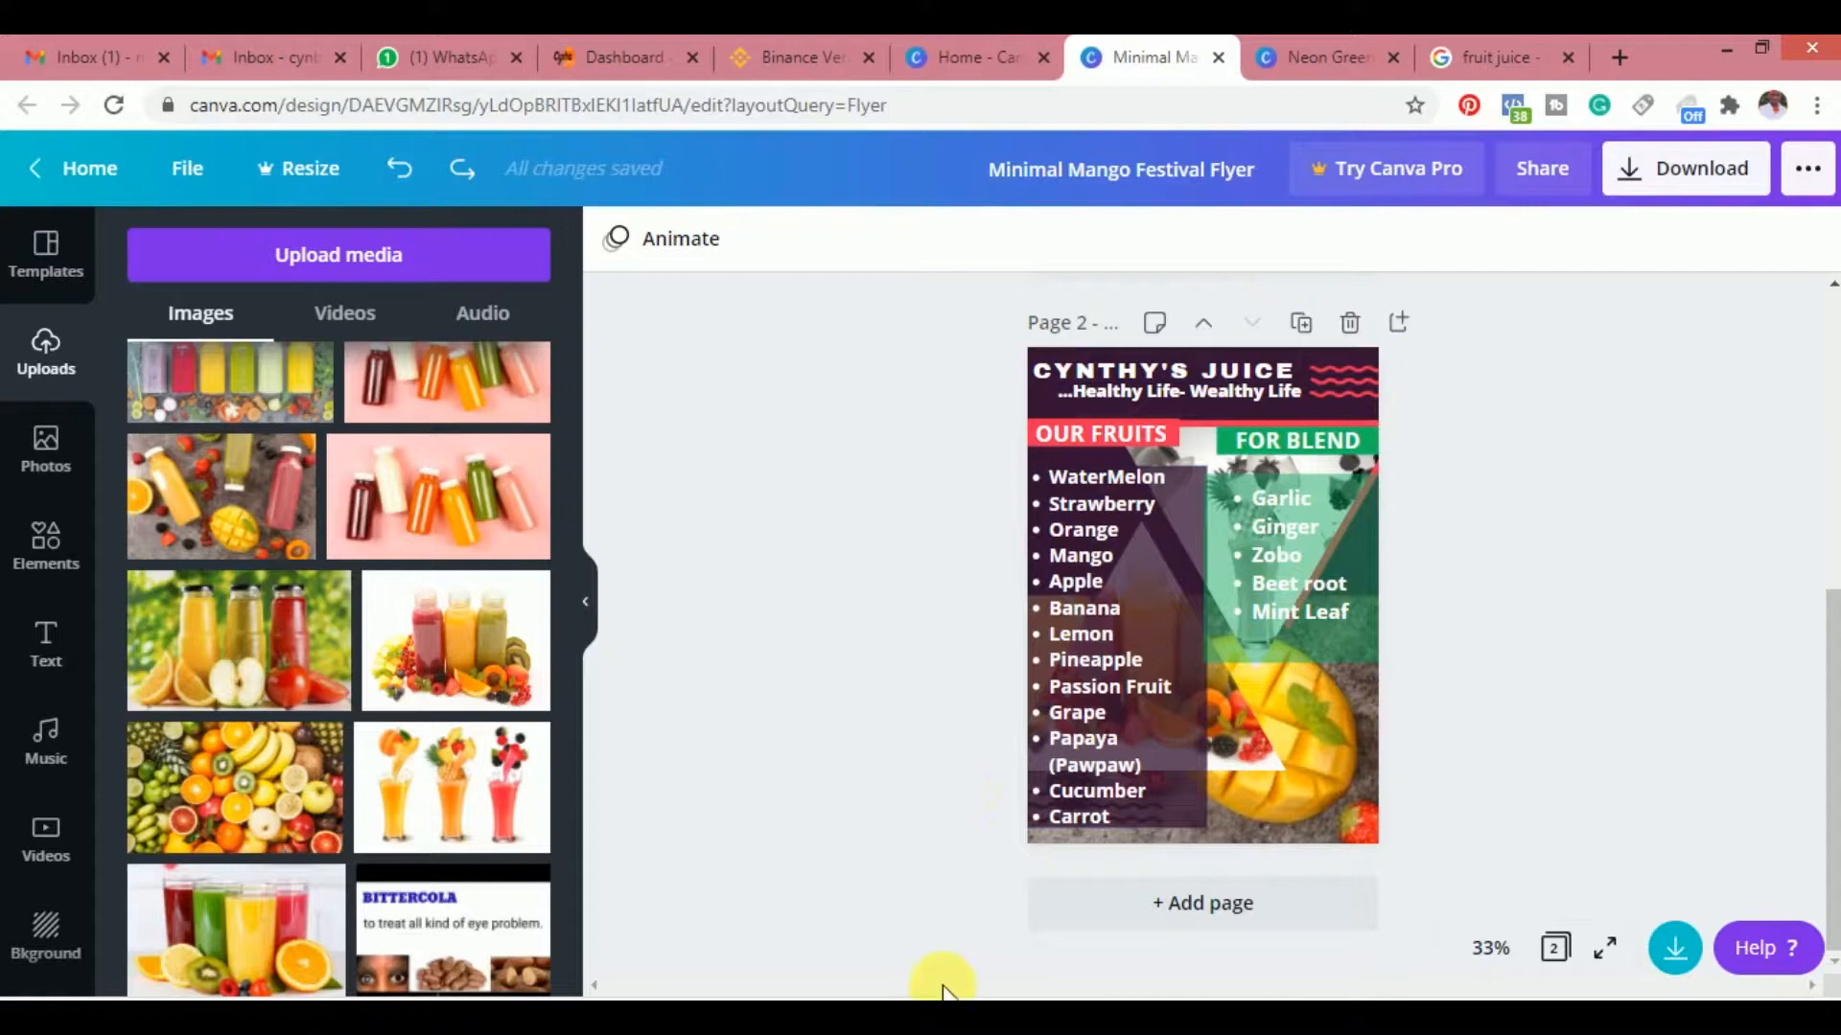
# Download all pages of the flyer as JPG
pyautogui.click(1694, 185)
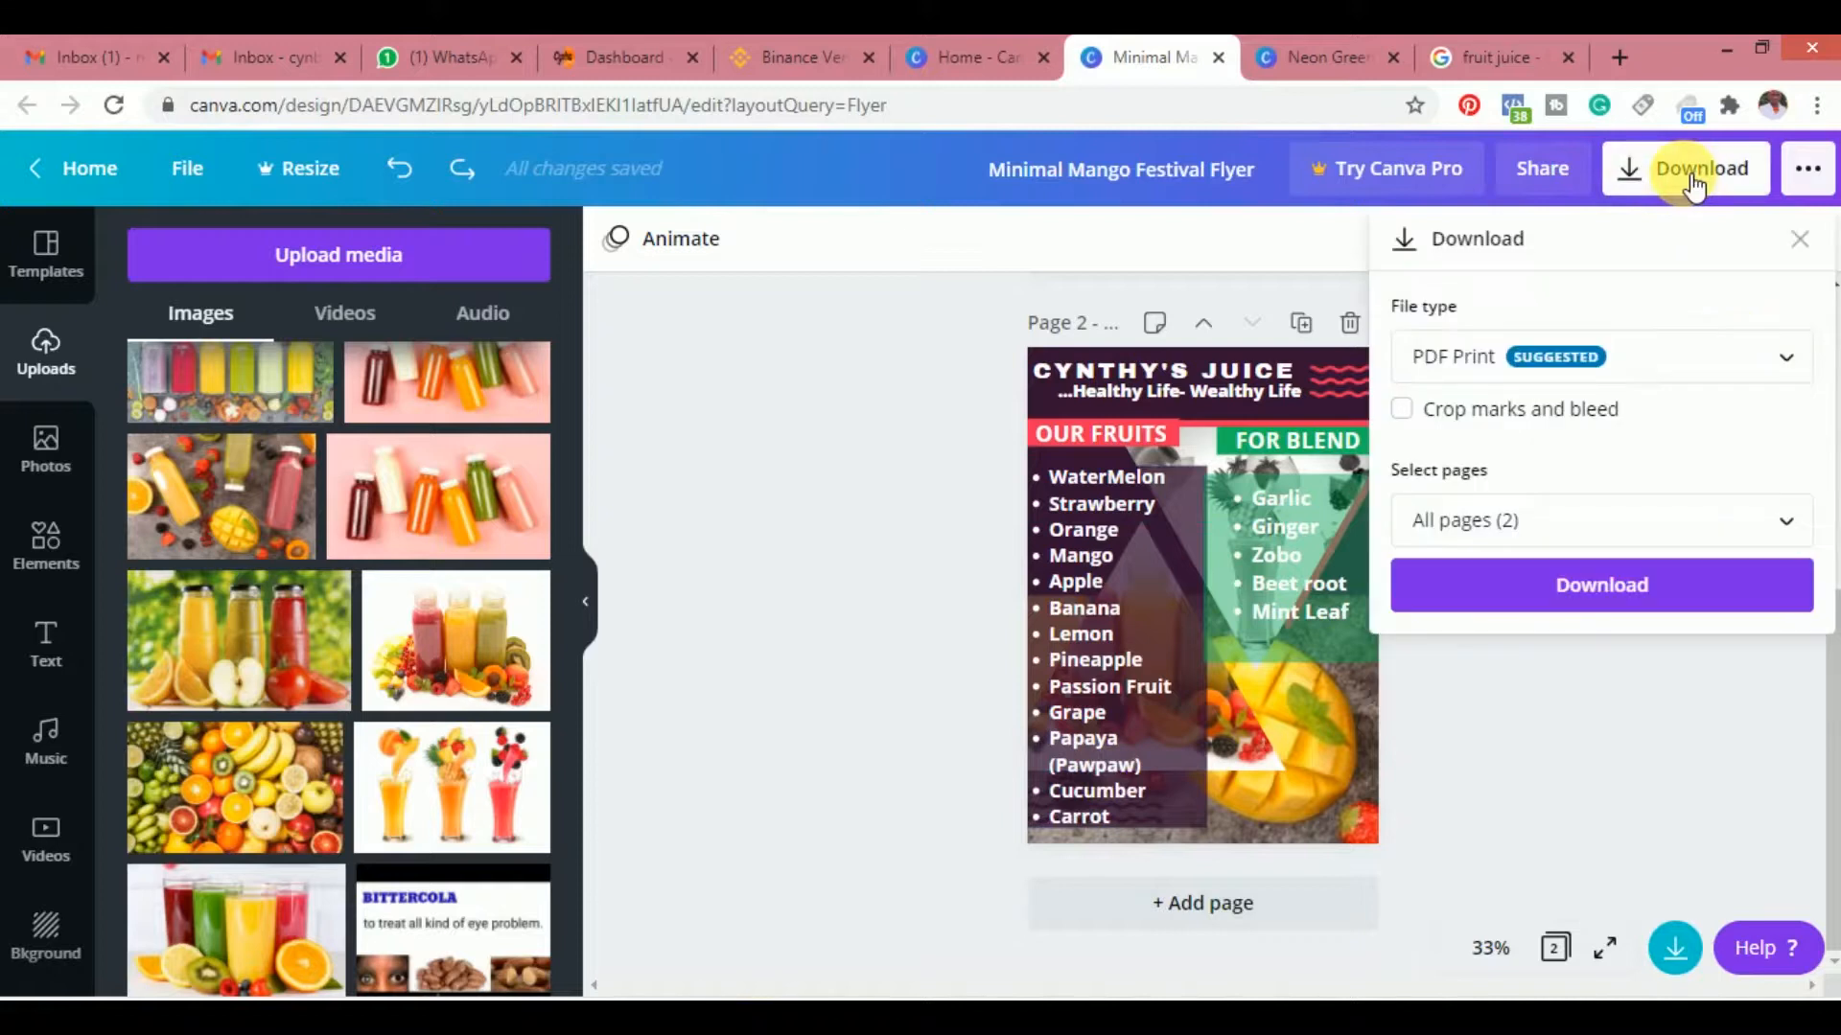
pyautogui.click(1487, 373)
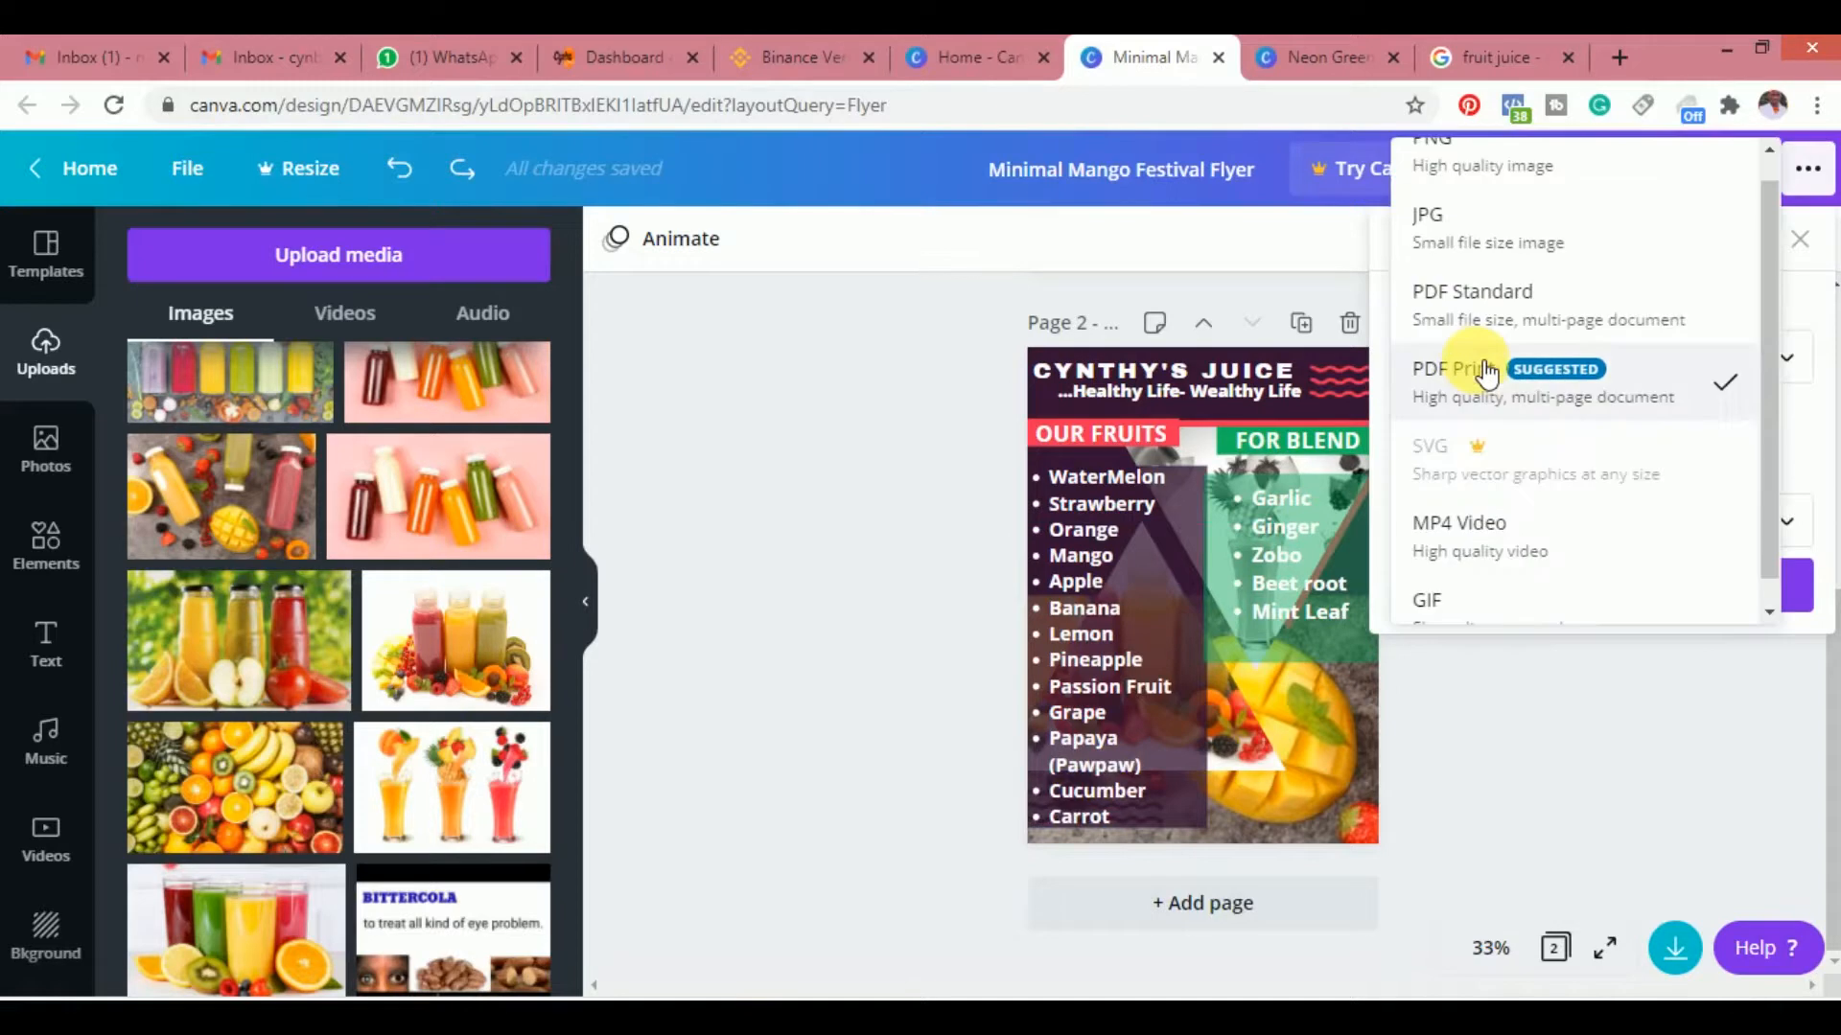
pyautogui.click(1493, 247)
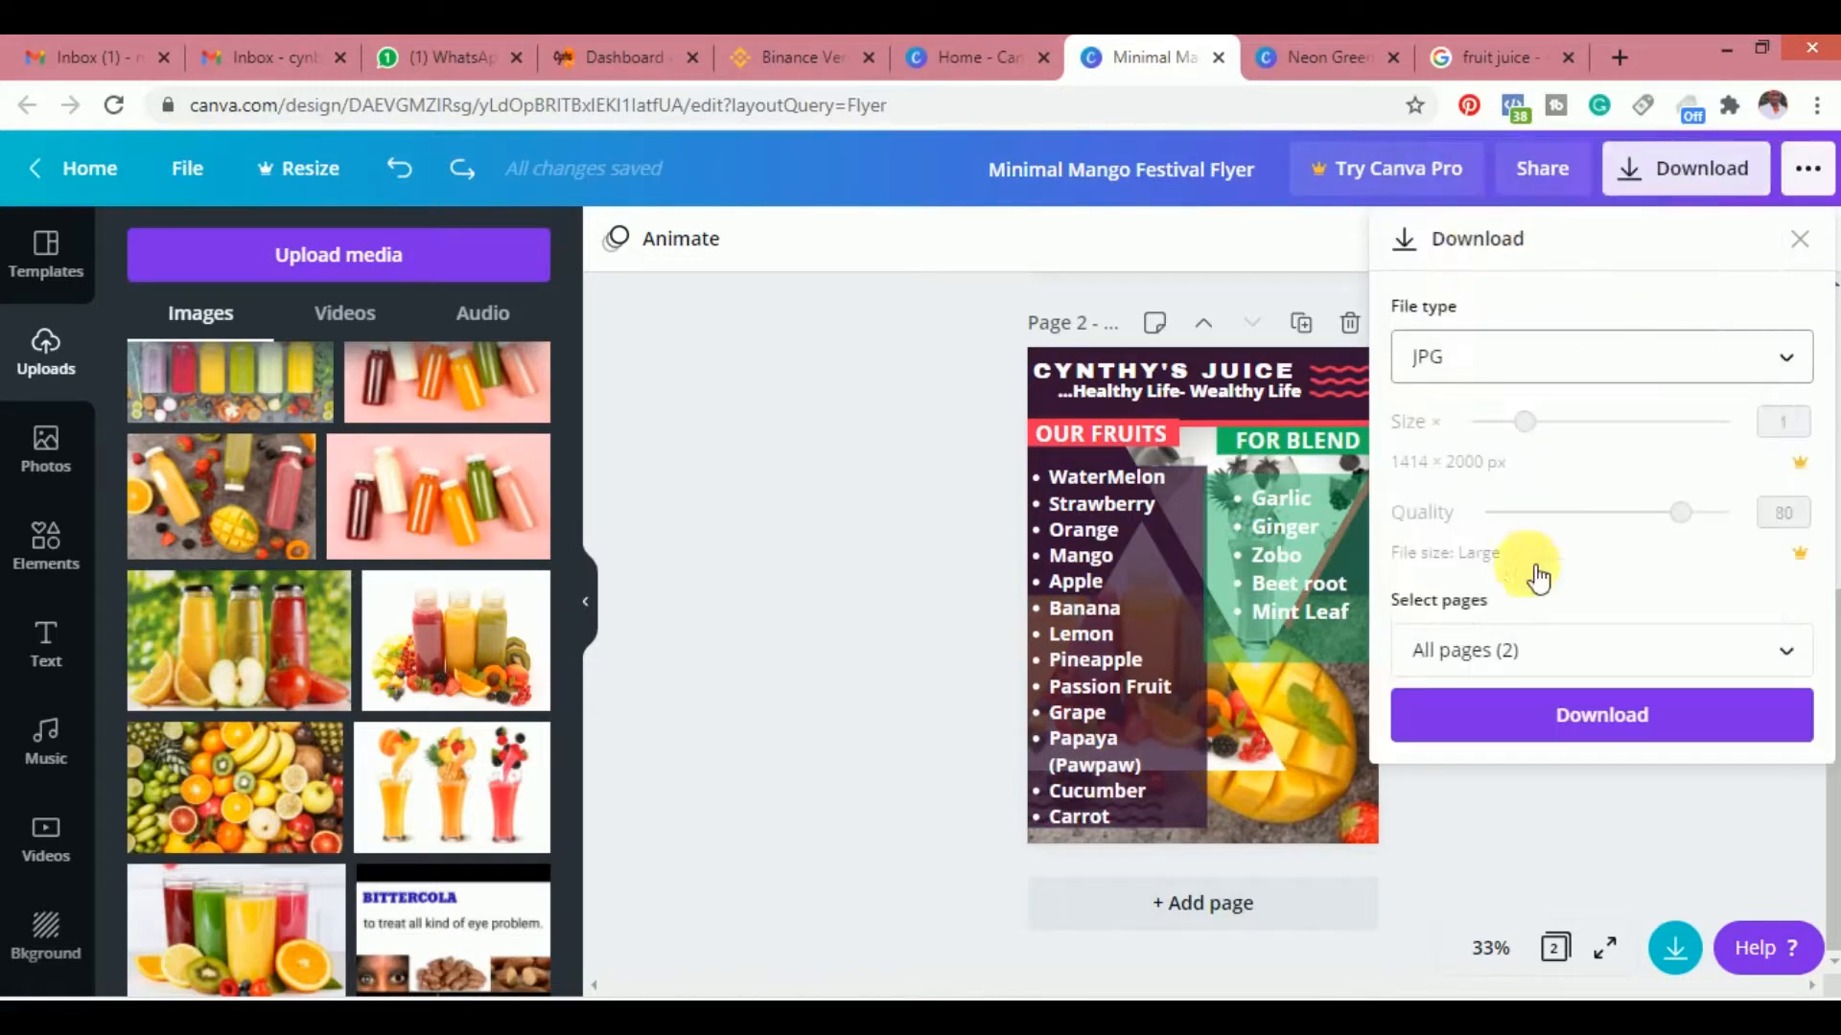
pyautogui.click(1596, 724)
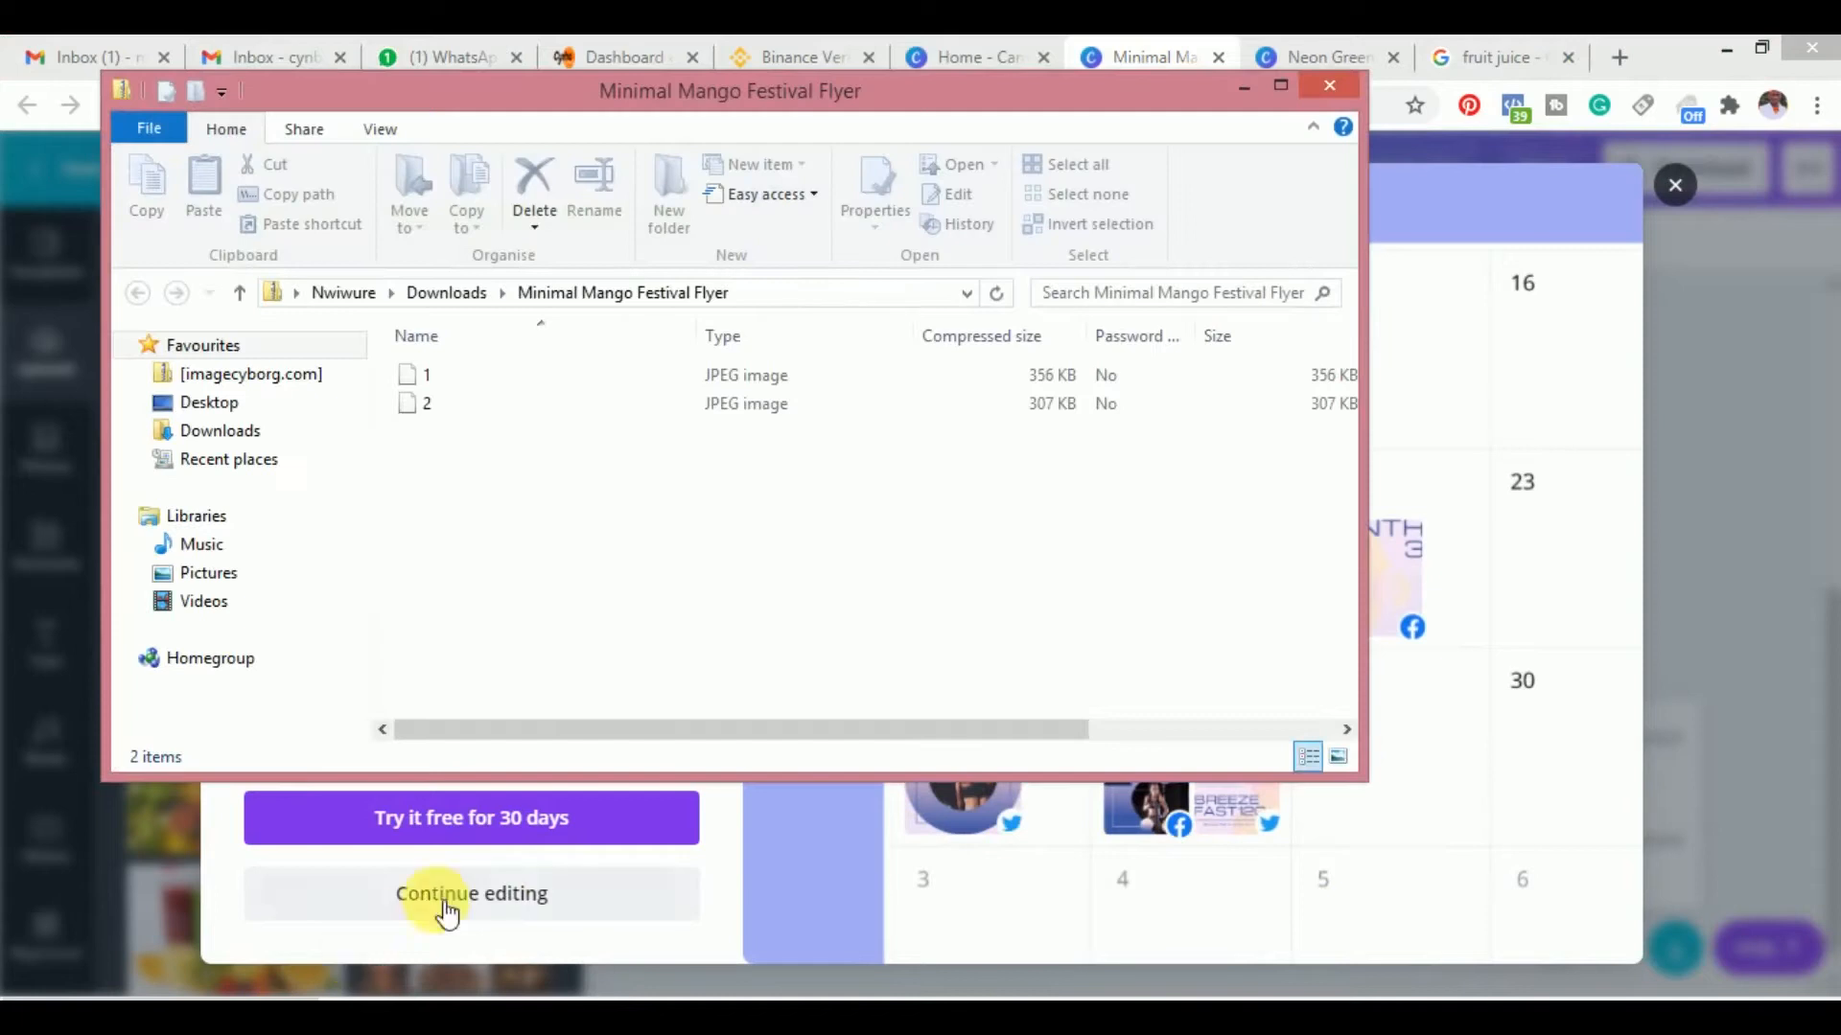
# Move image 2 from the downloaded Minimal Mango Festival Flyer archive to the Desktop, replacing the existing 2.jpg, and close the folder window
pyautogui.click(452, 408)
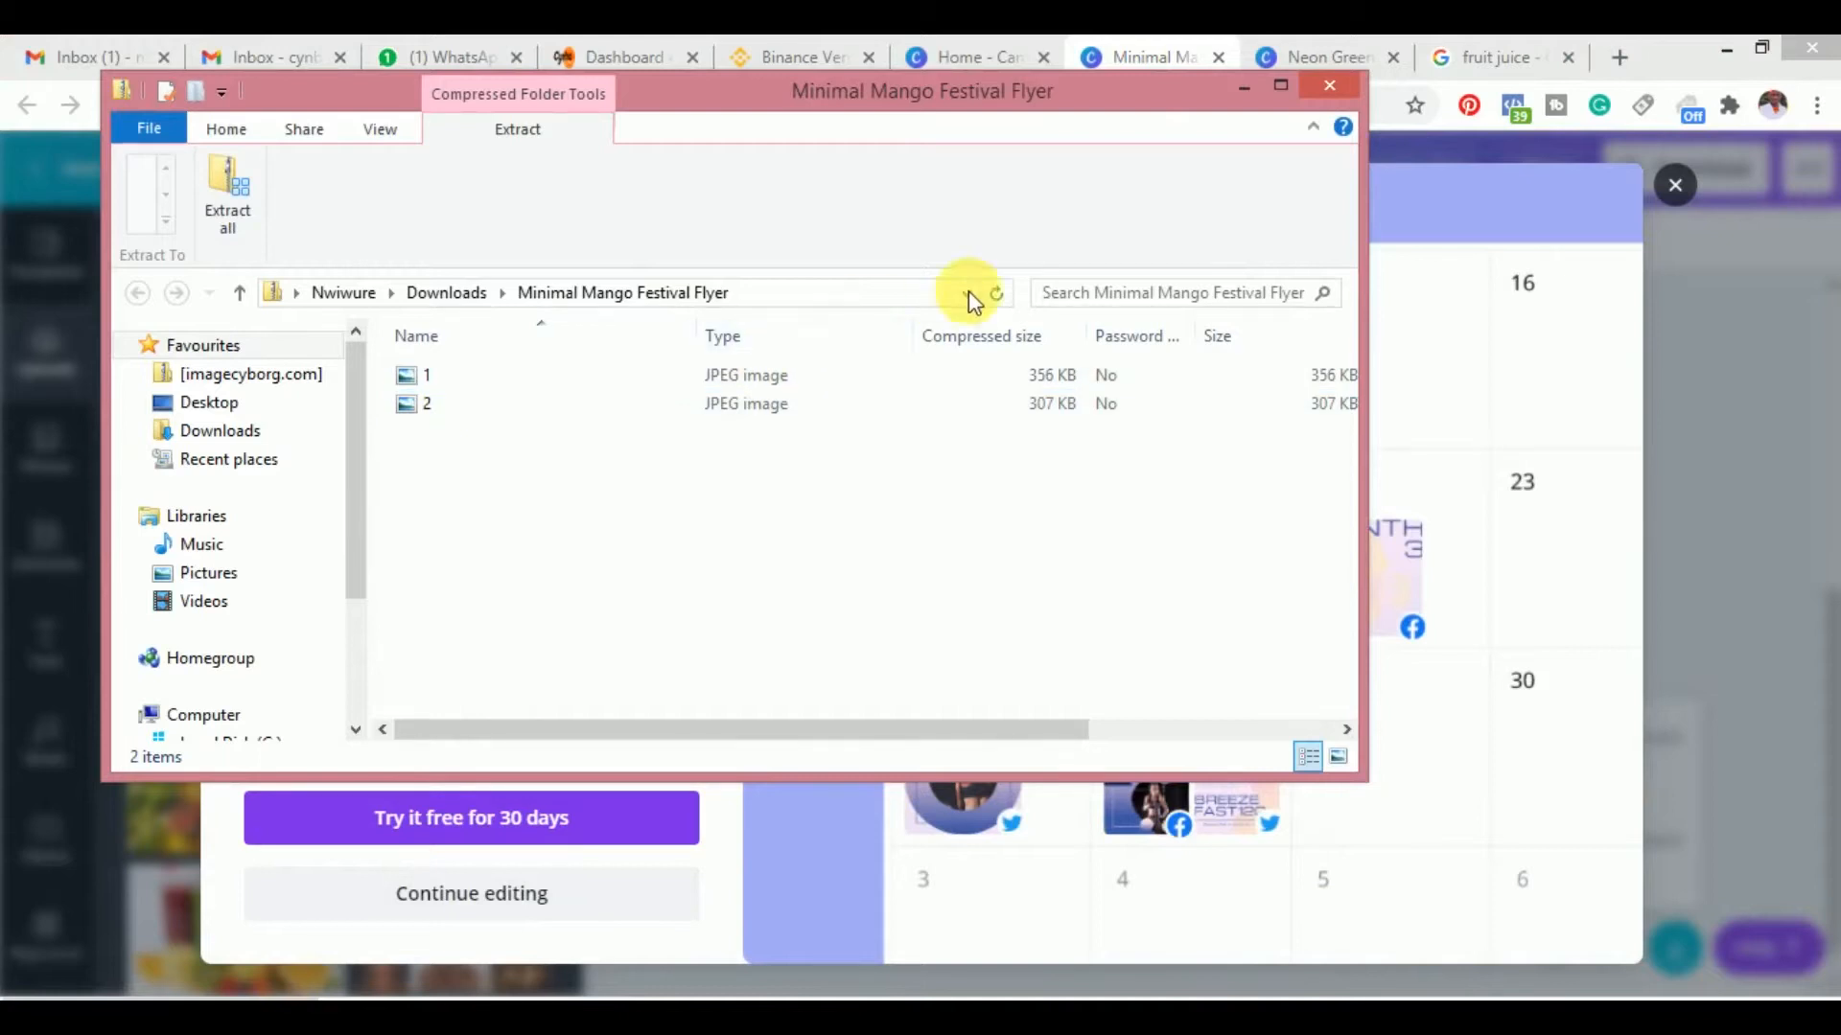
pyautogui.click(539, 412)
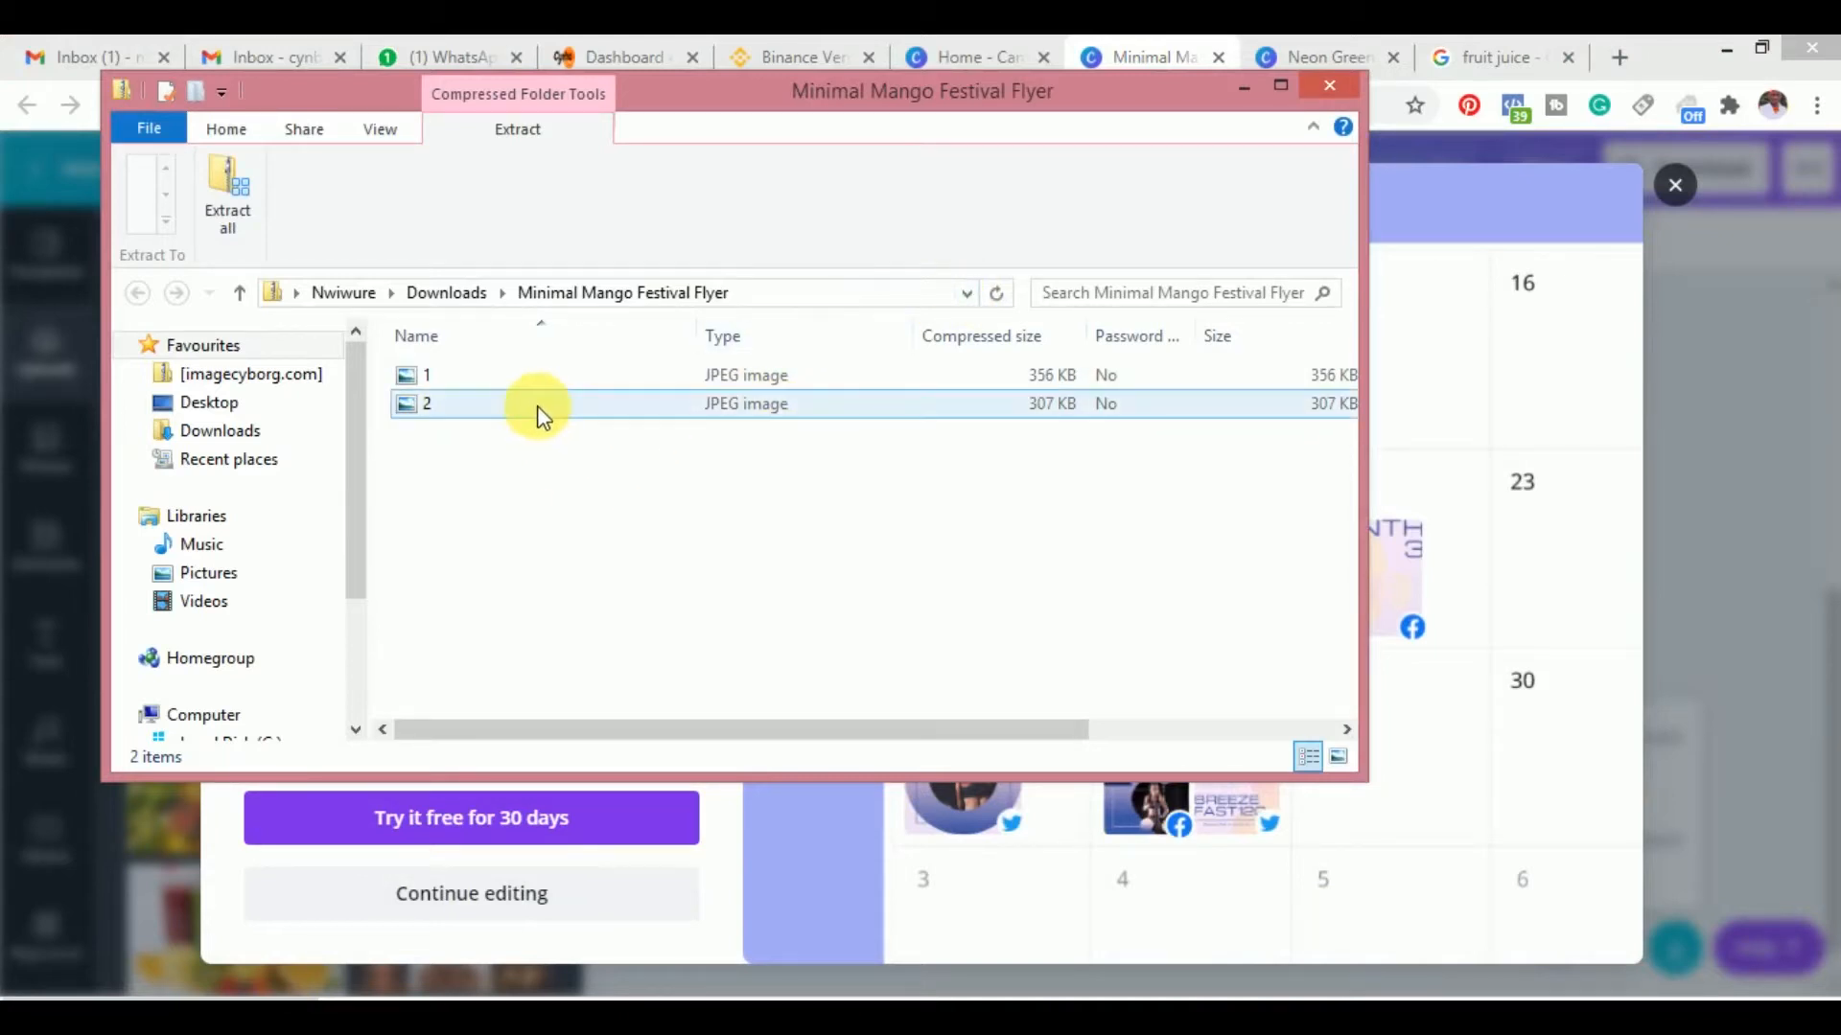
pyautogui.rightClick(539, 409)
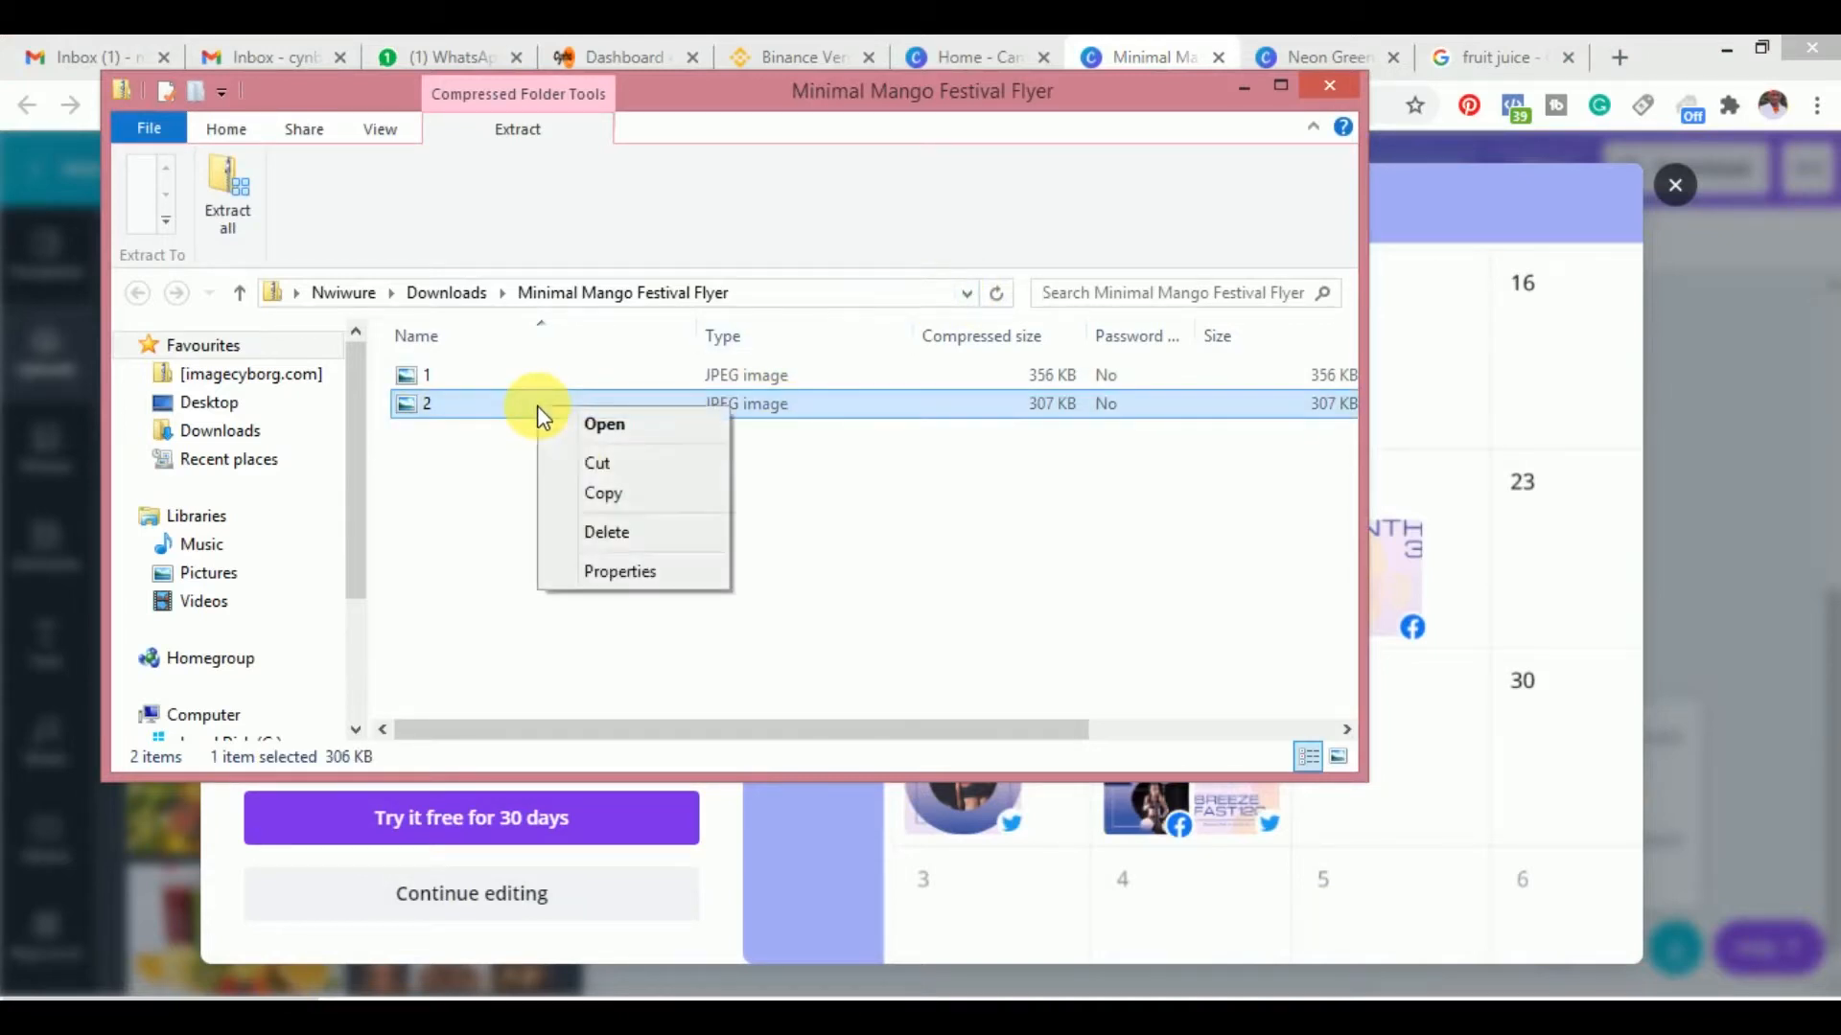
pyautogui.click(585, 464)
pyautogui.rightClick(271, 408)
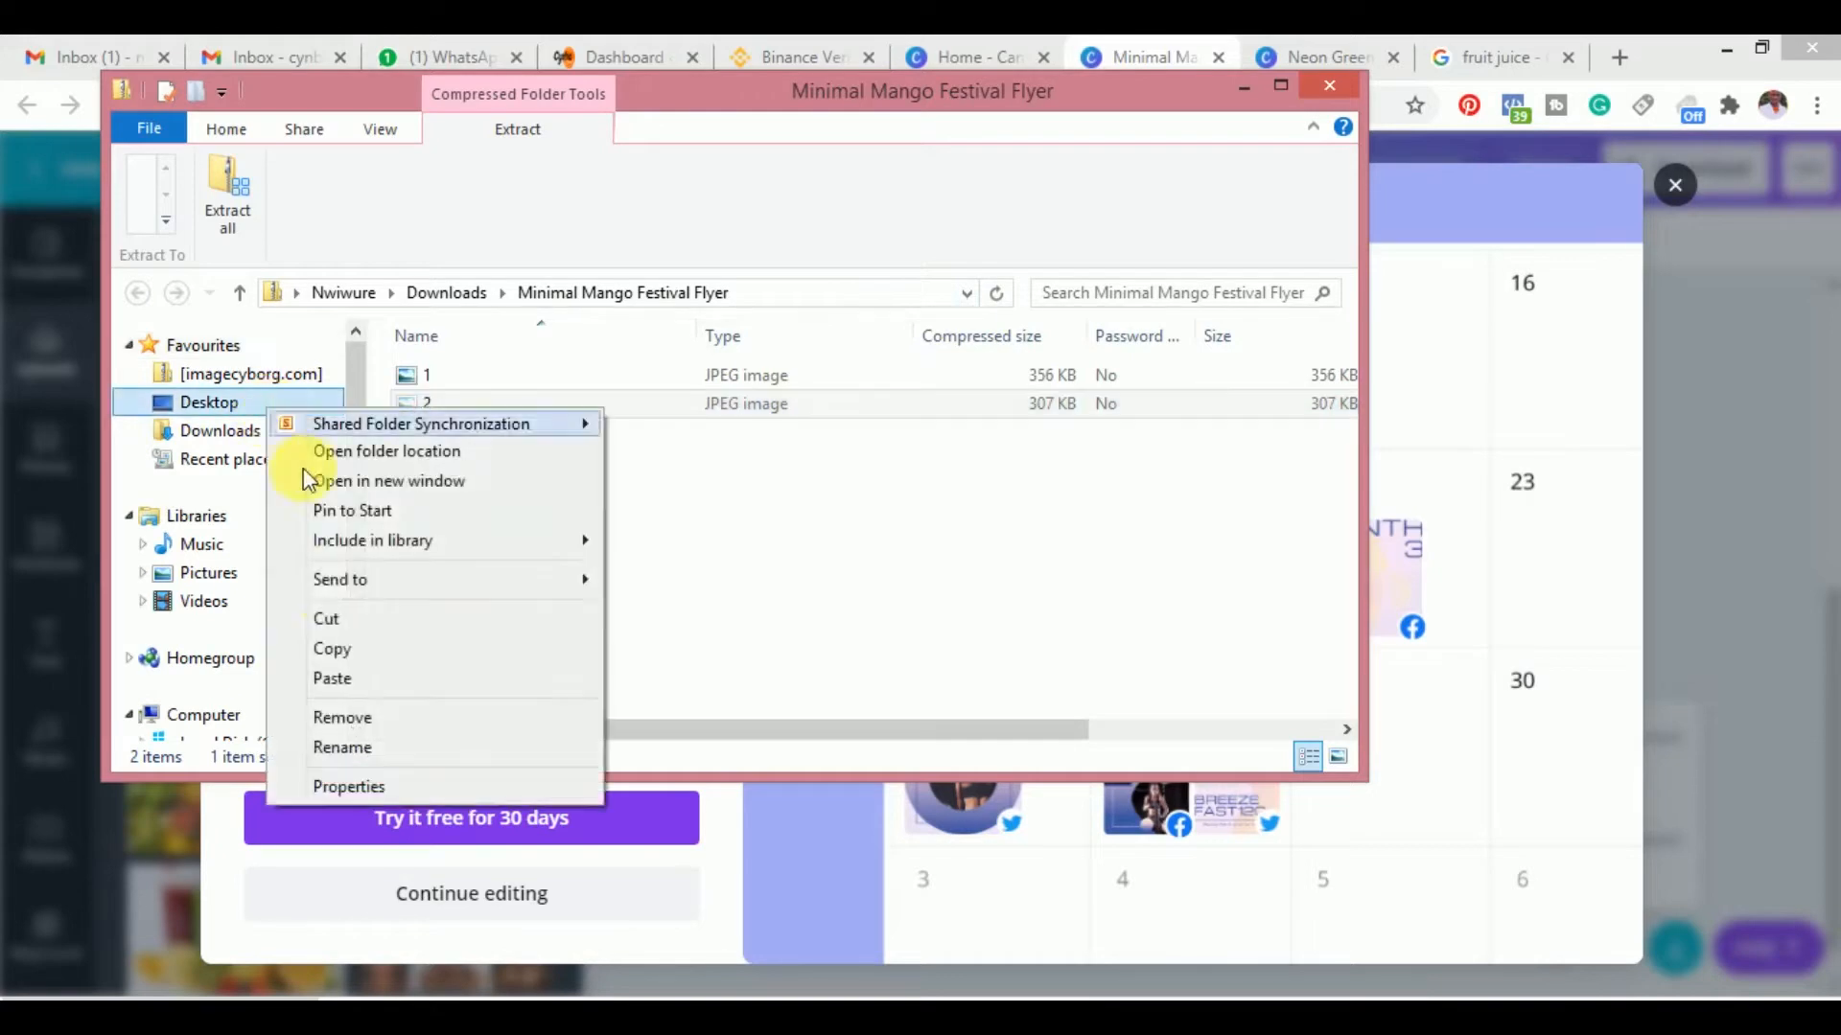
pyautogui.click(345, 678)
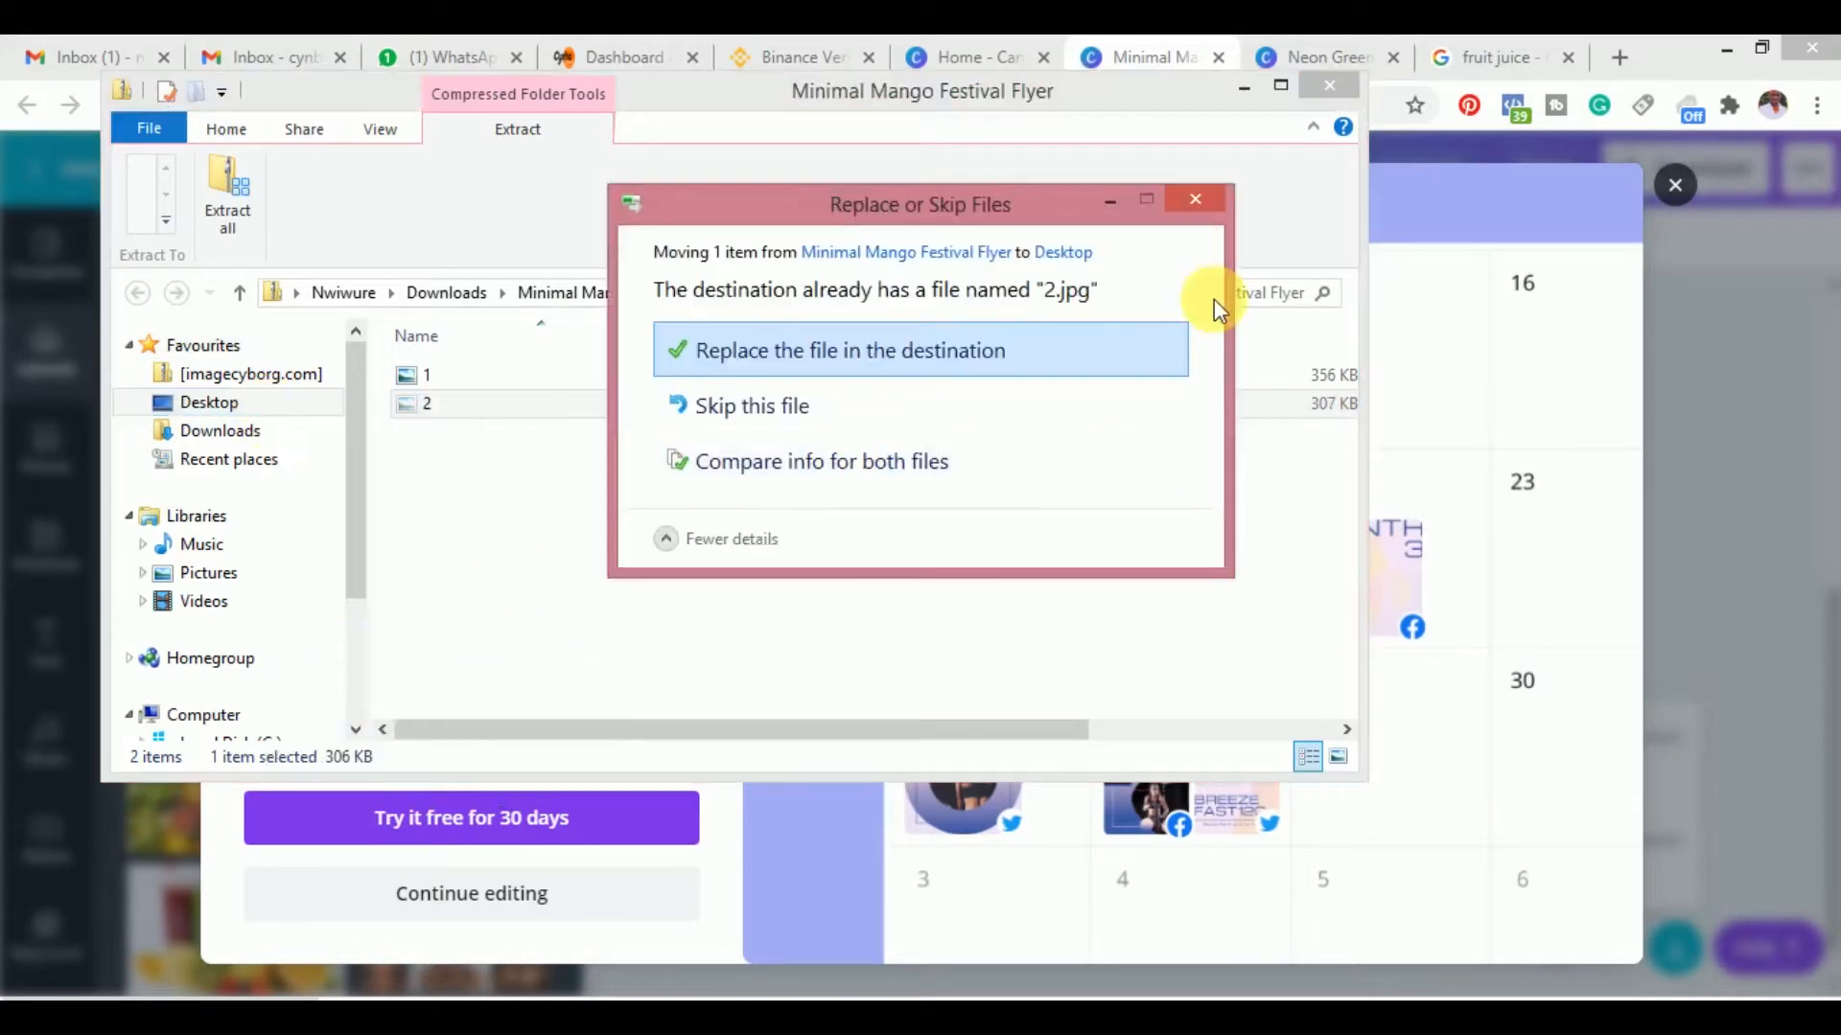
pyautogui.click(934, 363)
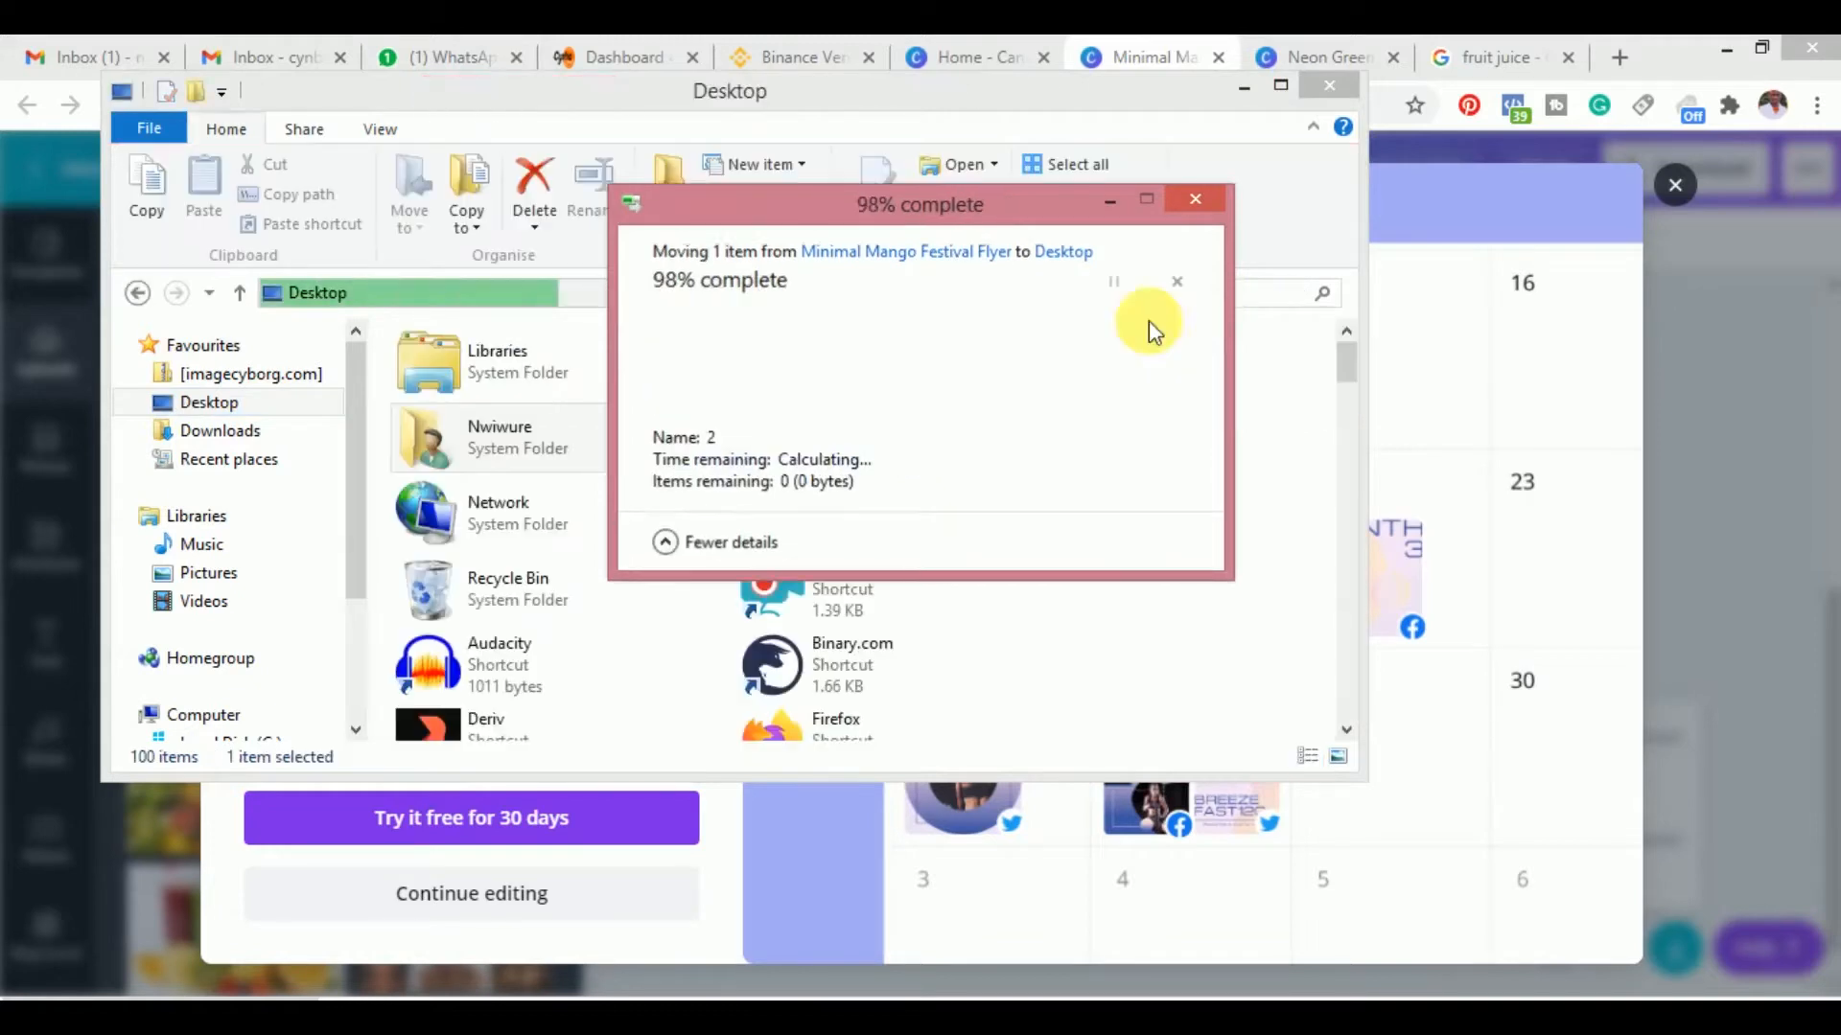
pyautogui.click(1331, 86)
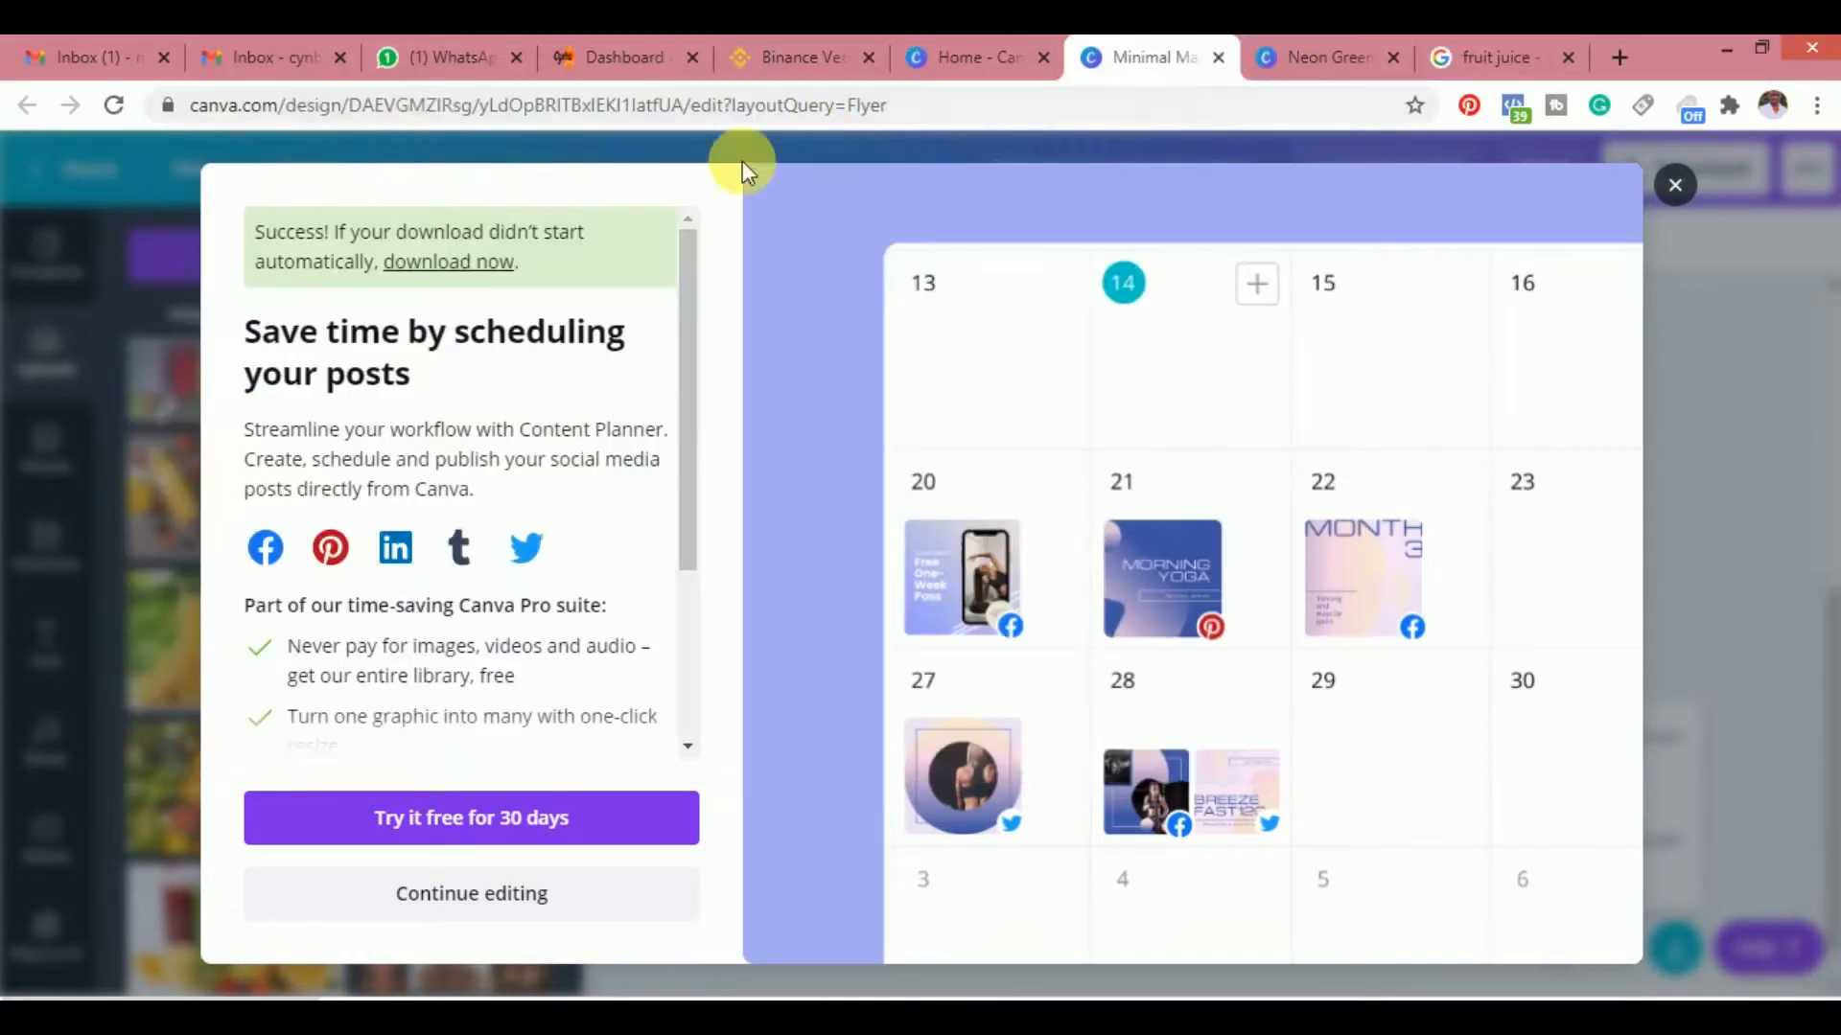
pyautogui.click(458, 37)
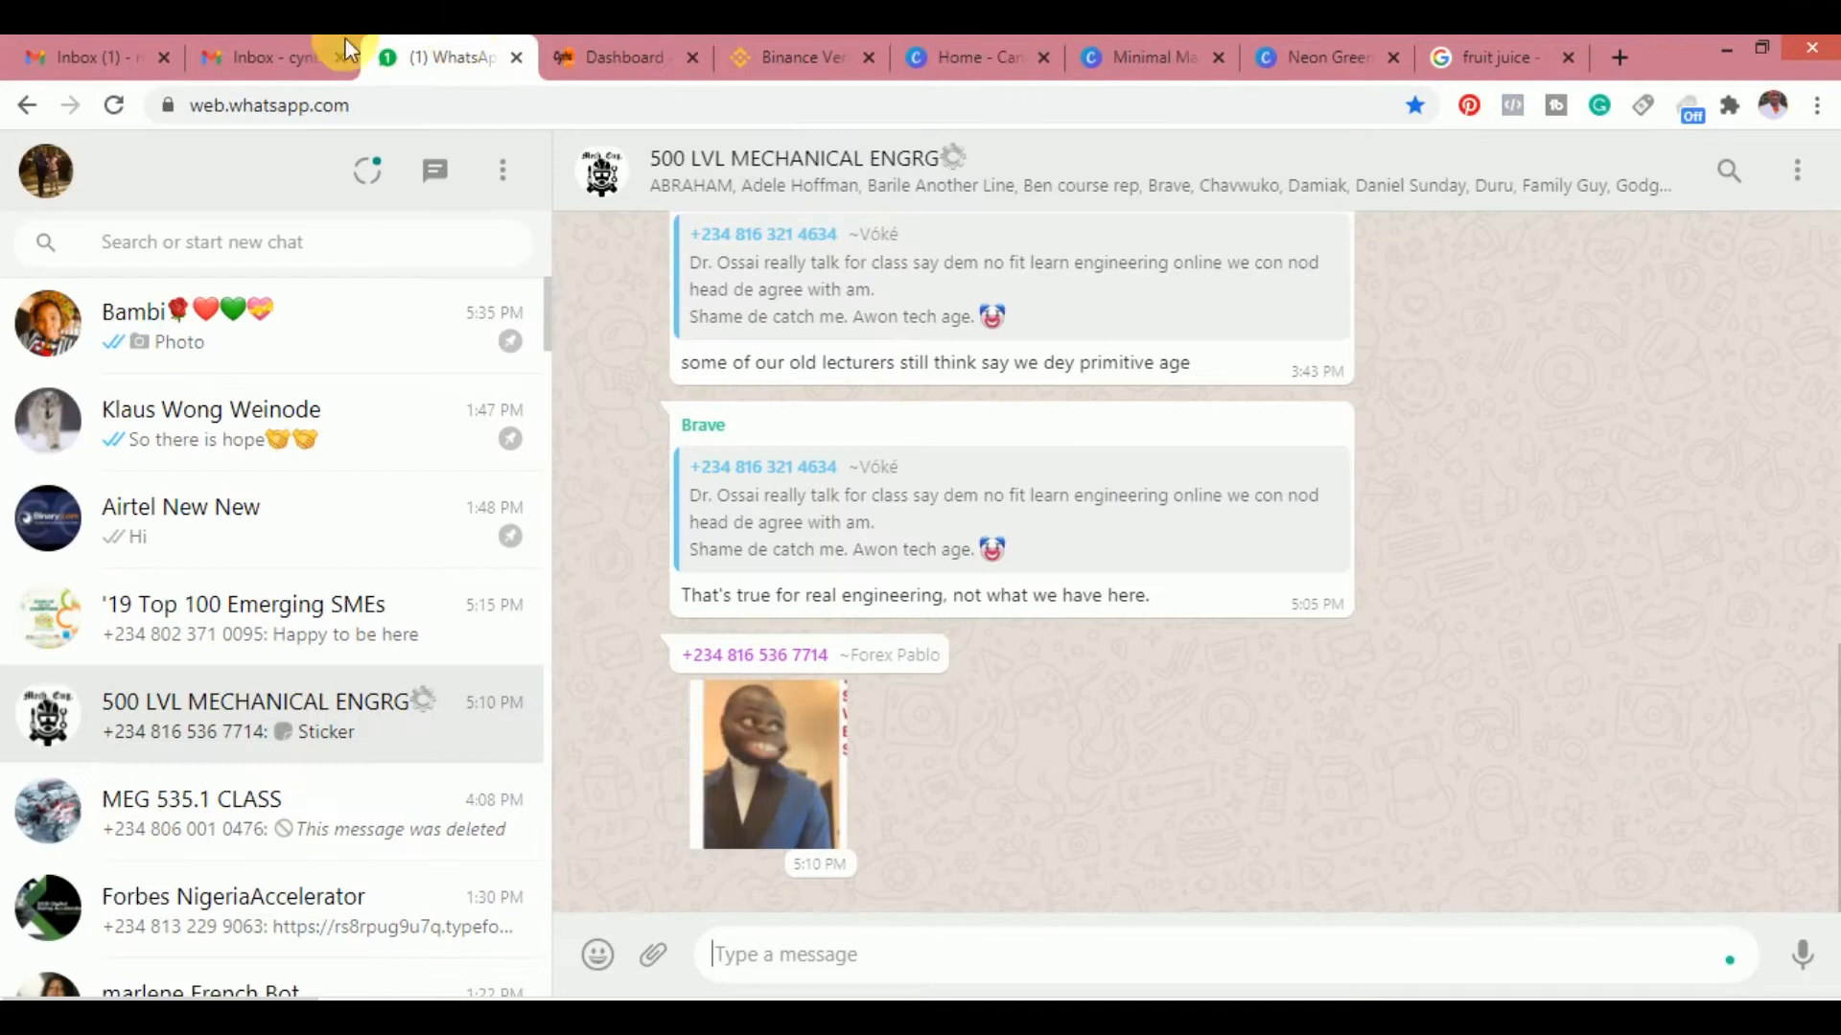
pyautogui.click(192, 324)
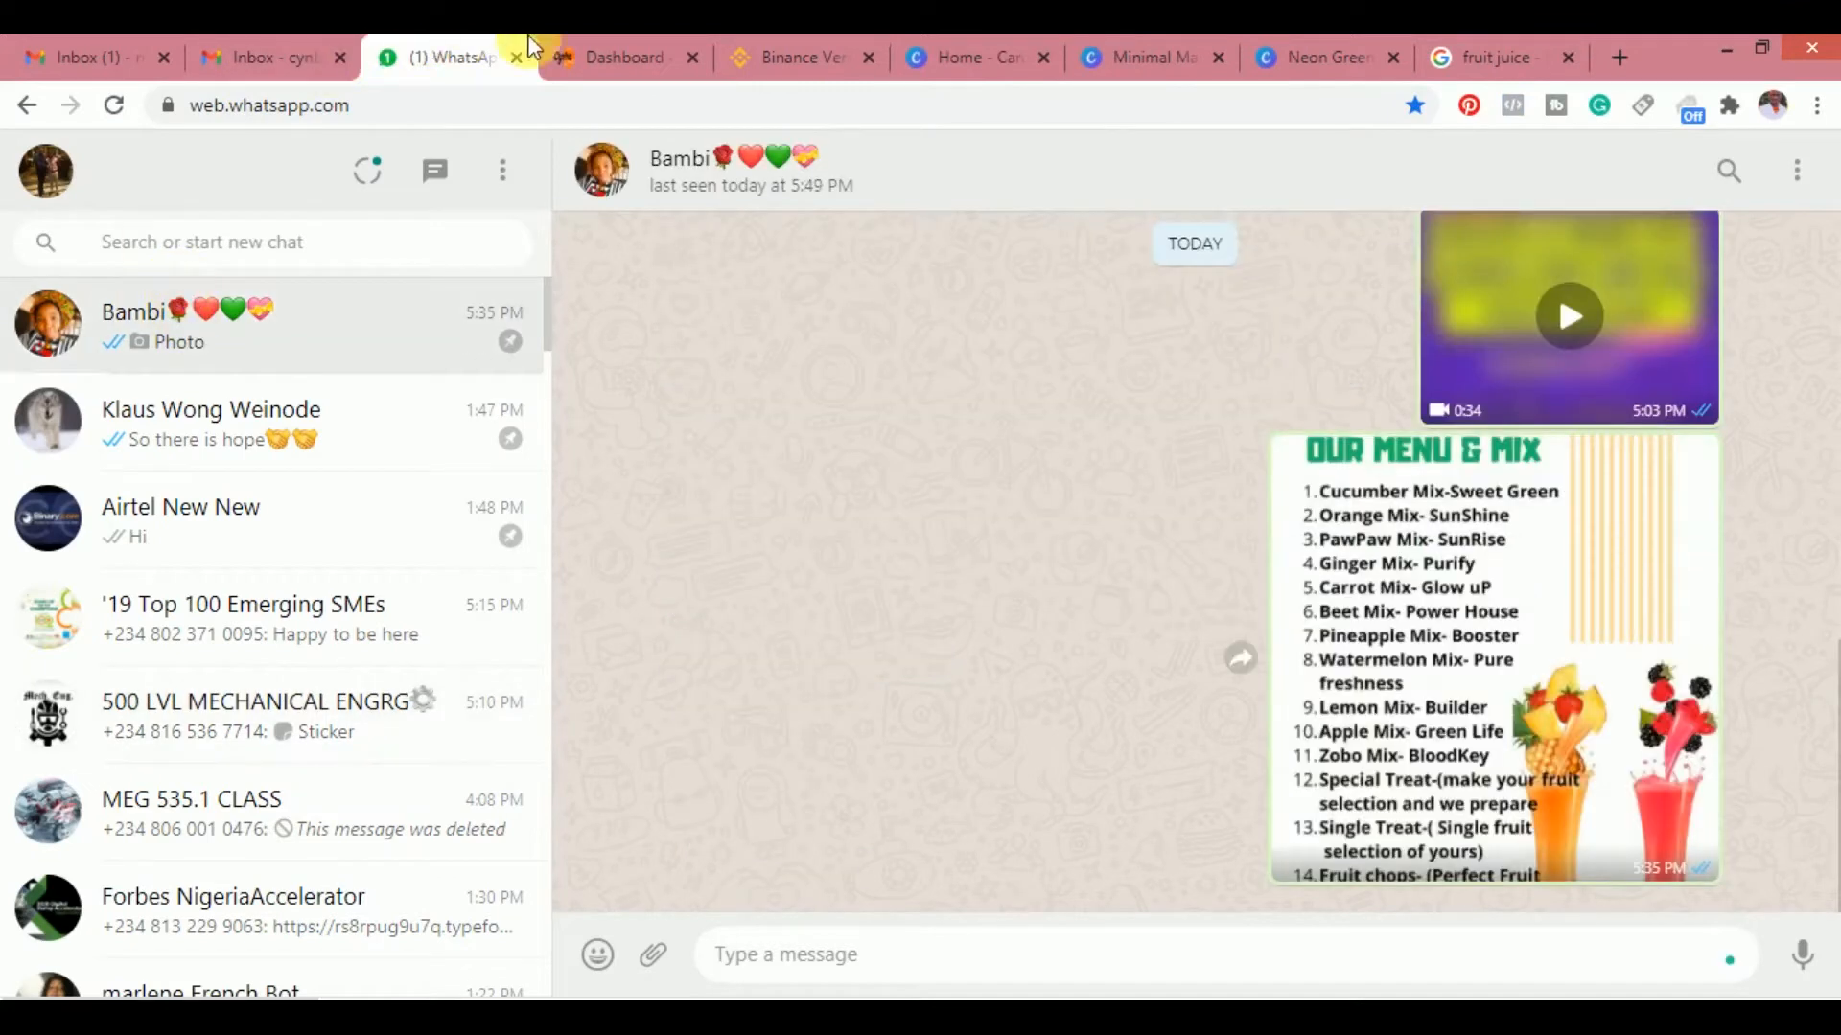
pyautogui.click(612, 49)
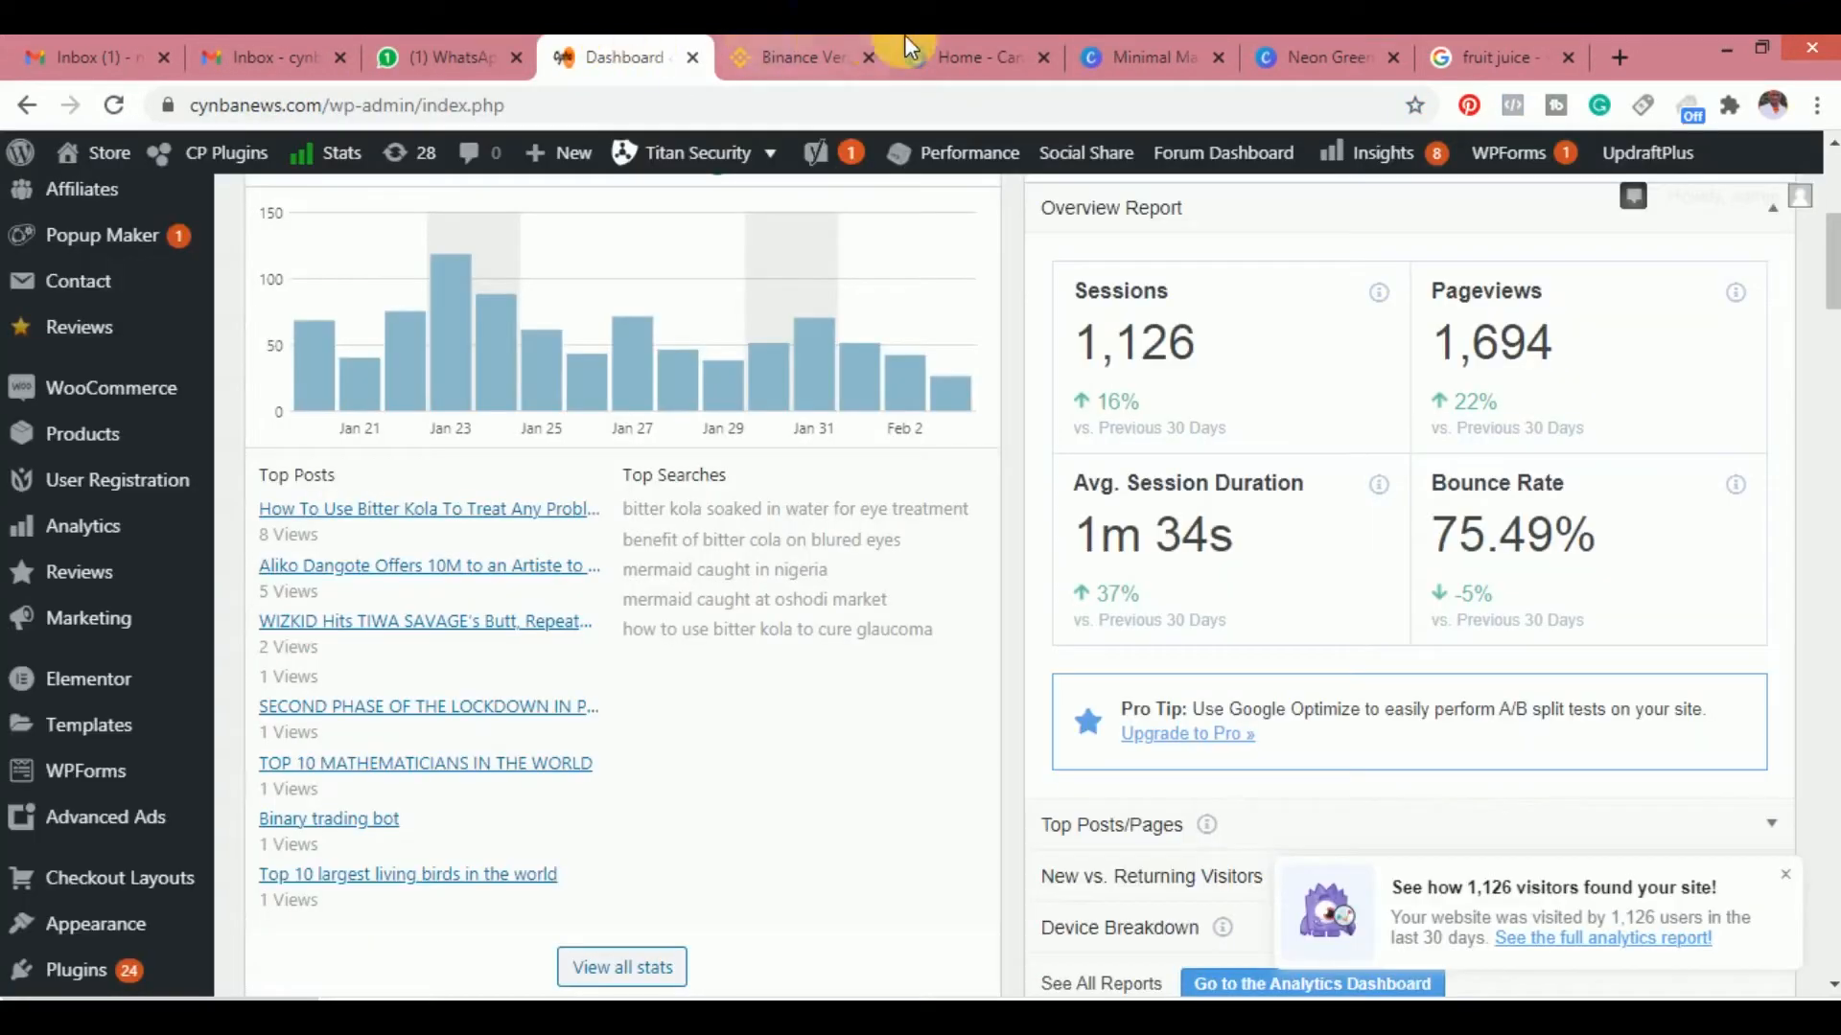
# Open image 2 from the desktop in Windows Photo Viewer and maximize the window to inspect the exported flyer page
pyautogui.click(1727, 48)
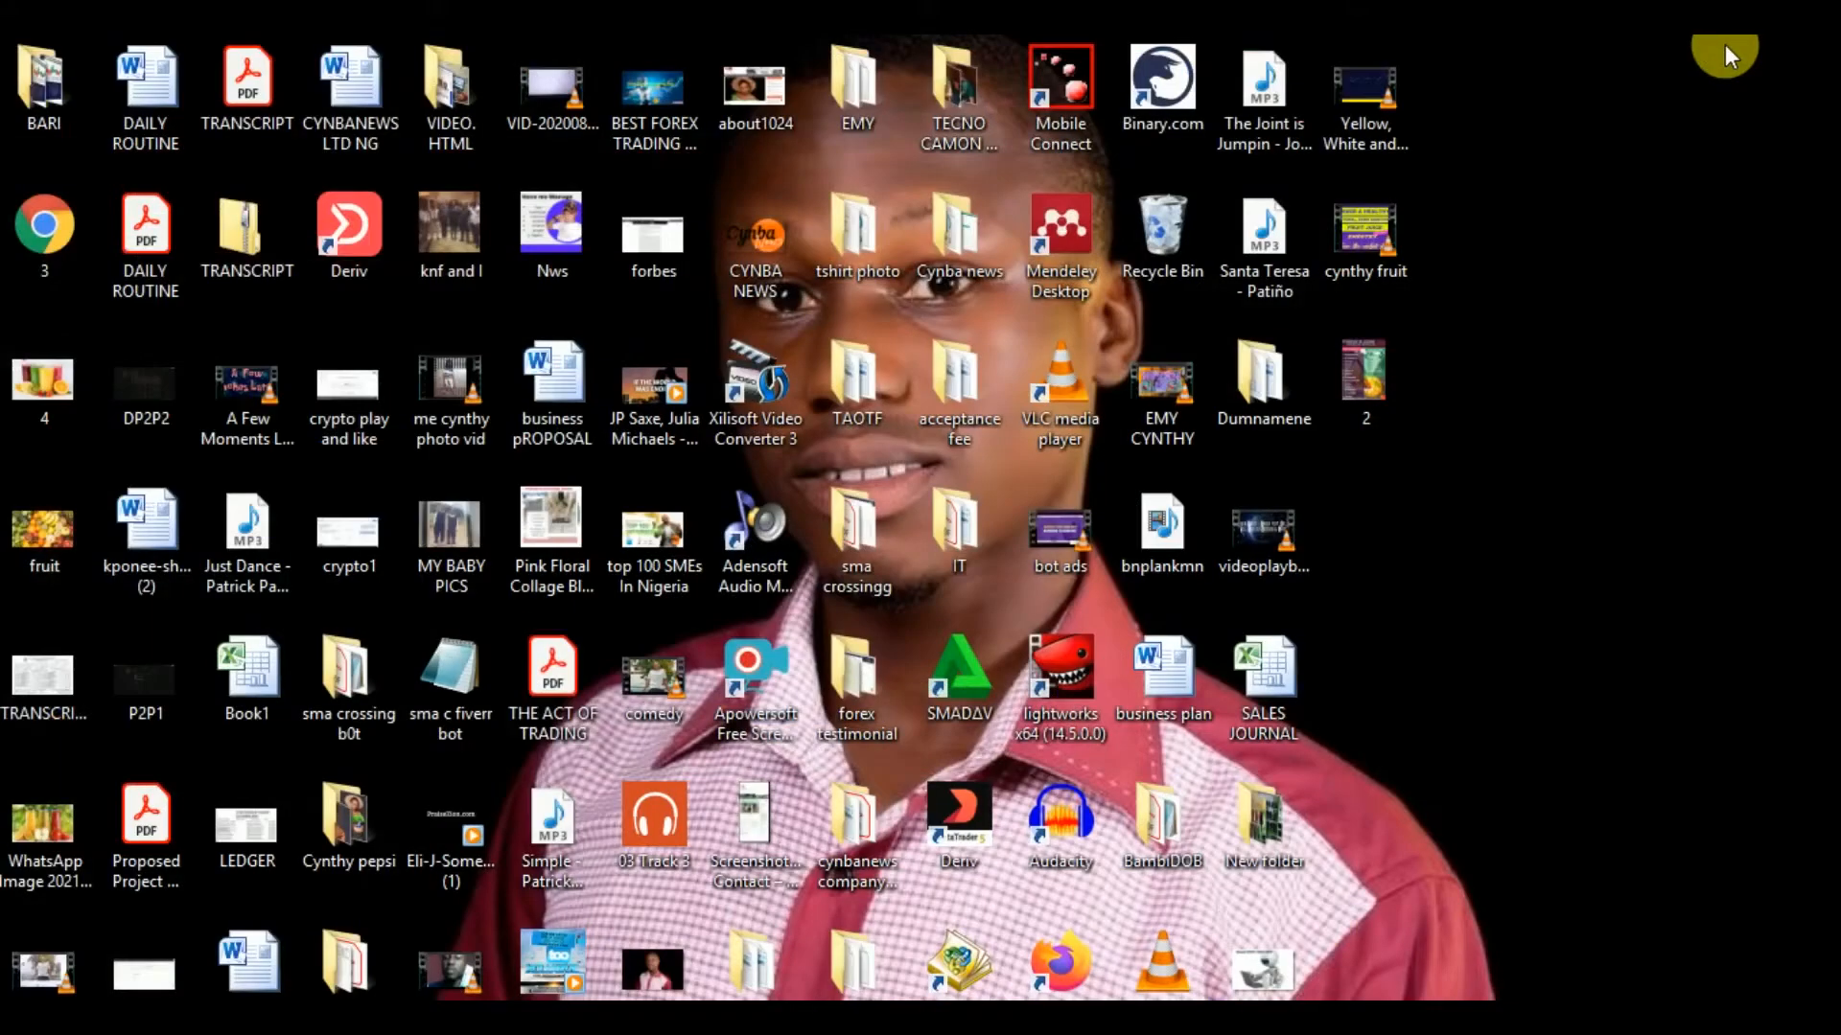
pyautogui.doubleClick(1372, 362)
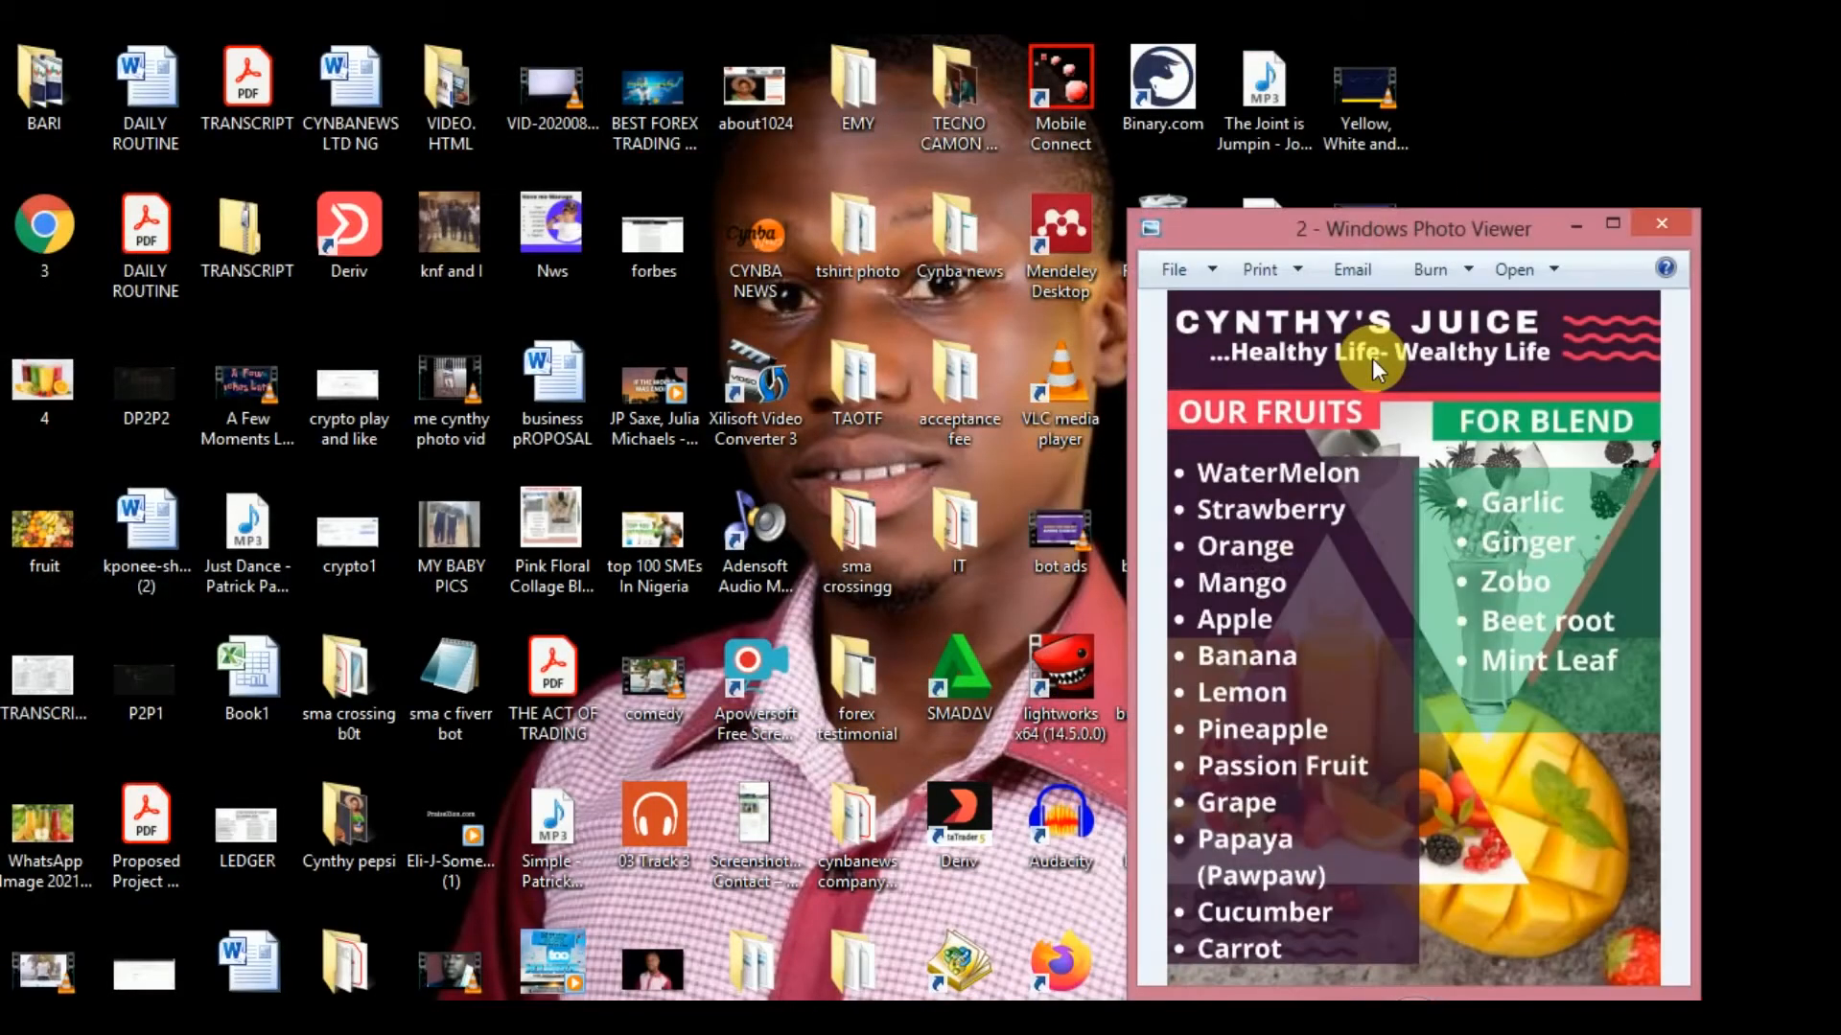
pyautogui.click(1616, 222)
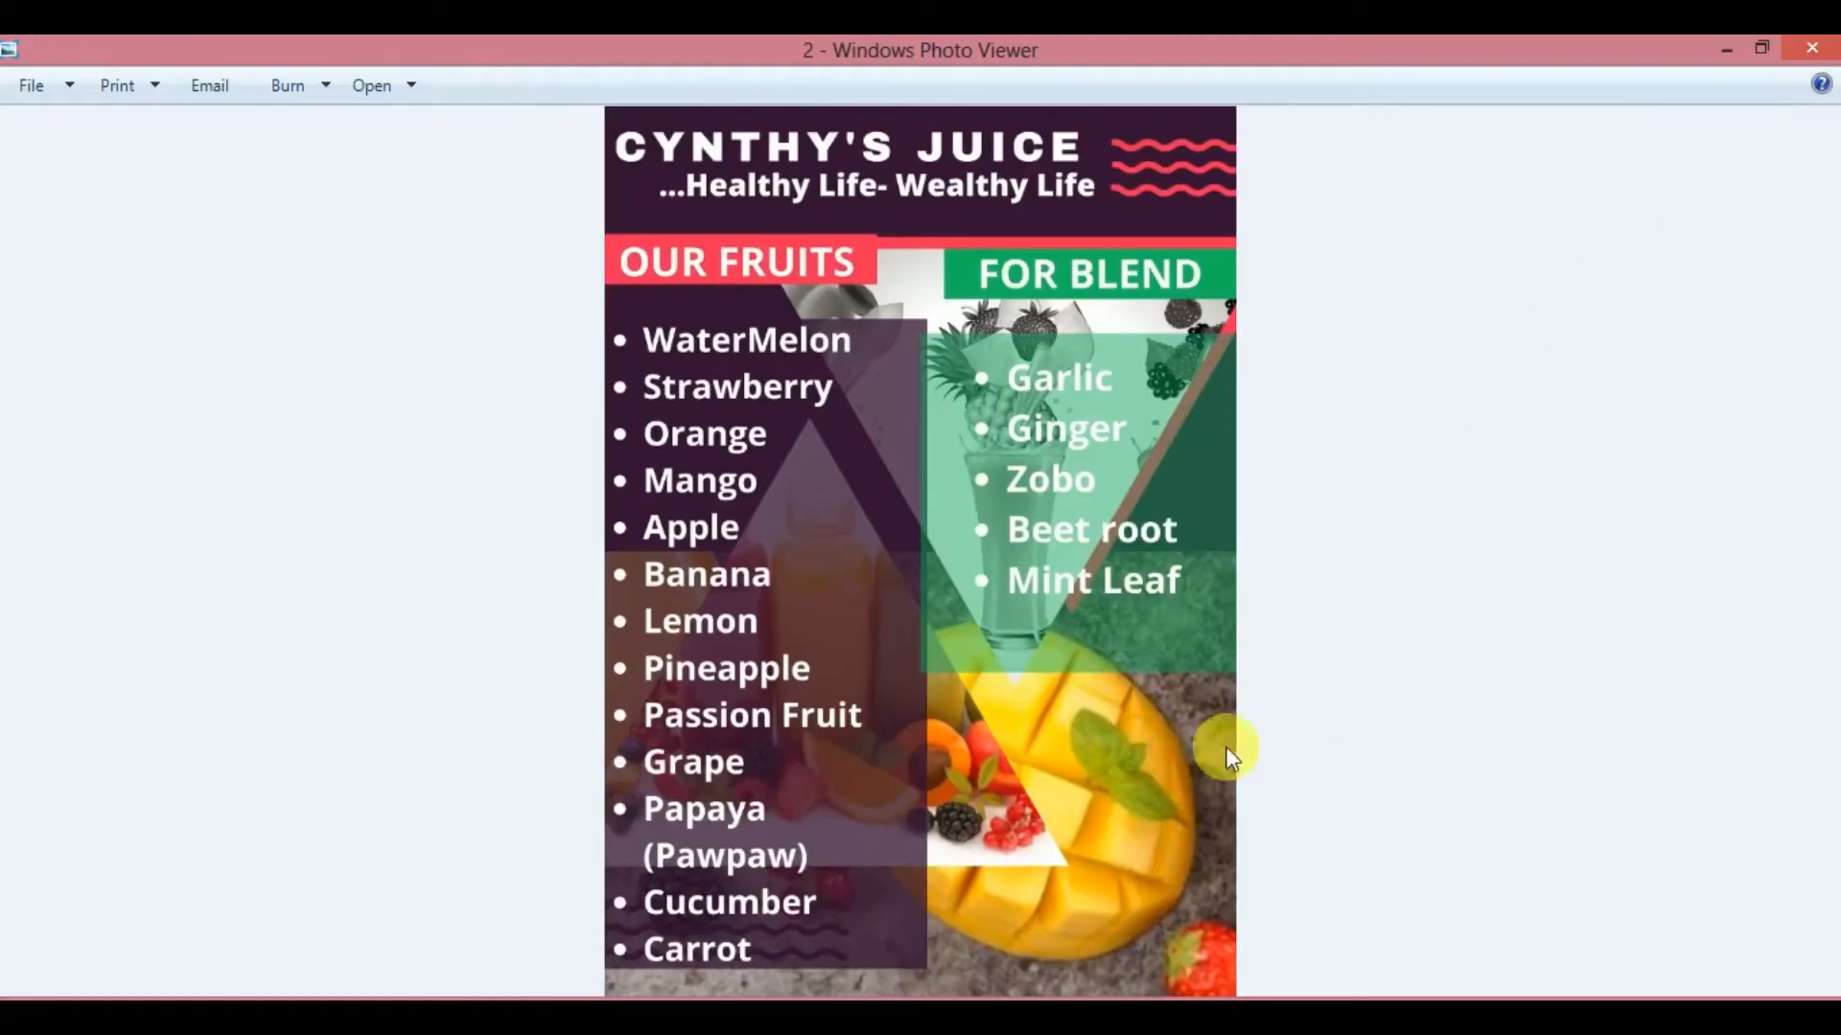